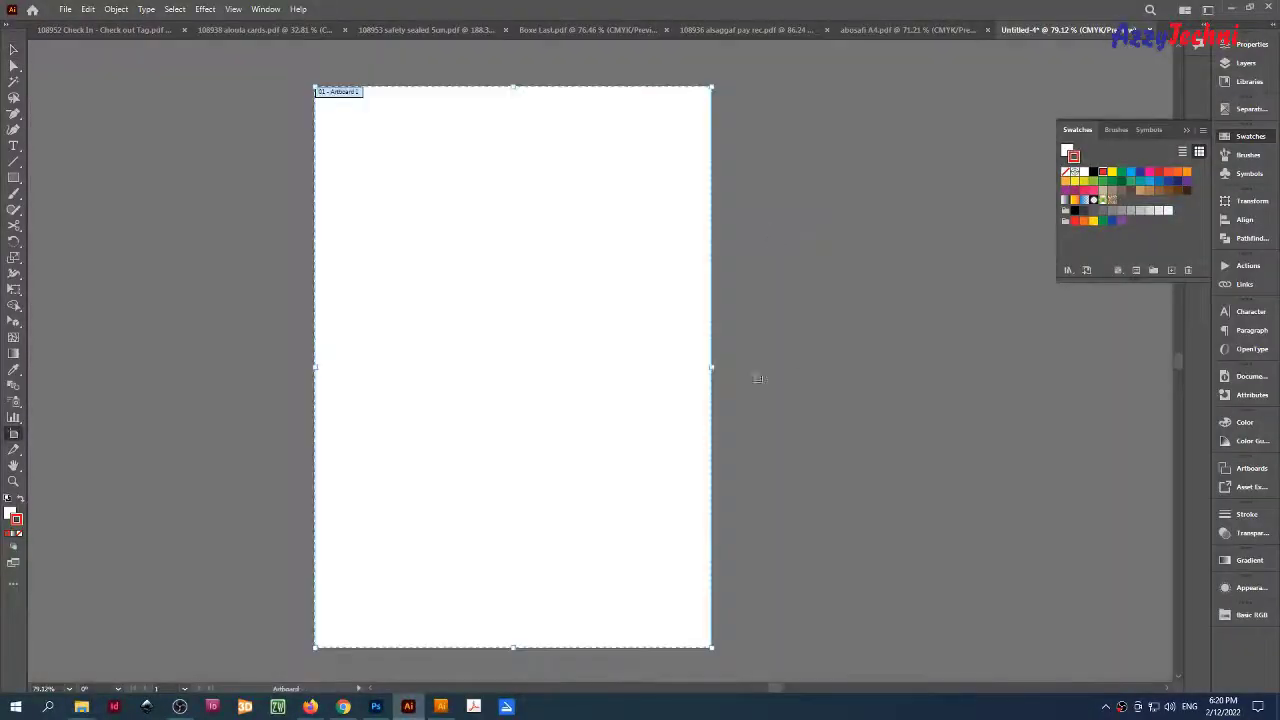
# - Enlarge the artboard, widening it into landscape and making it taller
pyautogui.moveTo(711, 367); pyautogui.dragTo(925, 390)
pyautogui.hotkey('ctrl', '-')
pyautogui.hotkey('ctrl', '-')
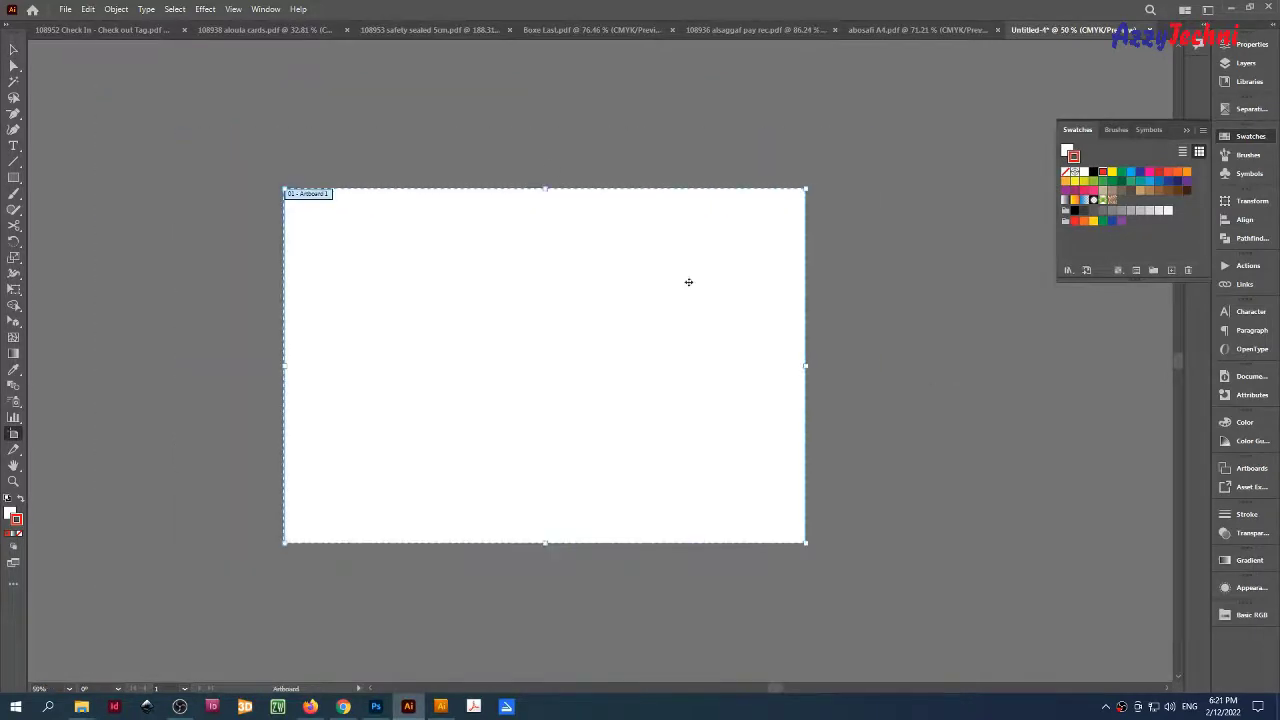
pyautogui.moveTo(544, 188); pyautogui.dragTo(544, 88)
pyautogui.press('Escape')
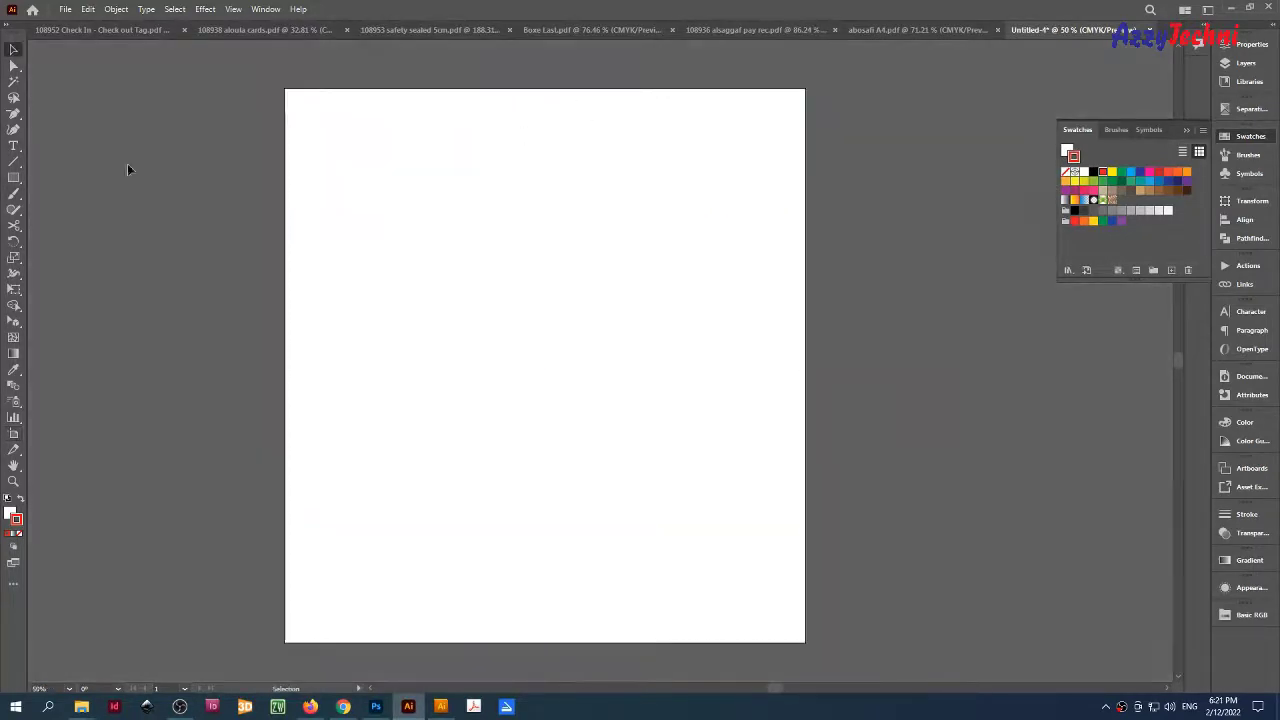
# - Create a 17 cm wide rectangle and position it on the artboard
pyautogui.click(505, 418)
pyautogui.press('Tab')
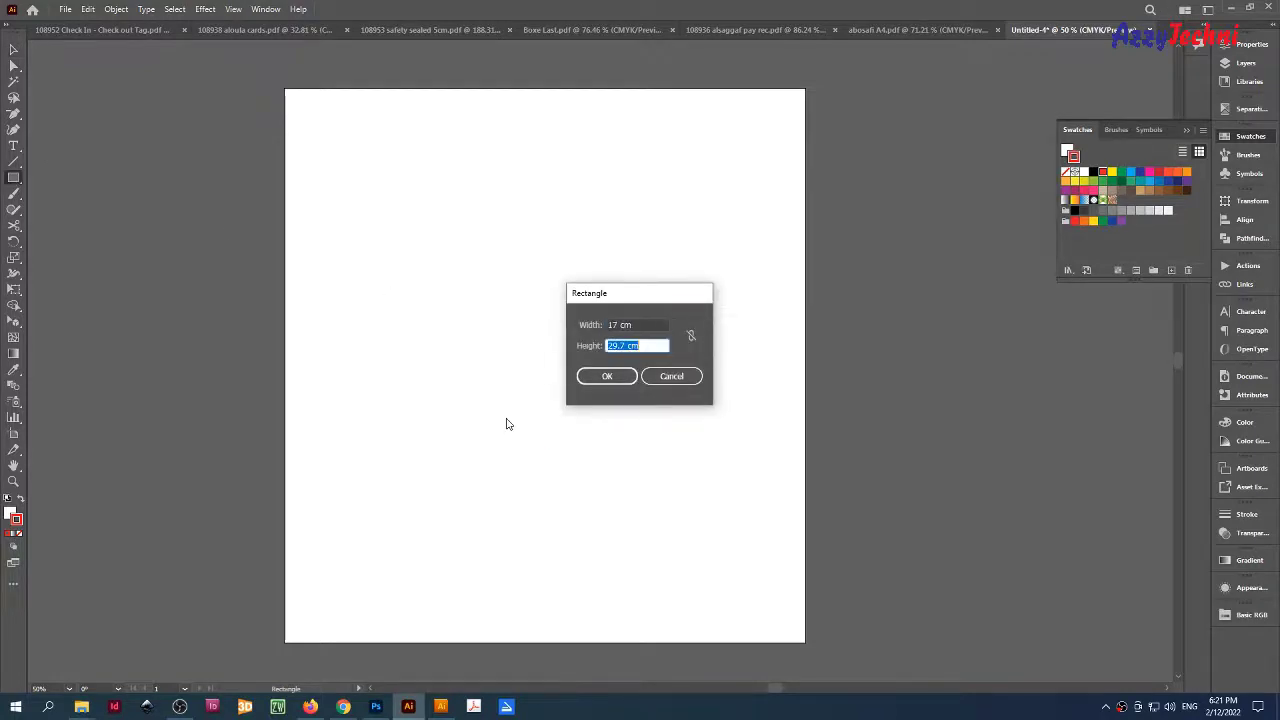
pyautogui.press('Return')
pyautogui.press('v')
pyautogui.moveTo(645, 494); pyautogui.dragTo(582, 508)
# - Zoom in on the rectangle and set its fill to None
pyautogui.press('z')
pyautogui.click(486, 585)
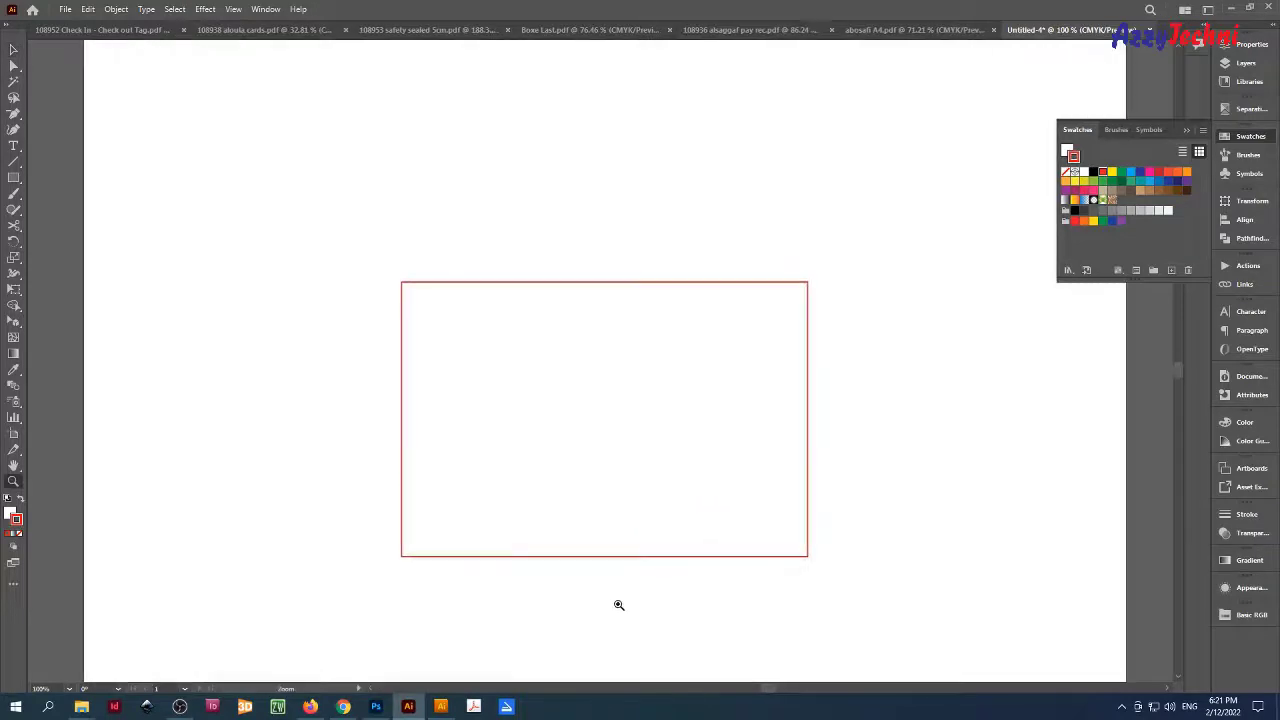
pyautogui.click(20, 535)
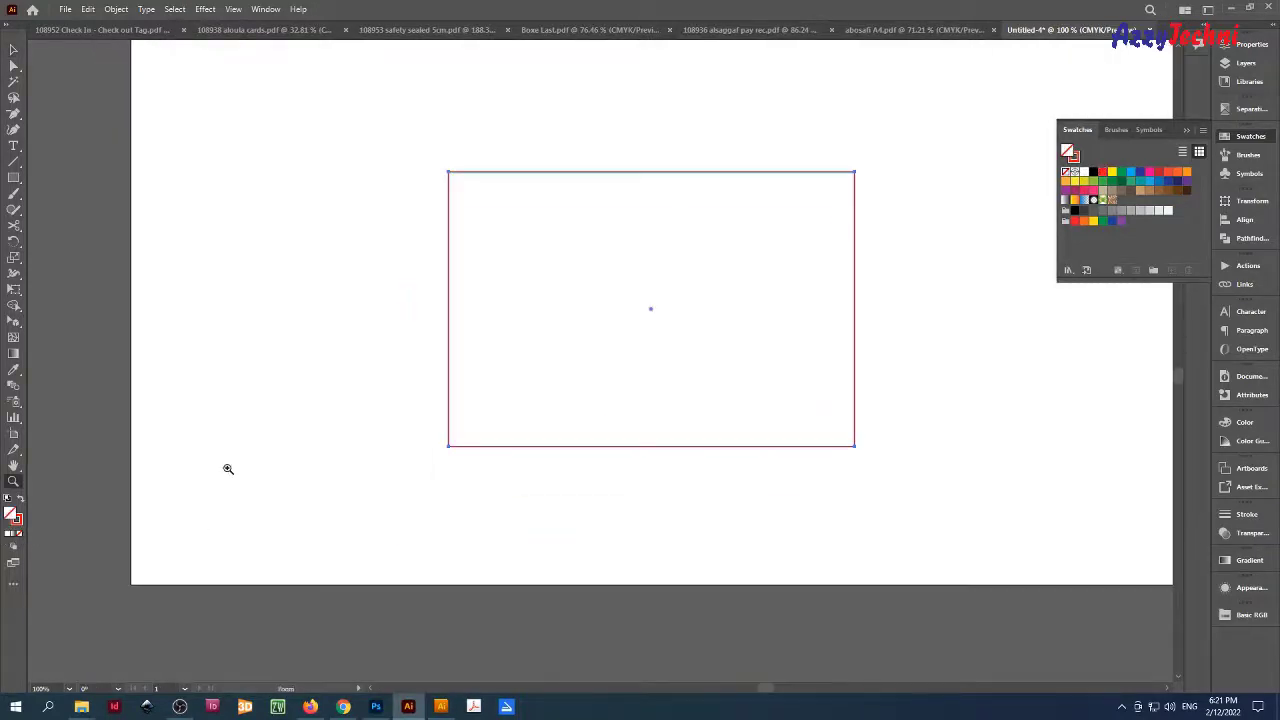
# - Duplicate the panel straight below itself and shrink the copy to a 1.5 cm high strip
pyautogui.press('v')
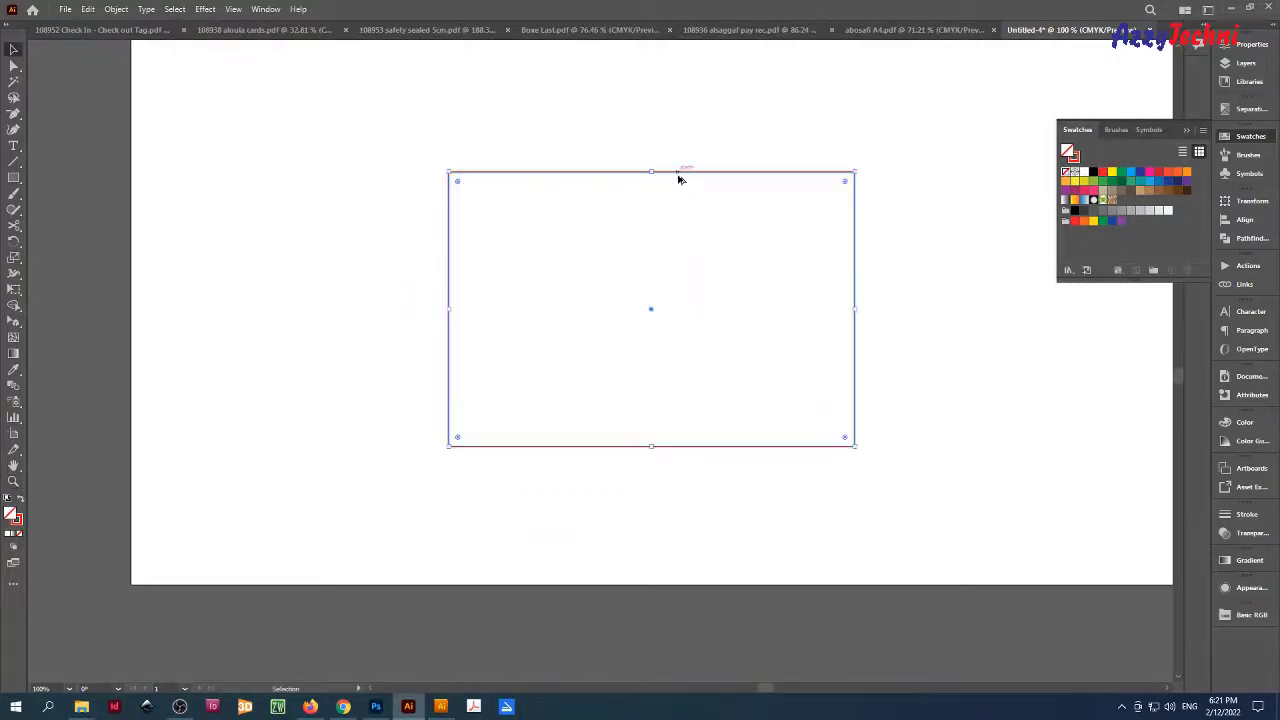
pyautogui.moveTo(678, 179); pyautogui.dragTo(686, 454)
pyautogui.click(1247, 45)
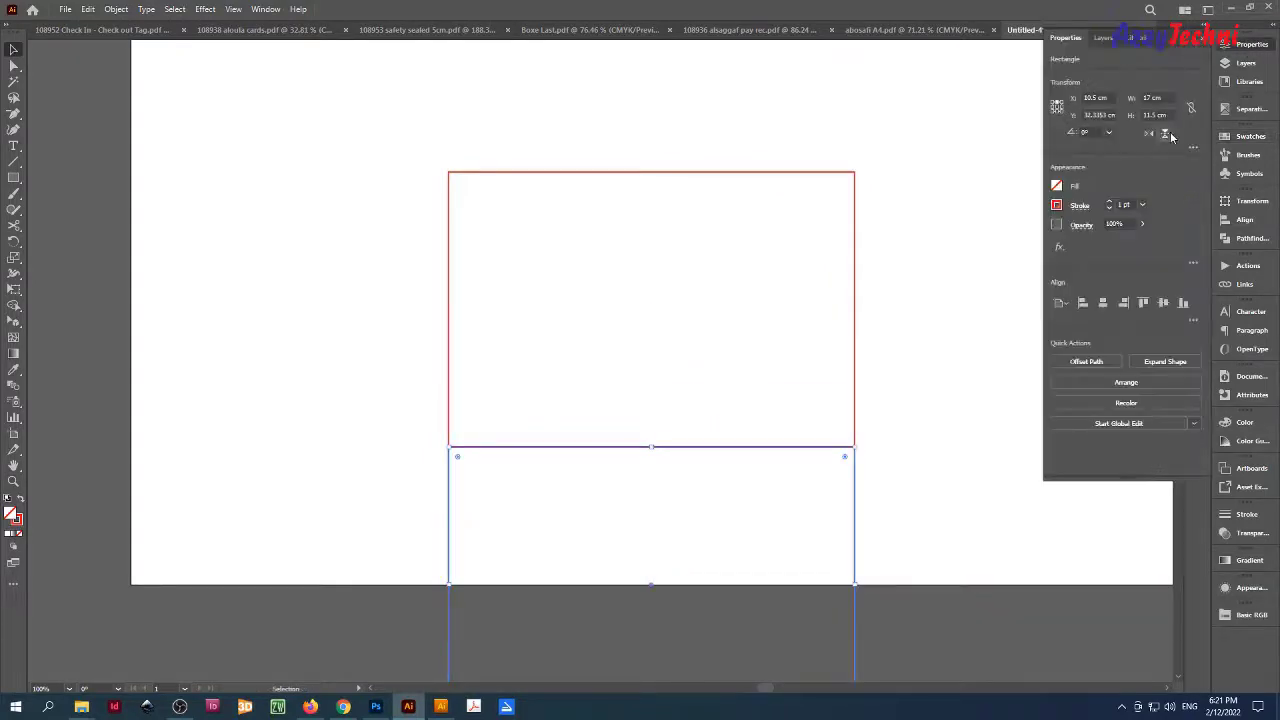
pyautogui.press('Return')
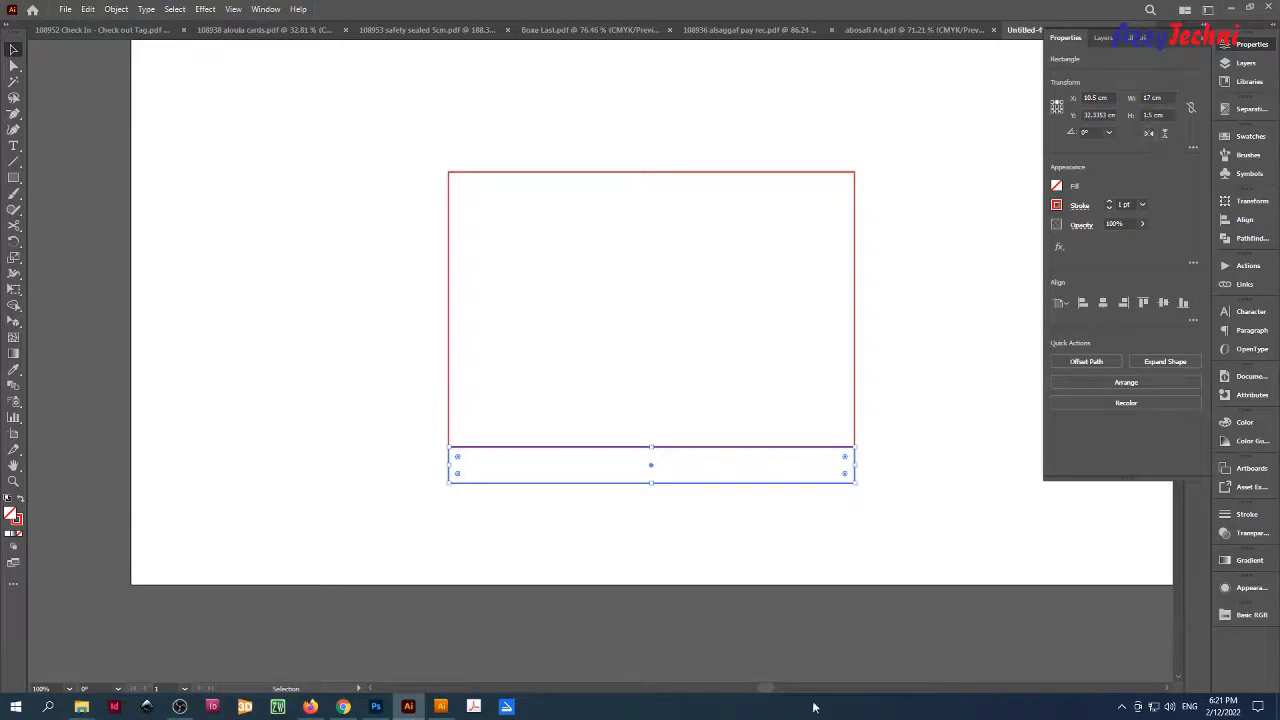
# - Align the strip flush against the bottom edge of the main panel, checking in outline view
pyautogui.scroll(3, 560, 405)
pyautogui.click(486, 571)
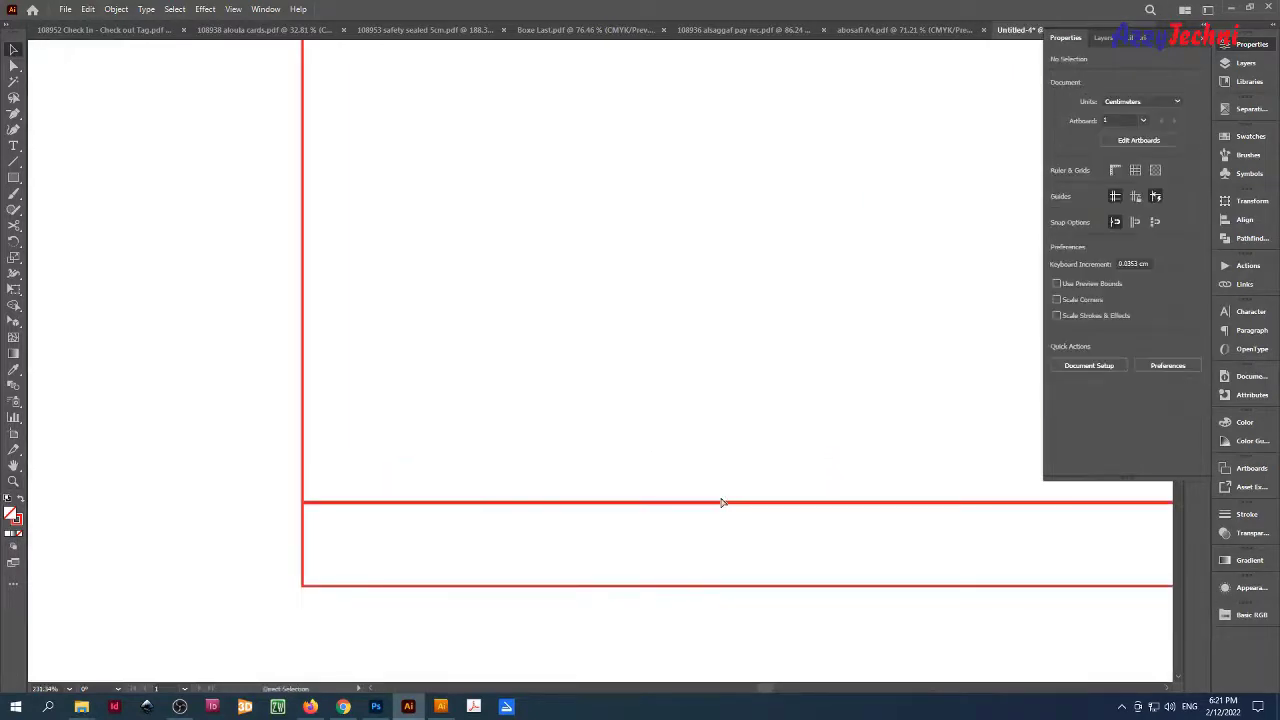
pyautogui.hotkey('ctrl', 'y')
pyautogui.moveTo(307, 533); pyautogui.dragTo(299, 574)
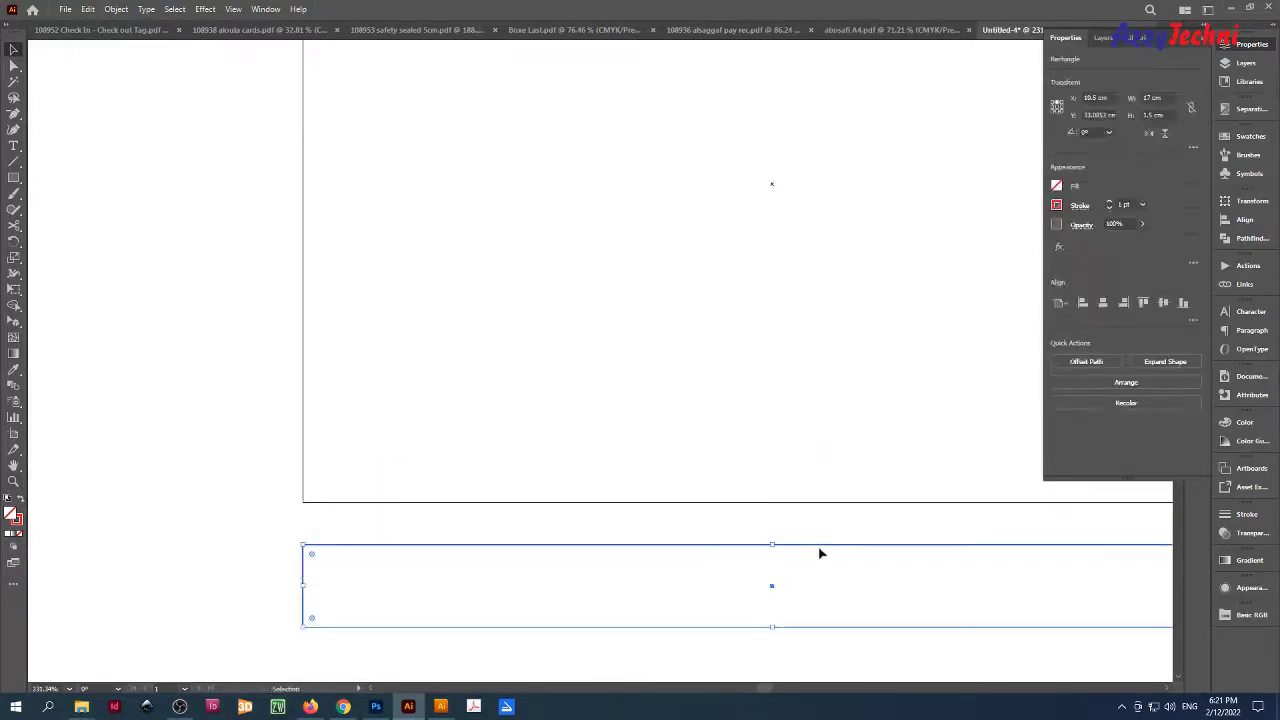
pyautogui.moveTo(820, 551); pyautogui.dragTo(823, 499)
pyautogui.click(839, 567)
pyautogui.hotkey('ctrl', '-')
pyautogui.hotkey('ctrl', '-')
pyautogui.hotkey('ctrl', 'y')
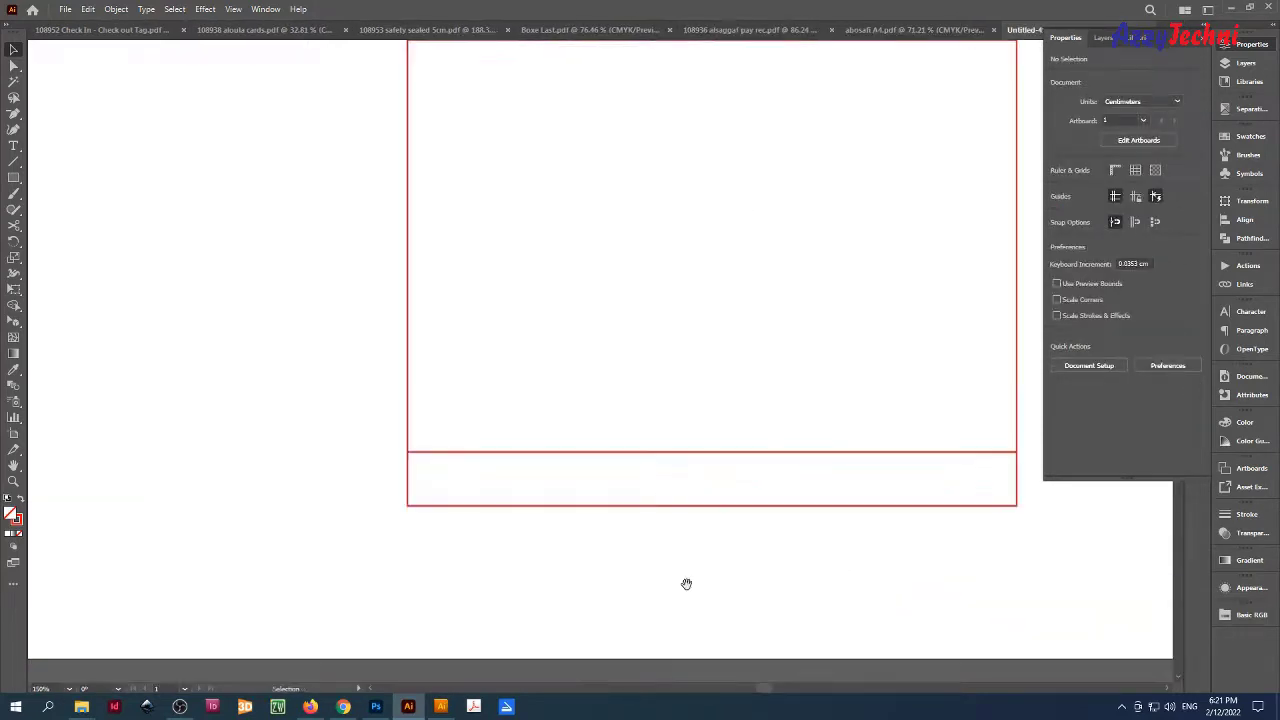
pyautogui.hscroll(3, 686, 583)
# - Round the strip's two bottom corners with large radii
pyautogui.press('a')
pyautogui.moveTo(229, 514); pyautogui.dragTo(714, 557)
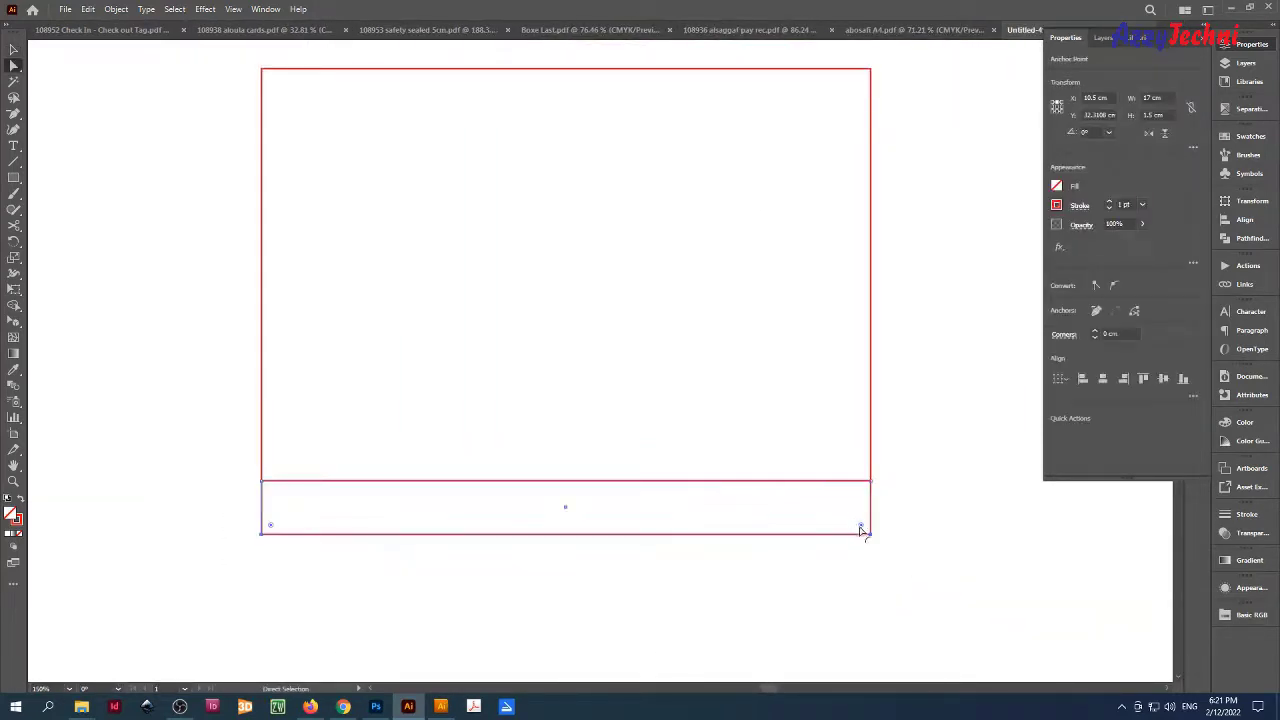
pyautogui.moveTo(861, 525); pyautogui.dragTo(704, 527)
pyautogui.press('v')
pyautogui.click(949, 621)
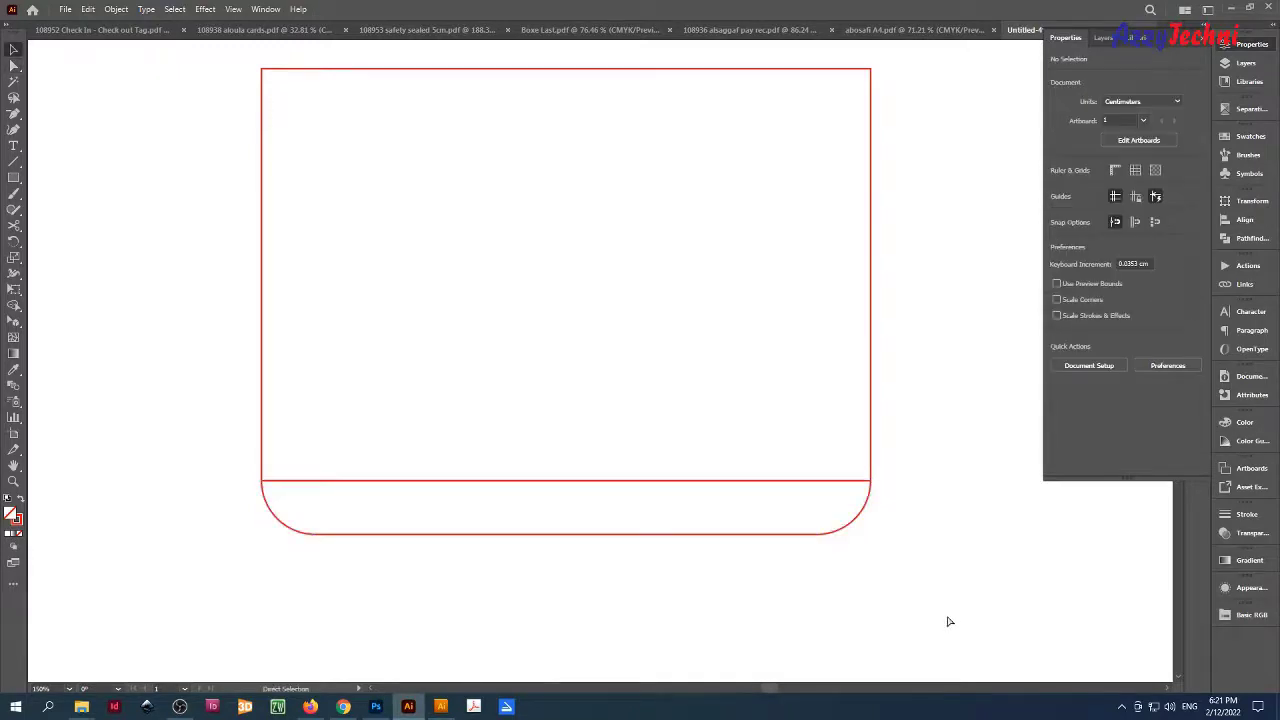
pyautogui.hotkey('ctrl', '-')
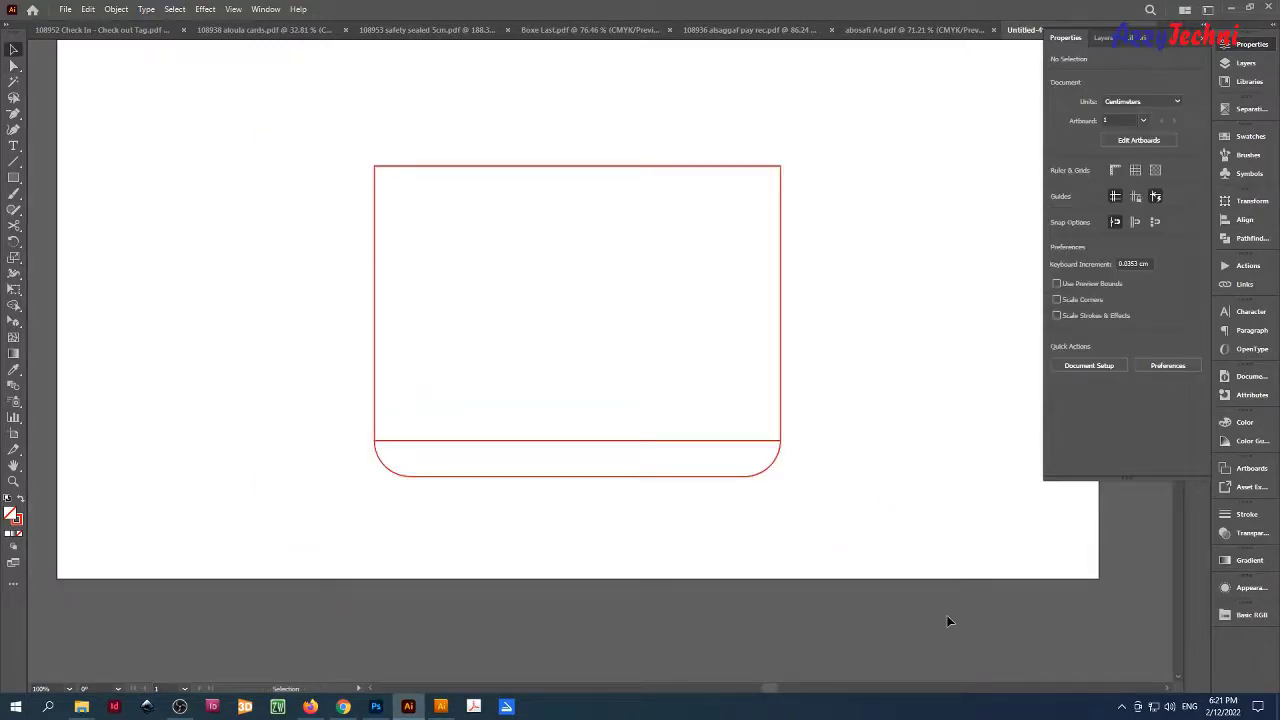
# - Copy the main panel upward above itself and reduce the copy's height to a flap
pyautogui.scroll(5, 827, 669)
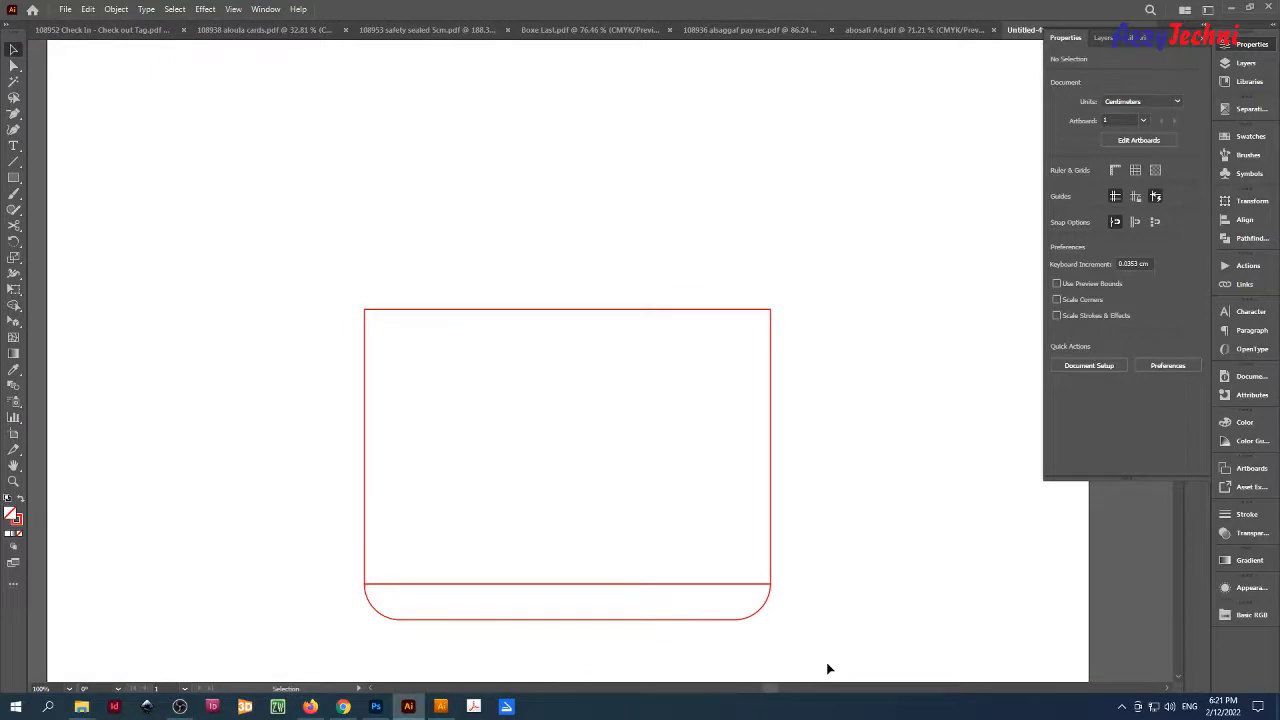
pyautogui.moveTo(774, 514); pyautogui.dragTo(766, 243)
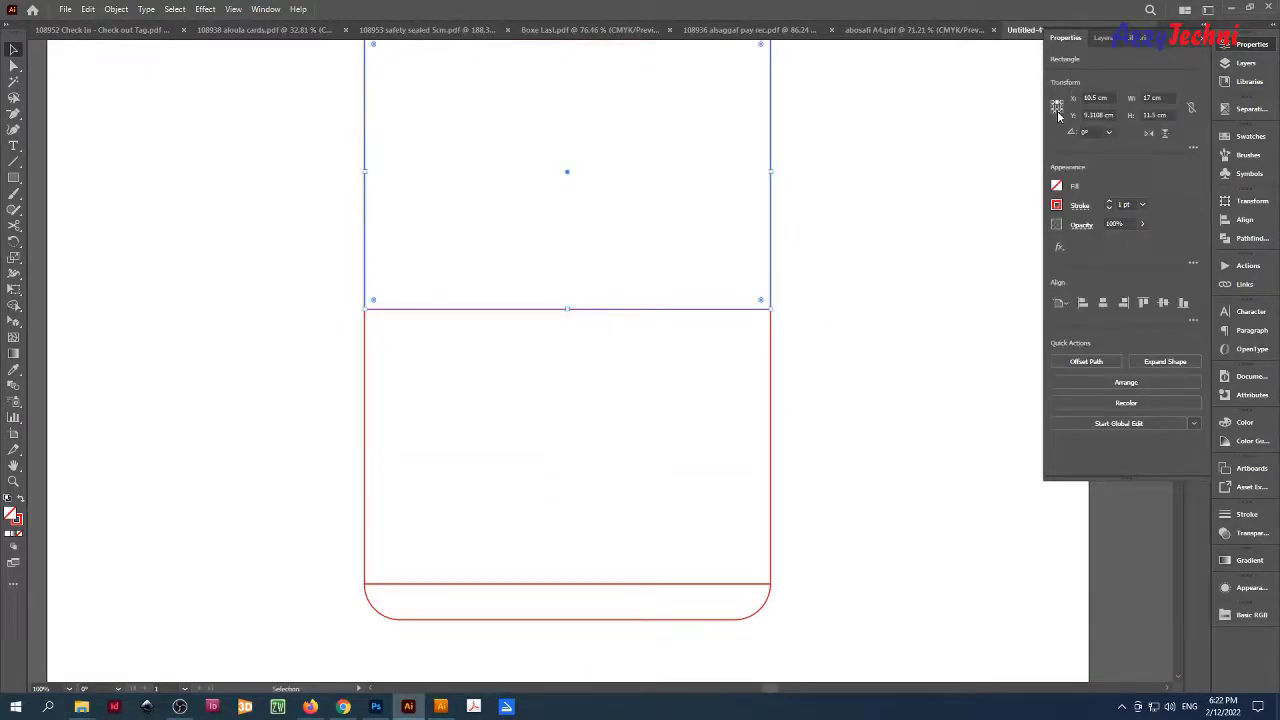
pyautogui.write('4.5')
pyautogui.press('Return')
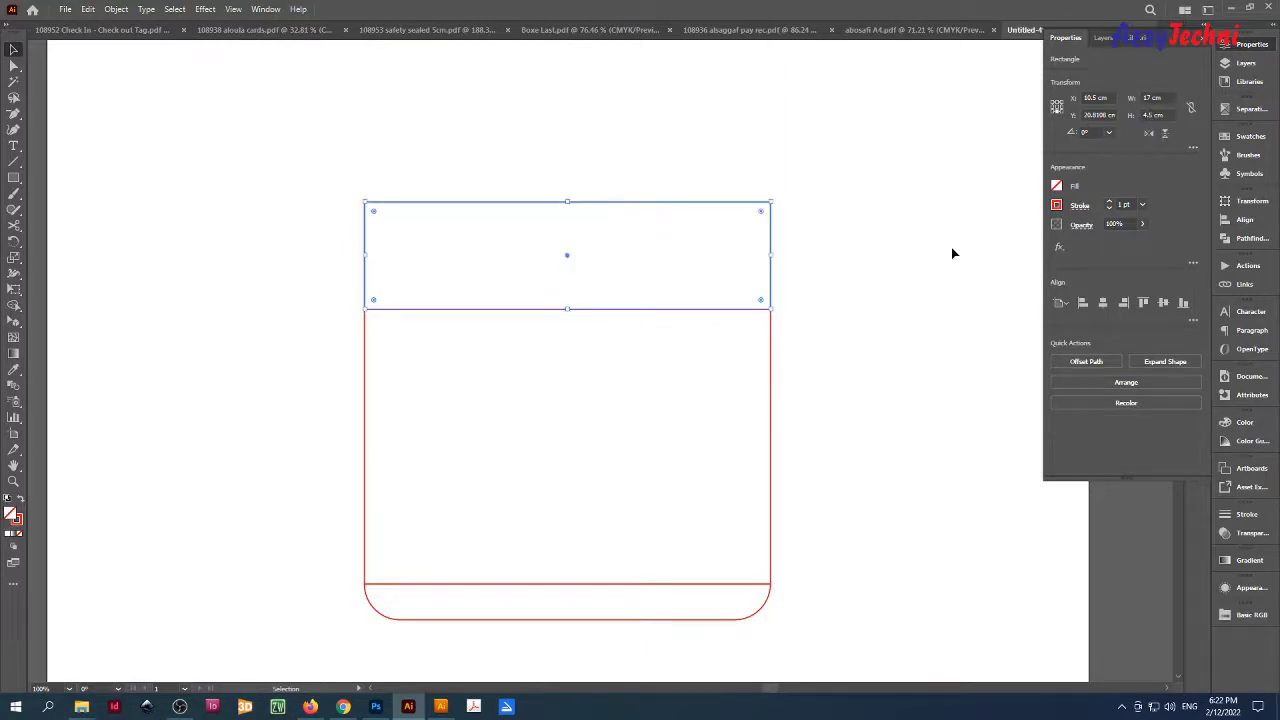
# - Move the flap's top-left anchor 1 cm inward horizontally
pyautogui.press('a')
pyautogui.moveTo(336, 182); pyautogui.dragTo(397, 224)
pyautogui.press('Return')
pyautogui.write('11.5')
pyautogui.press('Tab')
pyautogui.write('0')
pyautogui.press('Return')
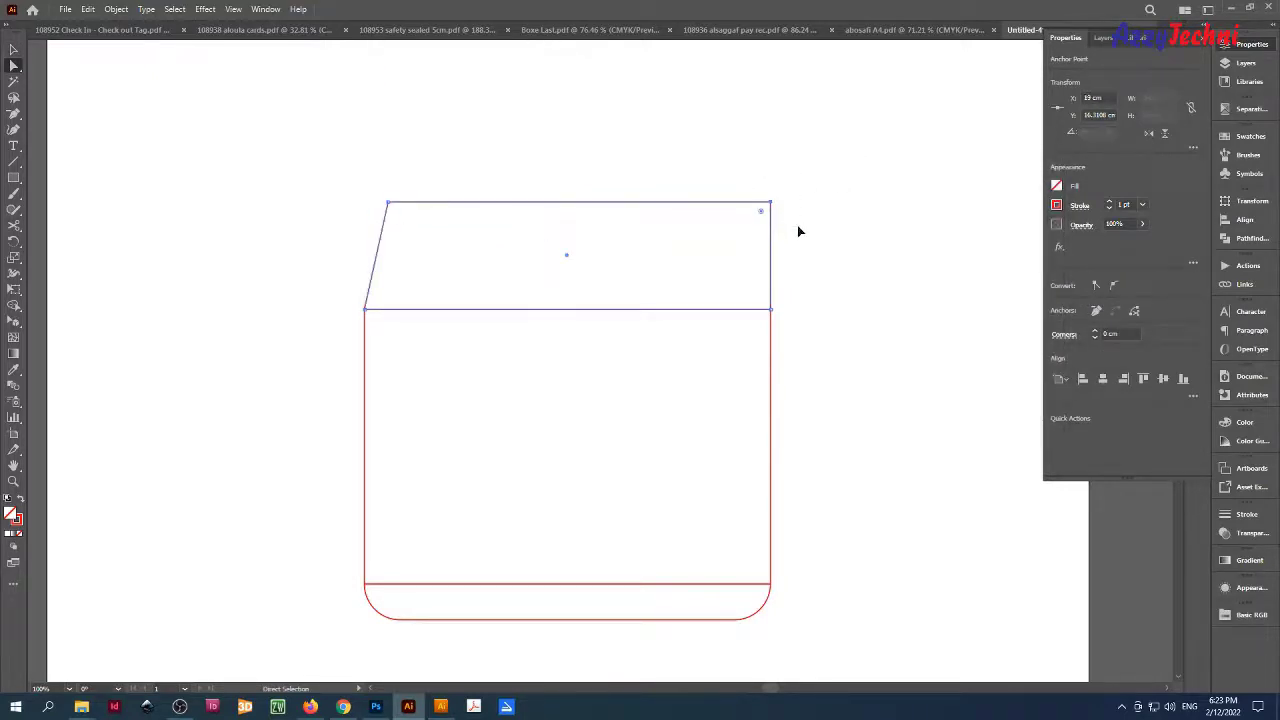
# - Move the flap's top-right anchor -1 cm horizontally to finish the taper
pyautogui.press('Return')
pyautogui.write('-1')
pyautogui.press('Tab')
pyautogui.write('0')
pyautogui.press('Return')
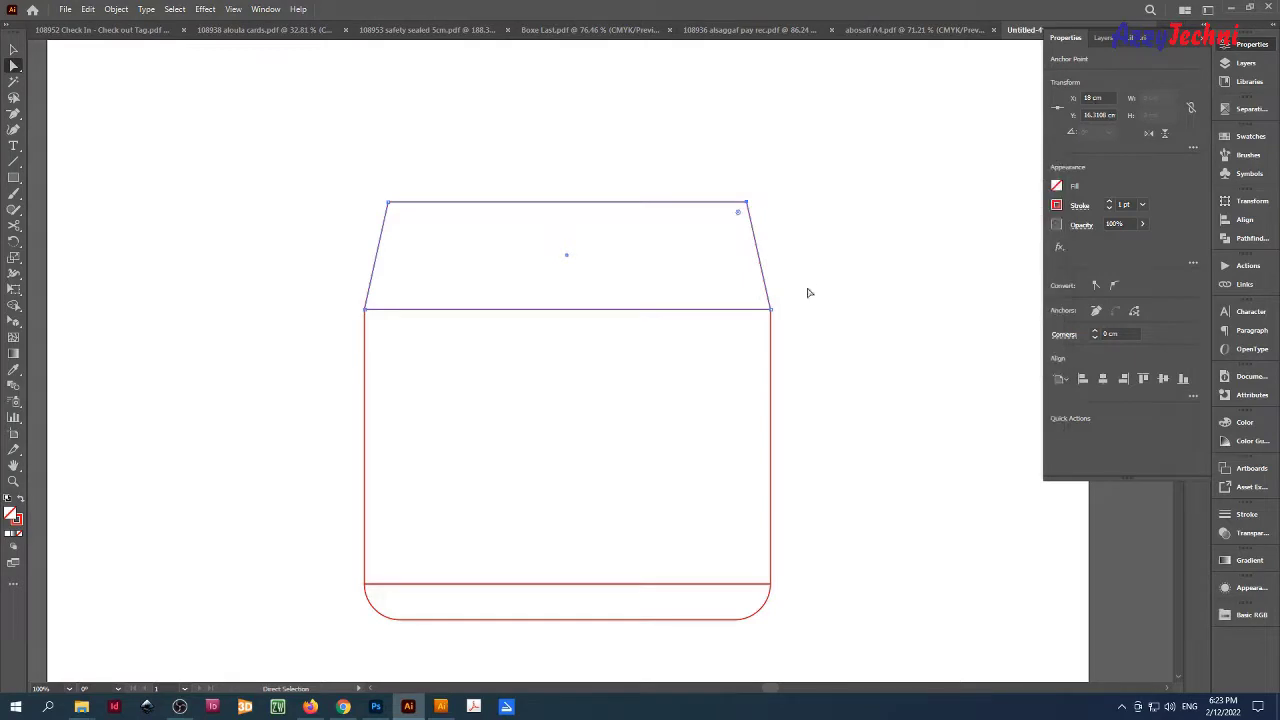
pyautogui.keyDown('ctrl'); pyautogui.click(809, 293); pyautogui.keyUp('ctrl')
pyautogui.moveTo(757, 426)
pyautogui.mouseDown()
pyautogui.moveTo(780, 593)
pyautogui.moveTo(788, 224)
pyautogui.mouseUp()
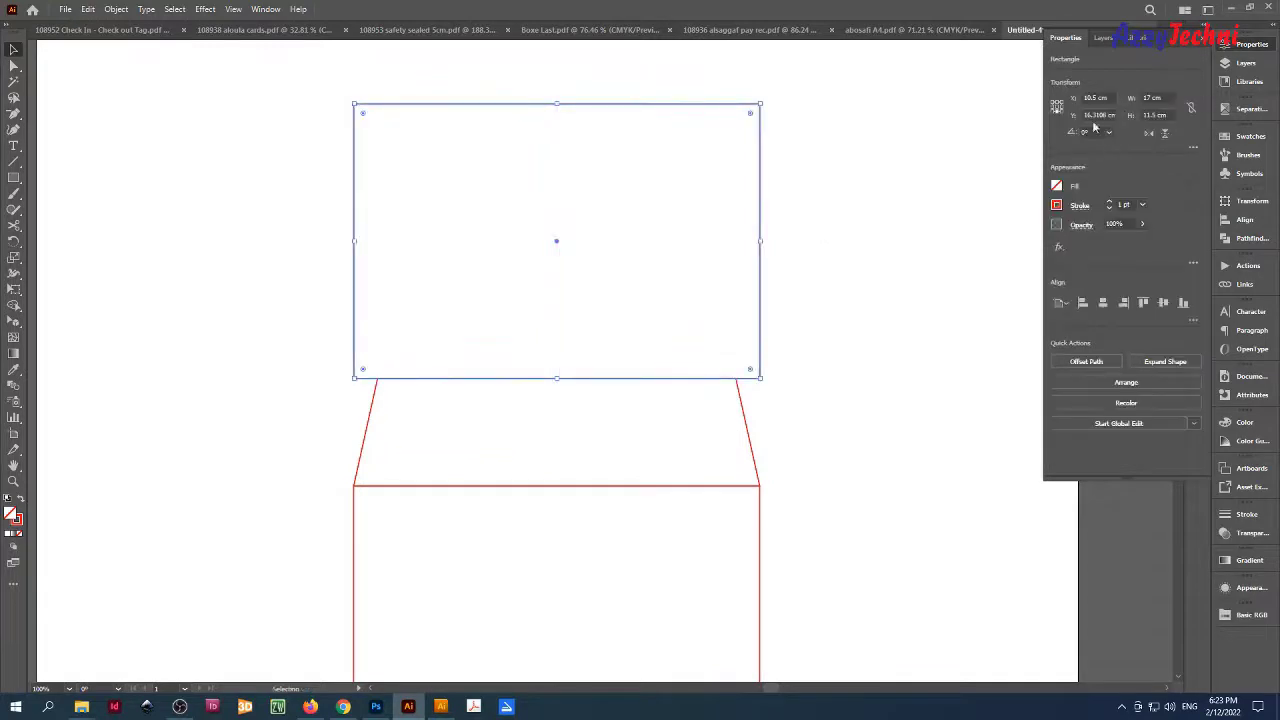
# - Resize the upper panel to 15 cm wide by 10 cm high
pyautogui.click(1148, 97)
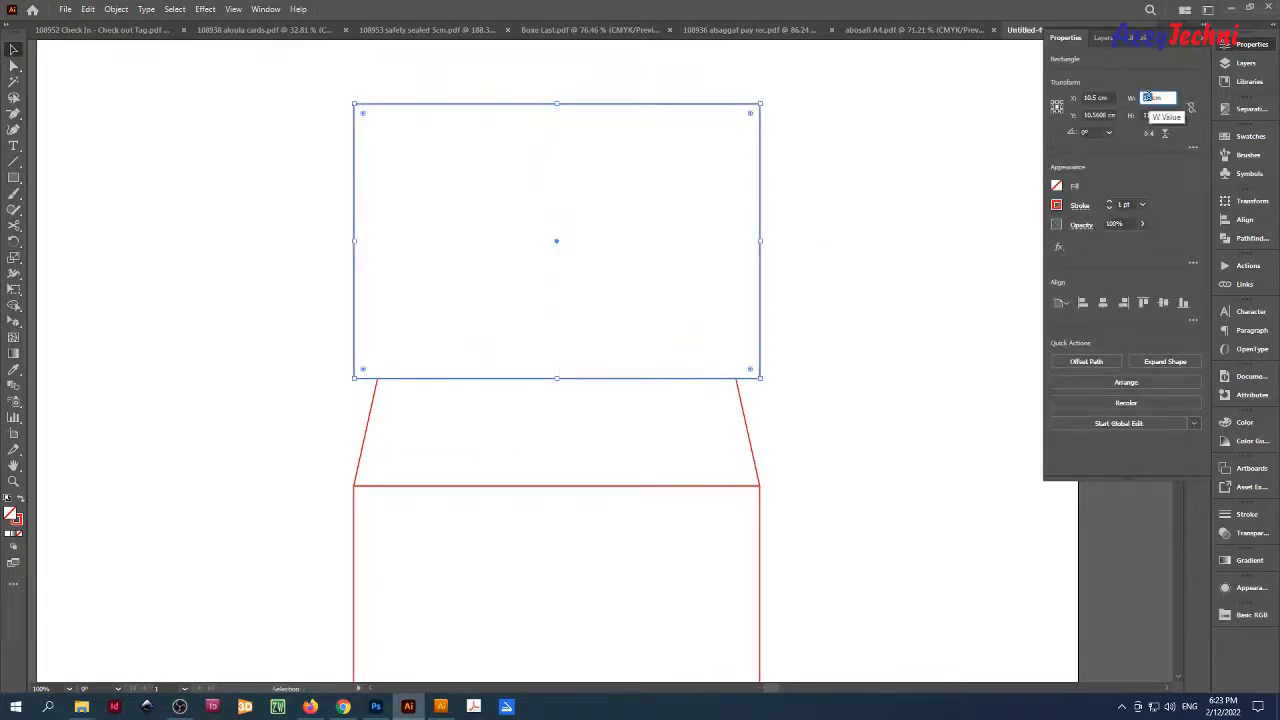
pyautogui.write('15')
pyautogui.press('Return')
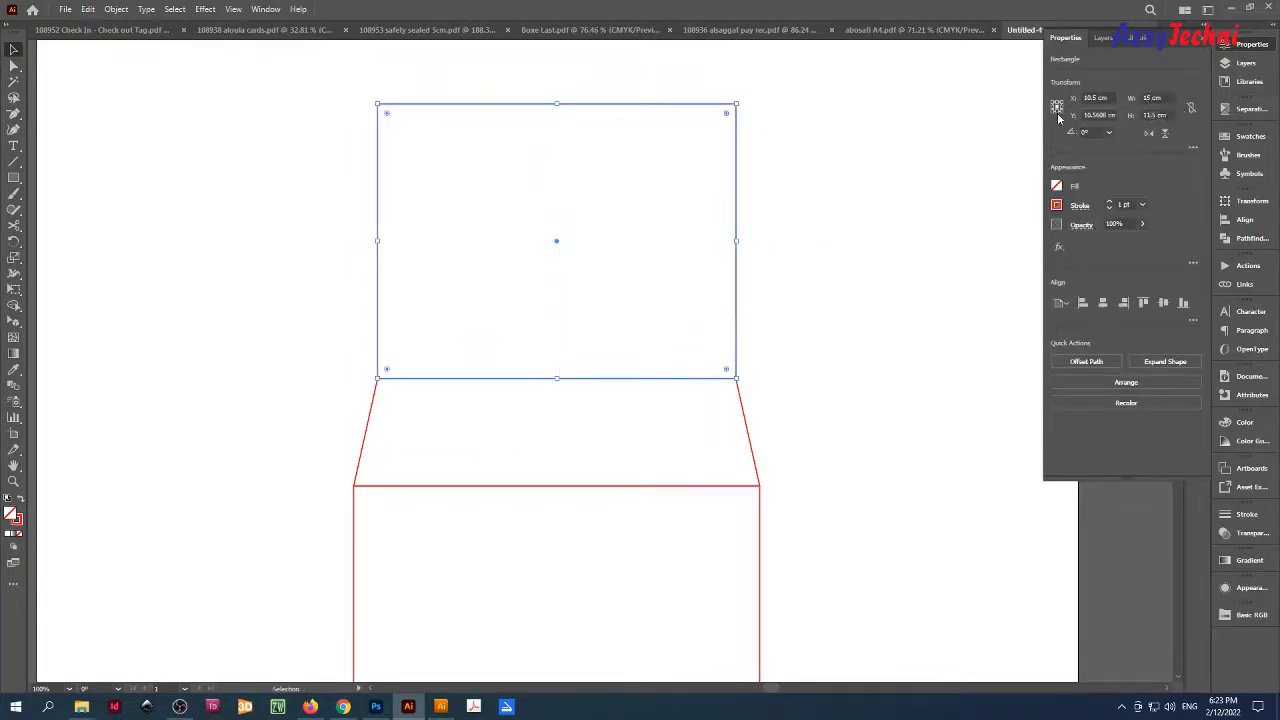
pyautogui.click(1155, 115)
pyautogui.write('10')
pyautogui.press('Return')
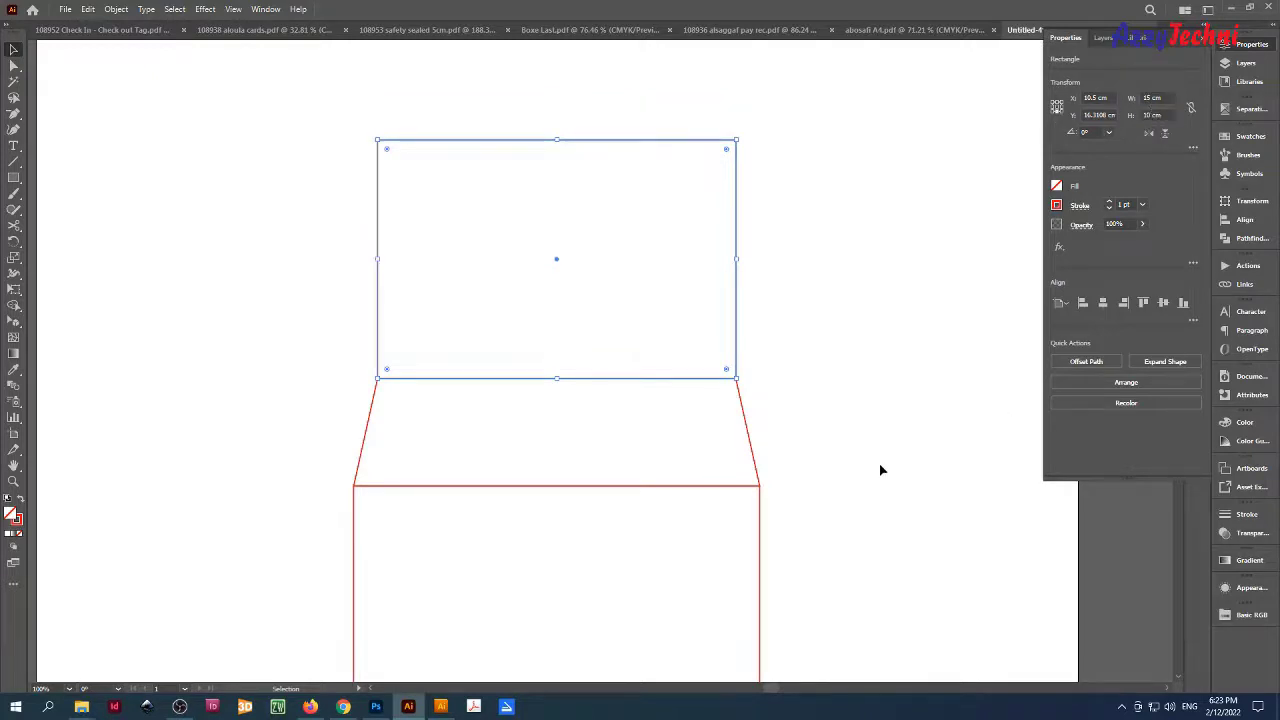
pyautogui.click(752, 407)
# - Copy the tapered flap above the panel, flip it vertically, and snap it onto the panel top
pyautogui.moveTo(752, 407); pyautogui.dragTo(763, 559)
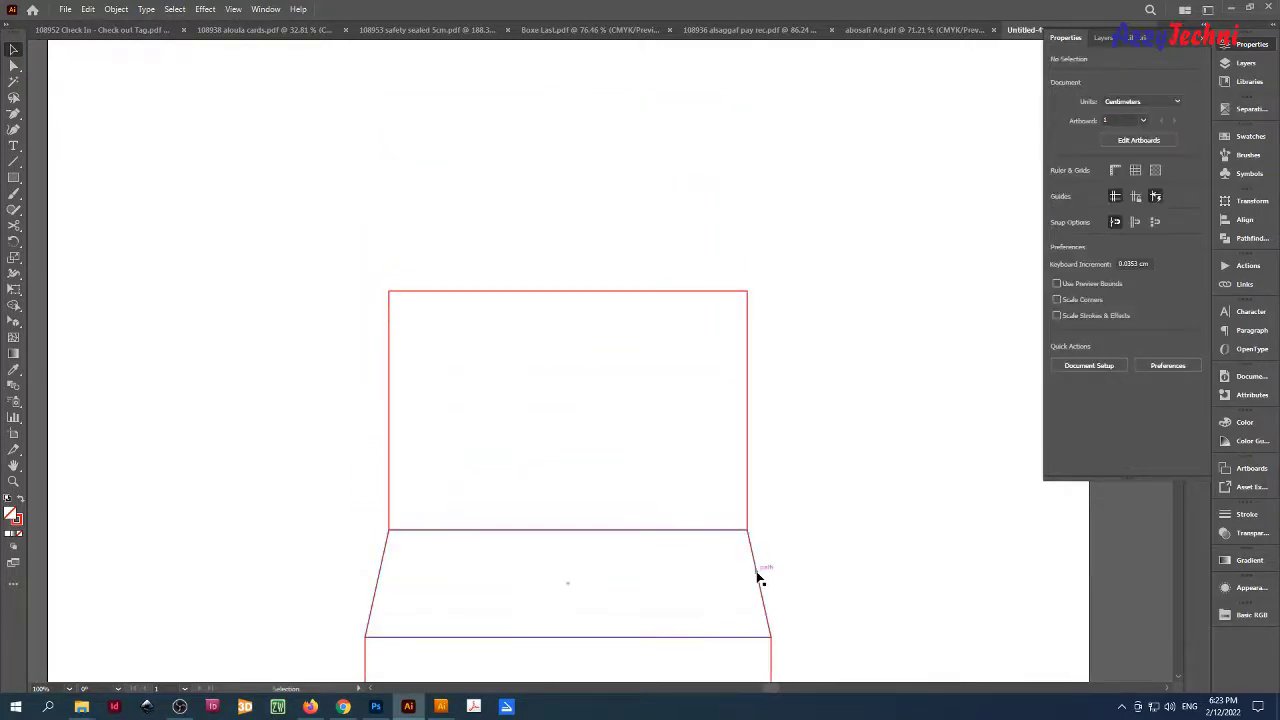
pyautogui.moveTo(760, 593); pyautogui.dragTo(760, 246)
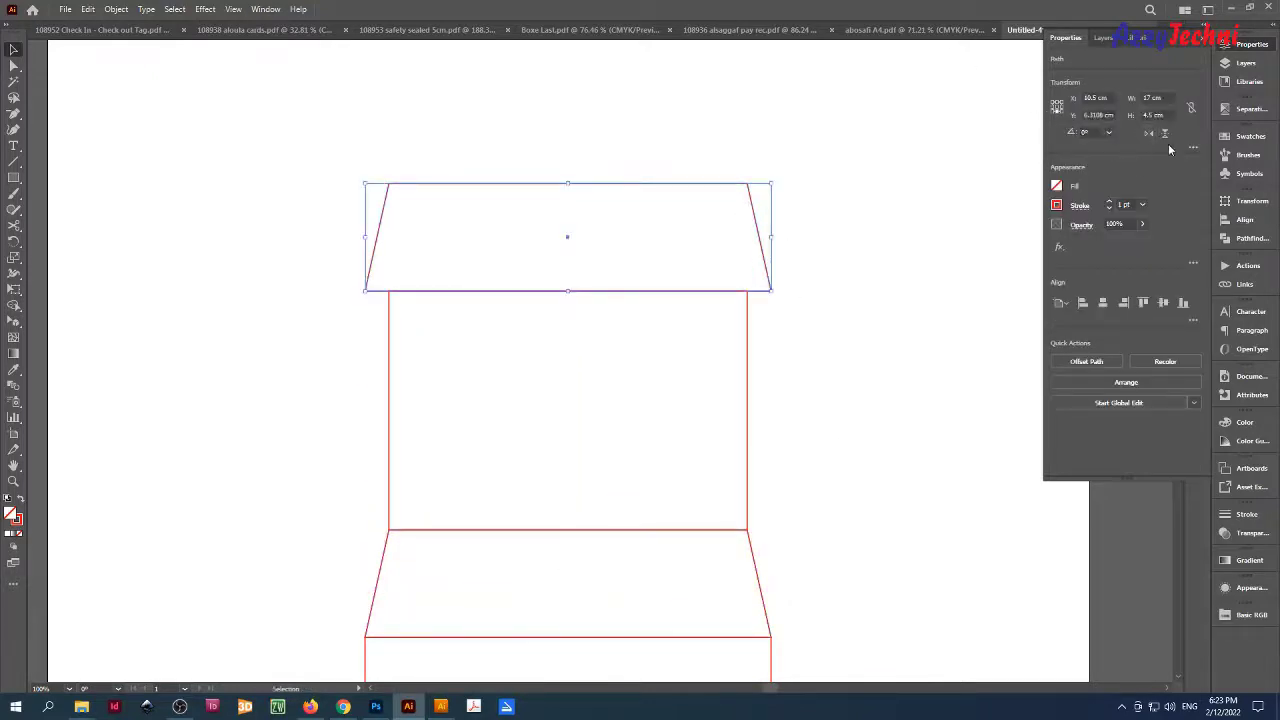
pyautogui.click(1164, 133)
pyautogui.moveTo(610, 402); pyautogui.dragTo(627, 287)
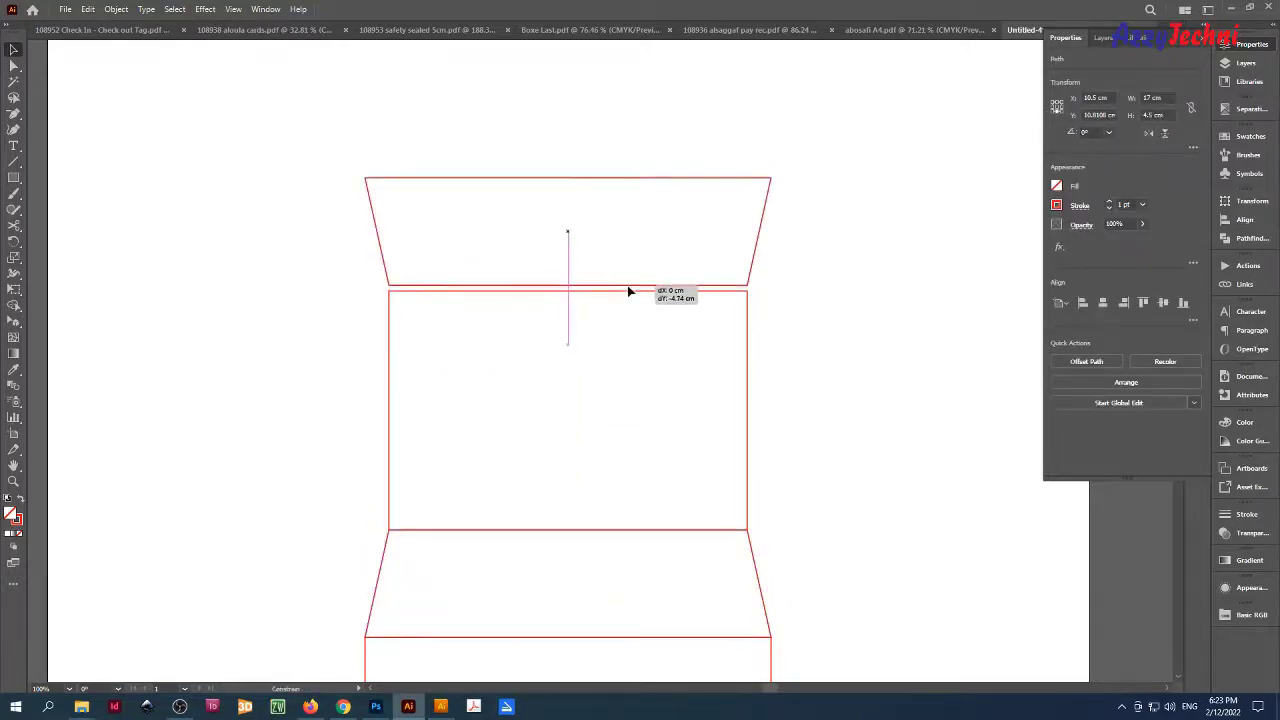
pyautogui.click(966, 283)
pyautogui.press('z')
pyautogui.moveTo(425, 145); pyautogui.dragTo(497, 193)
pyautogui.hotkey('ctrl', '0')
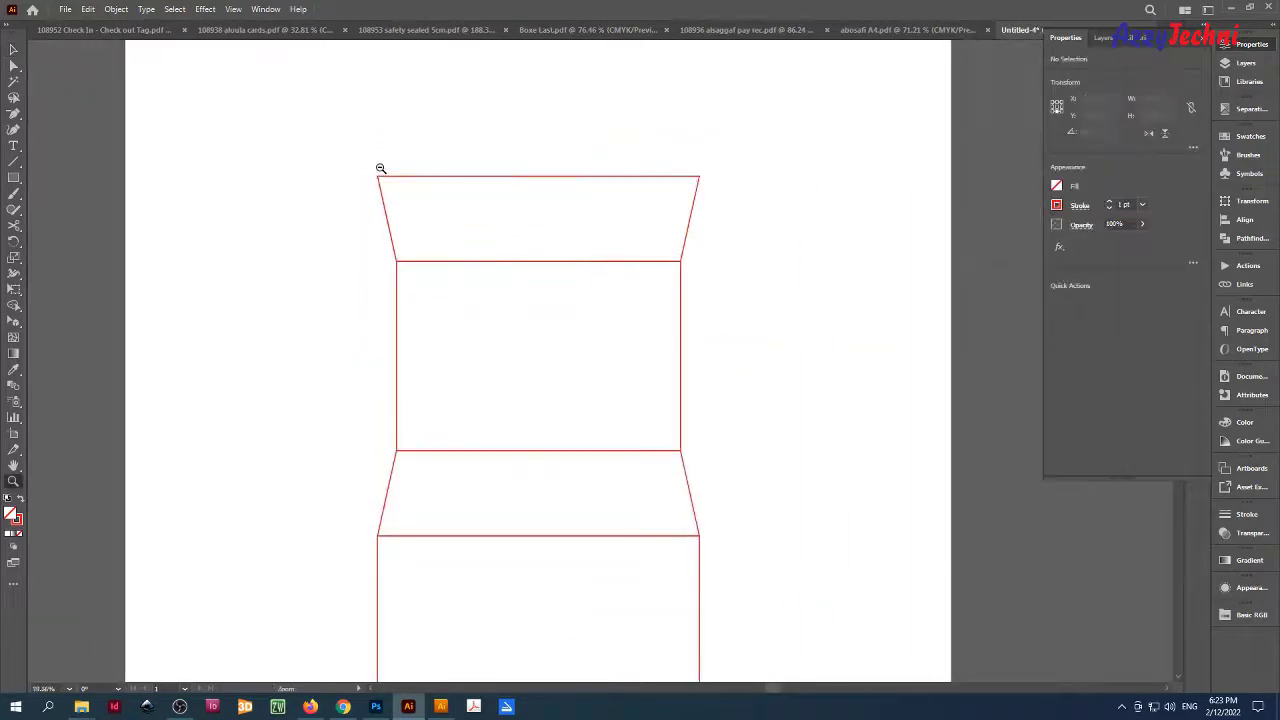
pyautogui.press('v')
pyautogui.hotkey('ctrl', 'y')
pyautogui.hotkey('ctrl', 'y')
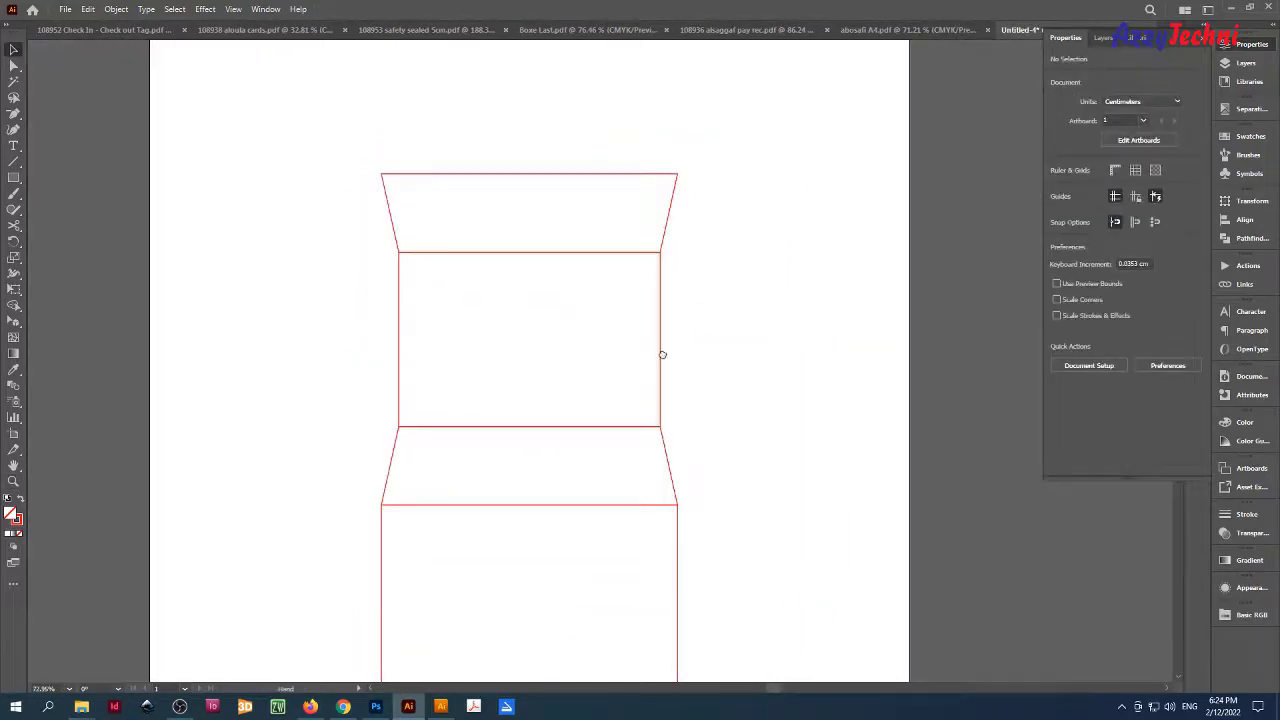
# - Copy the middle panel to its right side and narrow it to 4.5 cm wide
pyautogui.hscroll(2, 662, 354)
pyautogui.moveTo(337, 333); pyautogui.dragTo(599, 333)
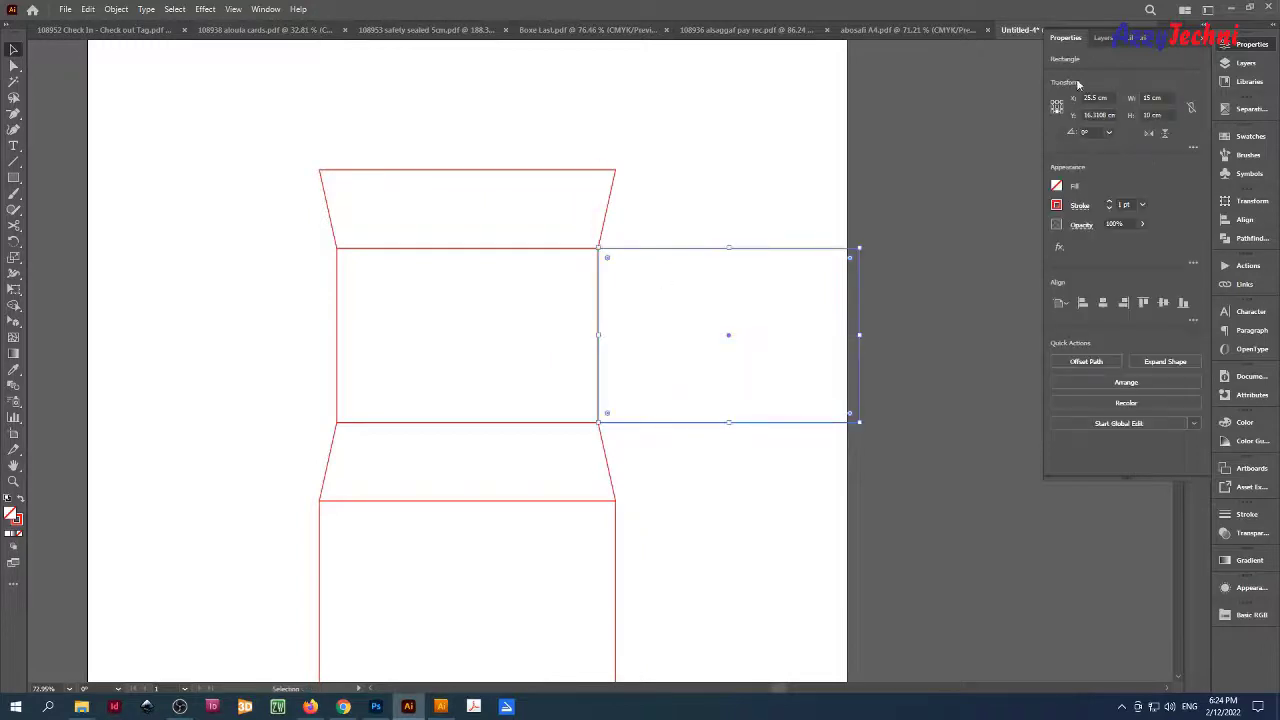
pyautogui.click(1148, 98)
pyautogui.write('4.5')
pyautogui.press('Return')
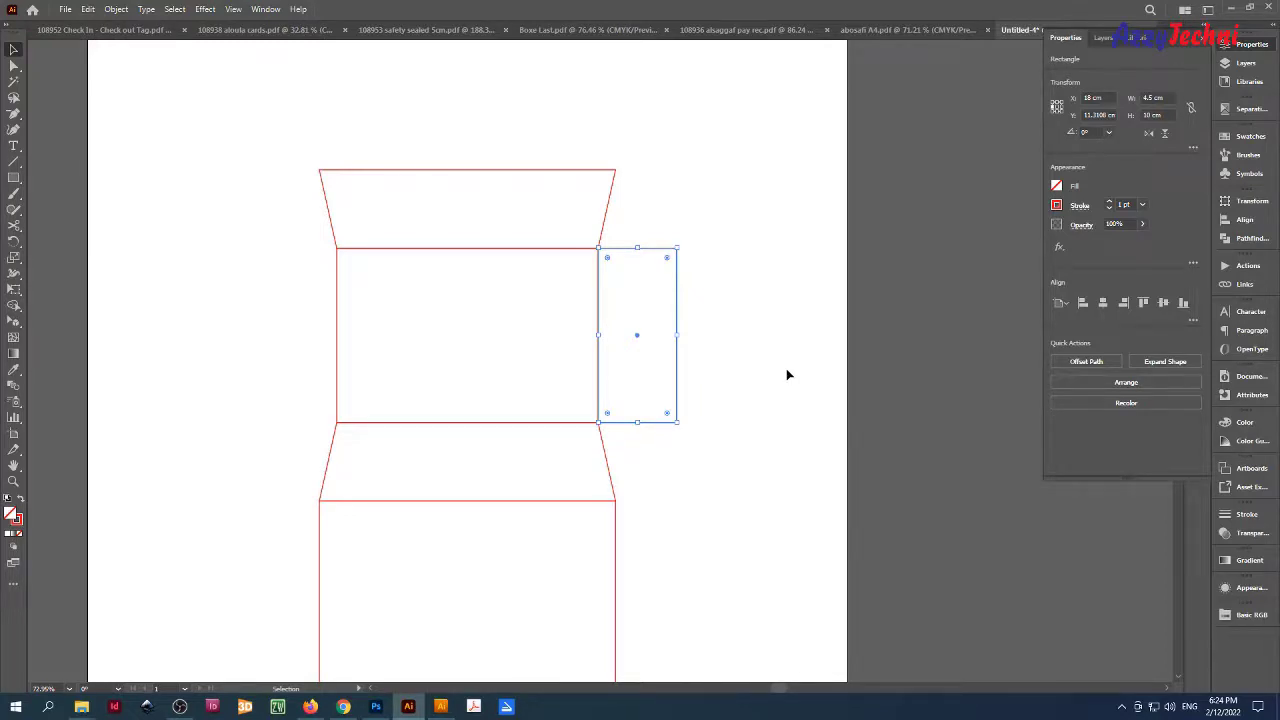
# - Move the flap's outer top corner up 1 cm and outer bottom corner down 1 cm
pyautogui.press('a')
pyautogui.moveTo(714, 214); pyautogui.dragTo(669, 262)
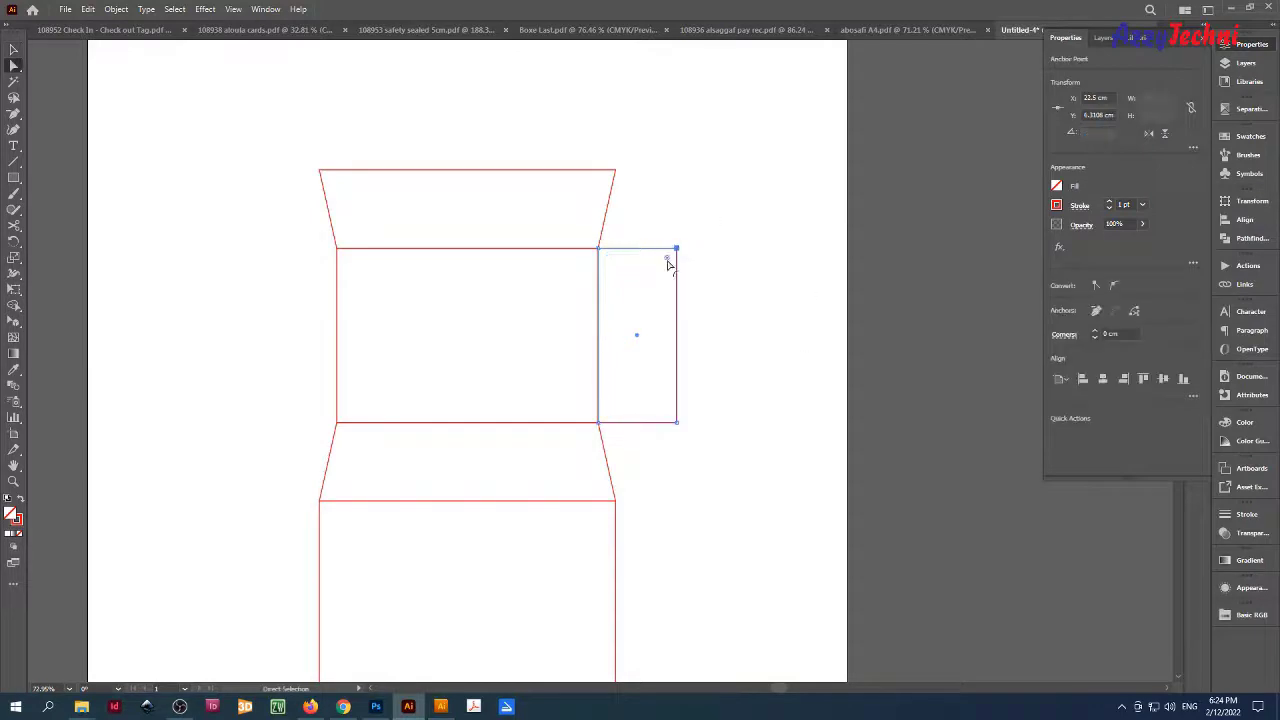
pyautogui.press('Return')
pyautogui.write('0')
pyautogui.press('Tab')
pyautogui.press('Return')
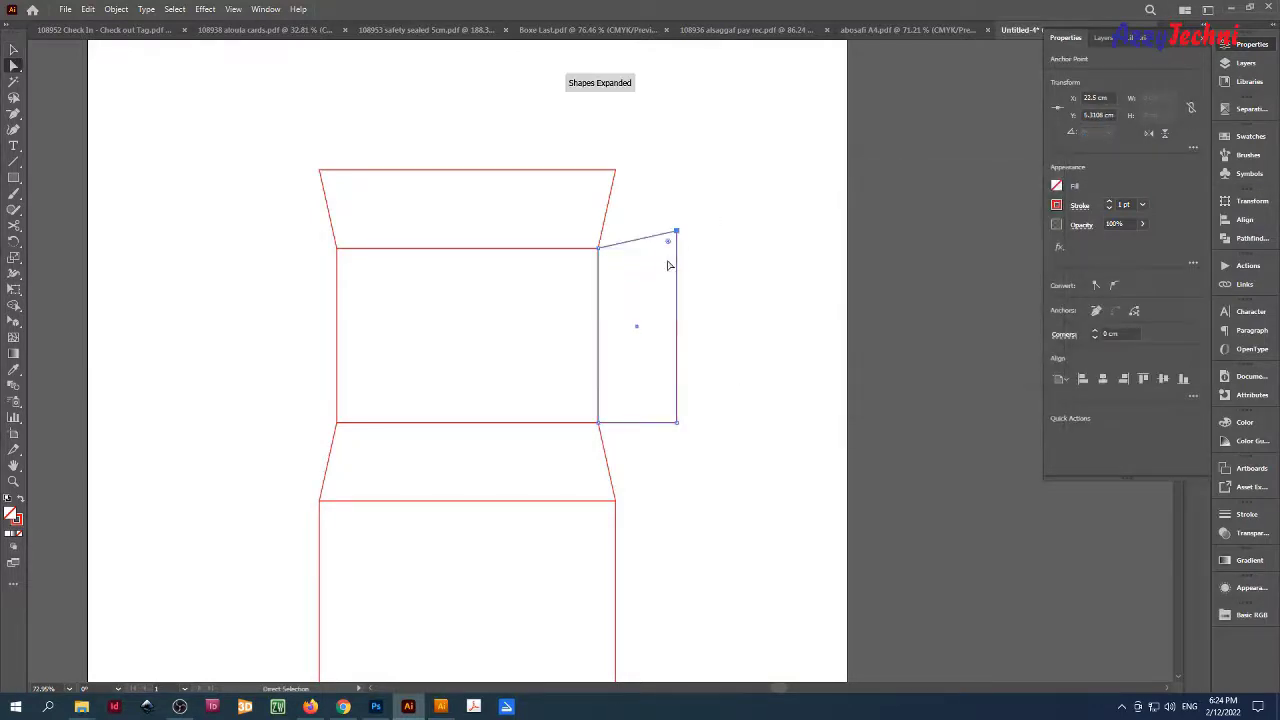
pyautogui.press('Return')
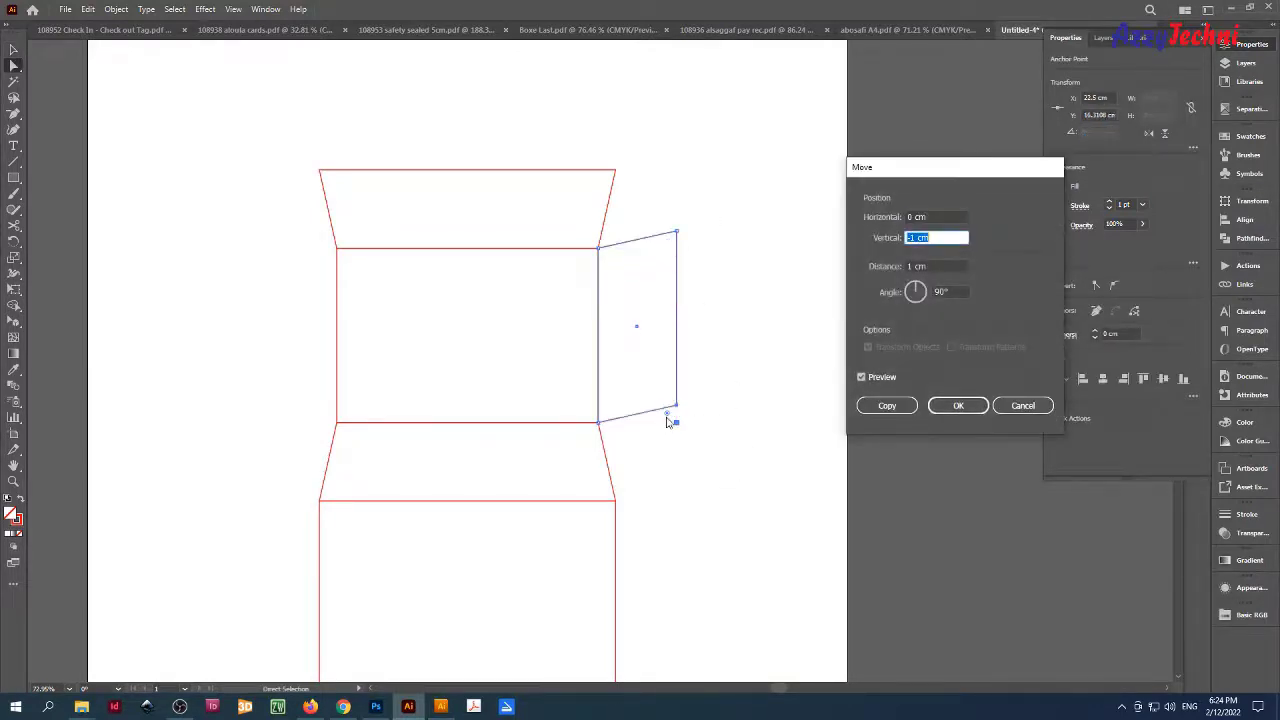
pyautogui.write('1')
pyautogui.press('Return')
pyautogui.click(823, 480)
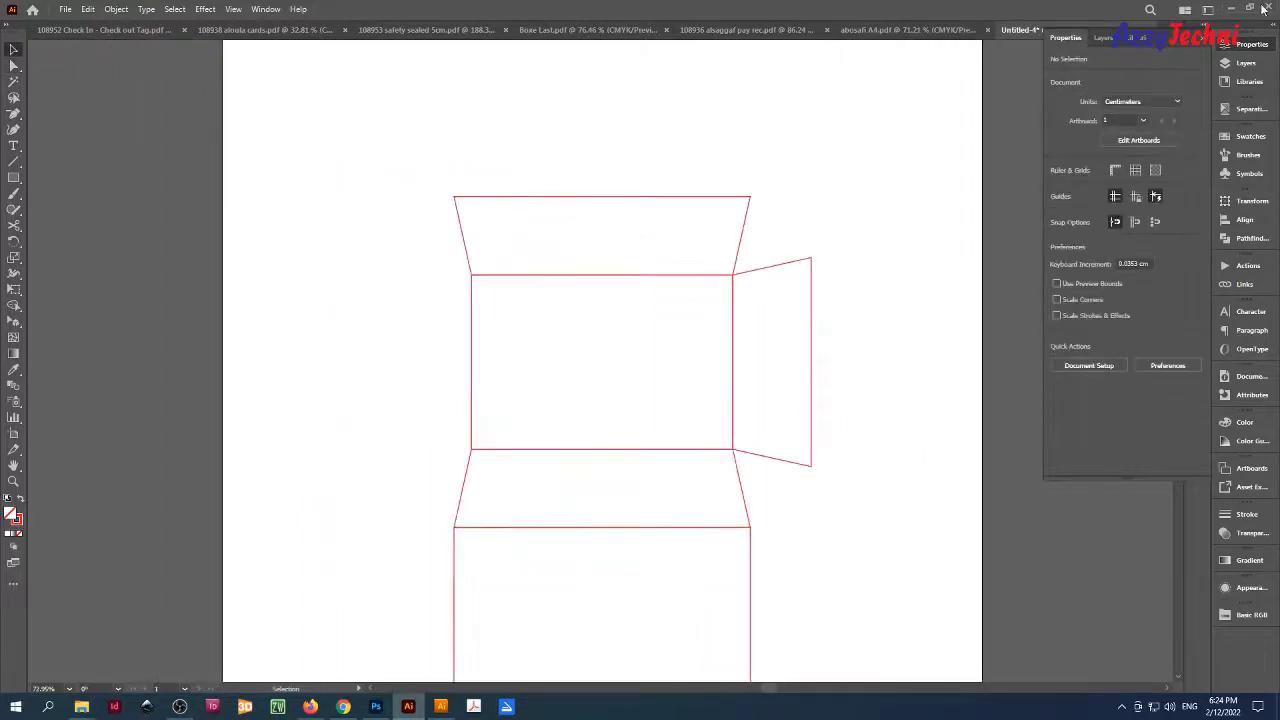
# - Copy the right flap to the left, mirror it horizontally, and butt it against the base panel's left edge
pyautogui.moveTo(808, 334); pyautogui.dragTo(468, 334)
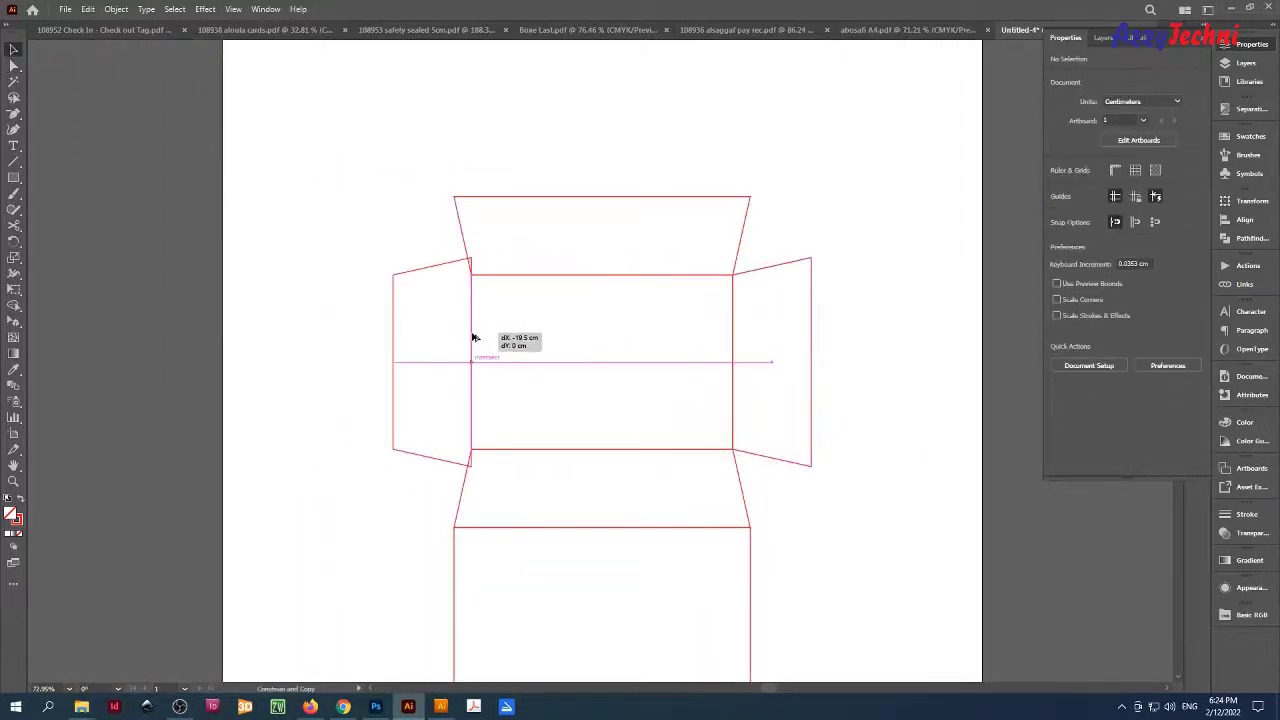
pyautogui.click(1148, 133)
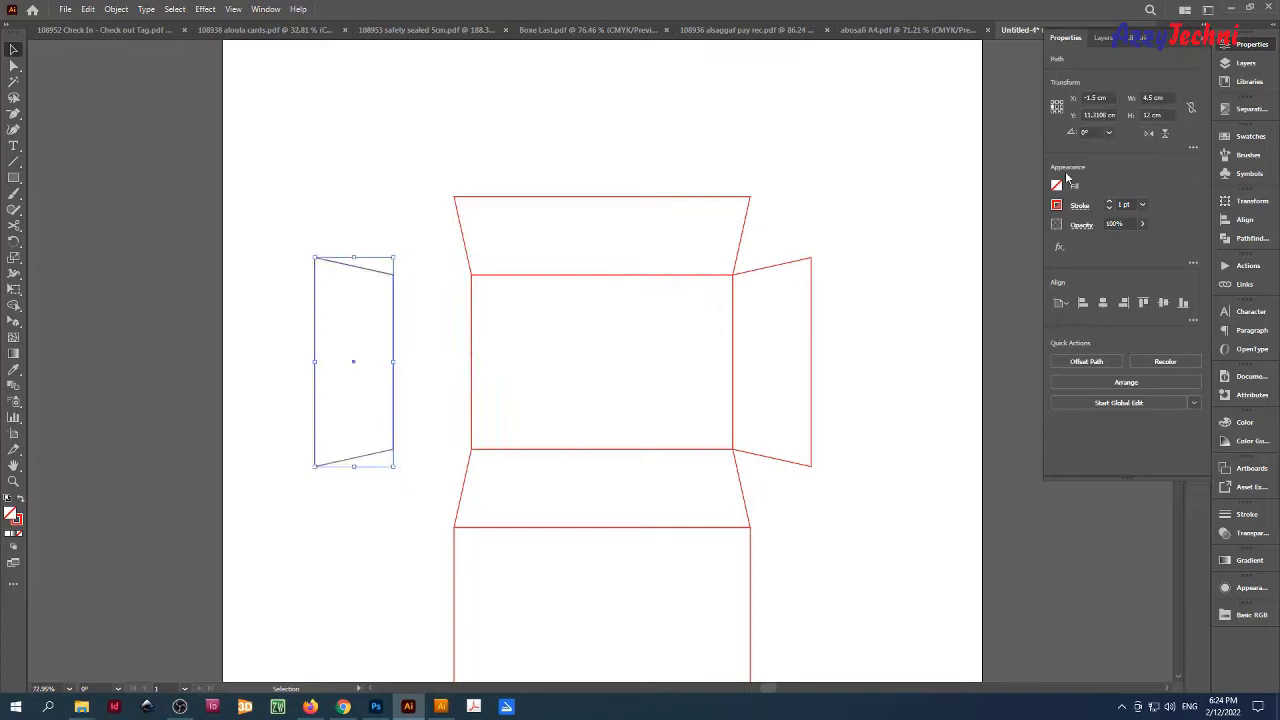
pyautogui.click(457, 349)
pyautogui.moveTo(338, 340); pyautogui.dragTo(489, 349)
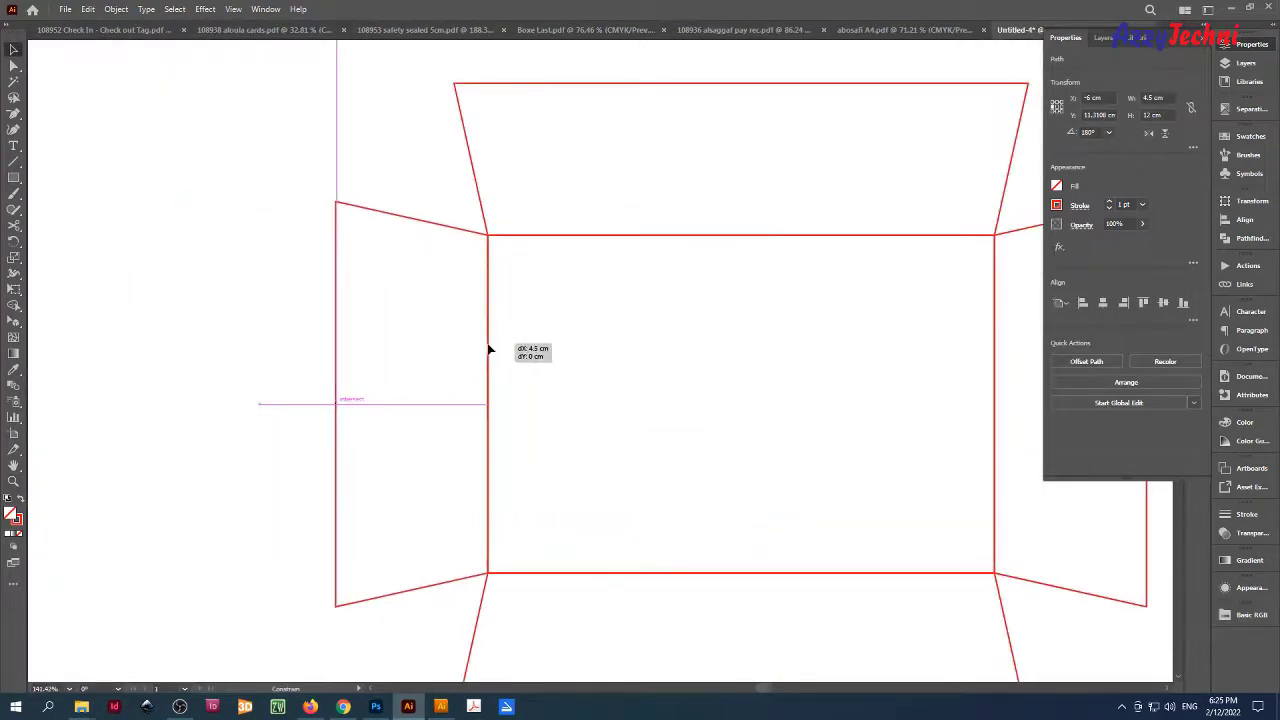
pyautogui.click(680, 329)
pyautogui.scroll(-2, 680, 329)
pyautogui.scroll(-3, 893, 399)
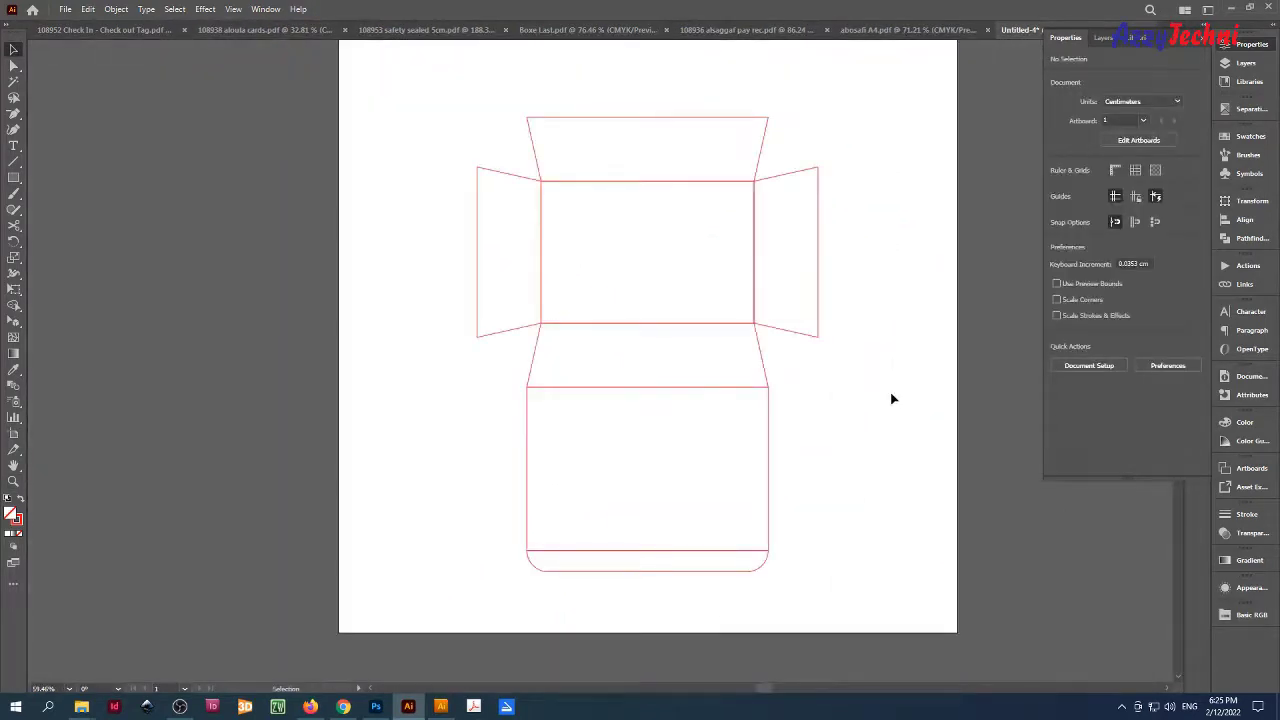
# - Create a 1 × 1 cm circle with the Ellipse tool
pyautogui.press('l')
pyautogui.click(714, 405)
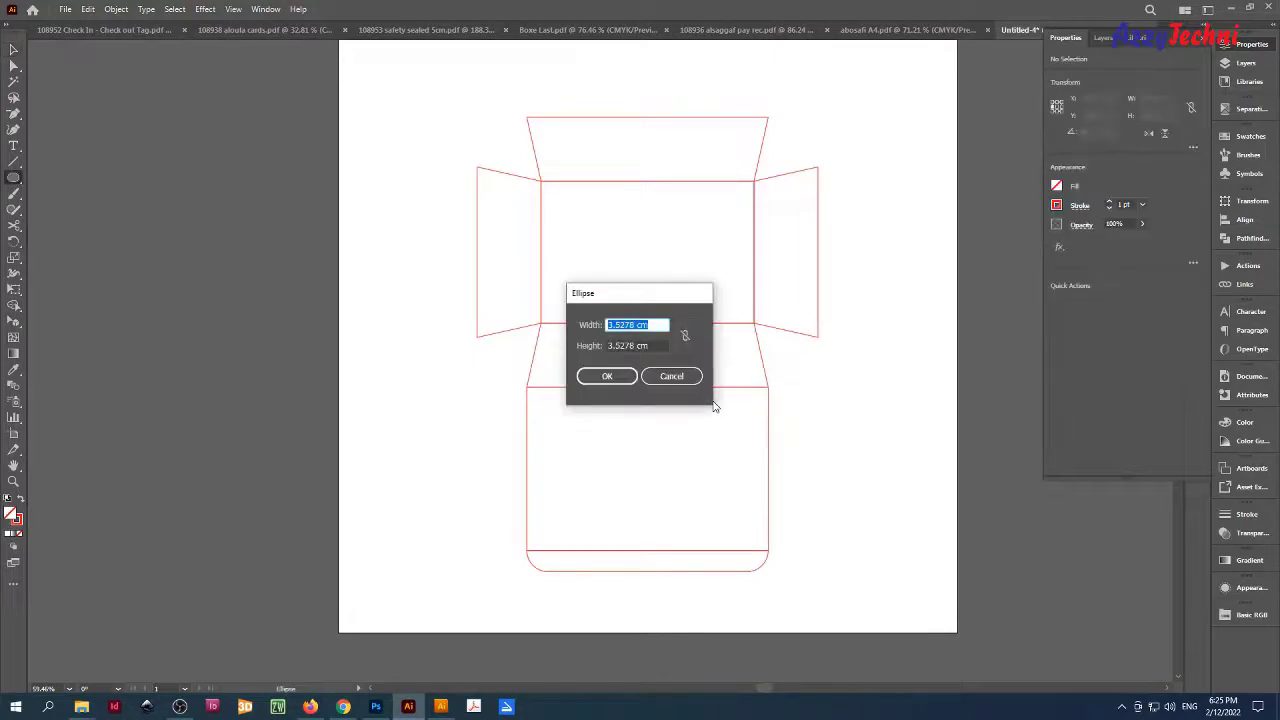
pyautogui.press('Tab')
pyautogui.write('1')
pyautogui.press('Return')
pyautogui.press('z')
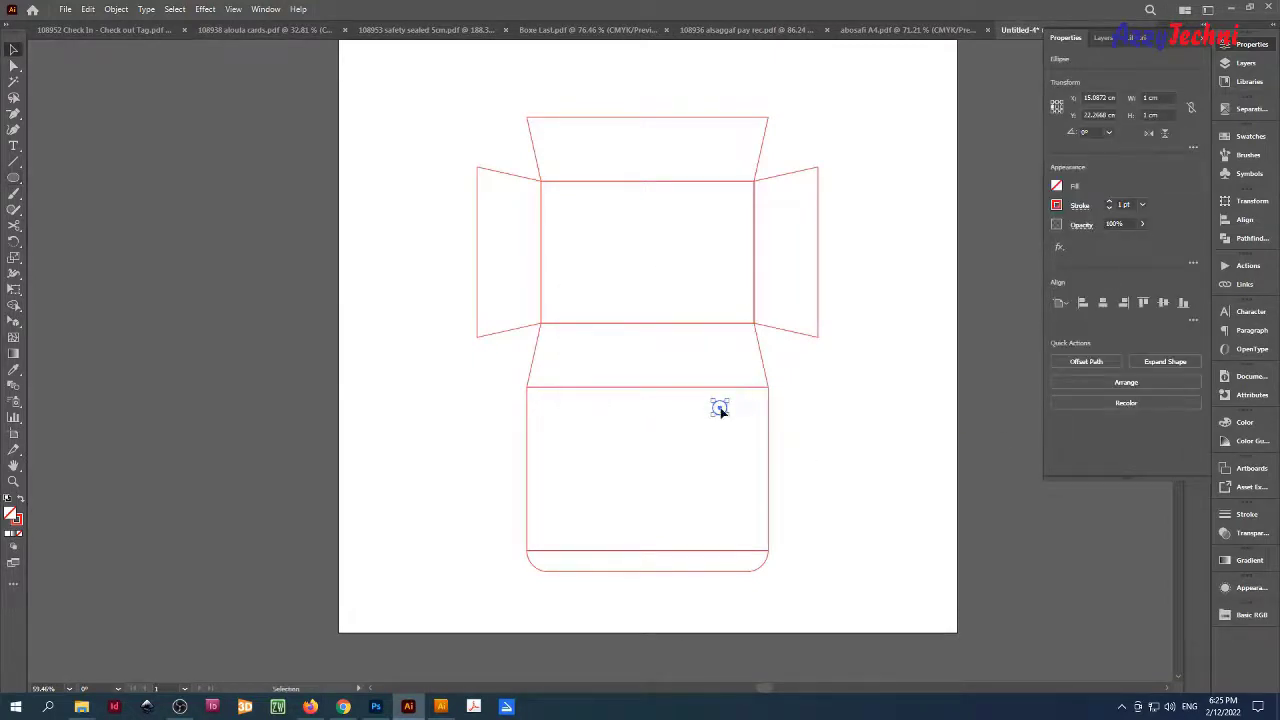
pyautogui.moveTo(720, 408); pyautogui.dragTo(768, 514)
pyautogui.press('v')
pyautogui.click(768, 514)
# - Snap the circle to the lower panel's top-left corner and inset it 1.5 cm
pyautogui.moveTo(873, 438); pyautogui.dragTo(698, 493)
pyautogui.moveTo(866, 502); pyautogui.dragTo(322, 463)
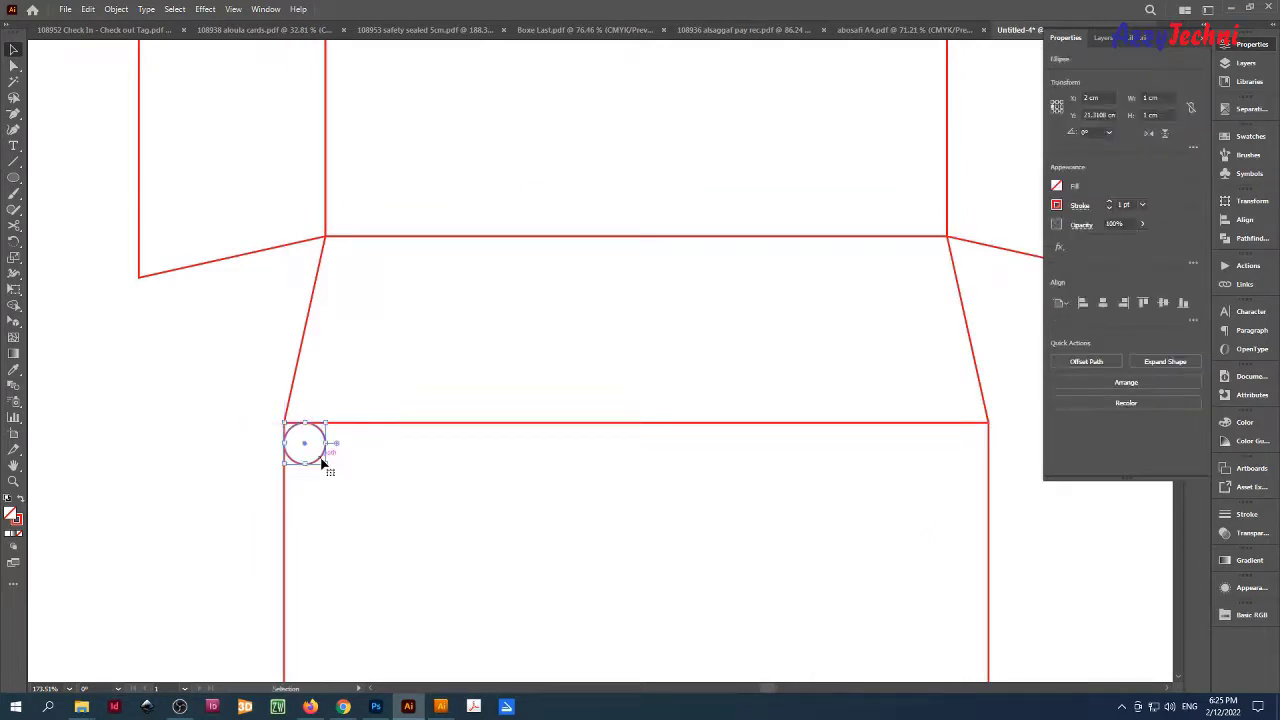
pyautogui.press('Return')
pyautogui.write('5')
pyautogui.press('Tab')
pyautogui.write('0')
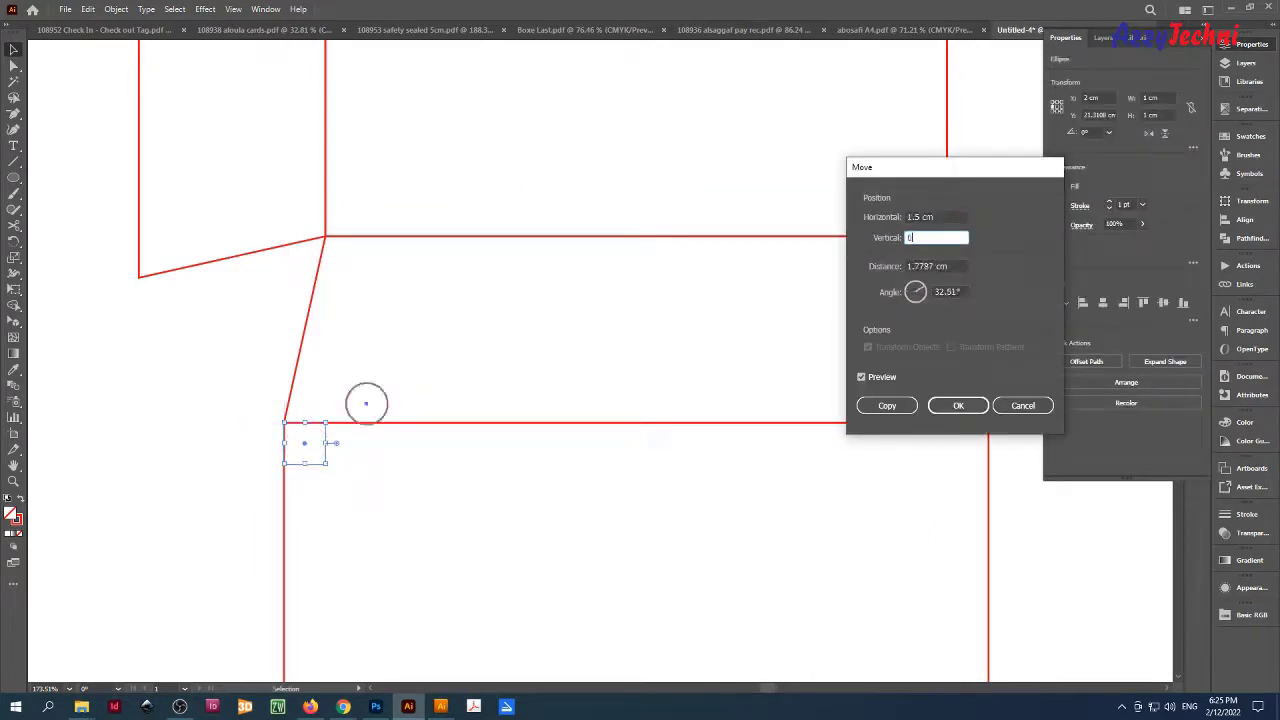
pyautogui.press('Return')
pyautogui.click(508, 457)
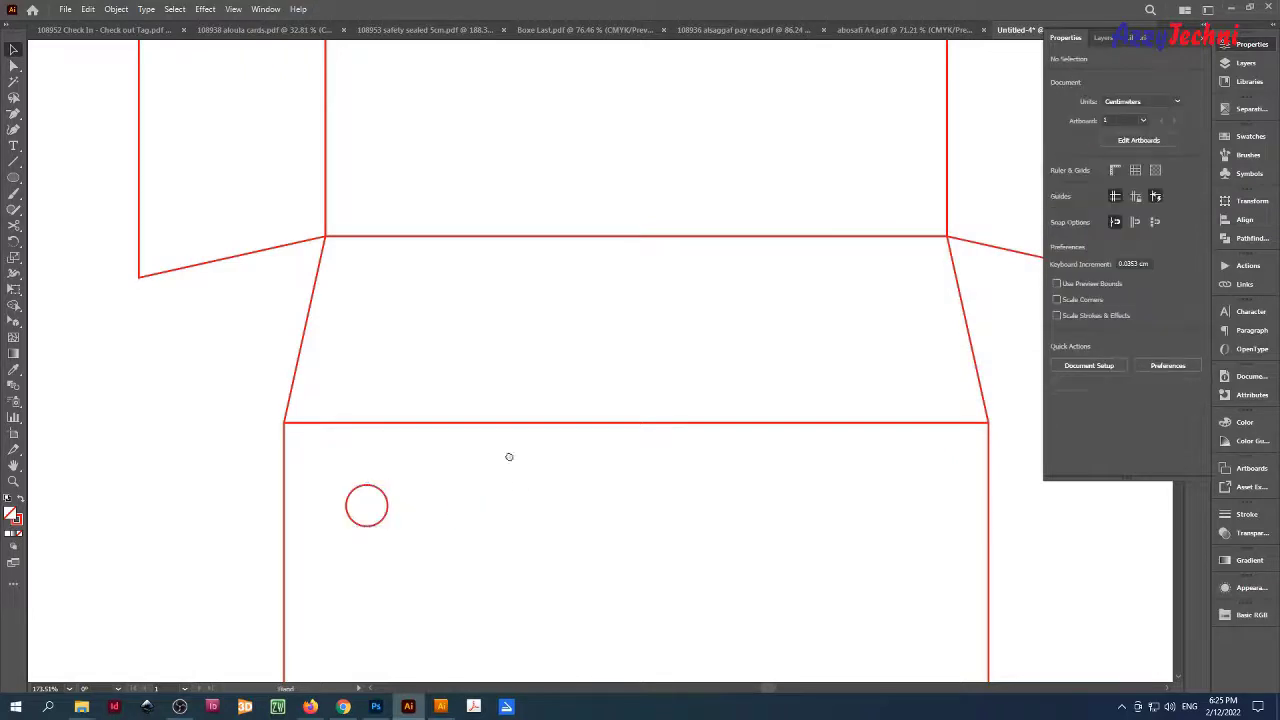
# - Copy the hole to the panel's top-right corner, inset 1.5 cm from the edge
pyautogui.moveTo(508, 457); pyautogui.dragTo(370, 391)
pyautogui.moveTo(212, 430); pyautogui.dragTo(812, 471)
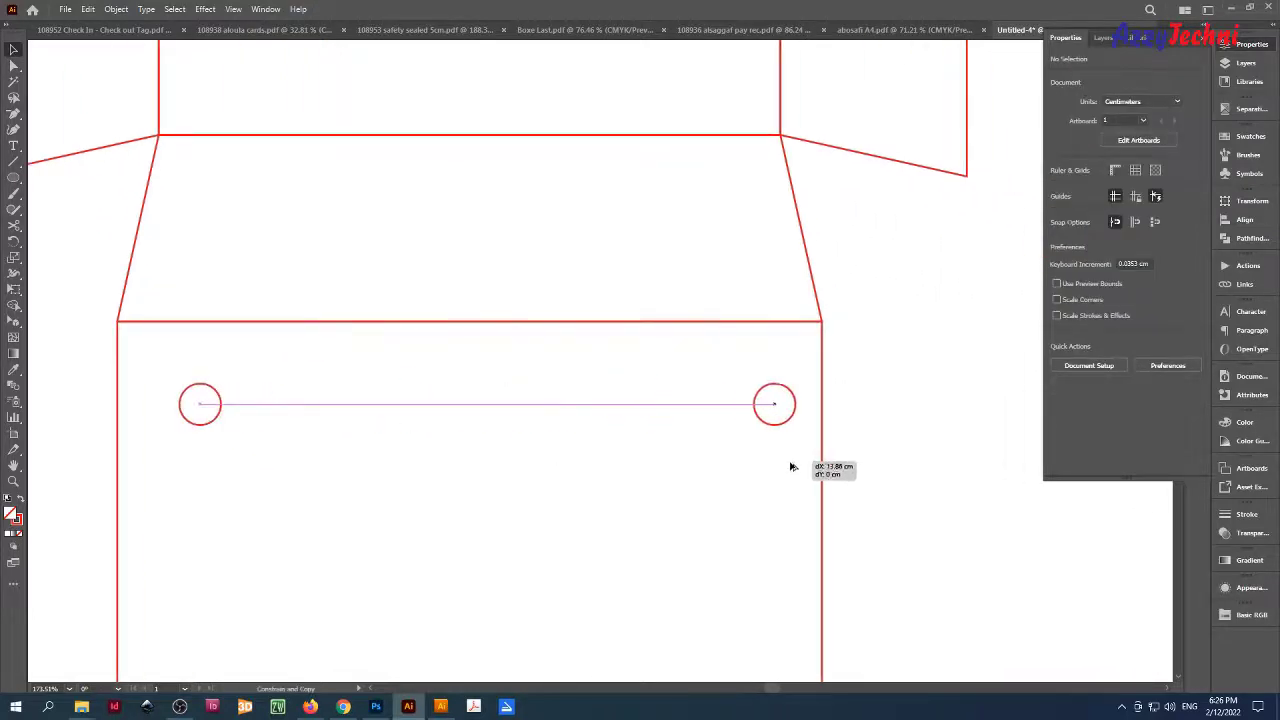
pyautogui.press('Return')
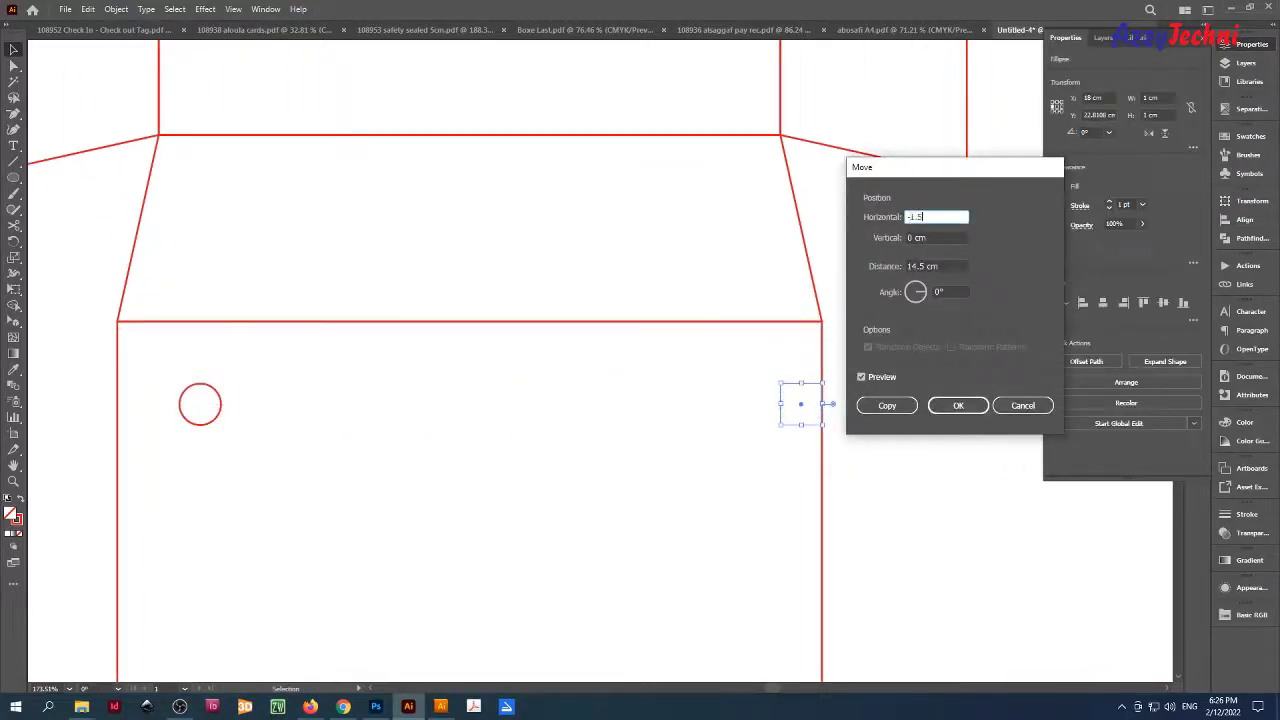
pyautogui.press('Return')
pyautogui.click(623, 586)
# - Copy both top holes down to the bottom edge, raised 1.5 cm inside it
pyautogui.moveTo(544, 565); pyautogui.dragTo(575, 334)
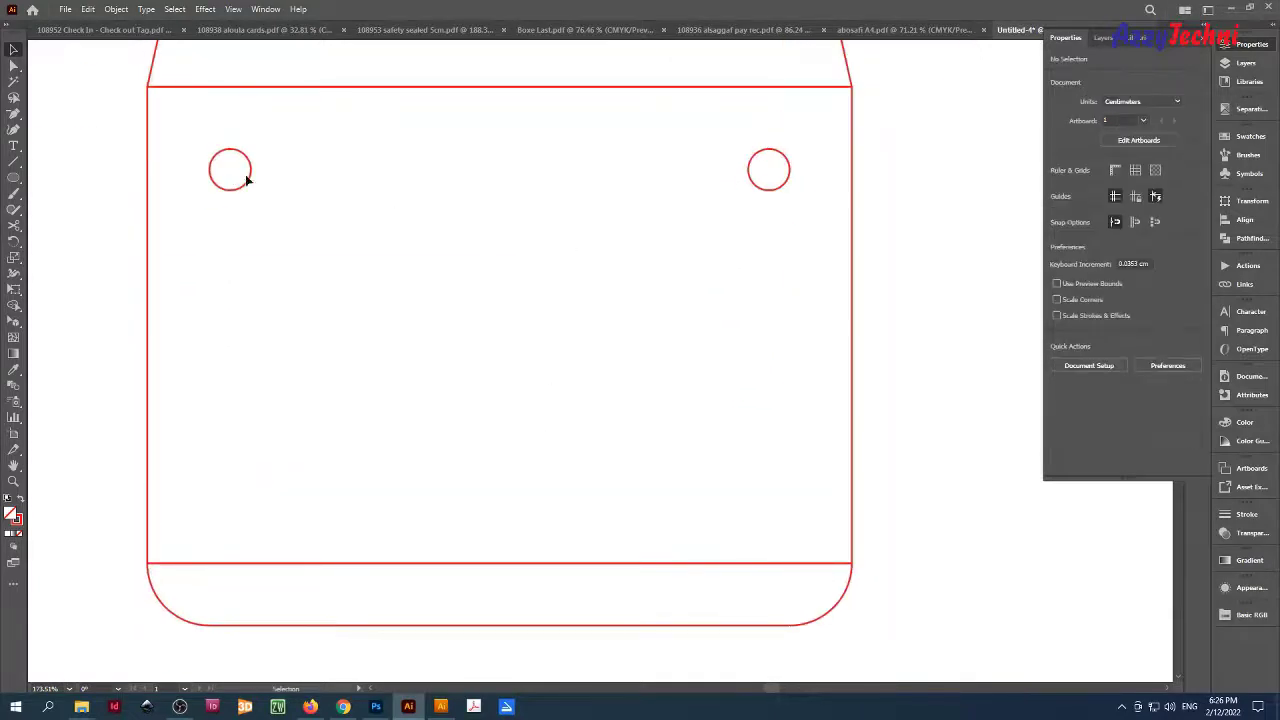
pyautogui.moveTo(247, 178); pyautogui.dragTo(800, 255)
pyautogui.moveTo(768, 177); pyautogui.dragTo(814, 548)
pyautogui.press('Return')
pyautogui.press('Tab')
pyautogui.write('-1.5')
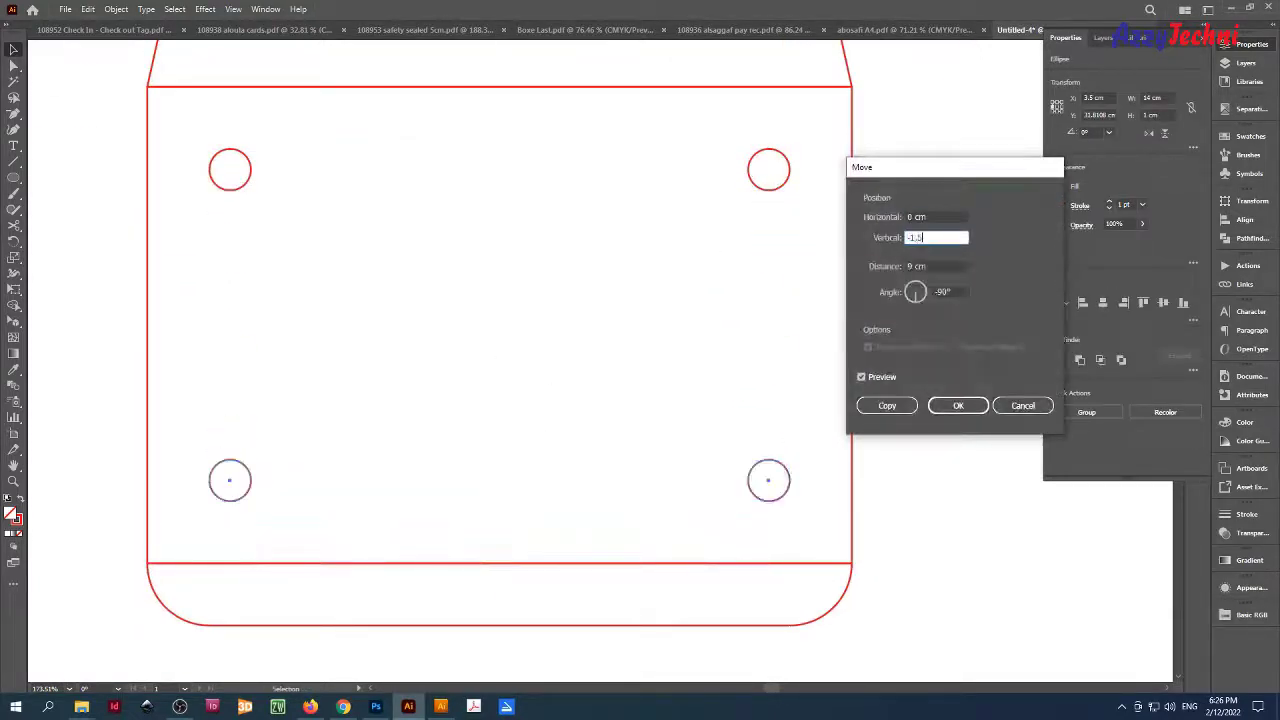
pyautogui.press('Return')
pyautogui.hotkey('ctrl', 'y')
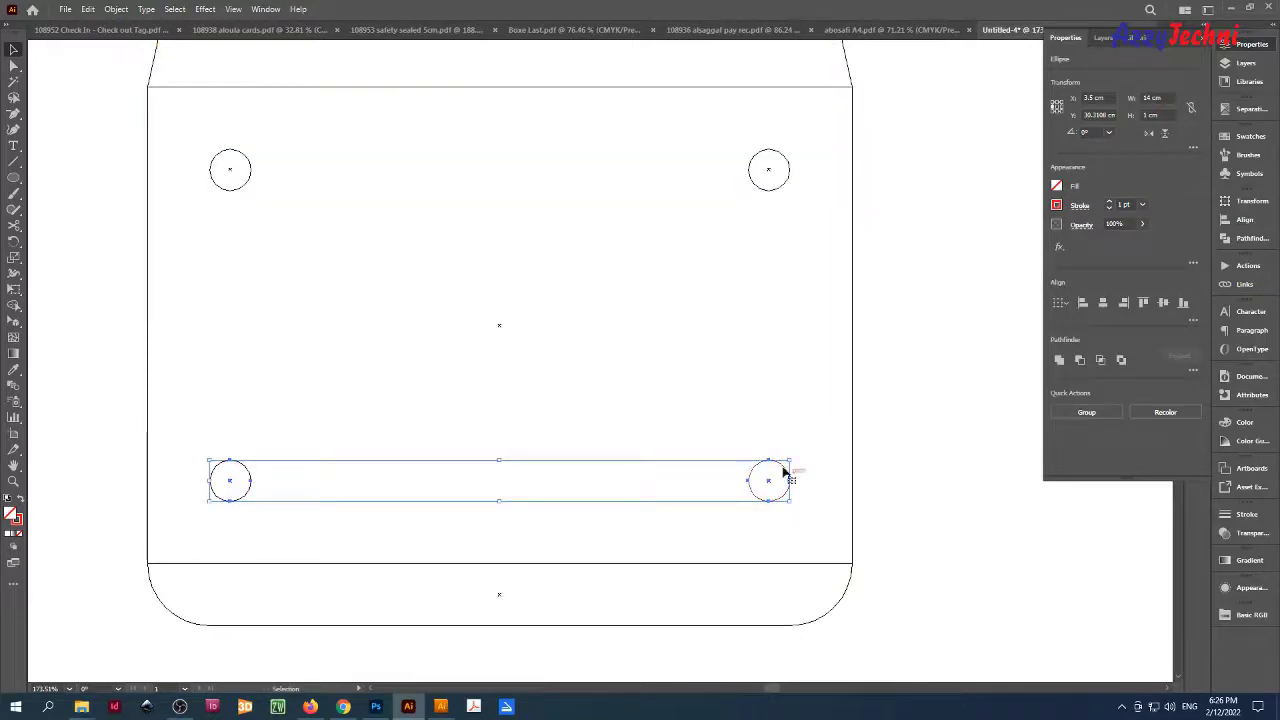
pyautogui.click(777, 420)
pyautogui.hotkey('ctrl', 'y')
# - Alt-drag a copy of the base rectangle to the left and resize it to 1.5 × 12 cm
pyautogui.hotkey('ctrl', '0')
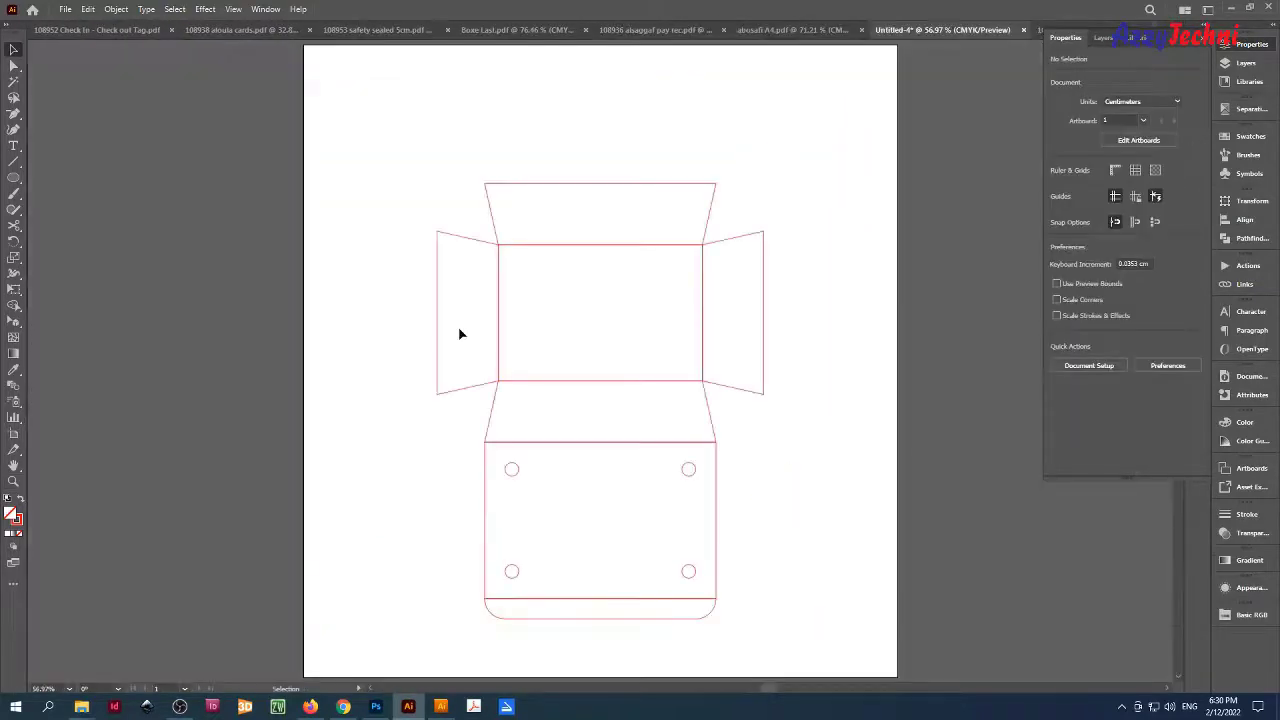
pyautogui.scroll(3, 460, 333)
pyautogui.click(712, 397)
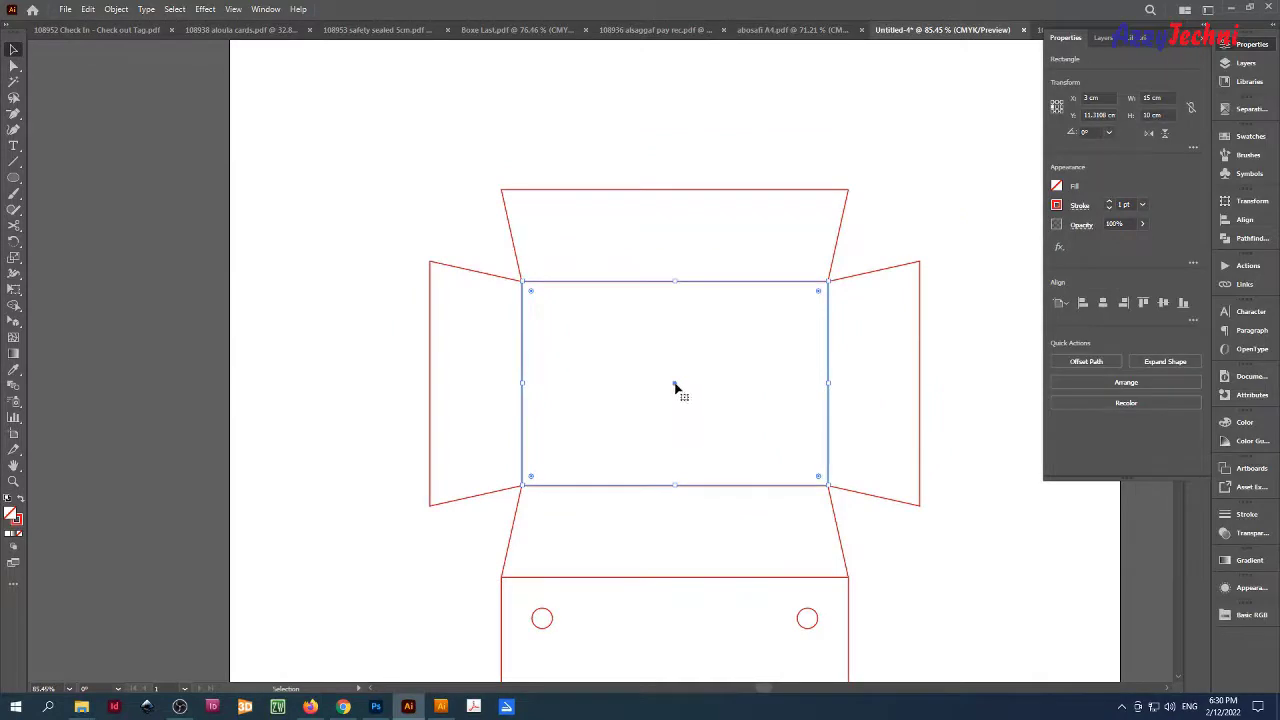
pyautogui.moveTo(675, 388); pyautogui.dragTo(277, 360)
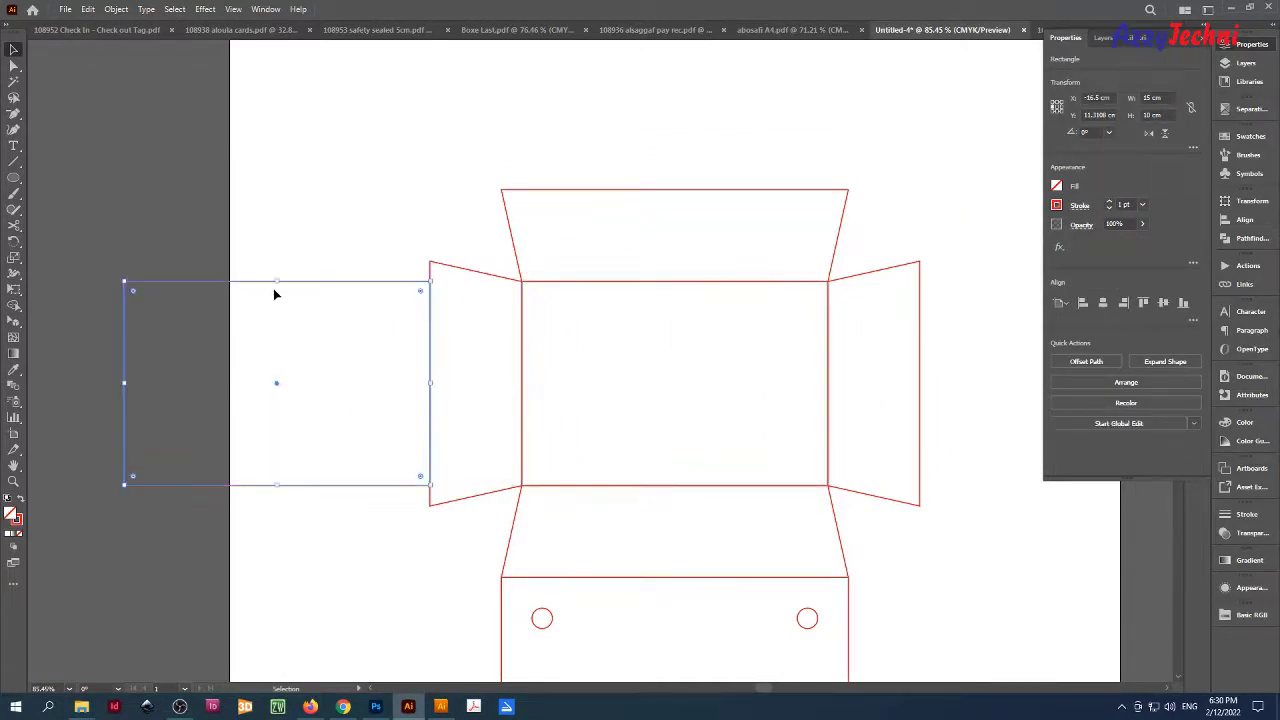
pyautogui.click(1057, 107)
pyautogui.click(1155, 115)
pyautogui.press('Return')
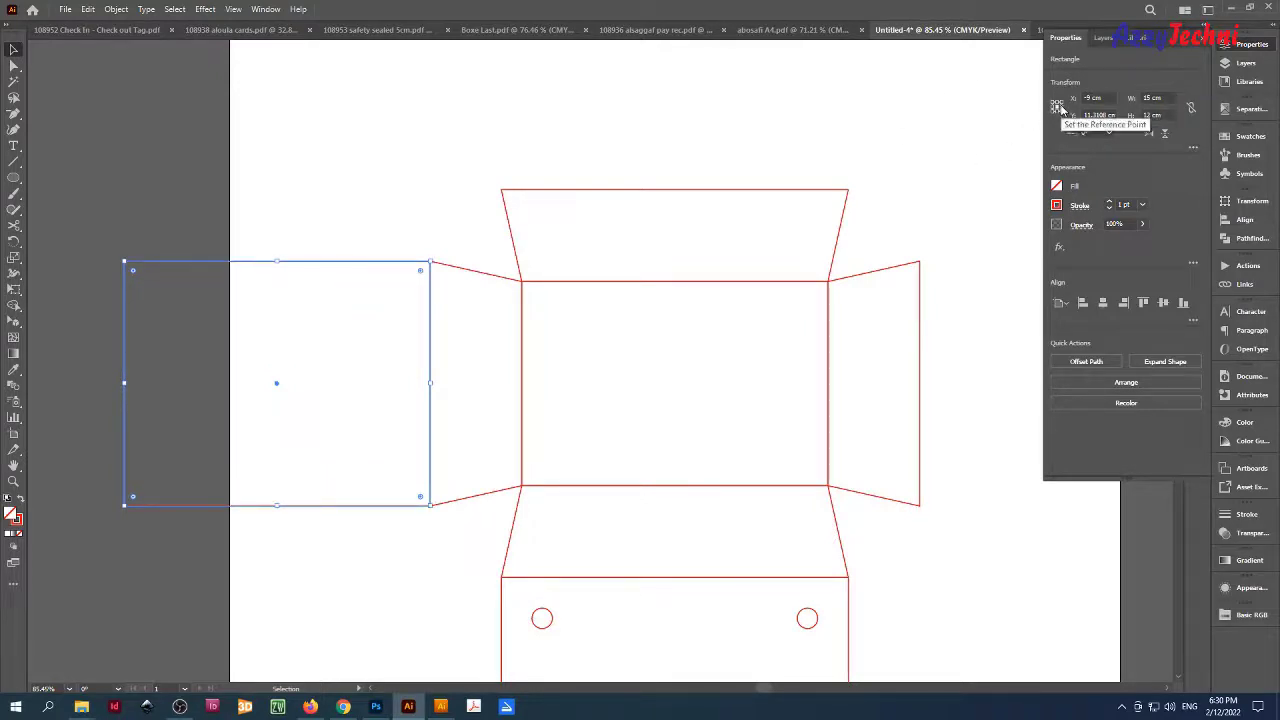
pyautogui.click(1062, 107)
pyautogui.click(1150, 98)
pyautogui.write('1.5')
pyautogui.press('Return')
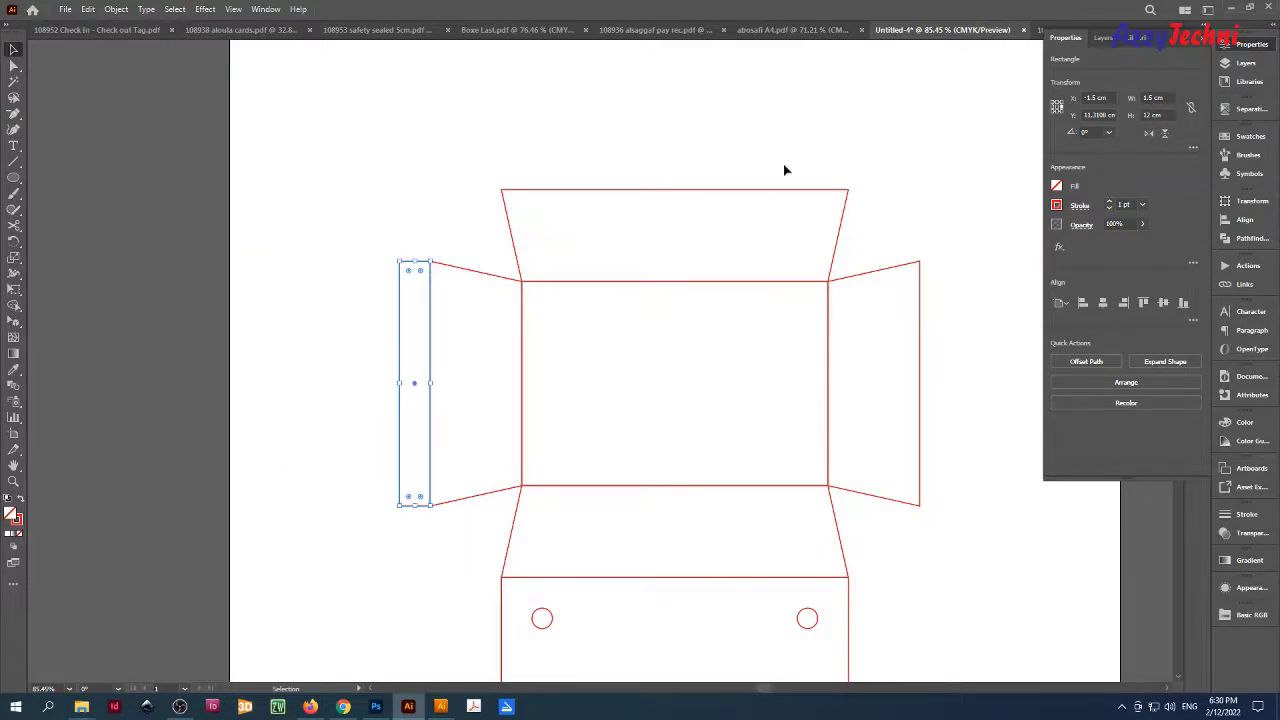
# - Round the strip's two outer corners about 0.4 cm with live corners
pyautogui.press('a')
pyautogui.scroll(3, 400, 268)
pyautogui.press('z')
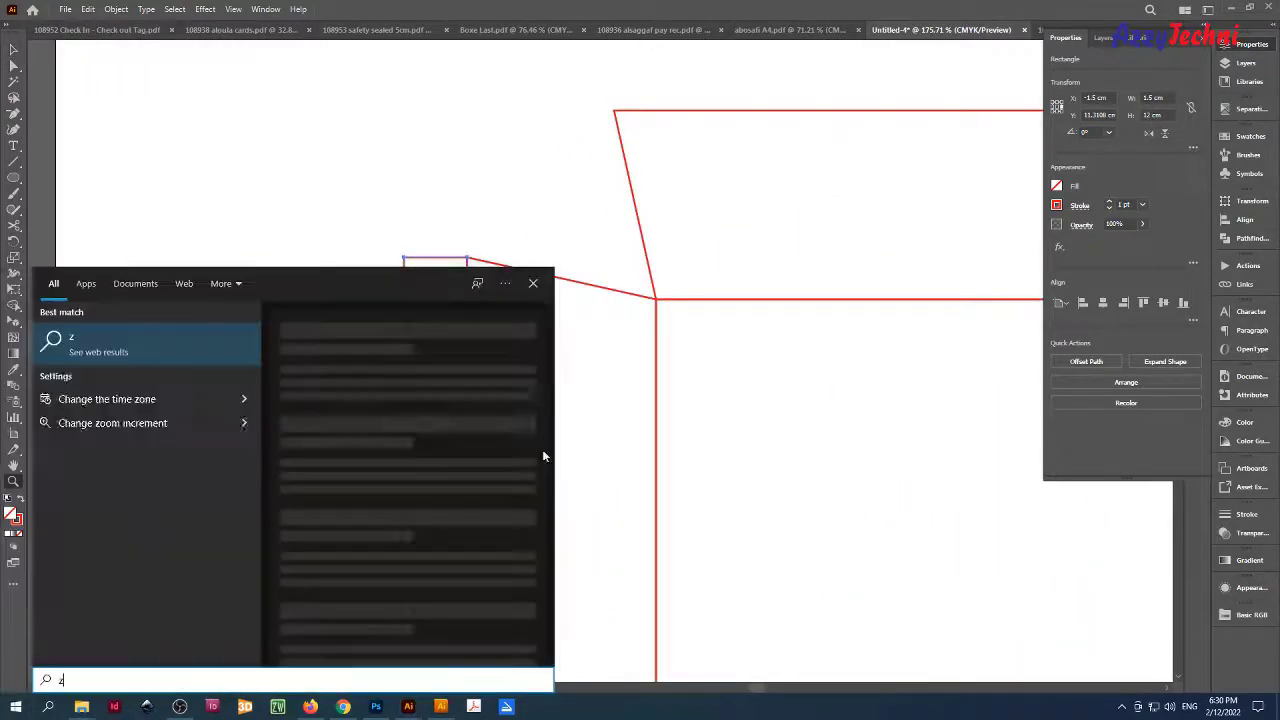
pyautogui.press('super')
pyautogui.write('z')
pyautogui.press('Escape')
pyautogui.scroll(-2, 463, 403)
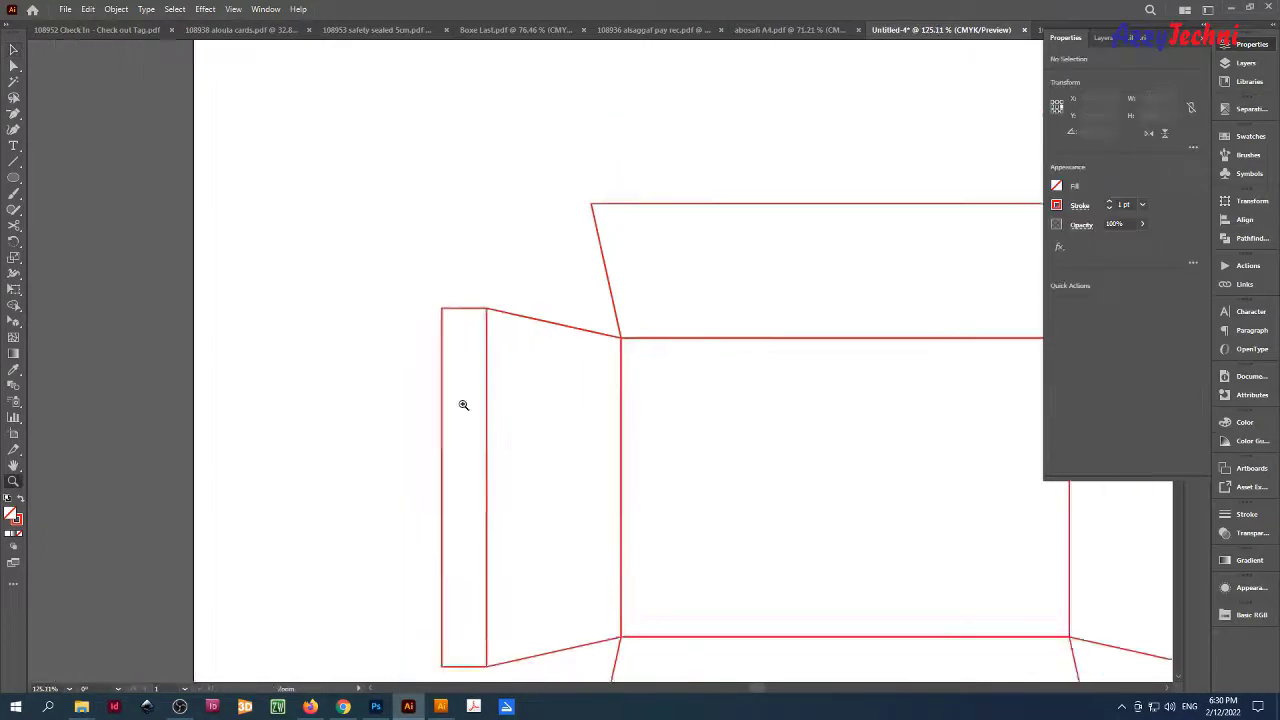
pyautogui.scroll(-3, 434, 126)
pyautogui.press('a')
pyautogui.moveTo(437, 101); pyautogui.dragTo(495, 564)
pyautogui.moveTo(498, 140); pyautogui.dragTo(500, 146)
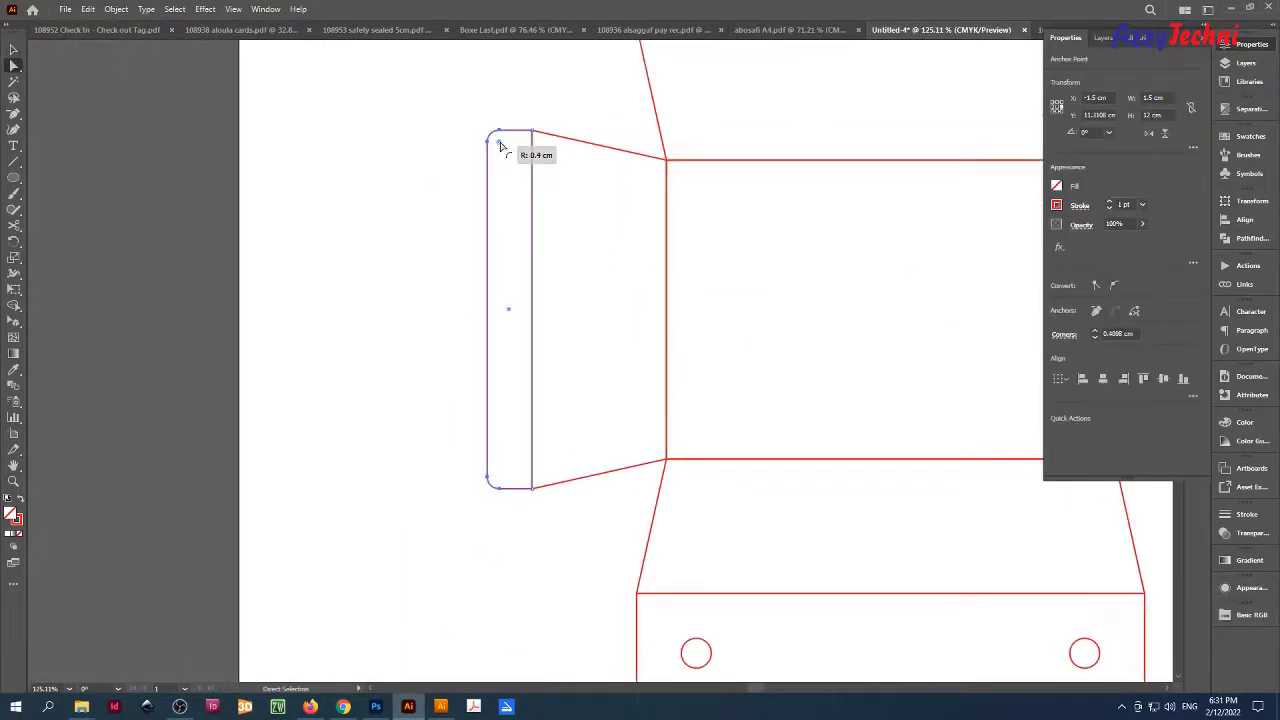
pyautogui.scroll(-2, 474, 431)
pyautogui.scroll(1, 503, 363)
pyautogui.press('z')
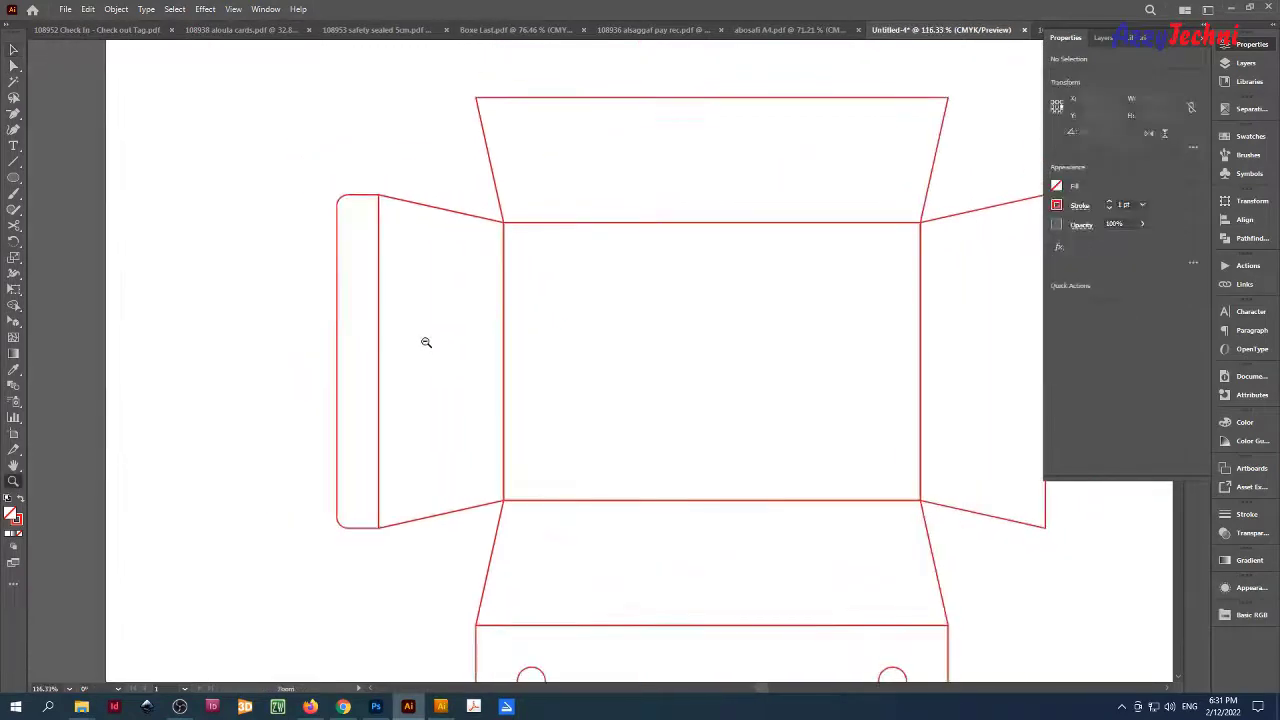
pyautogui.scroll(1, 430, 345)
pyautogui.press('v')
pyautogui.scroll(1, 435, 365)
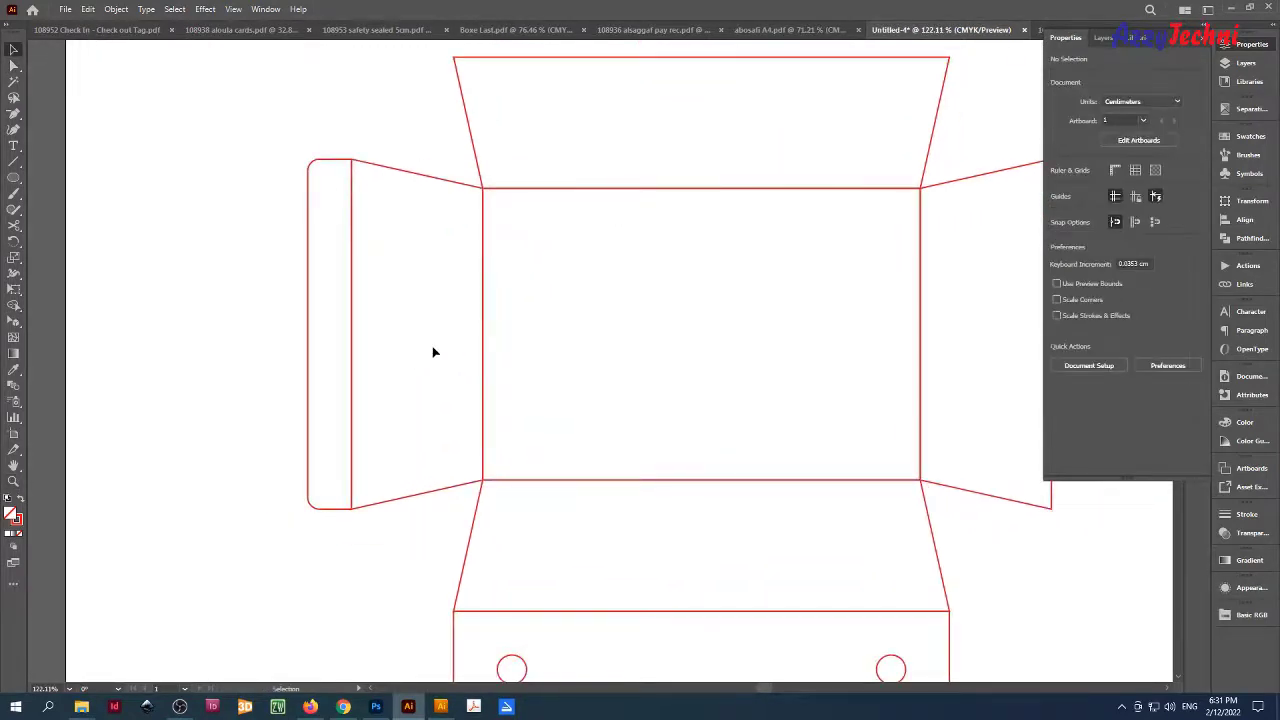
pyautogui.press('m')
pyautogui.click(654, 335)
# - Create a 2.5 × 0.5 cm slot rectangle and rotate it 90° upright
pyautogui.write('2.5')
pyautogui.press('Tab')
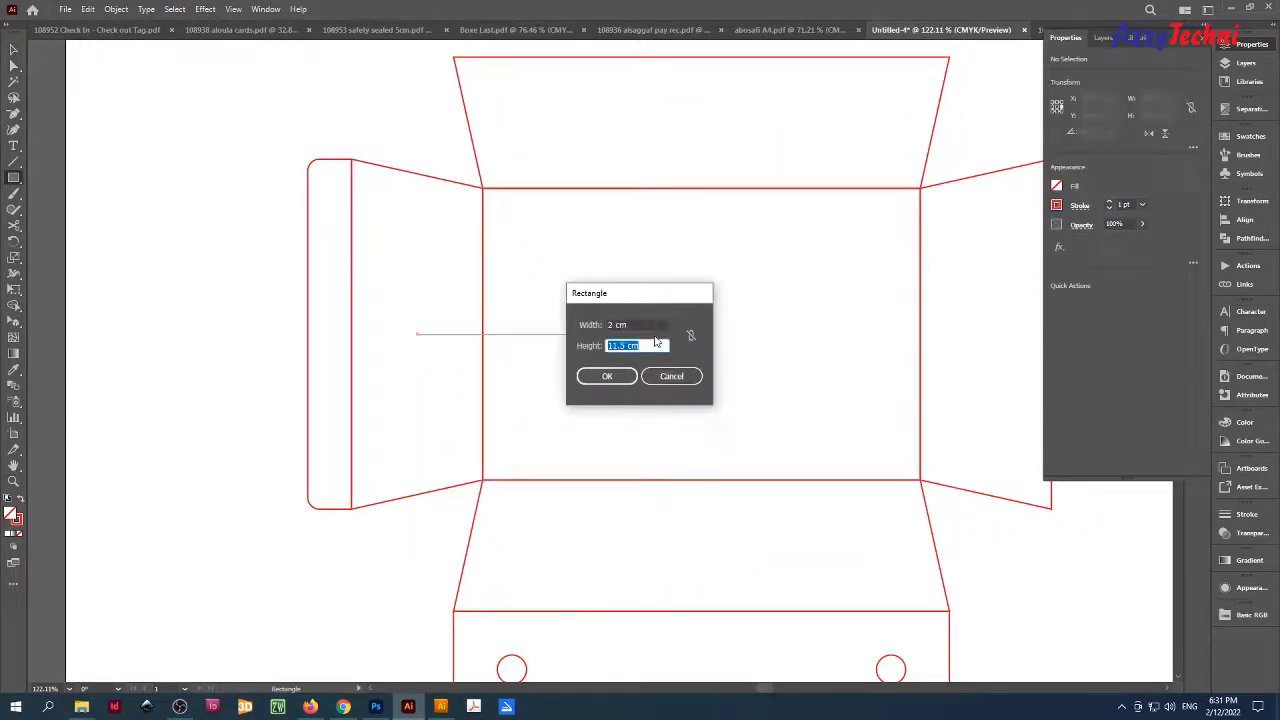
pyautogui.write('0.5')
pyautogui.press('Return')
pyautogui.press('v')
pyautogui.moveTo(720, 337); pyautogui.dragTo(673, 310)
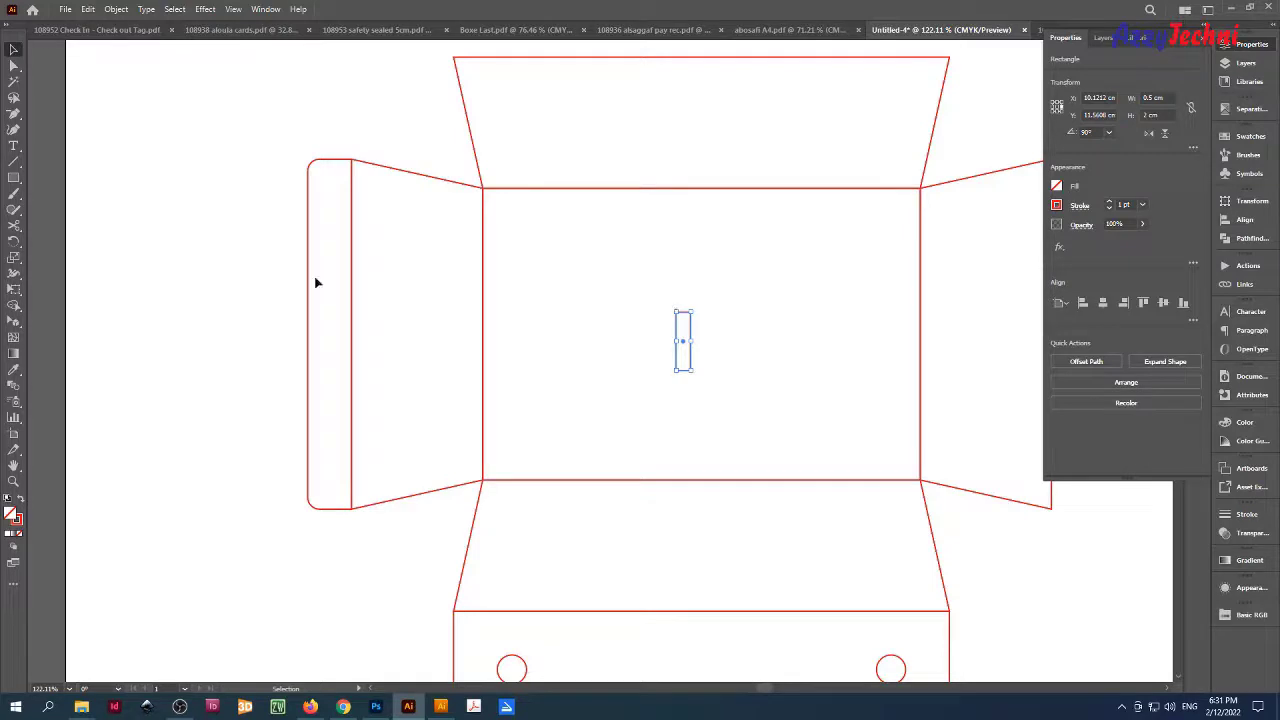
# - Position the slot rectangle on the left glue flap, 0.5 cm further left
pyautogui.keyDown('shift'); pyautogui.click(309, 316); pyautogui.keyUp('shift')
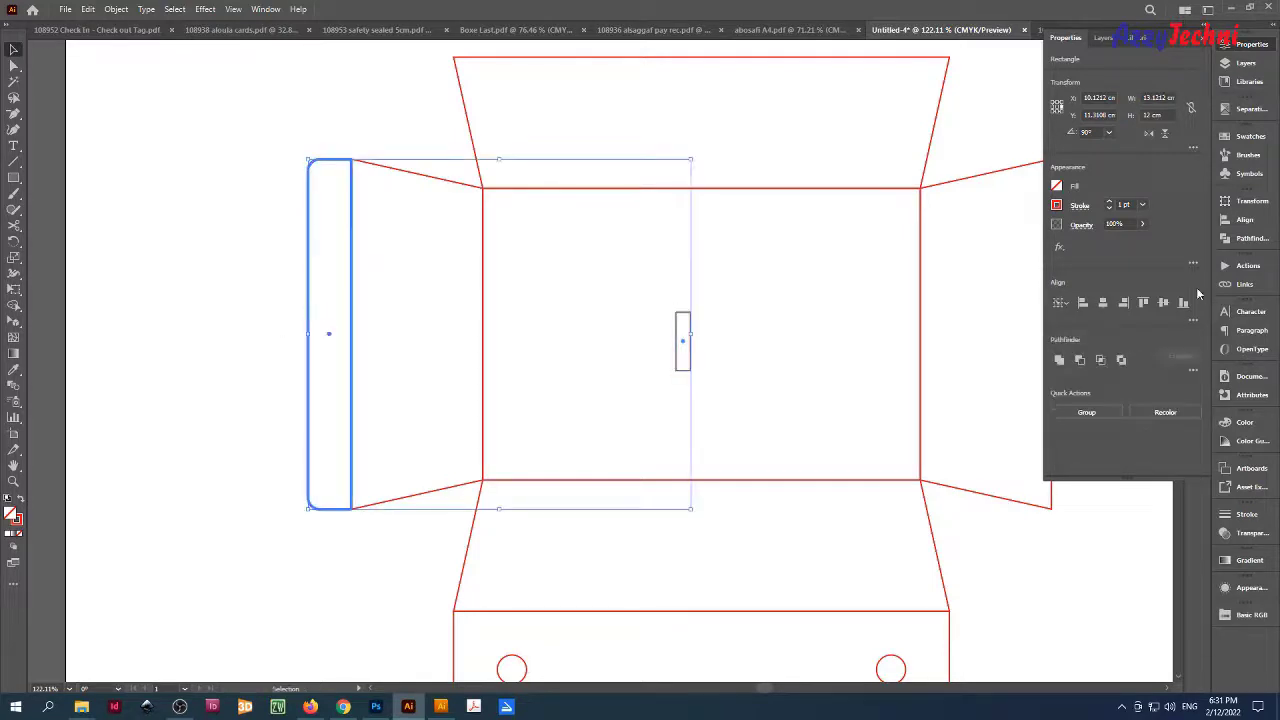
pyautogui.click(449, 220)
pyautogui.scroll(2, 449, 220)
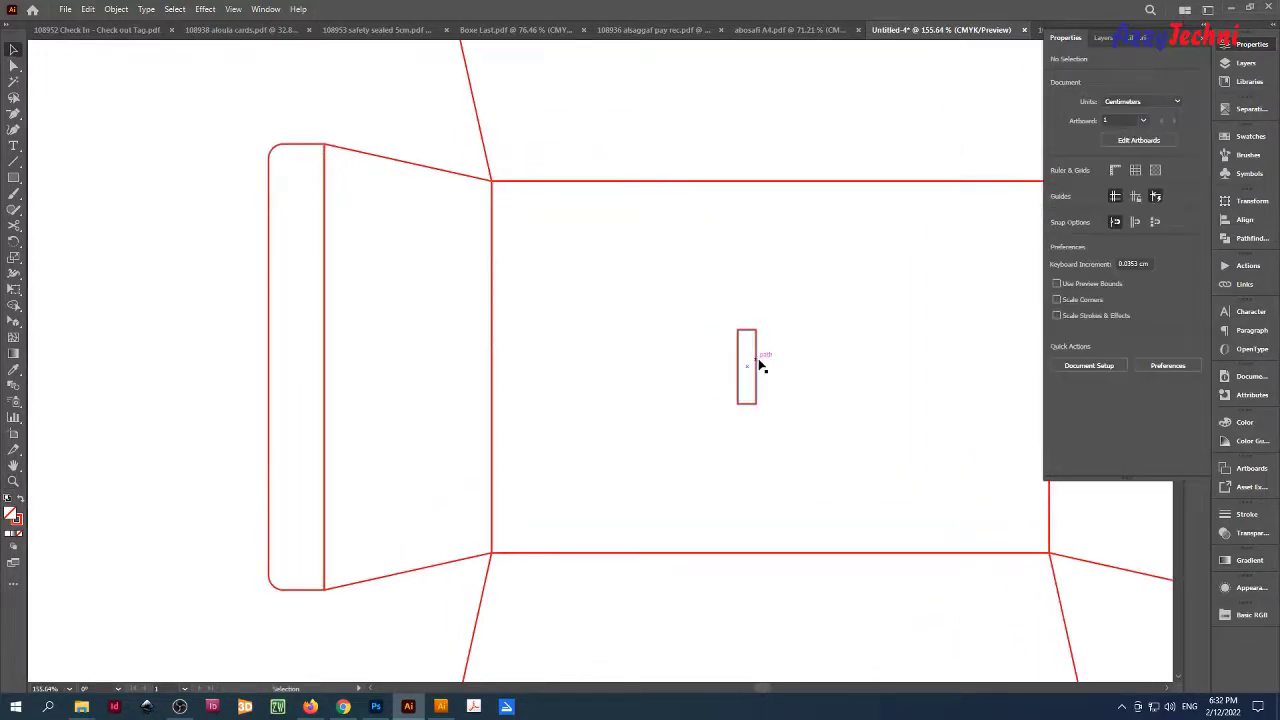
pyautogui.moveTo(757, 363); pyautogui.dragTo(342, 358)
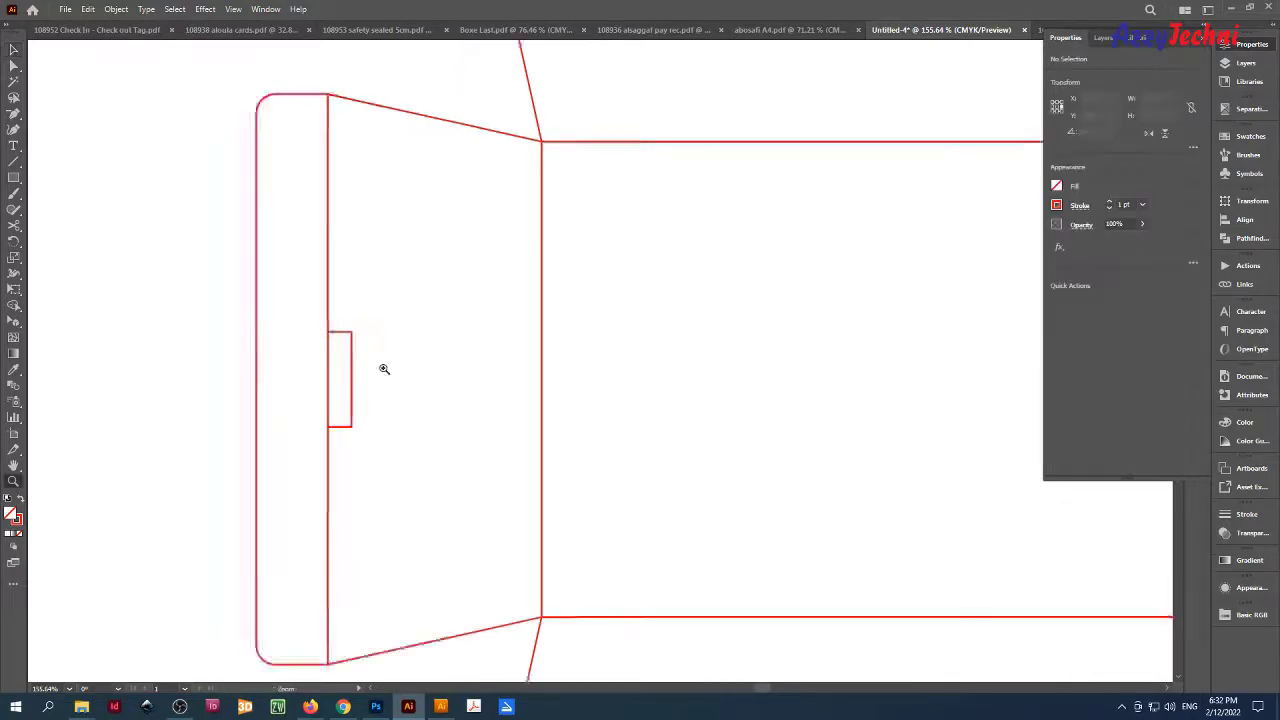
pyautogui.scroll(2, 383, 366)
pyautogui.moveTo(368, 394); pyautogui.dragTo(338, 396)
pyautogui.press('Return')
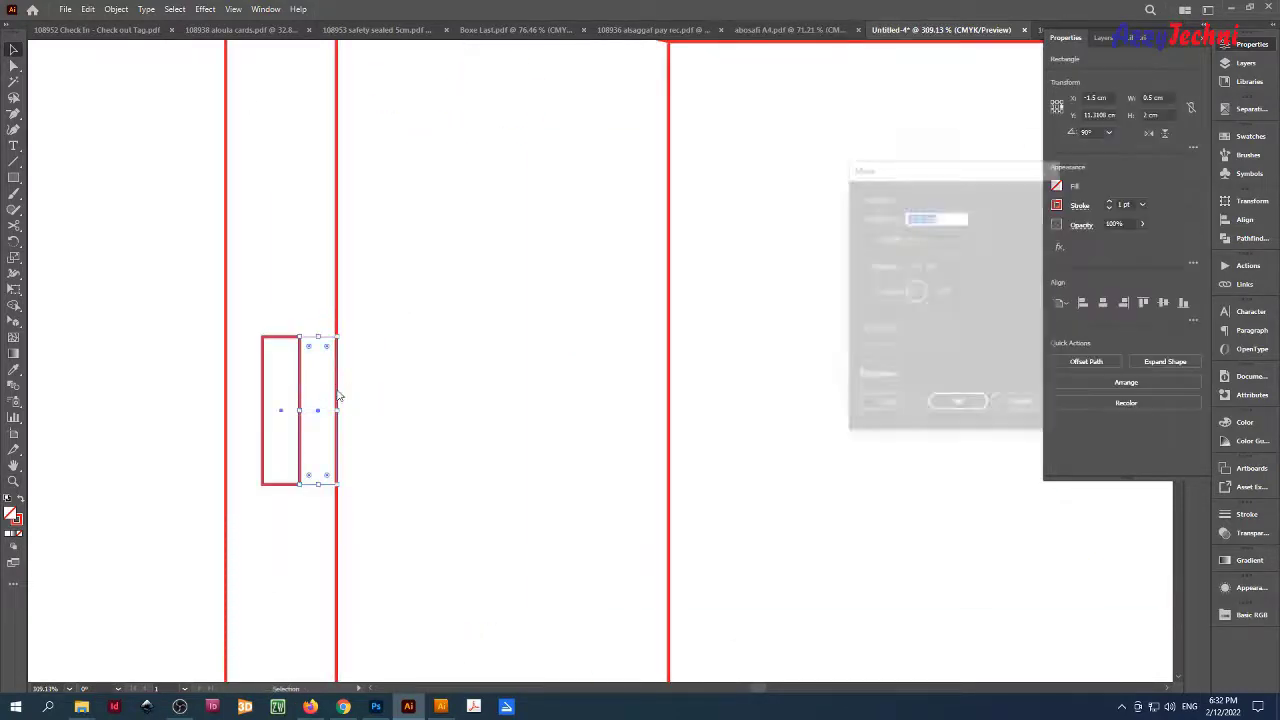
pyautogui.write('-')
pyautogui.press('Return')
# - Taper the slot by moving its top-left anchor up 0.1 cm and bottom-left anchor down 0.1 cm
pyautogui.hotkey('ctrl', '-')
pyautogui.hotkey('ctrl', '-')
pyautogui.hotkey('ctrl', '-')
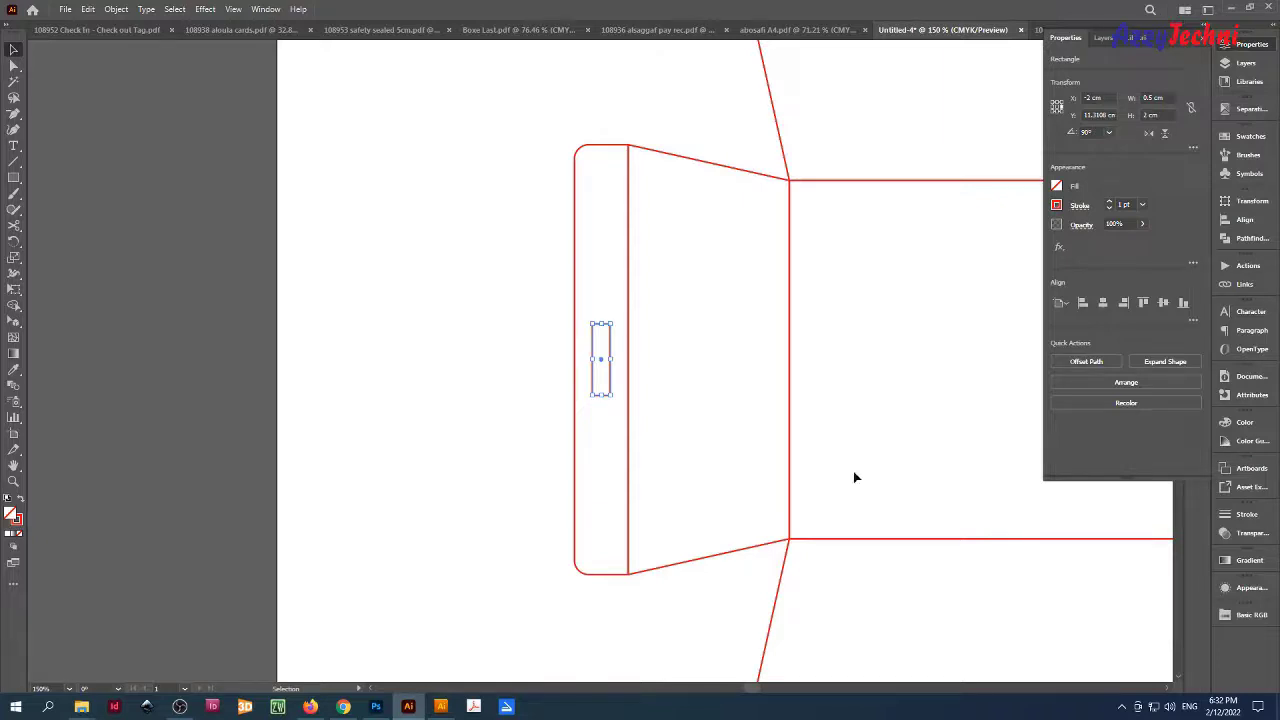
pyautogui.scroll(2, 686, 426)
pyautogui.press('a')
pyautogui.moveTo(579, 323); pyautogui.dragTo(598, 348)
pyautogui.press('Return')
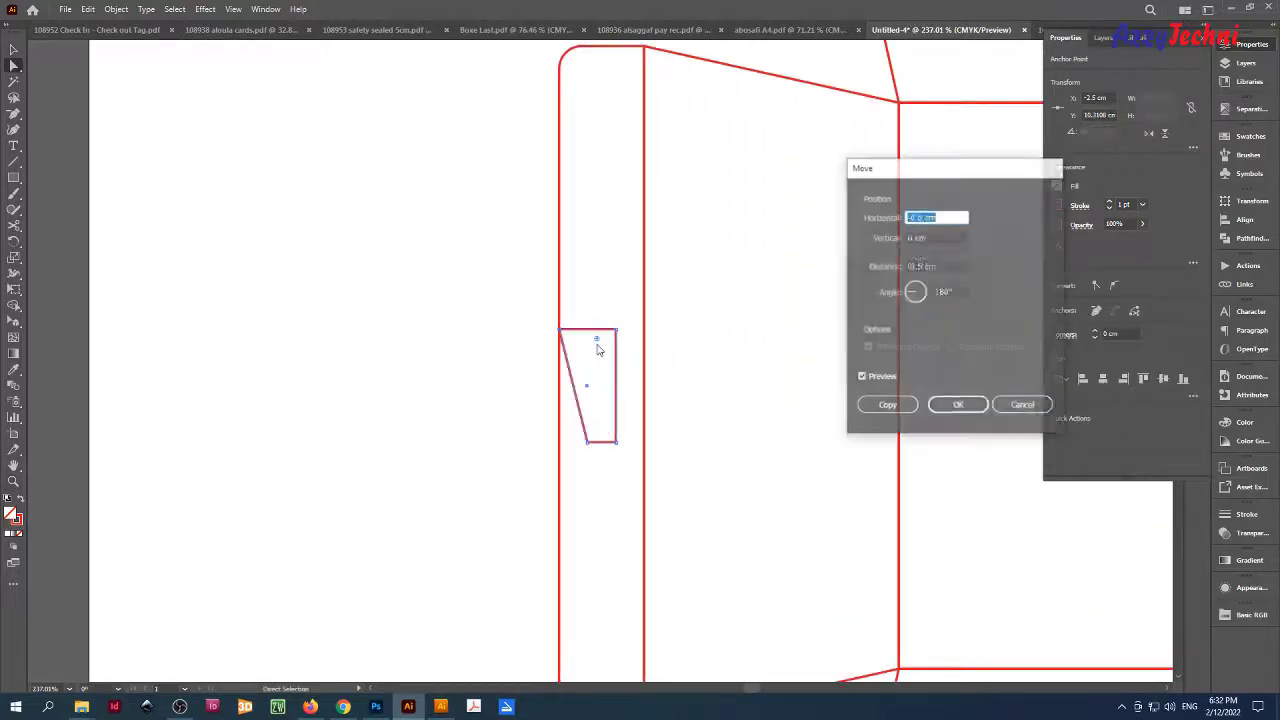
pyautogui.write('0')
pyautogui.press('Tab')
pyautogui.write('-0.1')
pyautogui.press('Return')
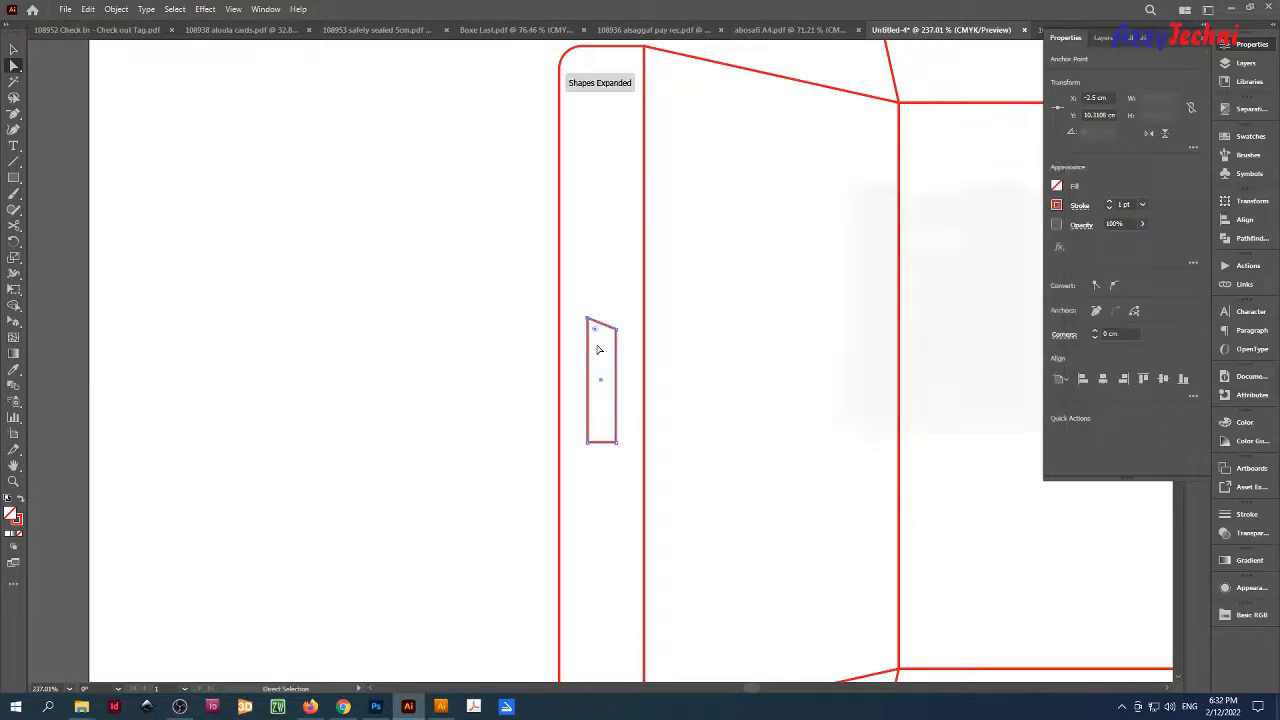
pyautogui.moveTo(595, 460); pyautogui.dragTo(594, 462)
pyautogui.press('Return')
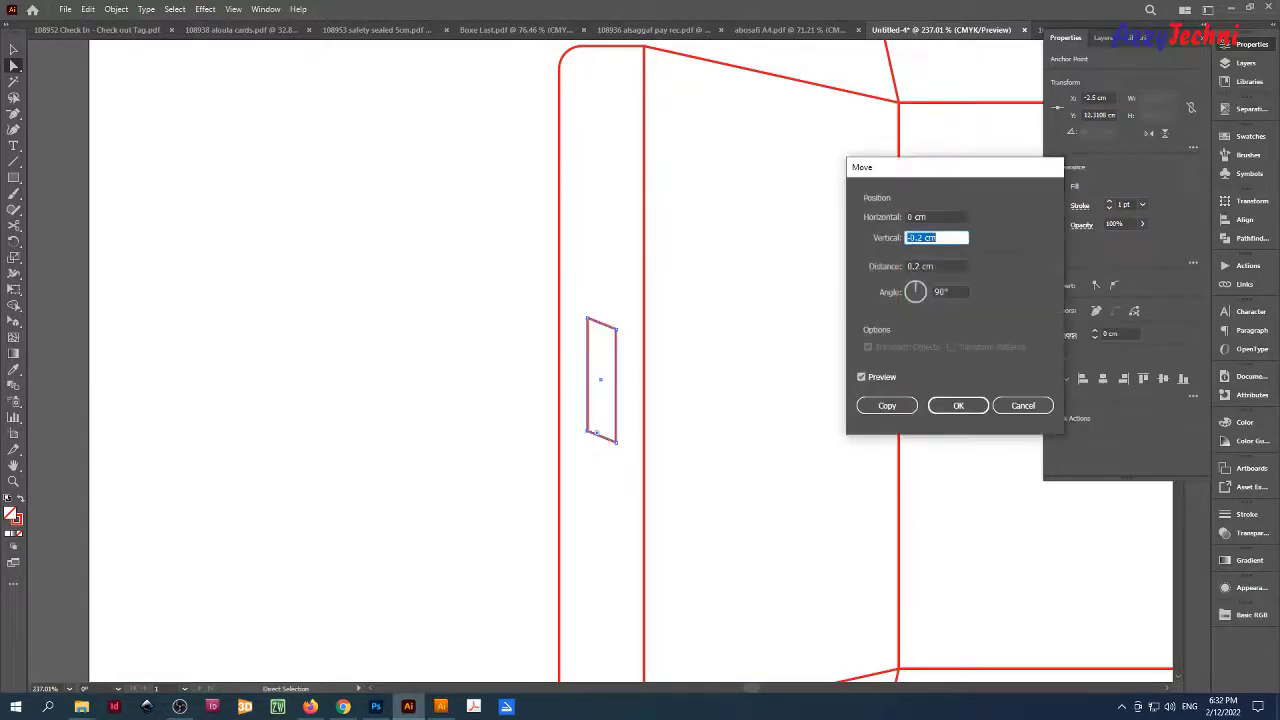
pyautogui.write('0.1')
pyautogui.press('Return')
# - Delete the slot's left edge segment to leave it open-sided
pyautogui.click(625, 527)
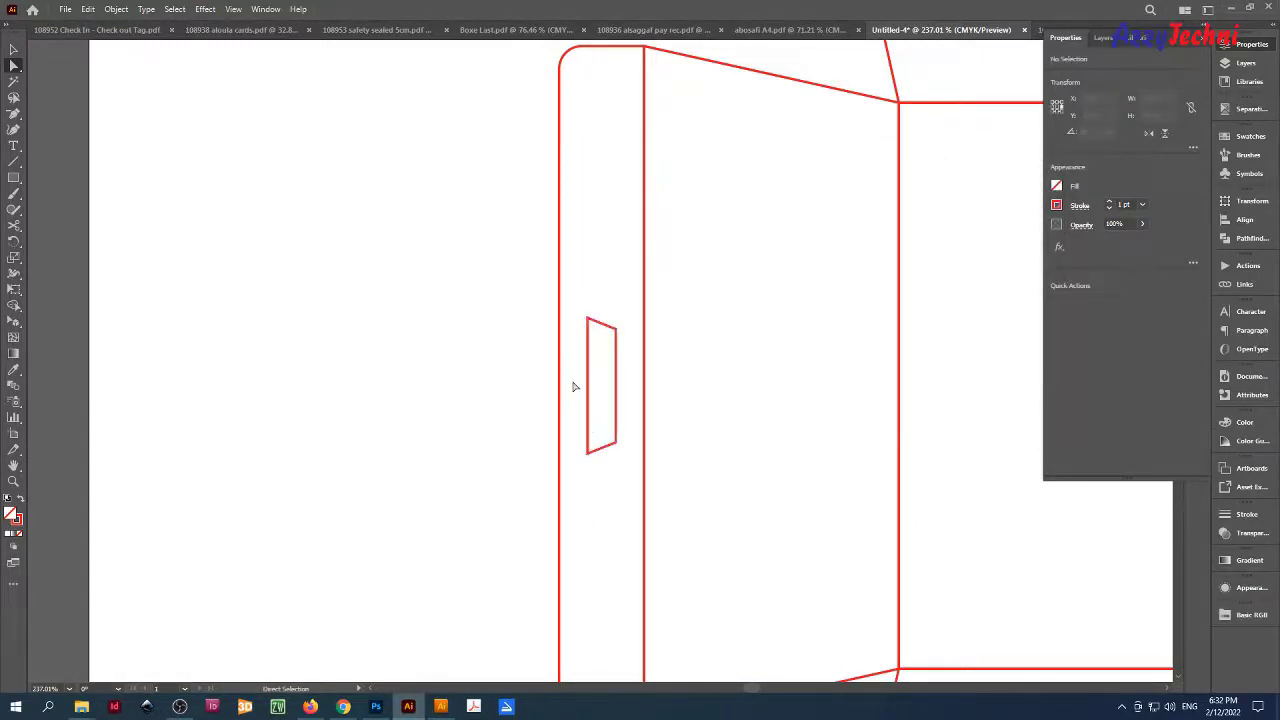
pyautogui.click(587, 389)
pyautogui.press('Delete')
pyautogui.press('v')
# - Copy the slotted glue flap to the box's right side
pyautogui.hotkey('ctrl', '1')
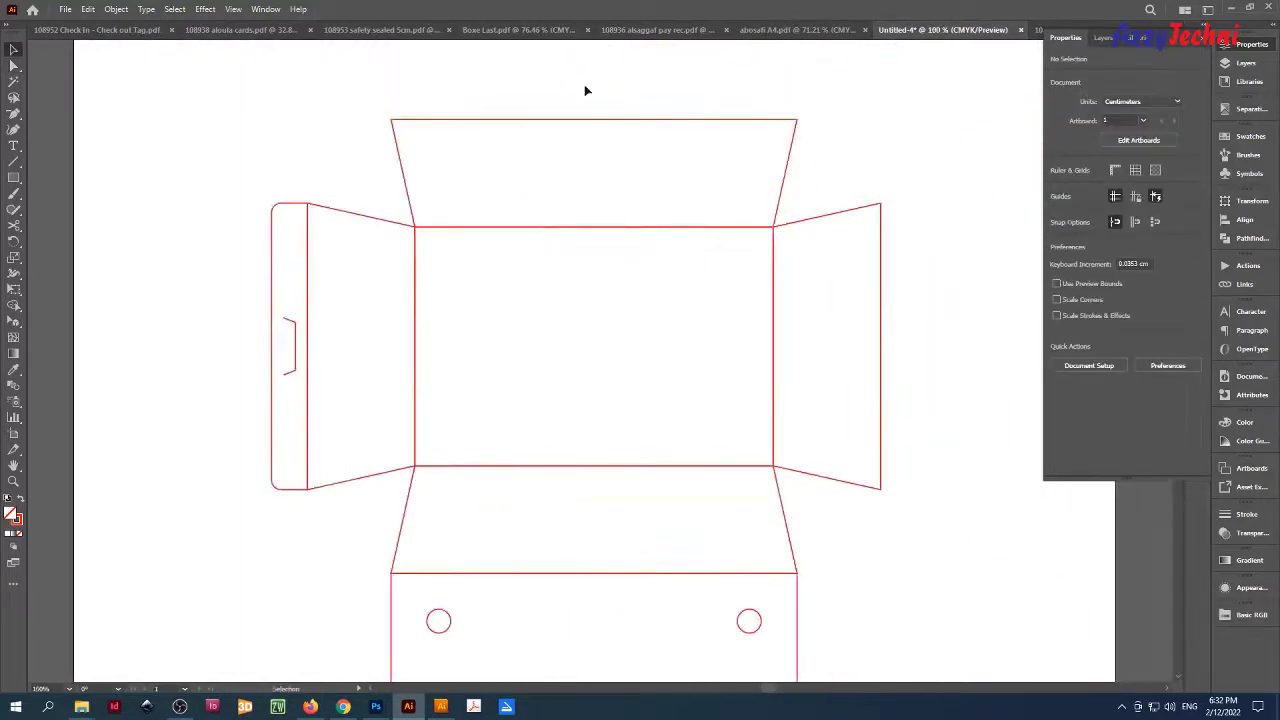
pyautogui.click(289, 334)
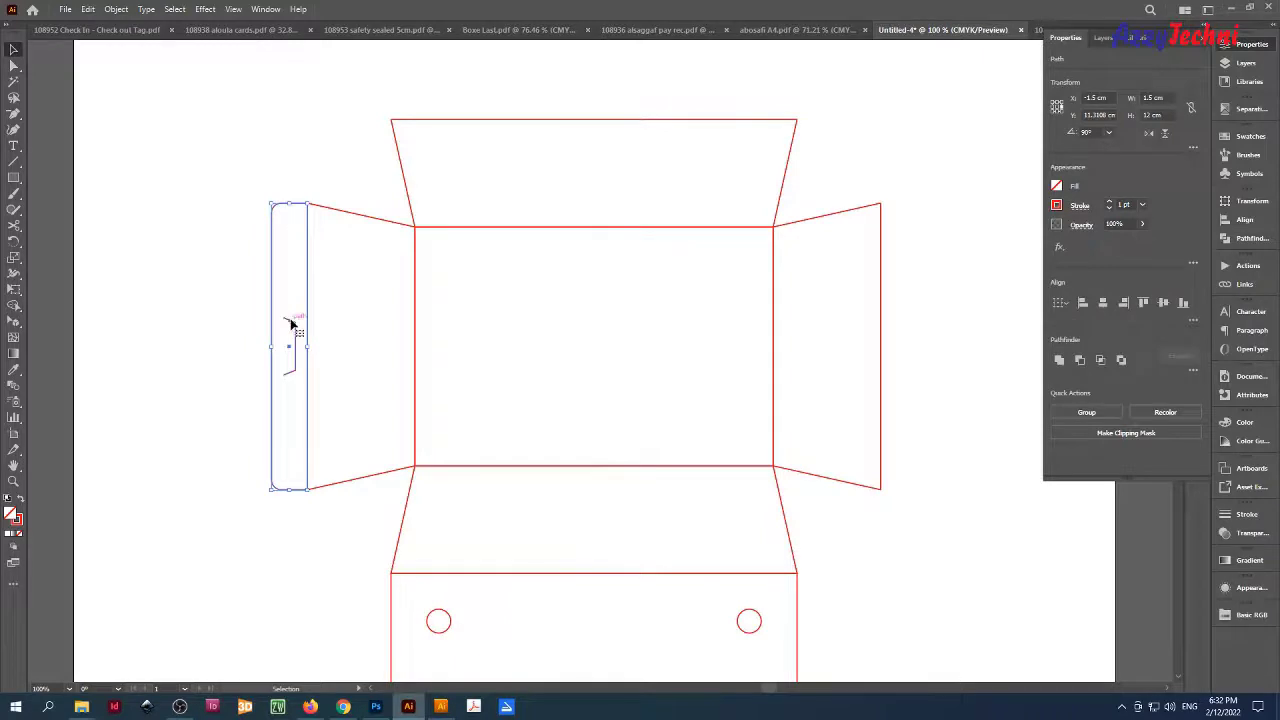
pyautogui.moveTo(290, 340); pyautogui.dragTo(758, 363)
pyautogui.scroll(3, 755, 290)
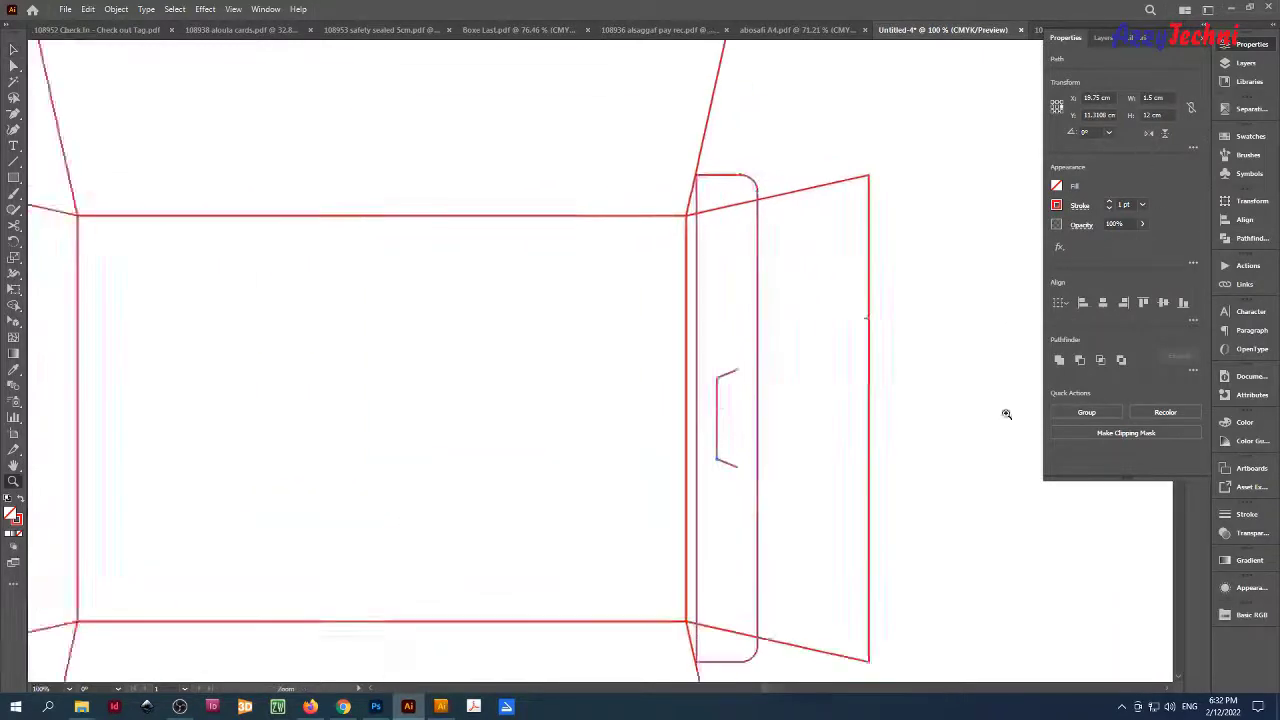
pyautogui.moveTo(753, 291); pyautogui.dragTo(934, 300)
pyautogui.scroll(-5, 774, 323)
pyautogui.click(711, 214)
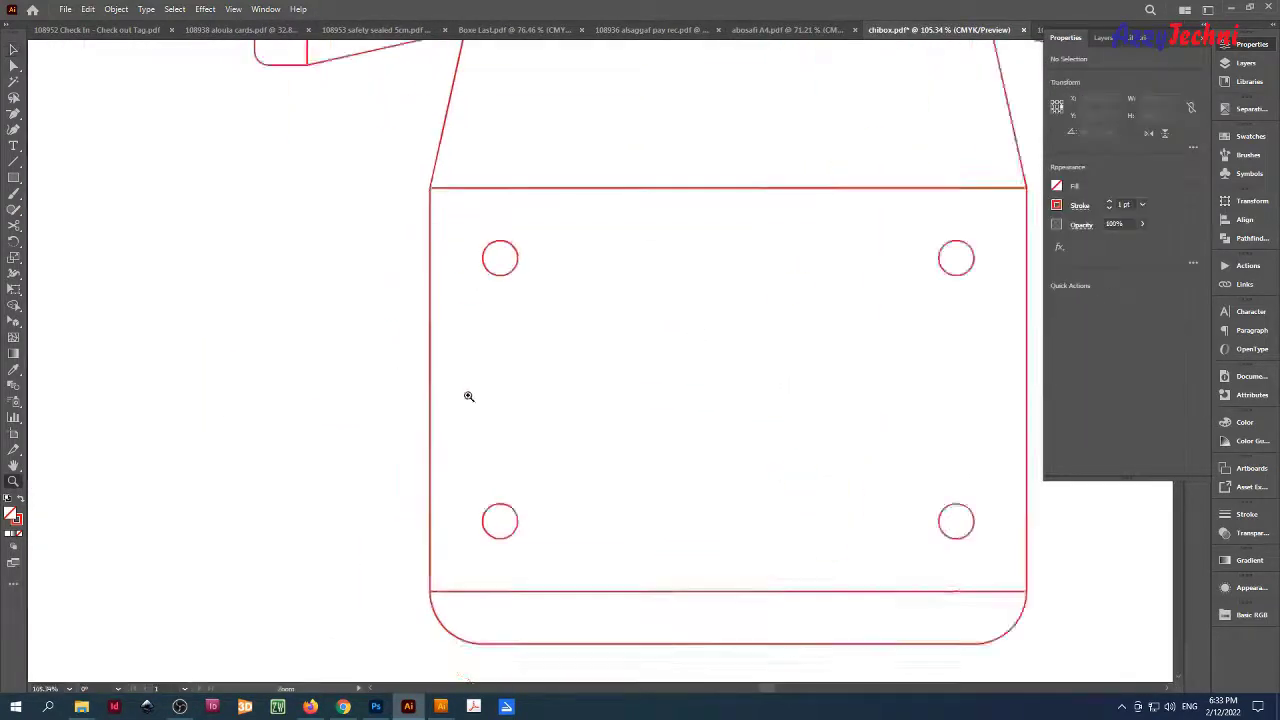
# - Create a 2 × 0.5 cm rectangle, set its height to 1.5 cm, and rotate it 90°
pyautogui.press('m')
pyautogui.click(606, 382)
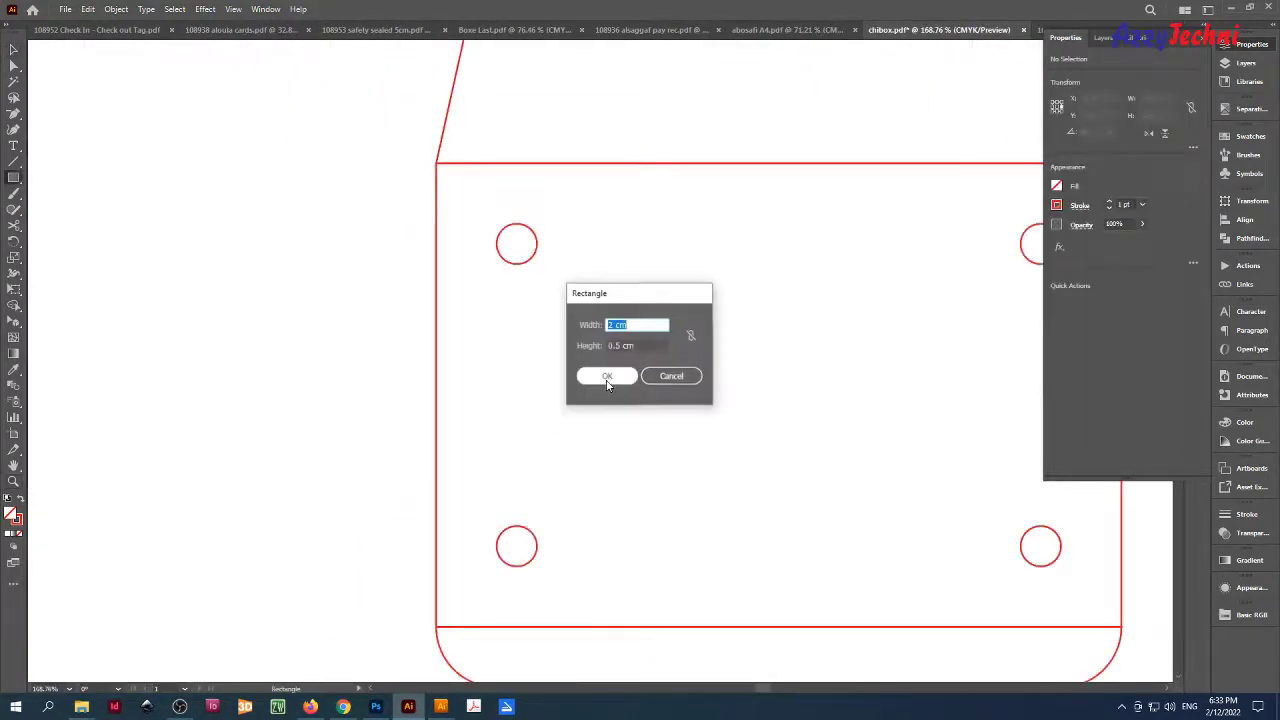
pyautogui.write('2')
pyautogui.press('Return')
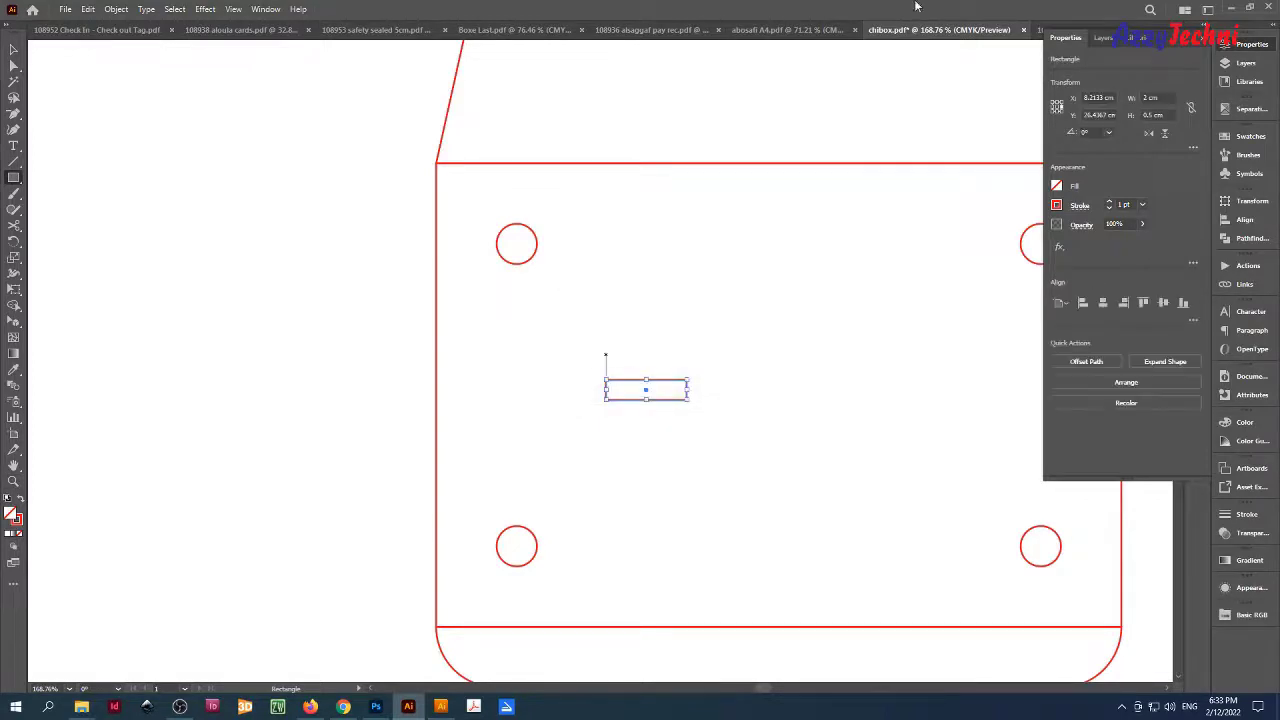
pyautogui.press('v')
pyautogui.click(1148, 115)
pyautogui.write('1.5')
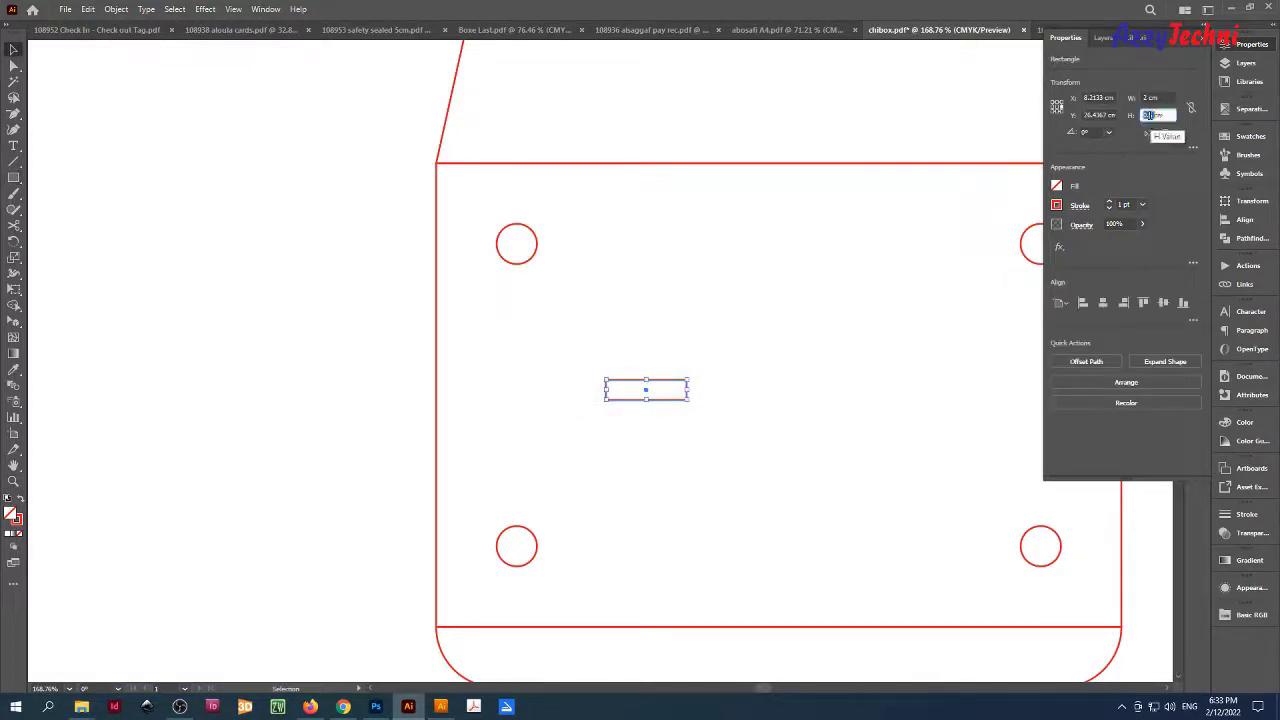
pyautogui.press('Return')
pyautogui.click(843, 335)
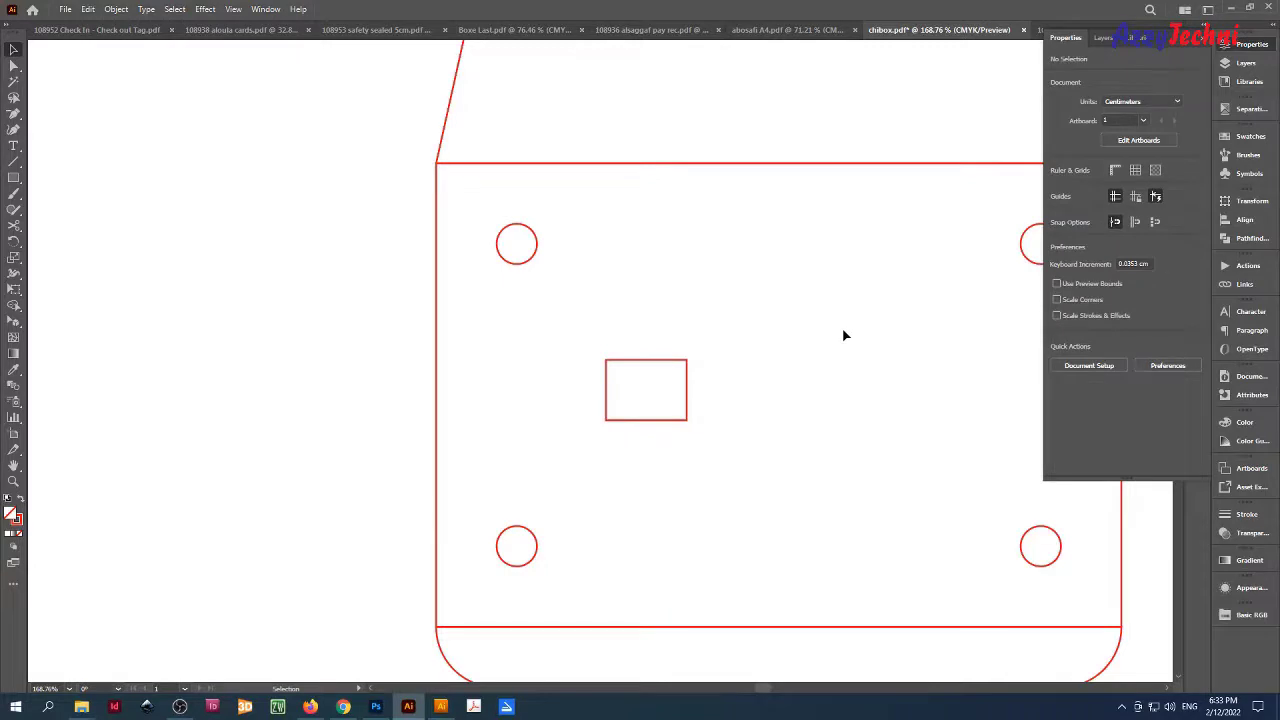
pyautogui.click(689, 388)
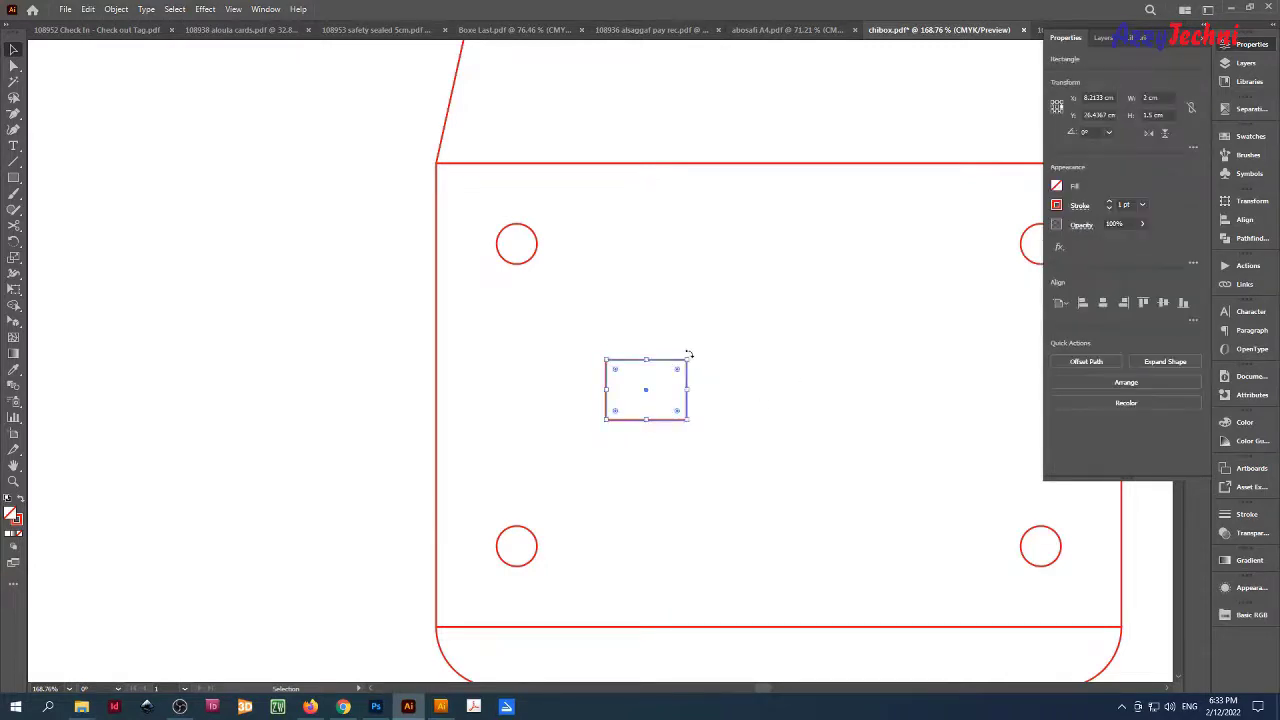
pyautogui.moveTo(689, 355); pyautogui.dragTo(599, 419)
# - Centre the rectangle vertically on the base panel and move it against the panel's left edge
pyautogui.keyDown('shift'); pyautogui.click(437, 374); pyautogui.keyUp('shift')
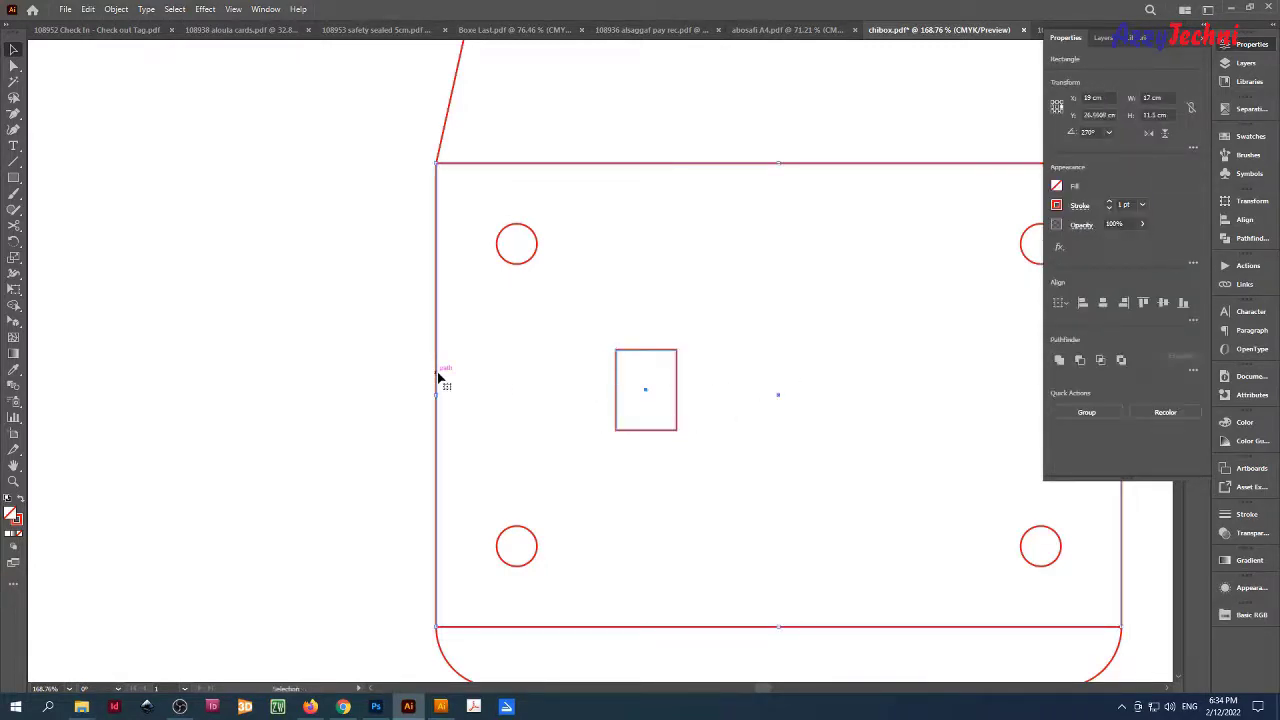
pyautogui.click(1163, 302)
pyautogui.click(835, 350)
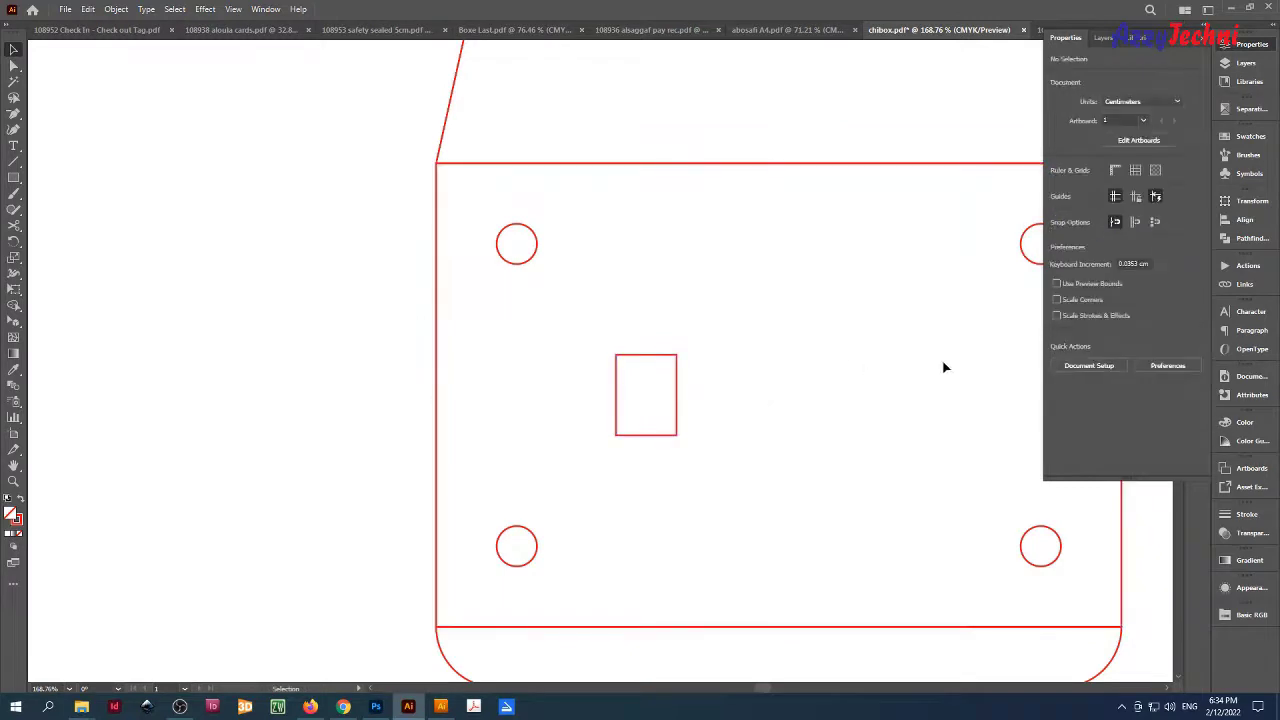
pyautogui.click(677, 393)
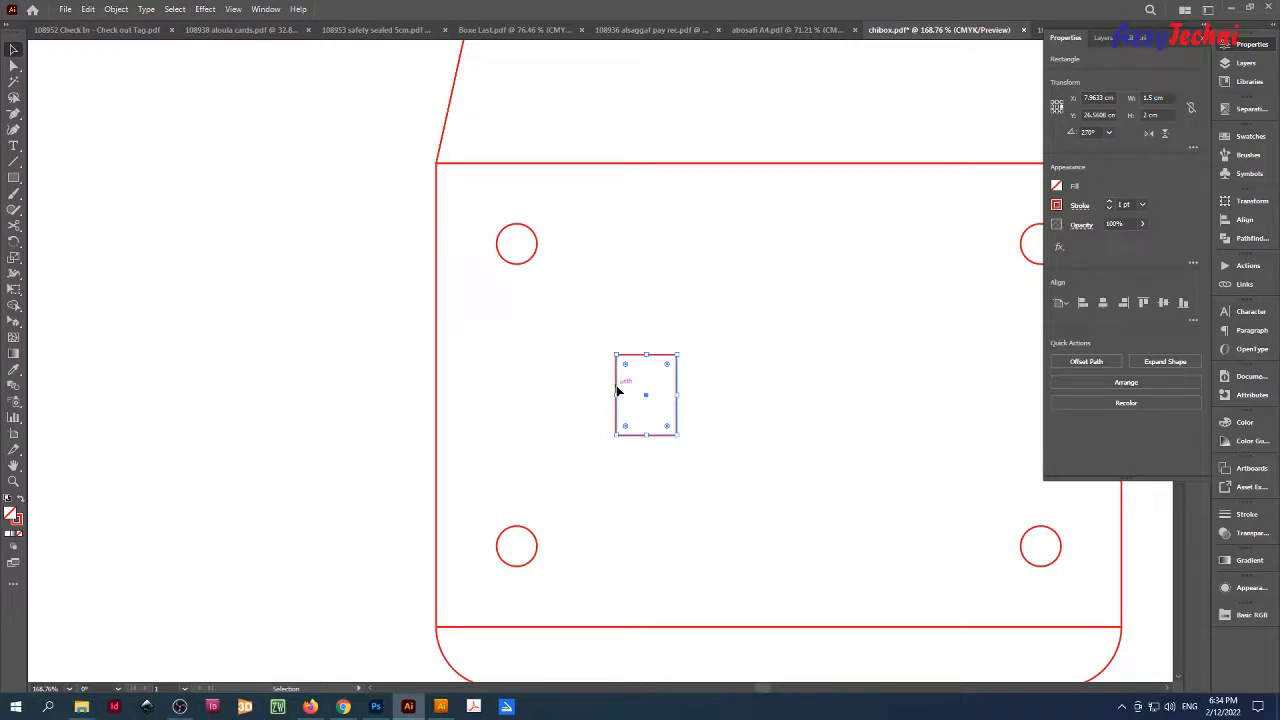
pyautogui.moveTo(617, 392); pyautogui.dragTo(437, 392)
pyautogui.press('z')
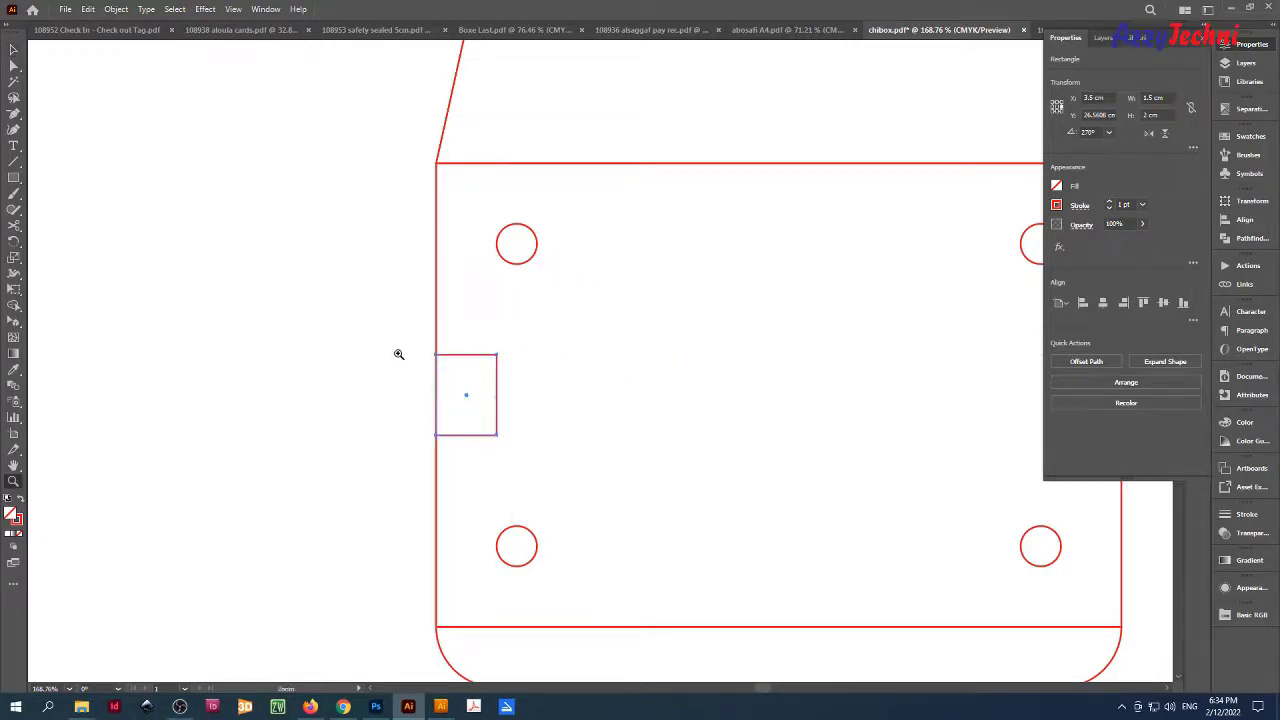
pyautogui.moveTo(398, 354); pyautogui.dragTo(520, 423)
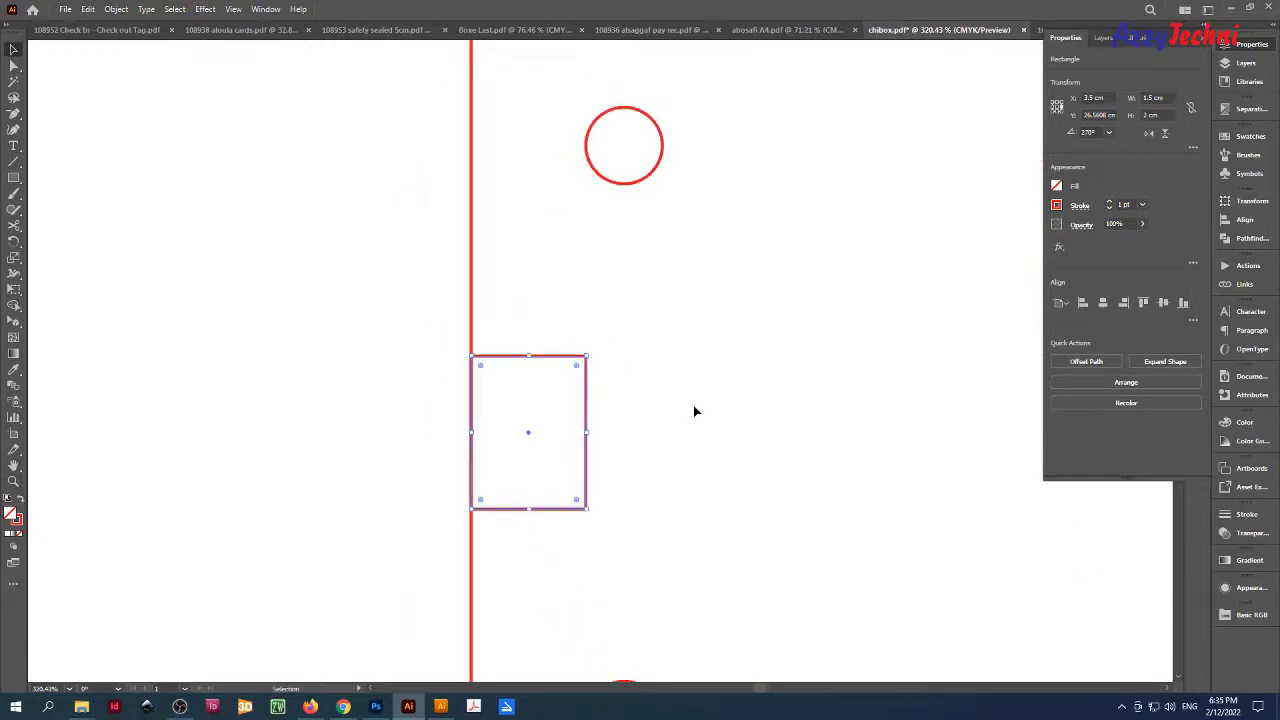
# - Duplicate the rectangle directly above itself and shrink the copy to 0.5 cm height
pyautogui.click(672, 355)
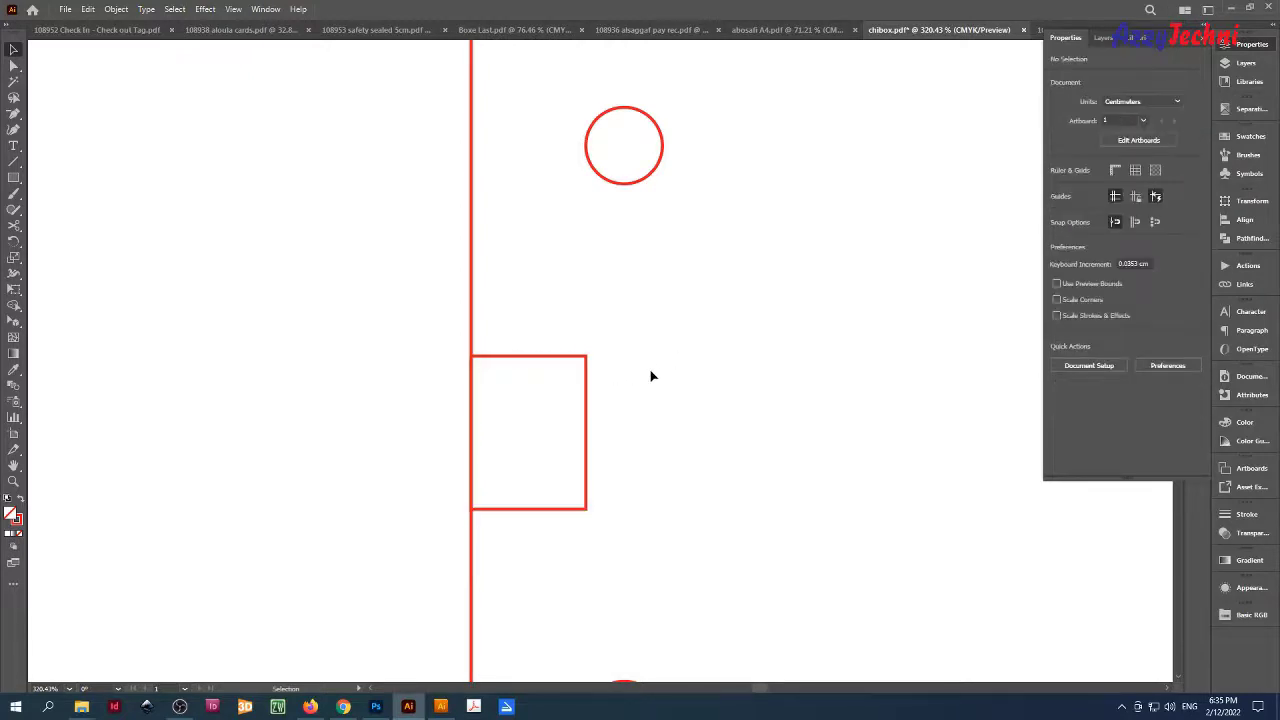
pyautogui.moveTo(538, 356); pyautogui.dragTo(538, 194)
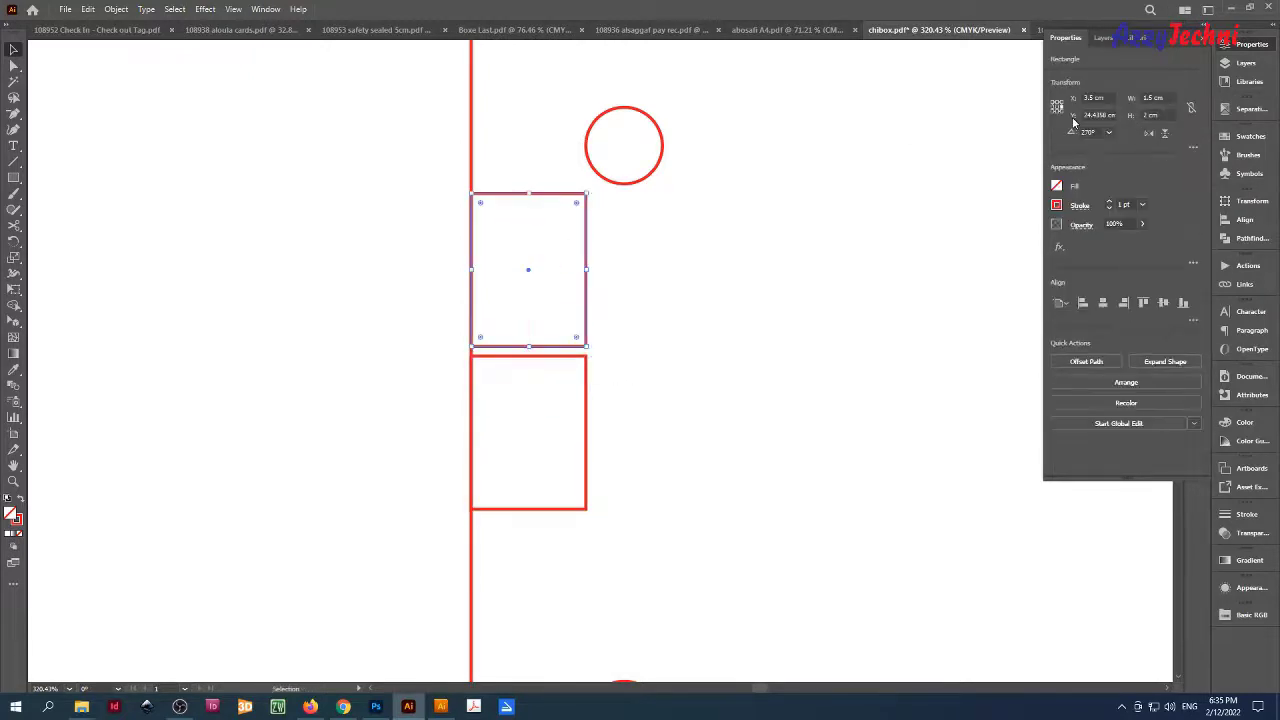
pyautogui.click(1149, 97)
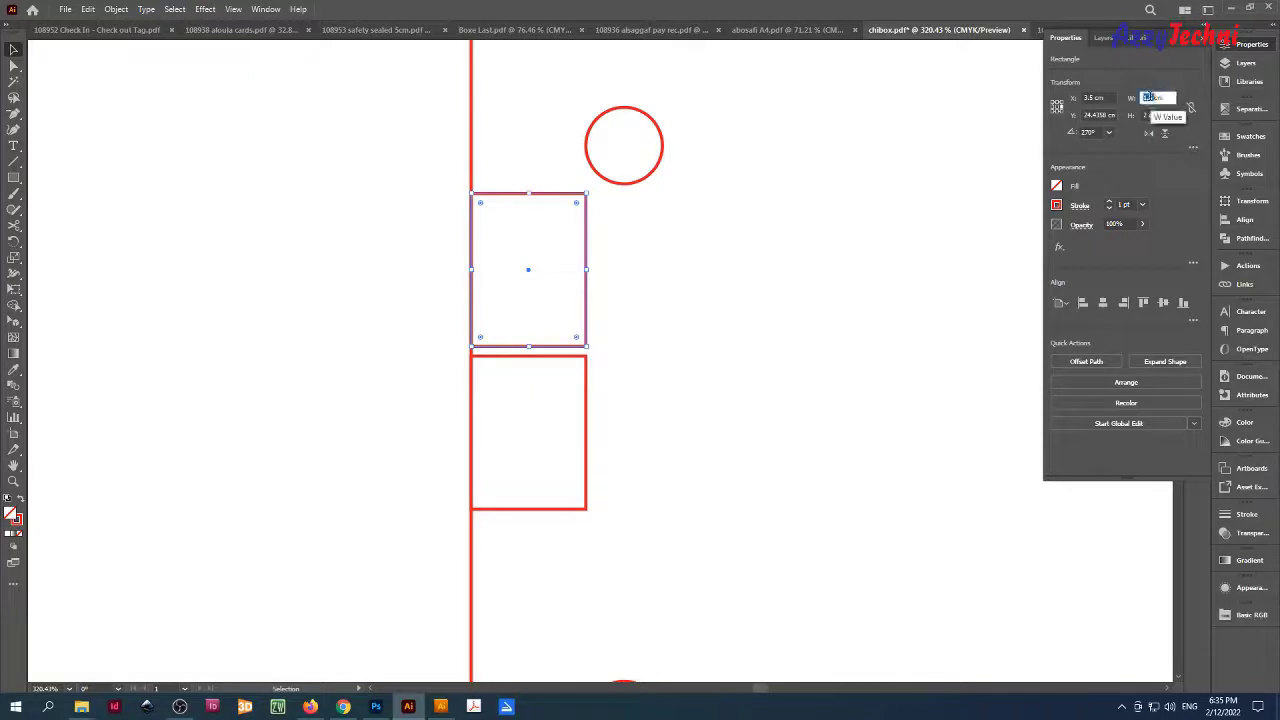
pyautogui.write('6')
pyautogui.press('Tab')
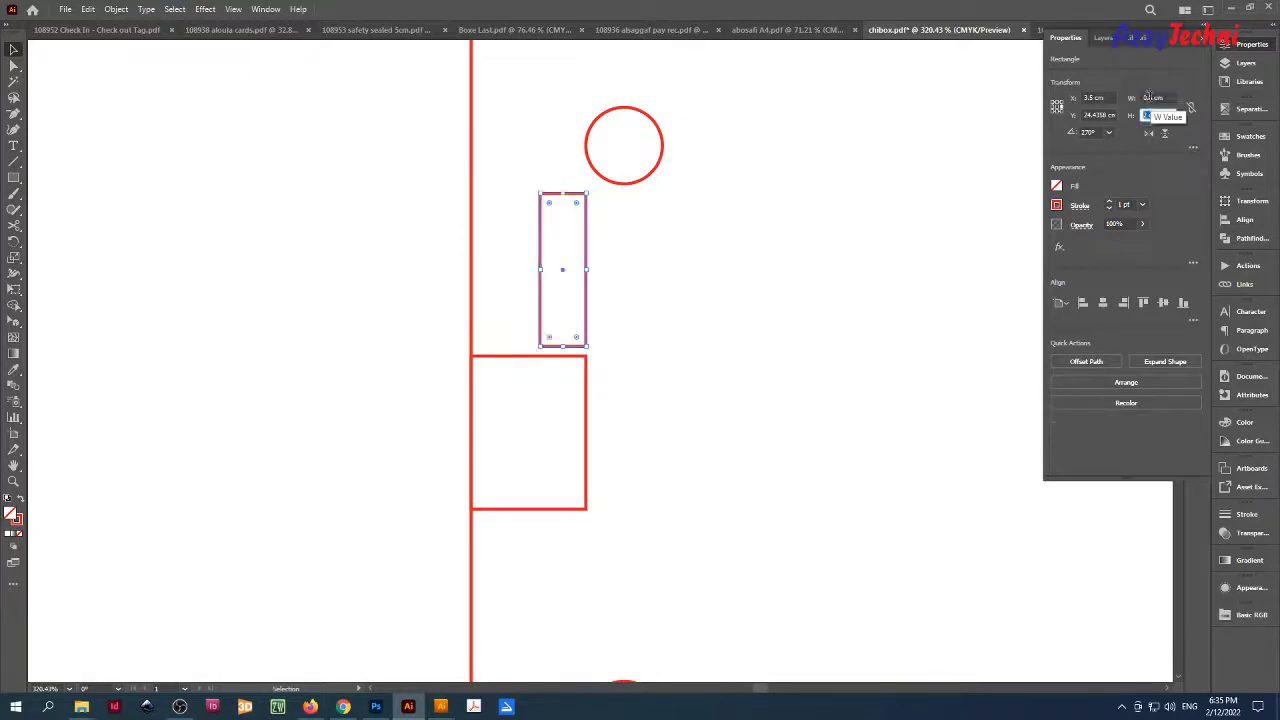
pyautogui.write('0.5')
pyautogui.press('Return')
pyautogui.click(720, 350)
# - Move the small box onto the lower rectangle's top-left corner
pyautogui.scroll(2, 494, 277)
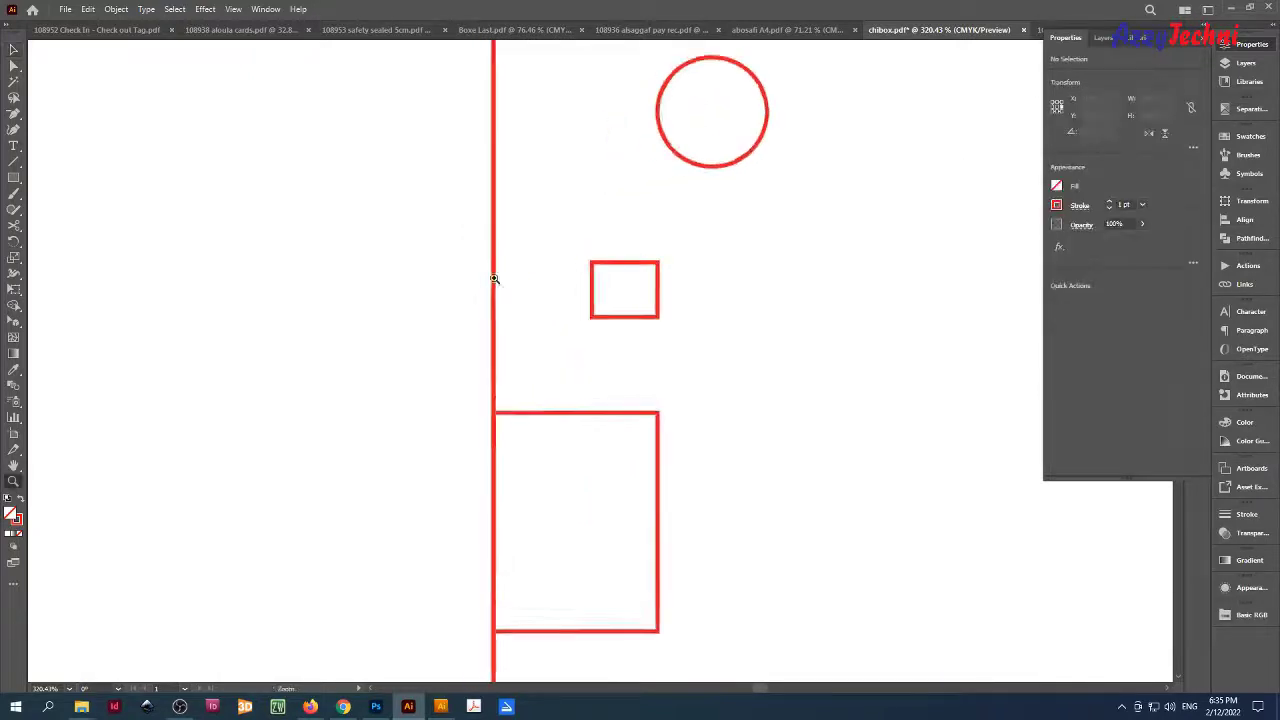
pyautogui.scroll(1, 662, 352)
pyautogui.moveTo(696, 302); pyautogui.dragTo(585, 414)
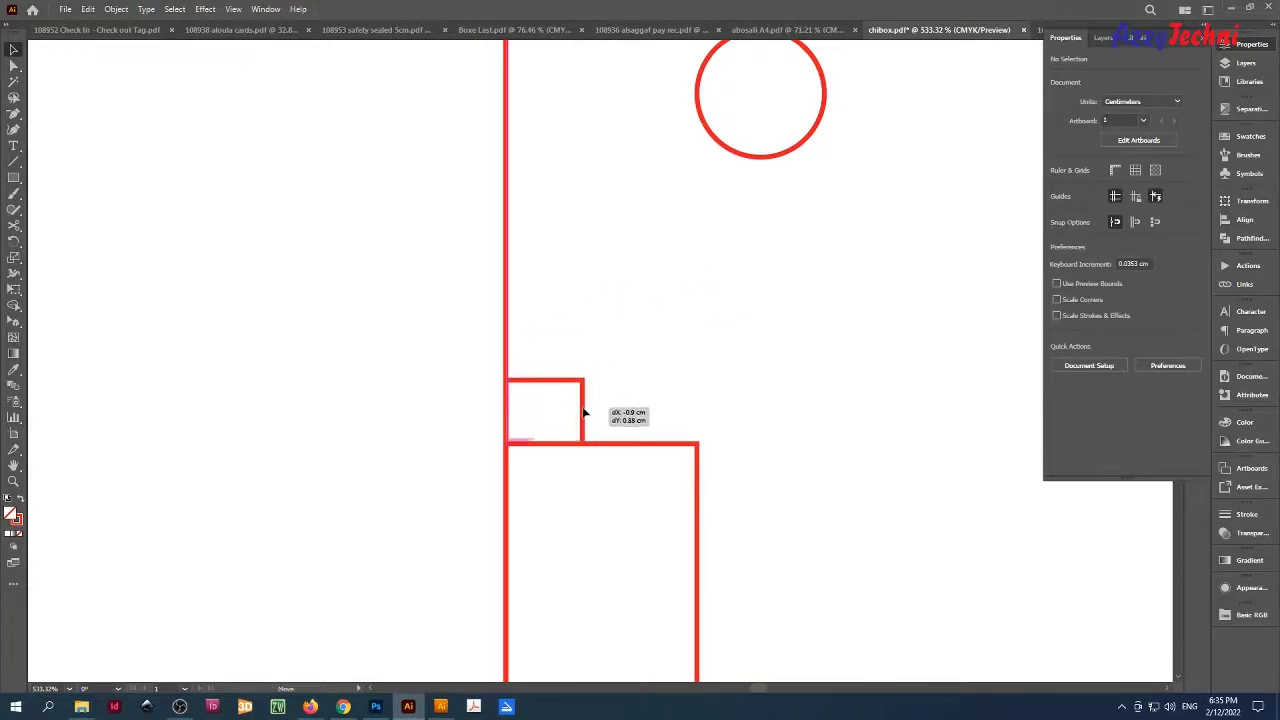
pyautogui.scroll(2, 505, 379)
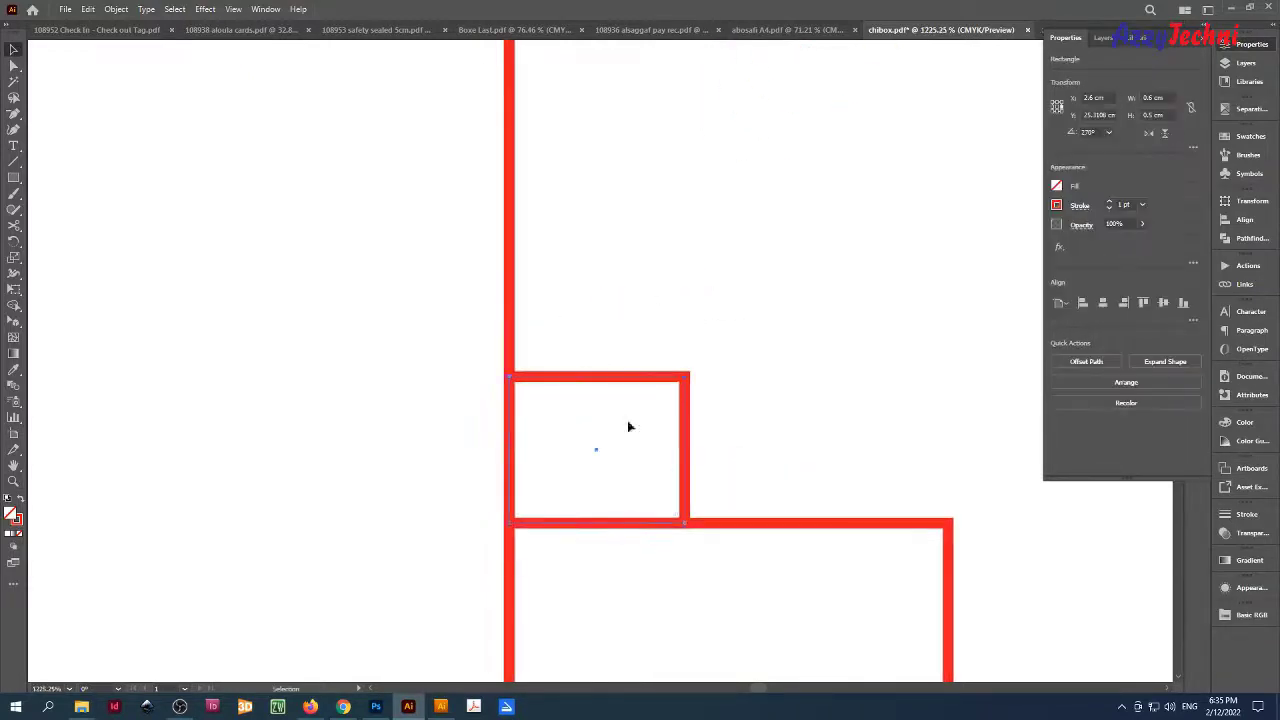
pyautogui.click(590, 348)
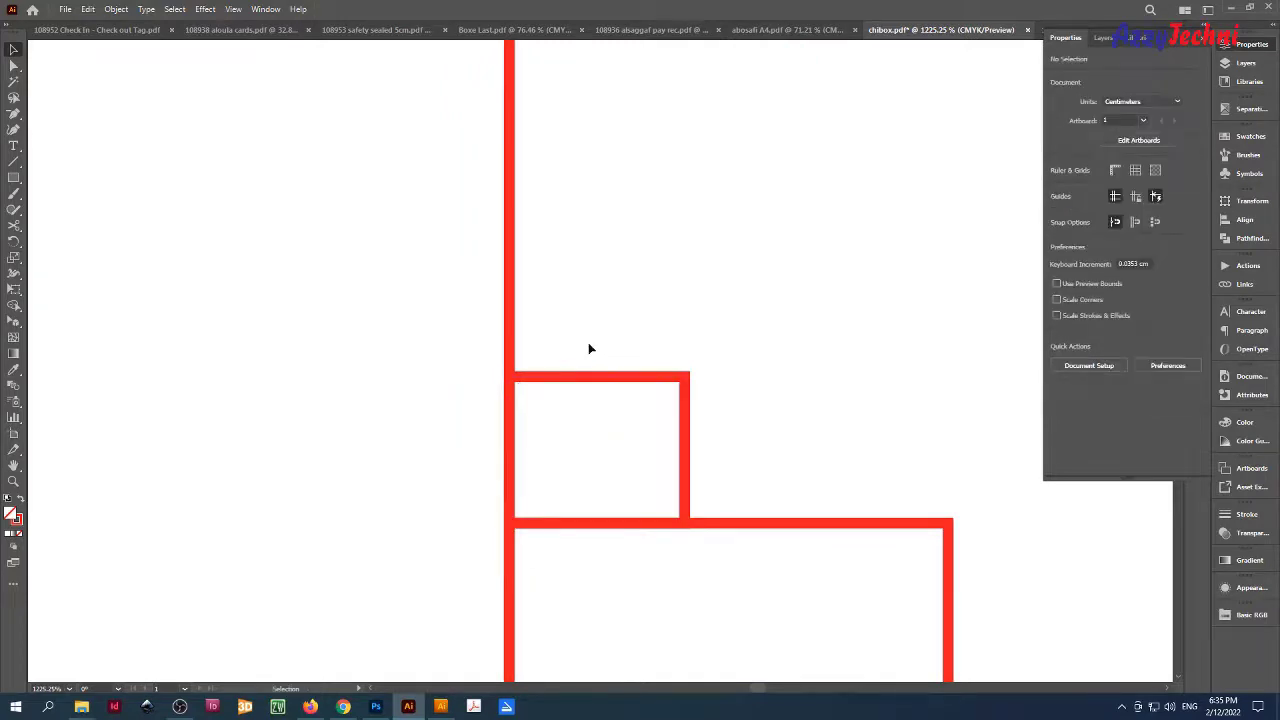
# - Add three anchors on the left edge and pull the middle one right into a V notch
pyautogui.press('+')
pyautogui.click(506, 380)
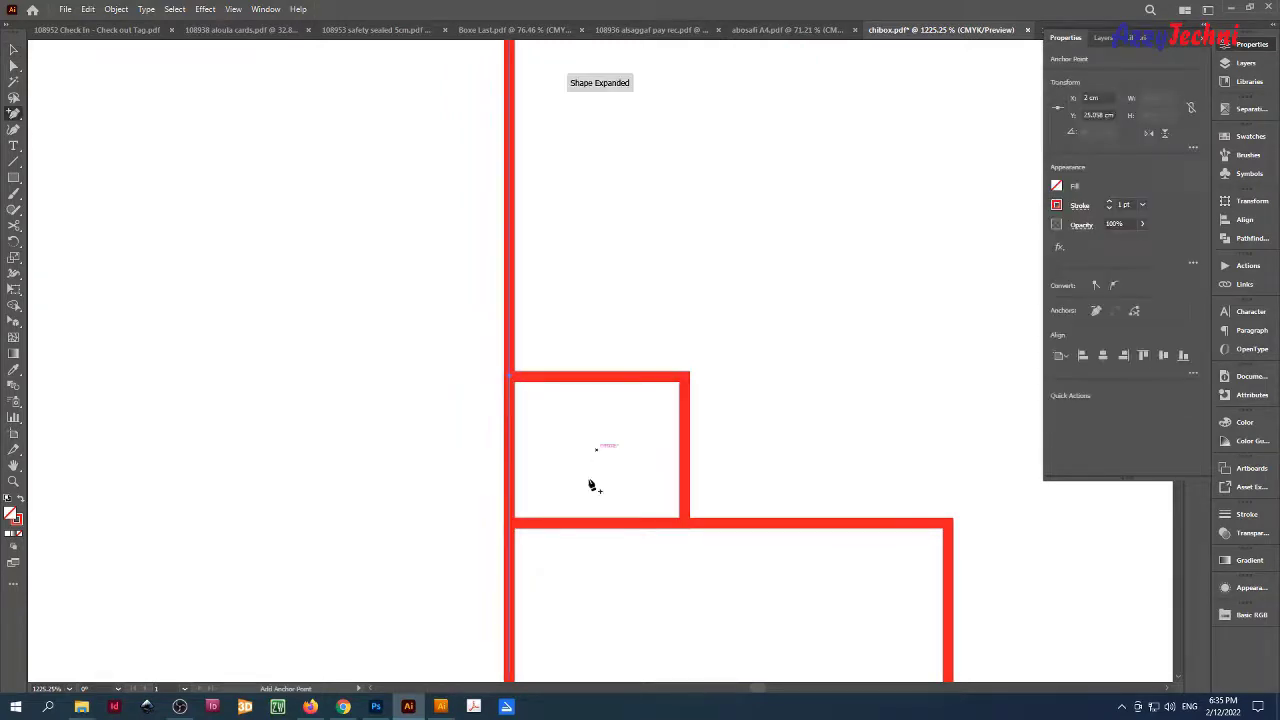
pyautogui.click(512, 524)
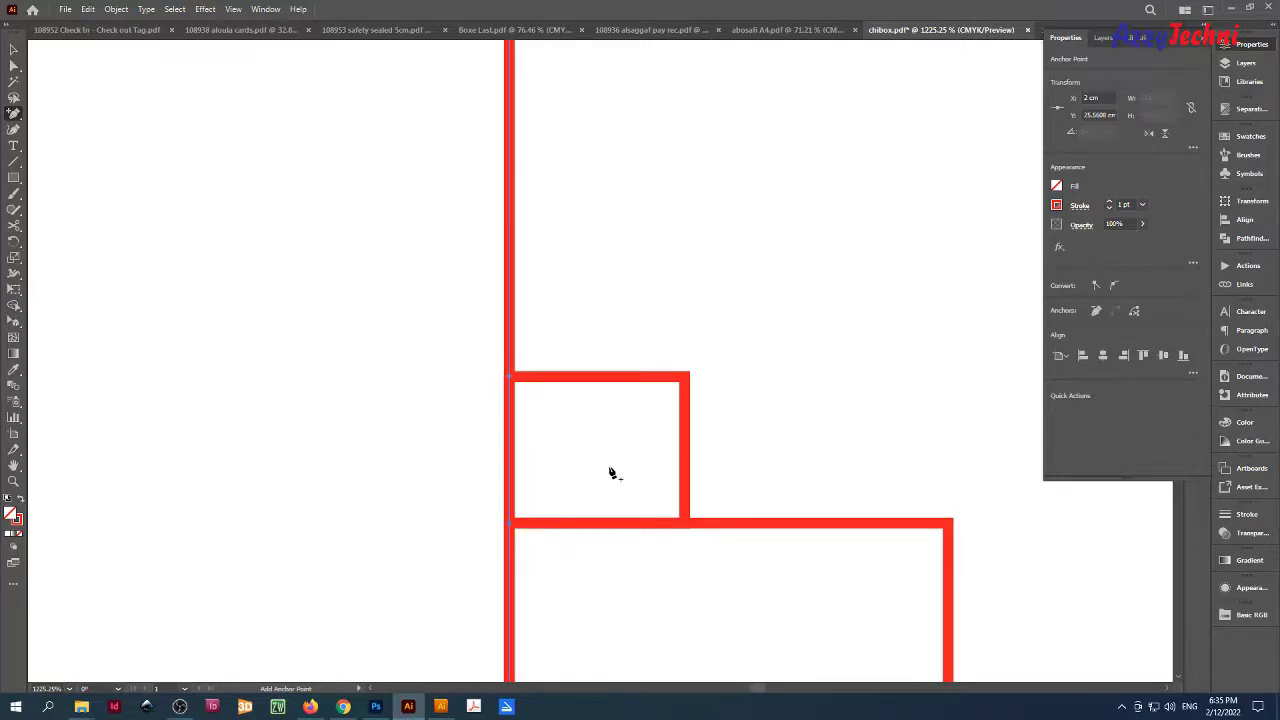
pyautogui.click(511, 453)
pyautogui.press('a')
pyautogui.moveTo(511, 452); pyautogui.dragTo(687, 451)
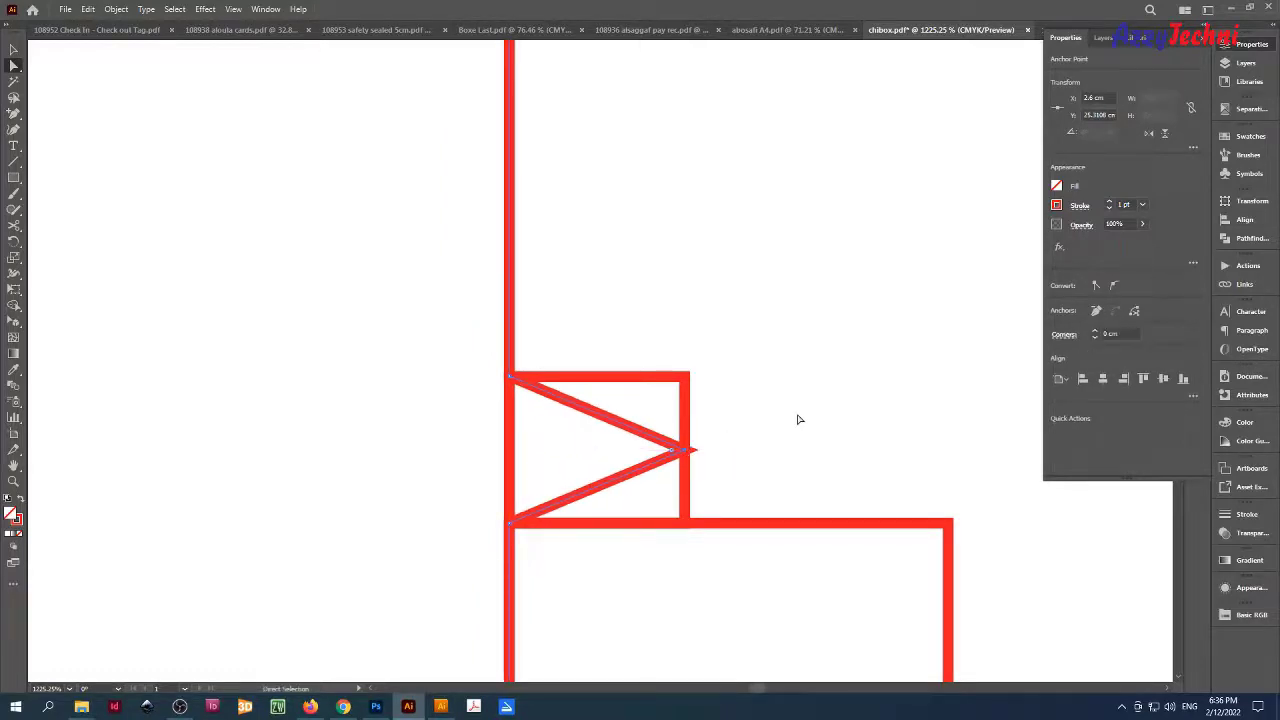
pyautogui.press('v')
pyautogui.click(858, 410)
pyautogui.hotkey('ctrl', '-')
pyautogui.hotkey('ctrl', '-')
pyautogui.hotkey('ctrl', '-')
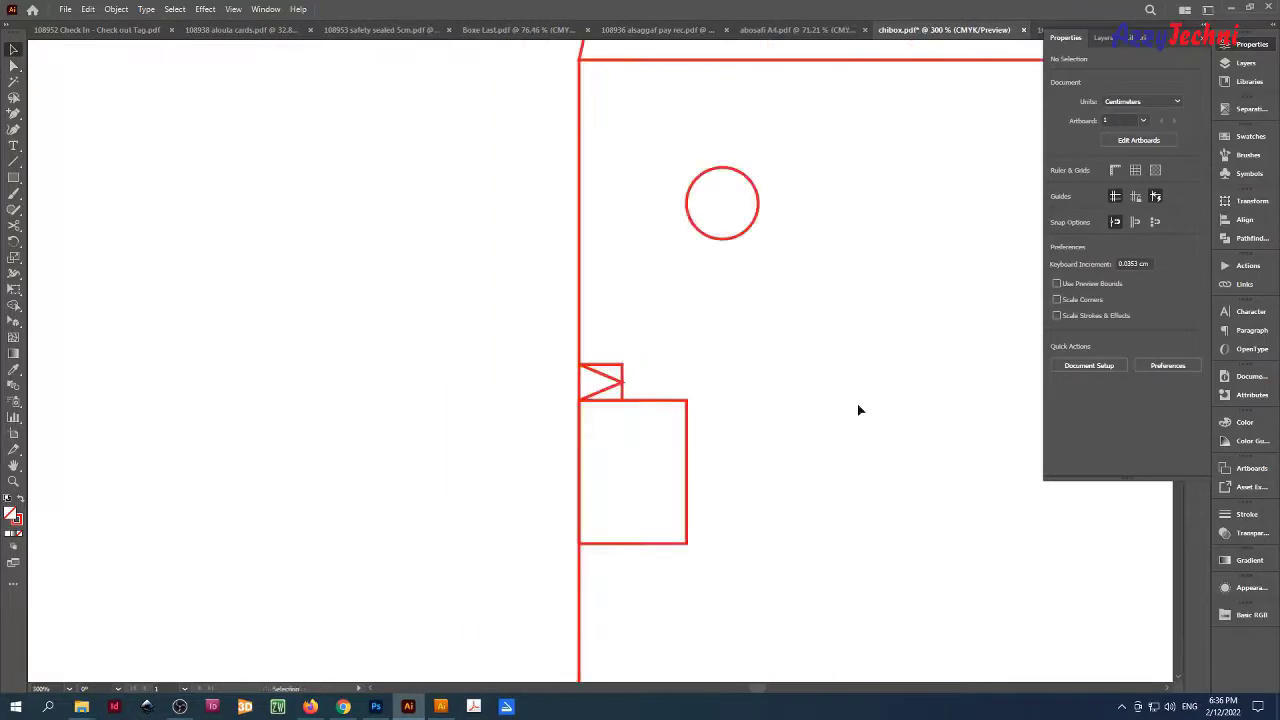
# - Move the notch's tip anchor 0.1 cm down
pyautogui.hotkey('ctrl', 'a')
pyautogui.click(786, 351)
pyautogui.click(614, 371)
pyautogui.click(650, 392)
pyautogui.scroll(2, 690, 420)
pyautogui.press('a')
pyautogui.click(609, 389)
pyautogui.press('Return')
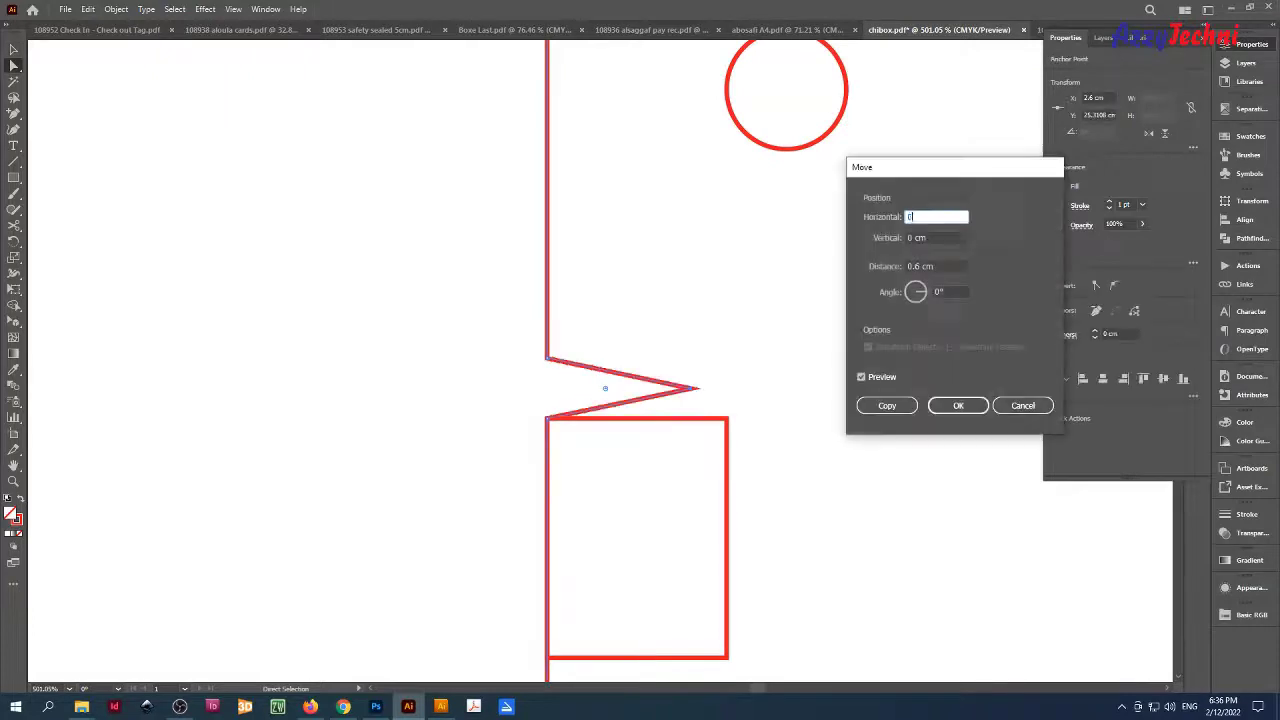
pyautogui.press('Tab')
pyautogui.write('0.1')
pyautogui.press('Return')
pyautogui.press('v')
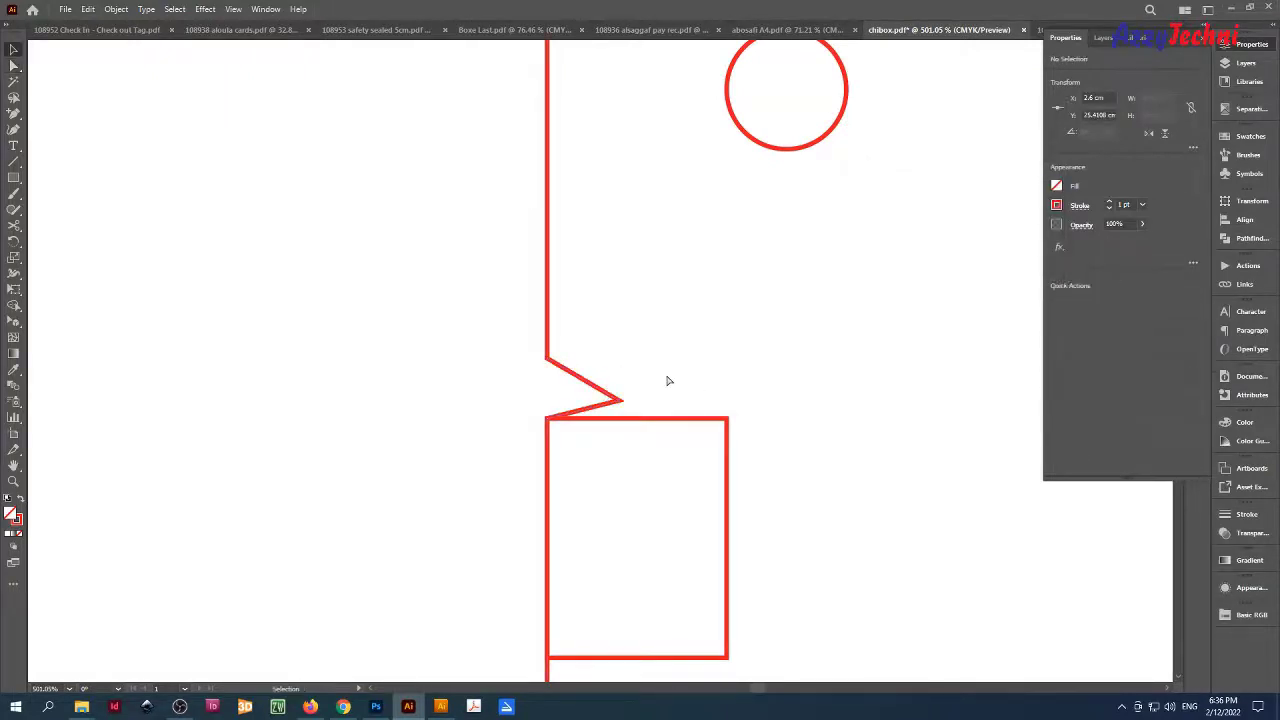
pyautogui.click(666, 380)
pyautogui.scroll(-2, 666, 380)
pyautogui.scroll(-2, 640, 350)
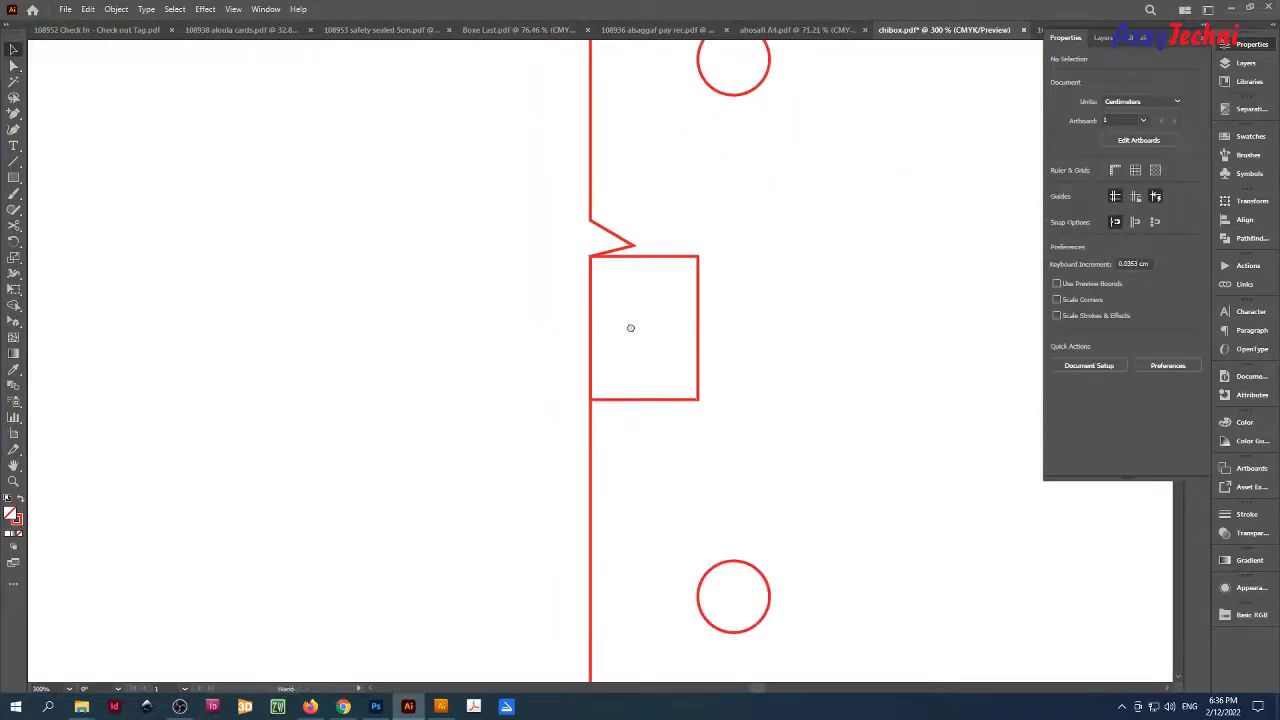
pyautogui.click(624, 244)
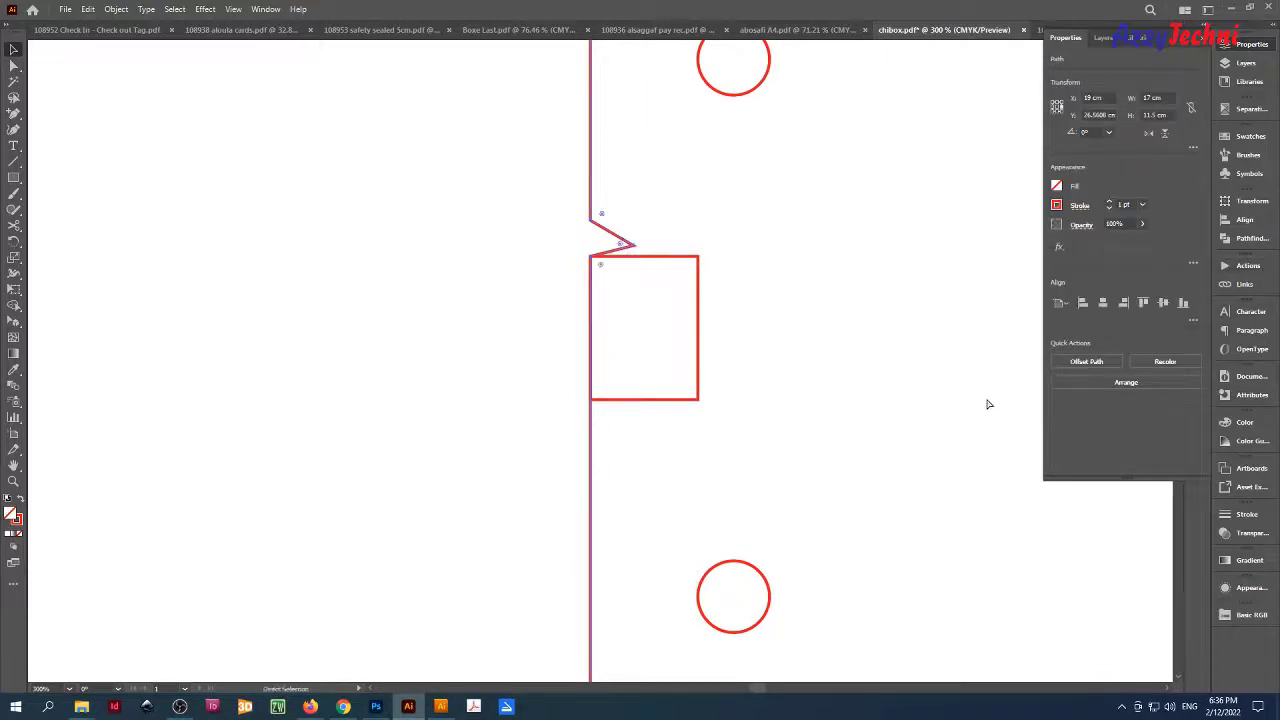
# - Give every stroke in the die-line round corner joins
pyautogui.hotkey('ctrl', 'a')
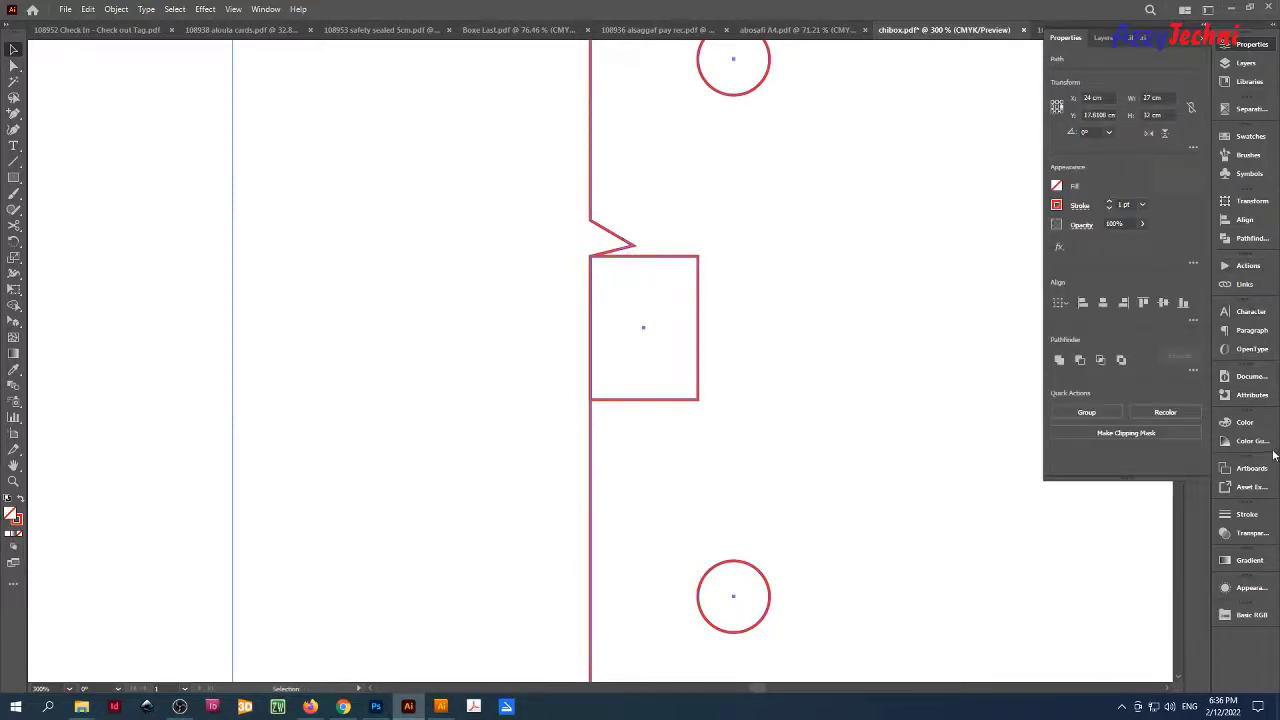
pyautogui.click(1245, 514)
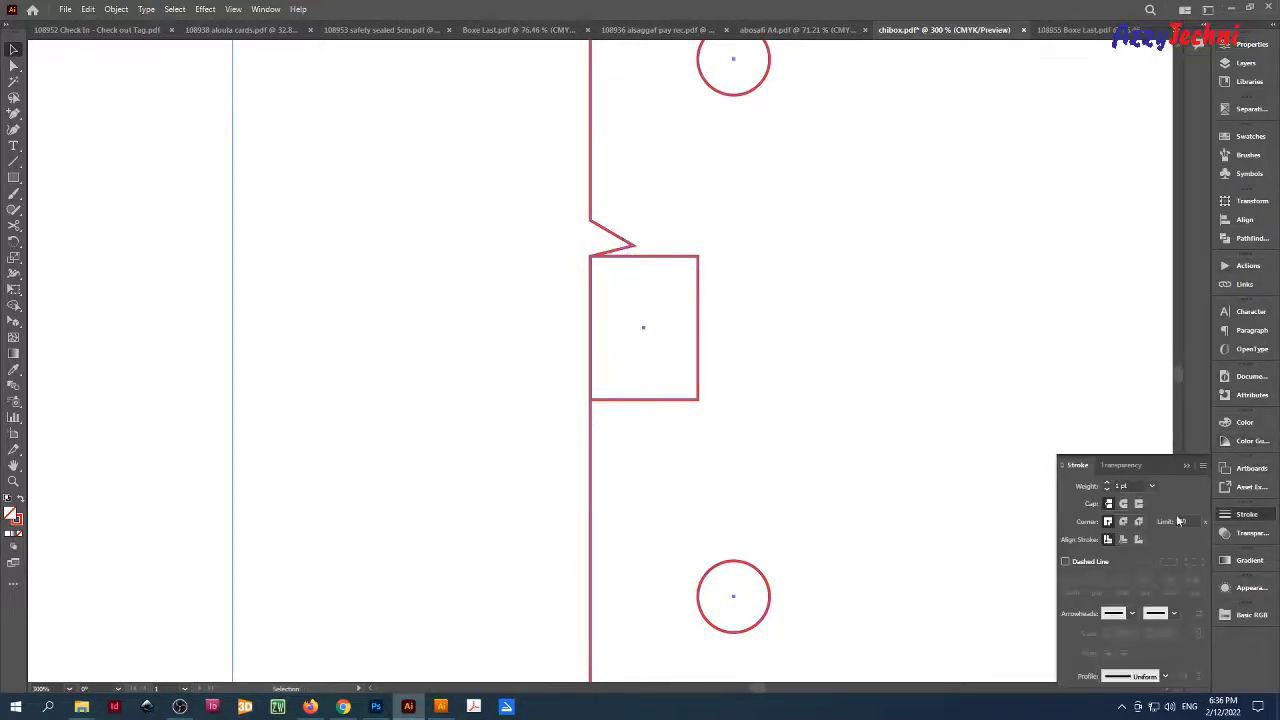
pyautogui.click(1123, 522)
pyautogui.click(903, 440)
# - Zoom in on the left-edge V notch and select its path, undoing an accidental anchor move
pyautogui.hotkey('ctrl', '-')
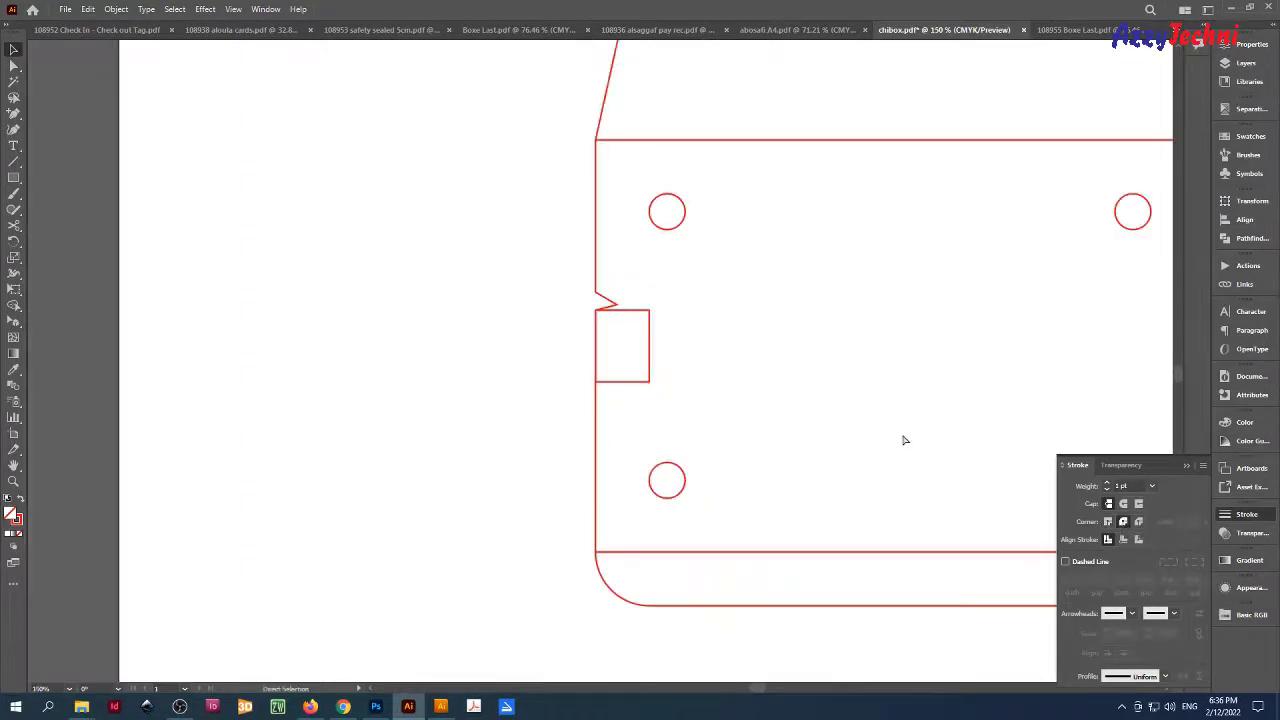
pyautogui.press('z')
pyautogui.click(566, 349)
pyautogui.keyDown('ctrl'); pyautogui.click(655, 252); pyautogui.keyUp('ctrl')
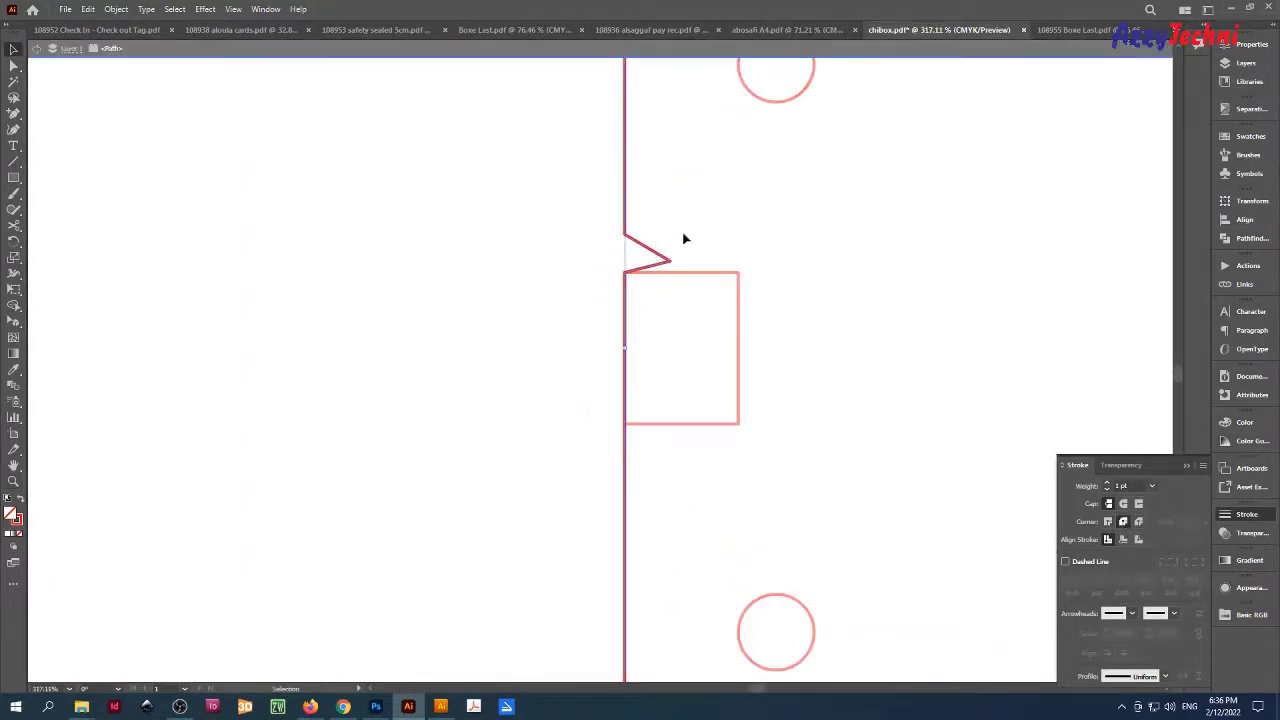
pyautogui.press('a')
pyautogui.moveTo(648, 250); pyautogui.dragTo(666, 409)
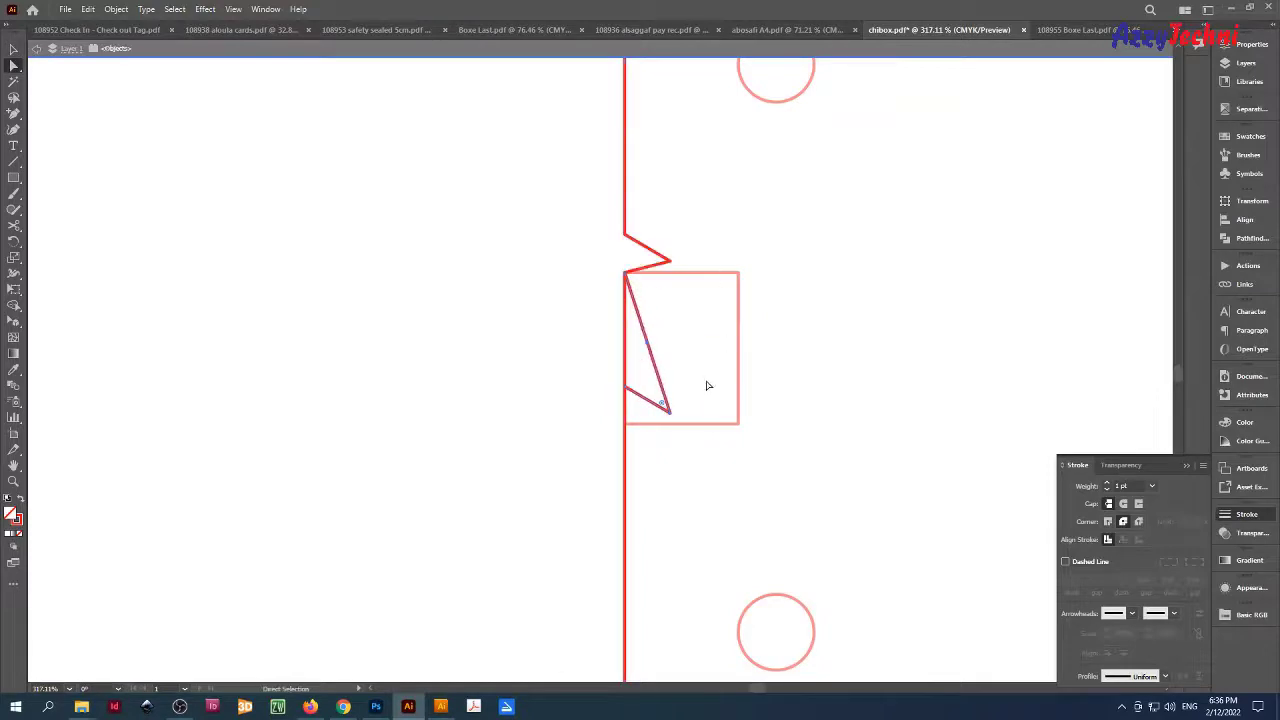
pyautogui.hotkey('ctrl', 'z')
pyautogui.moveTo(694, 231); pyautogui.dragTo(645, 291)
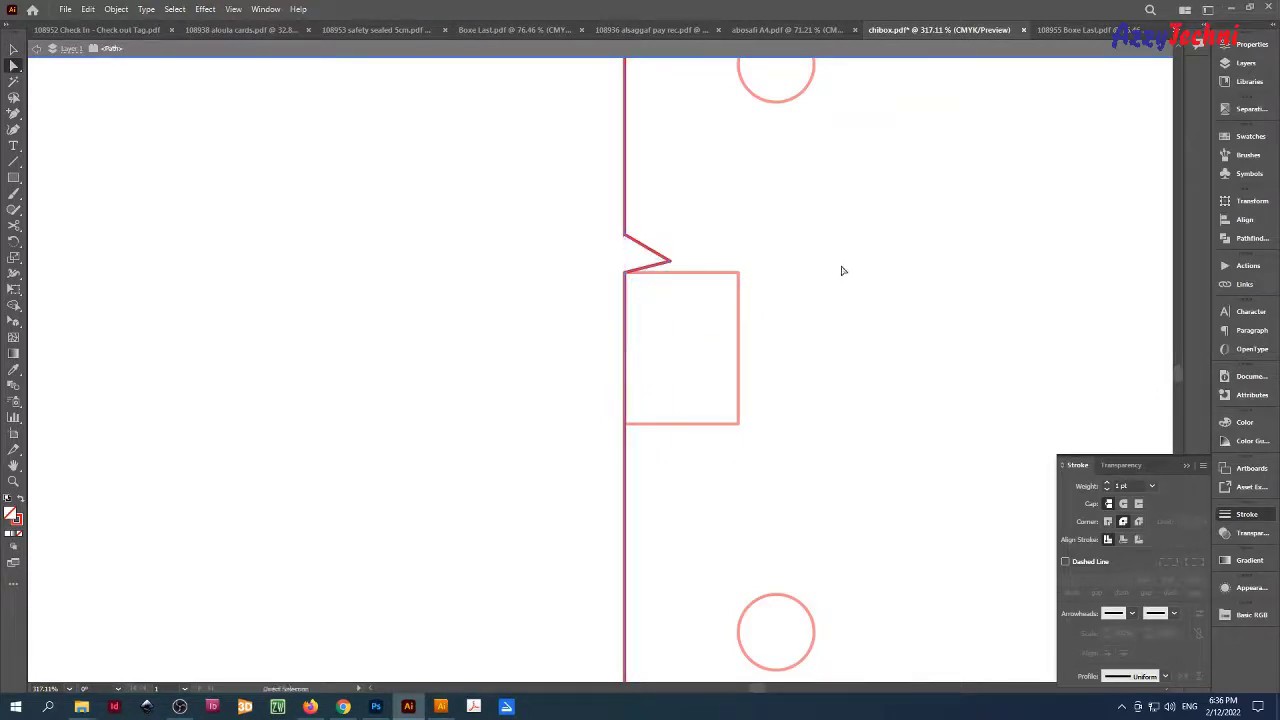
pyautogui.press('b')
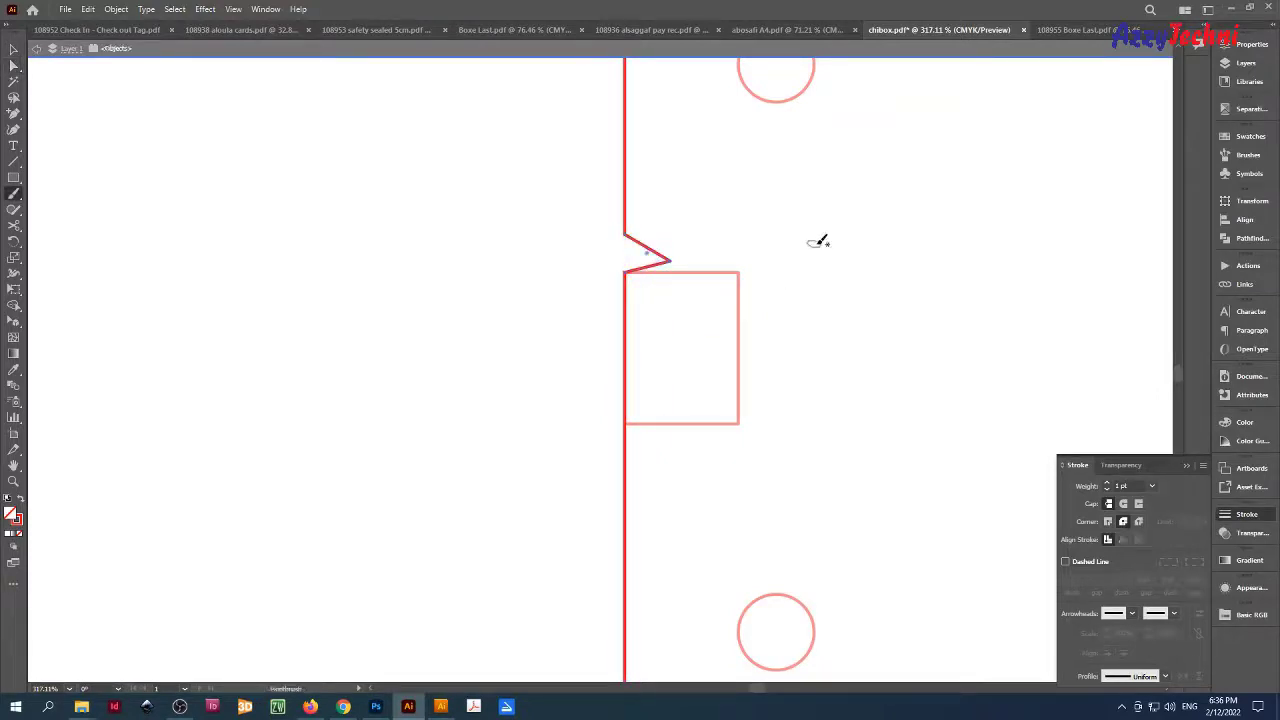
# - Duplicate the V notch to just below the small rectangle on the left edge
pyautogui.press('v')
pyautogui.click(658, 255)
pyautogui.moveTo(658, 255); pyautogui.dragTo(658, 447)
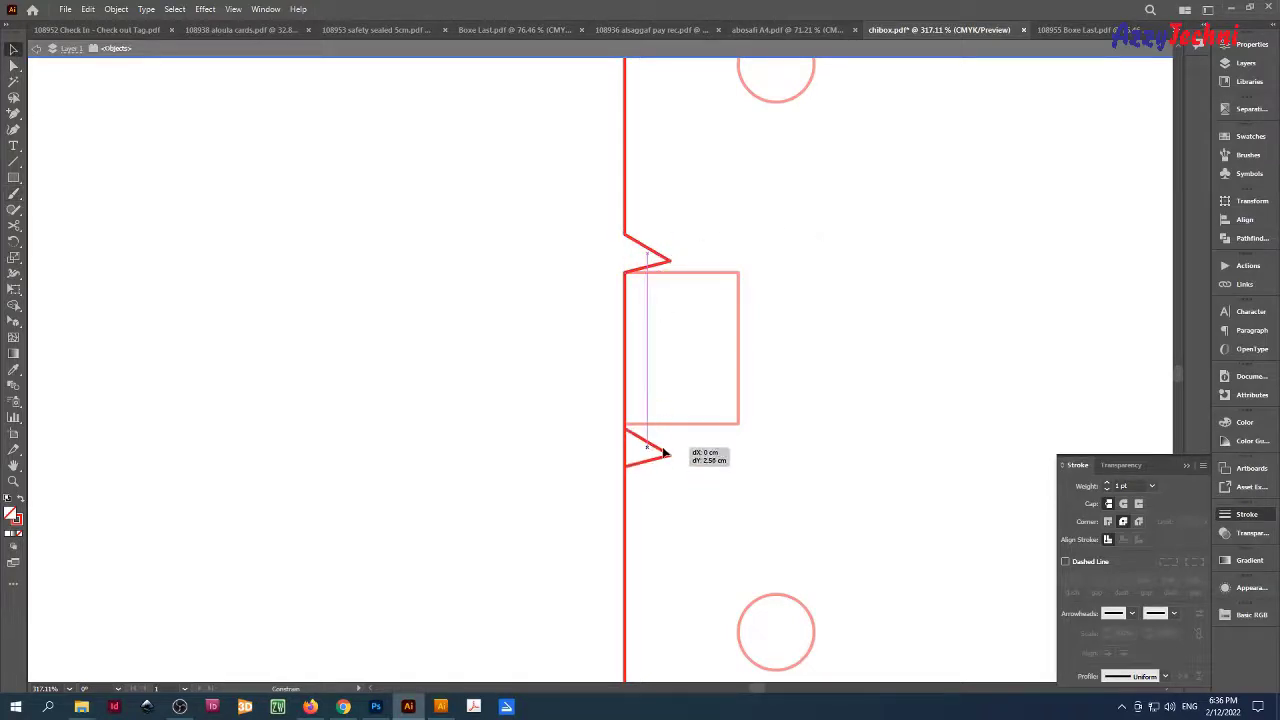
pyautogui.click(1248, 44)
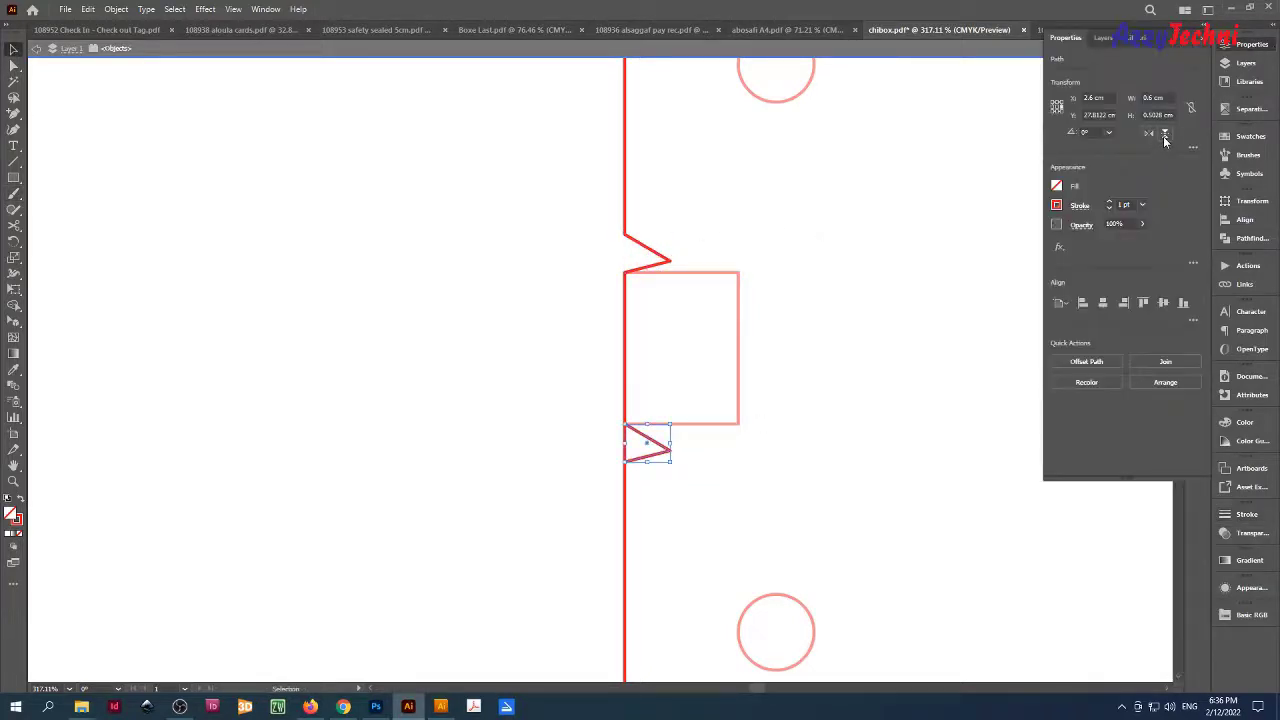
pyautogui.click(1165, 136)
pyautogui.click(776, 496)
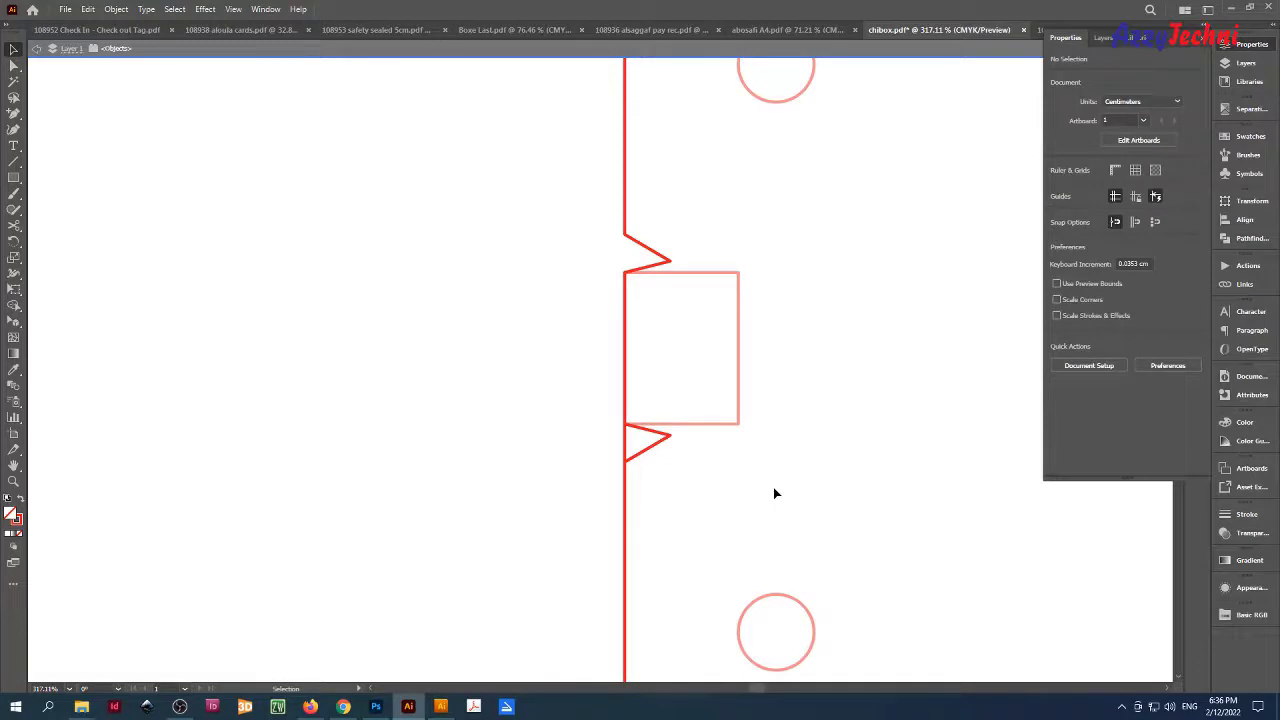
pyautogui.hotkey('ctrl', 'z')
# - Delete the small rectangle beside the notches
pyautogui.click(763, 407)
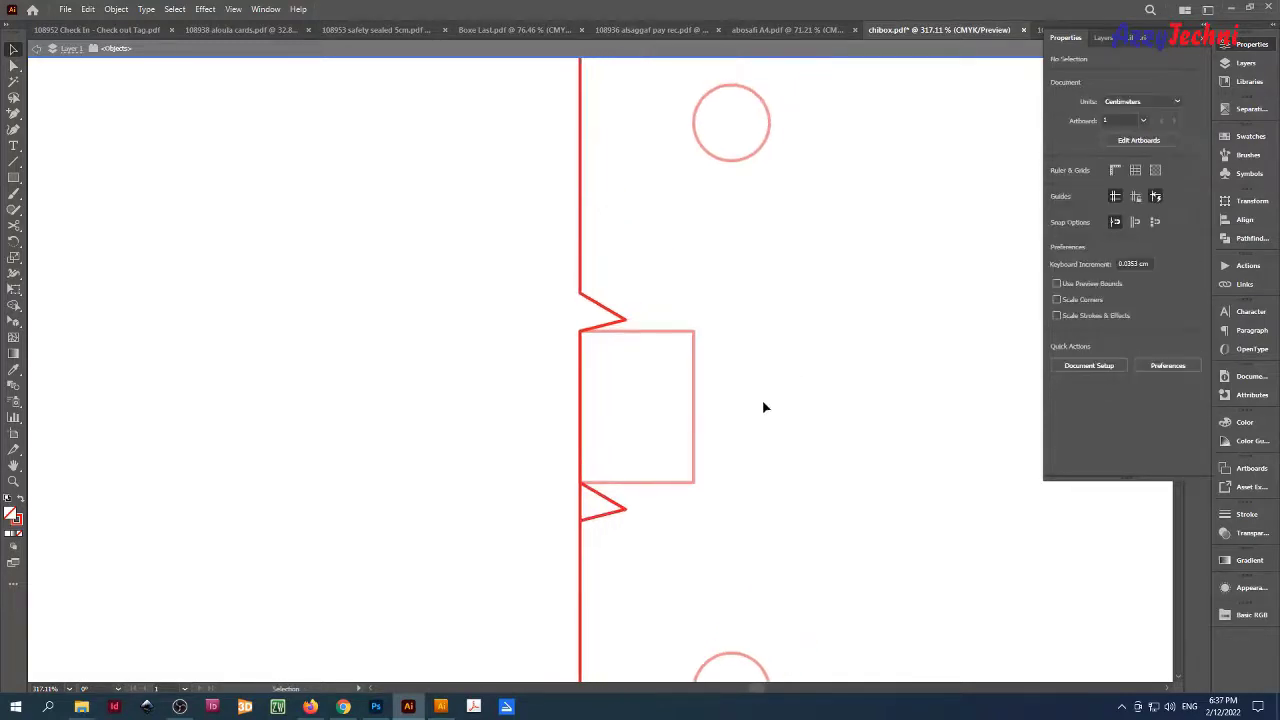
pyautogui.scroll(-3, 763, 407)
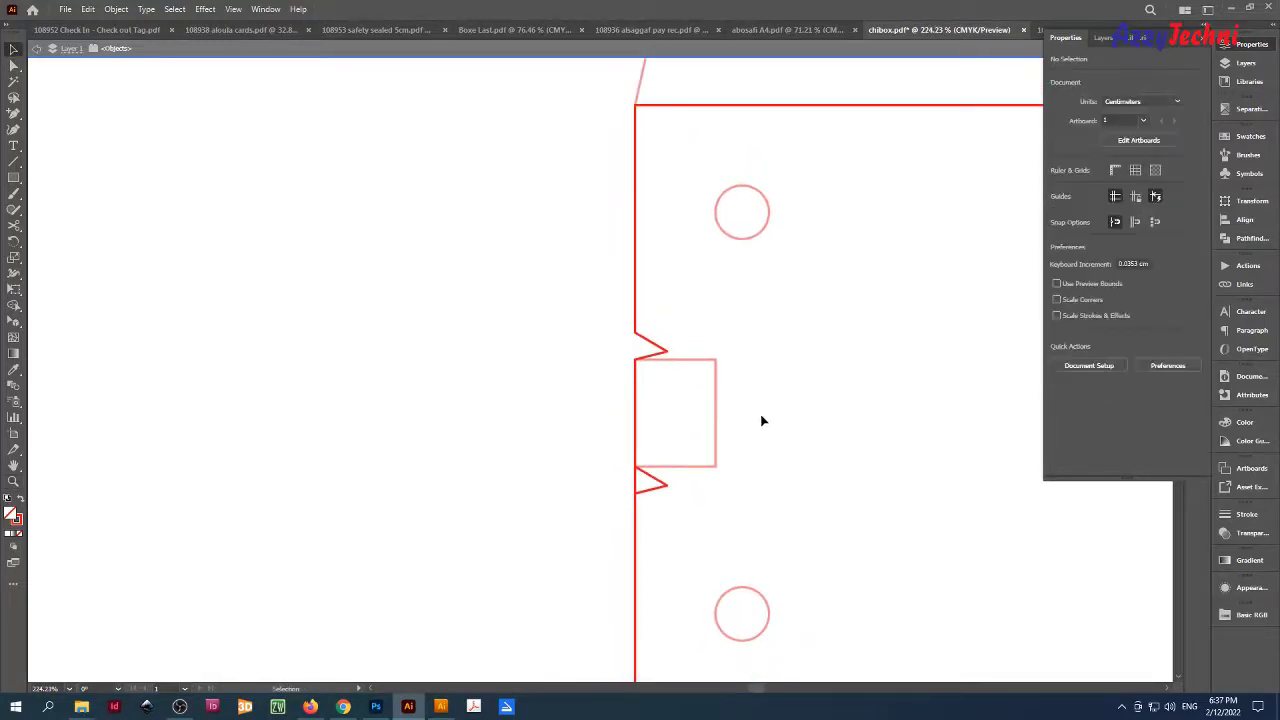
pyautogui.click(716, 415)
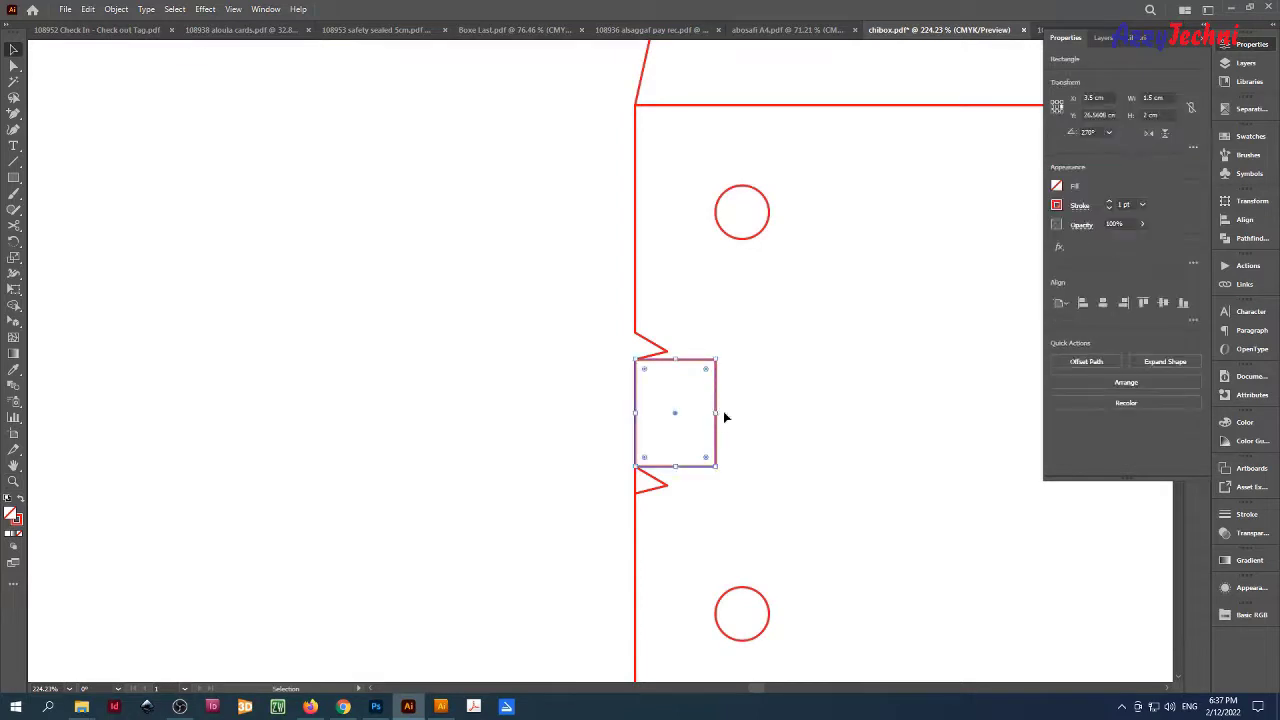
pyautogui.press('Delete')
# - Add anchor points on the left edge where the lower notch's top and bottom meet it
pyautogui.press('z')
pyautogui.scroll(-2, 720, 449)
pyautogui.click(720, 449)
pyautogui.scroll(3, 695, 475)
pyautogui.press('v')
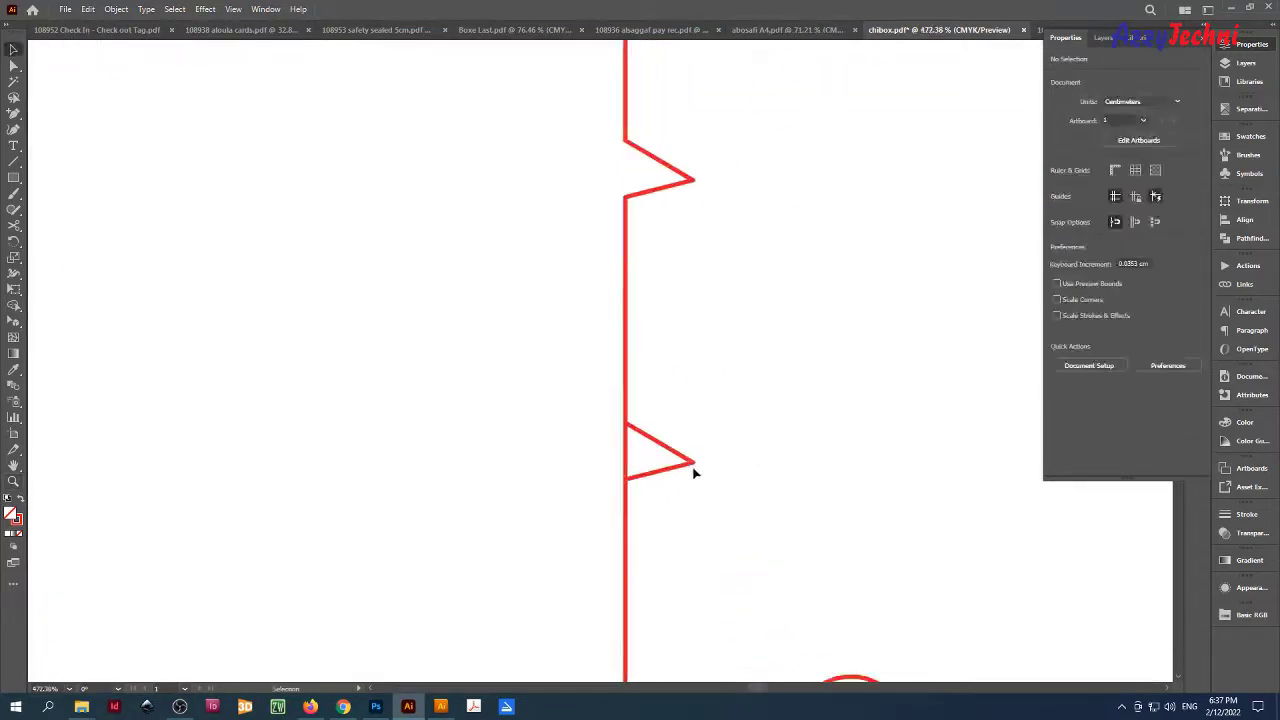
pyautogui.moveTo(623, 459)
pyautogui.mouseDown()
pyautogui.moveTo(576, 480)
pyautogui.moveTo(690, 473)
pyautogui.mouseUp()
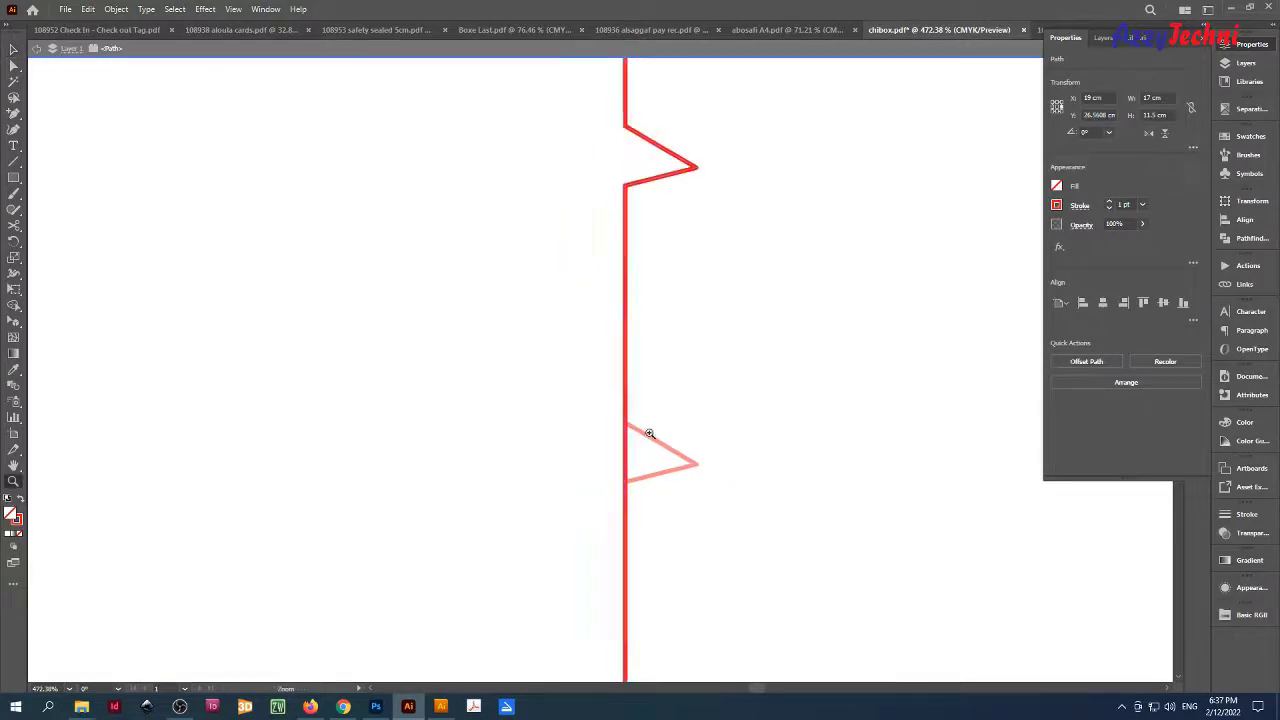
pyautogui.scroll(3, 646, 431)
pyautogui.press('+')
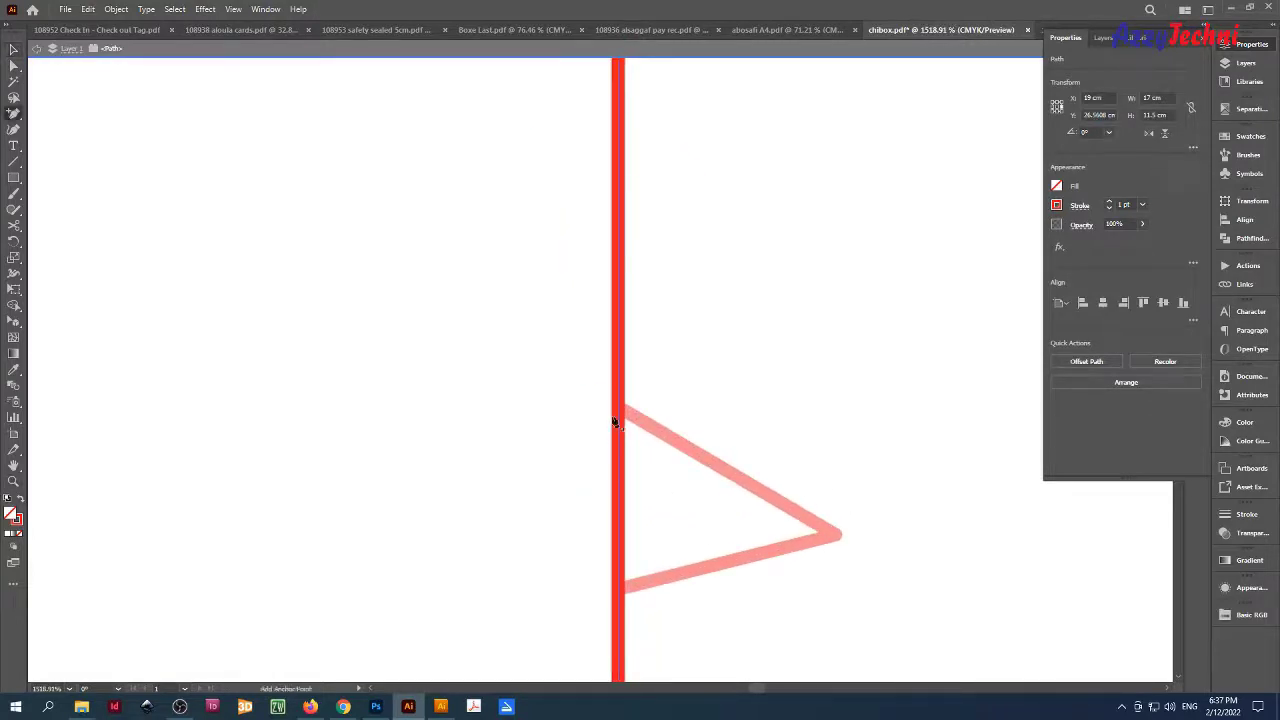
pyautogui.click(619, 405)
pyautogui.scroll(-2, 637, 433)
pyautogui.click(641, 503)
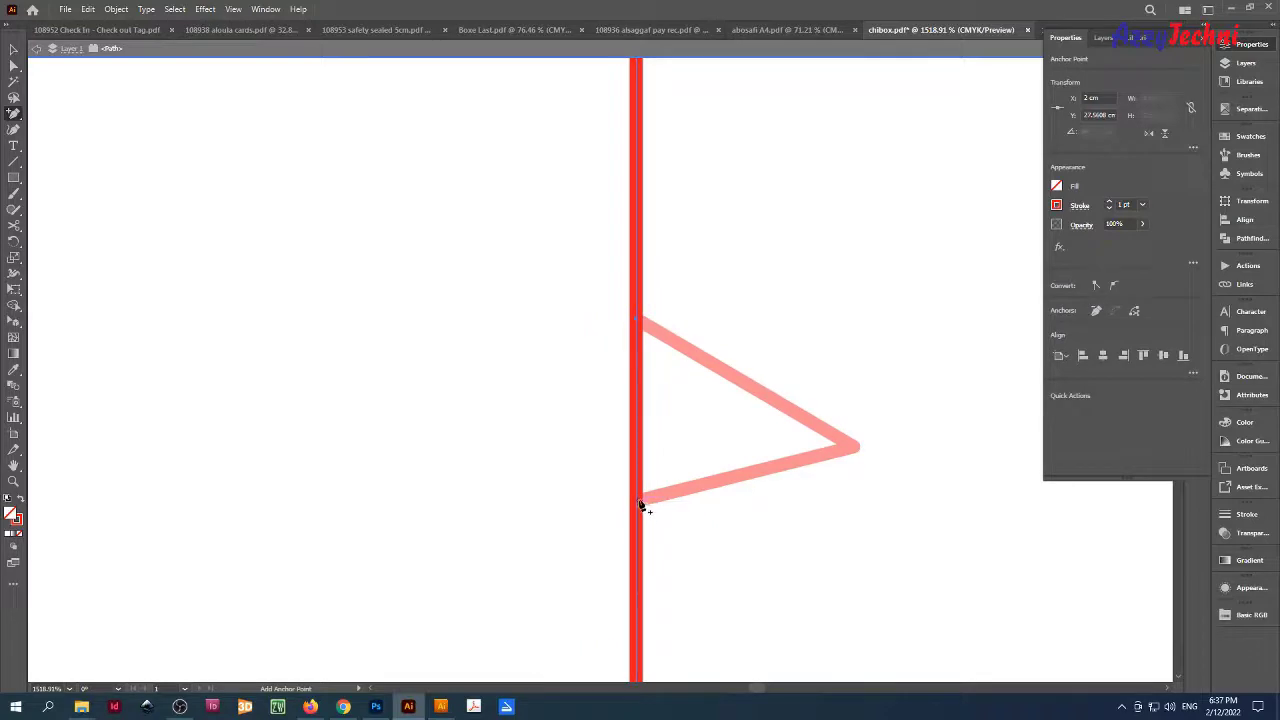
# - Delete the edge segment inside the lower notch
pyautogui.press('a')
pyautogui.moveTo(663, 416); pyautogui.dragTo(583, 443)
pyautogui.press('Delete')
pyautogui.click(816, 356)
pyautogui.scroll(-5, 440, 383)
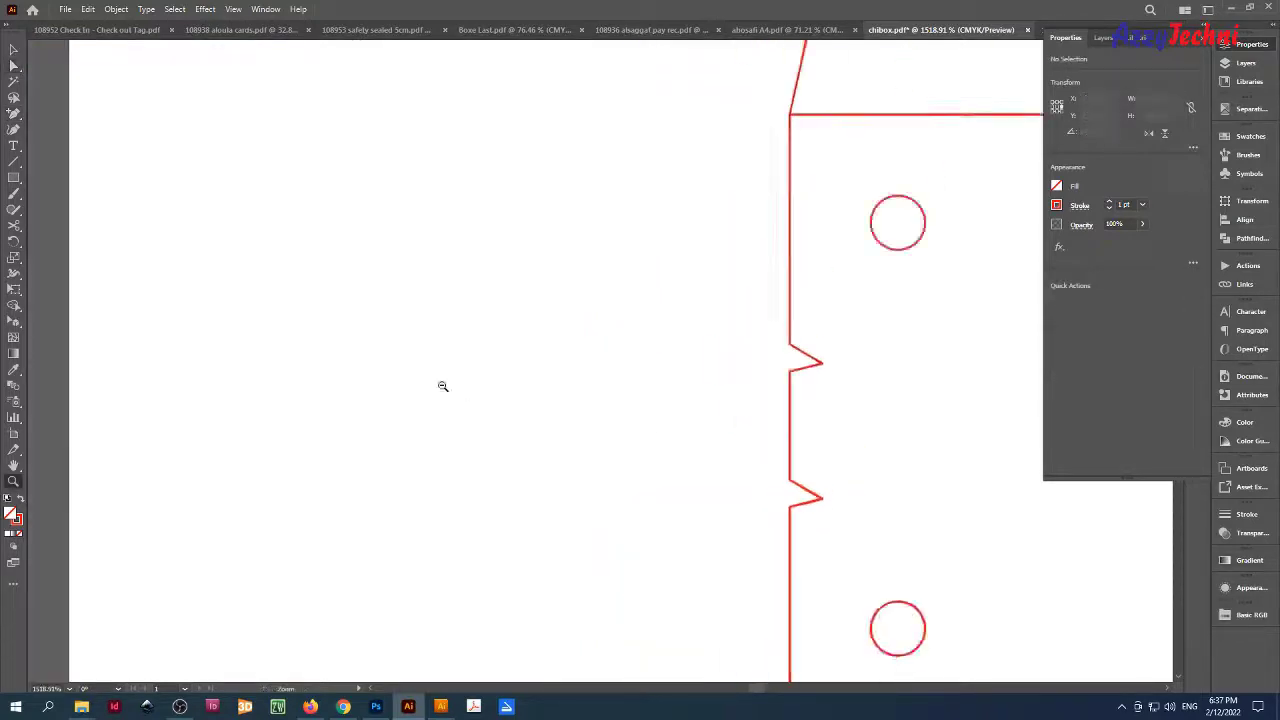
pyautogui.scroll(-3, 863, 451)
pyautogui.scroll(-1, 604, 410)
# - Move the upper notch's anchor points down 0.5 cm
pyautogui.press('v')
pyautogui.scroll(1, 603, 409)
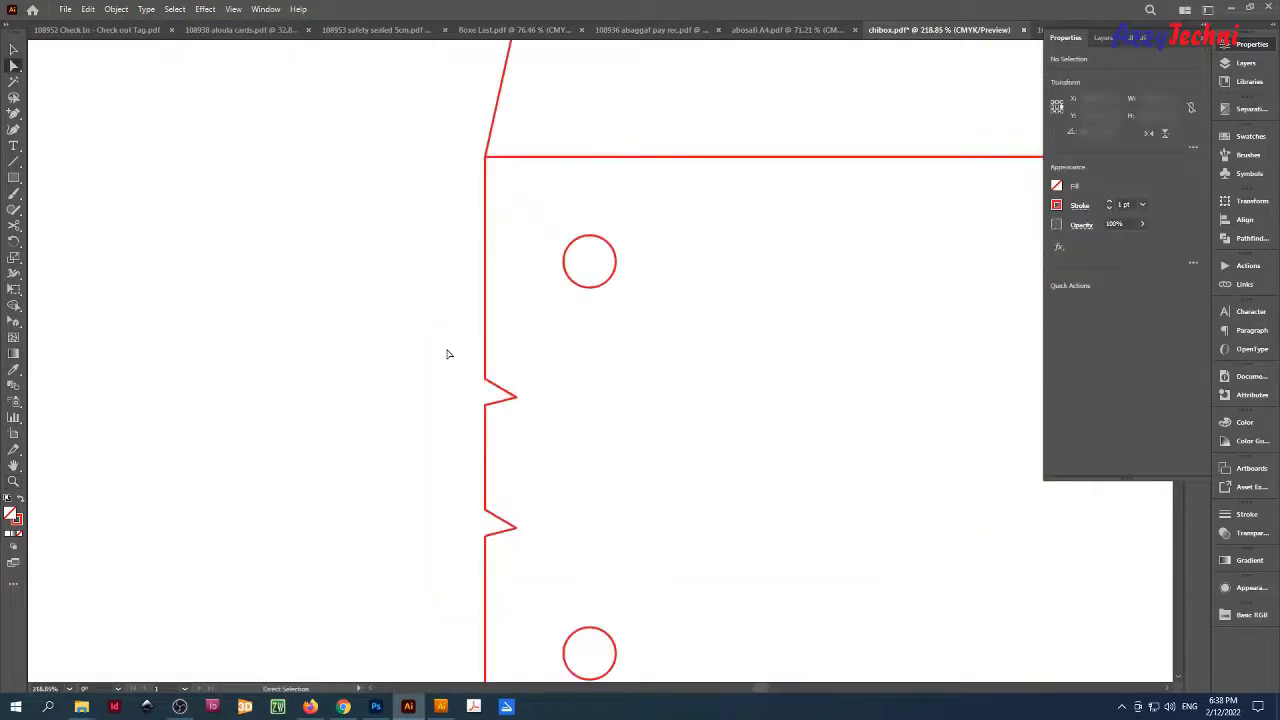
pyautogui.press('a')
pyautogui.moveTo(445, 349); pyautogui.dragTo(538, 432)
pyautogui.moveTo(538, 432); pyautogui.dragTo(537, 431)
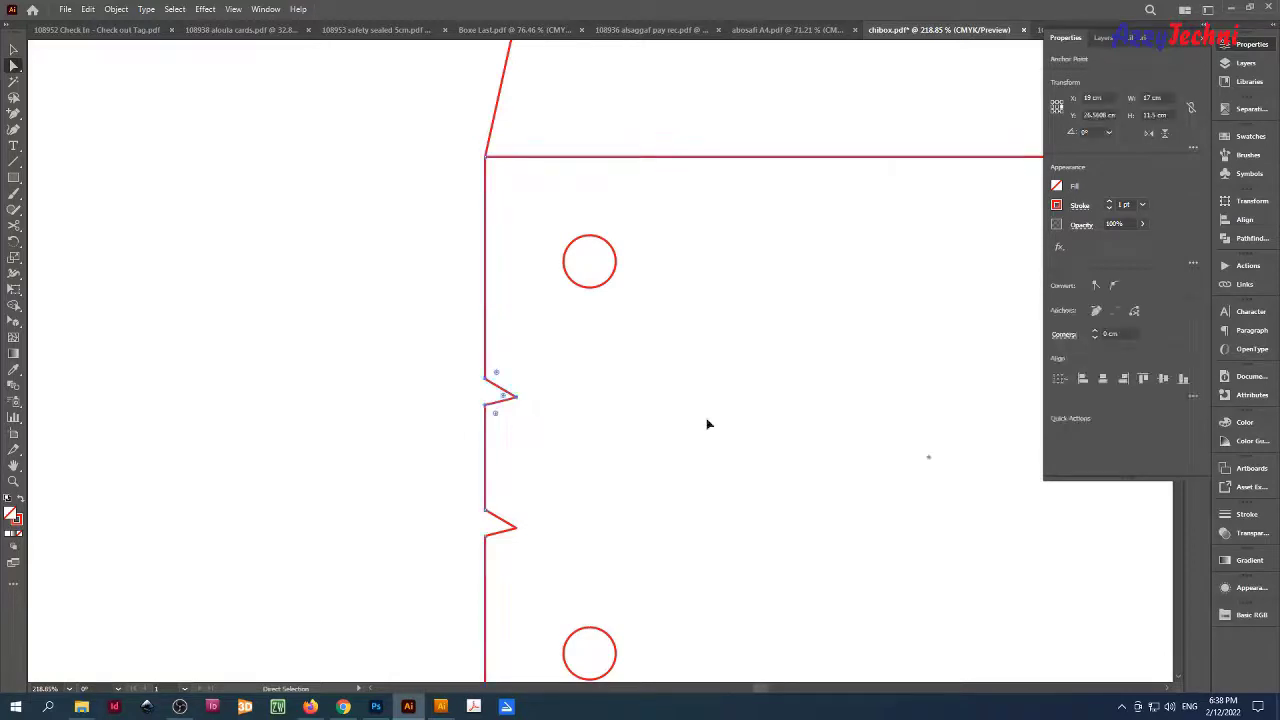
pyautogui.press('Return')
pyautogui.write('0.5')
pyautogui.press('Return')
# - Move the lower notch's anchor points up 0.5 cm
pyautogui.moveTo(423, 481); pyautogui.dragTo(549, 572)
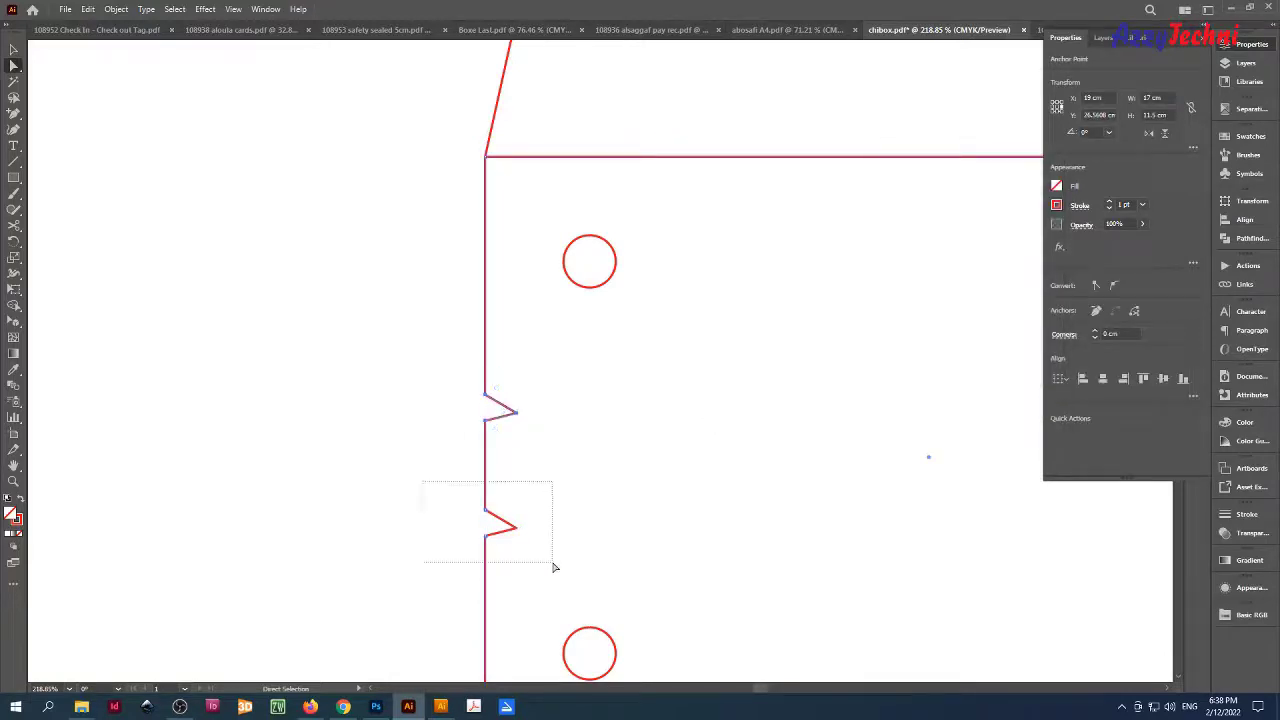
pyautogui.press('Return')
pyautogui.press('Tab')
pyautogui.write('-0.5')
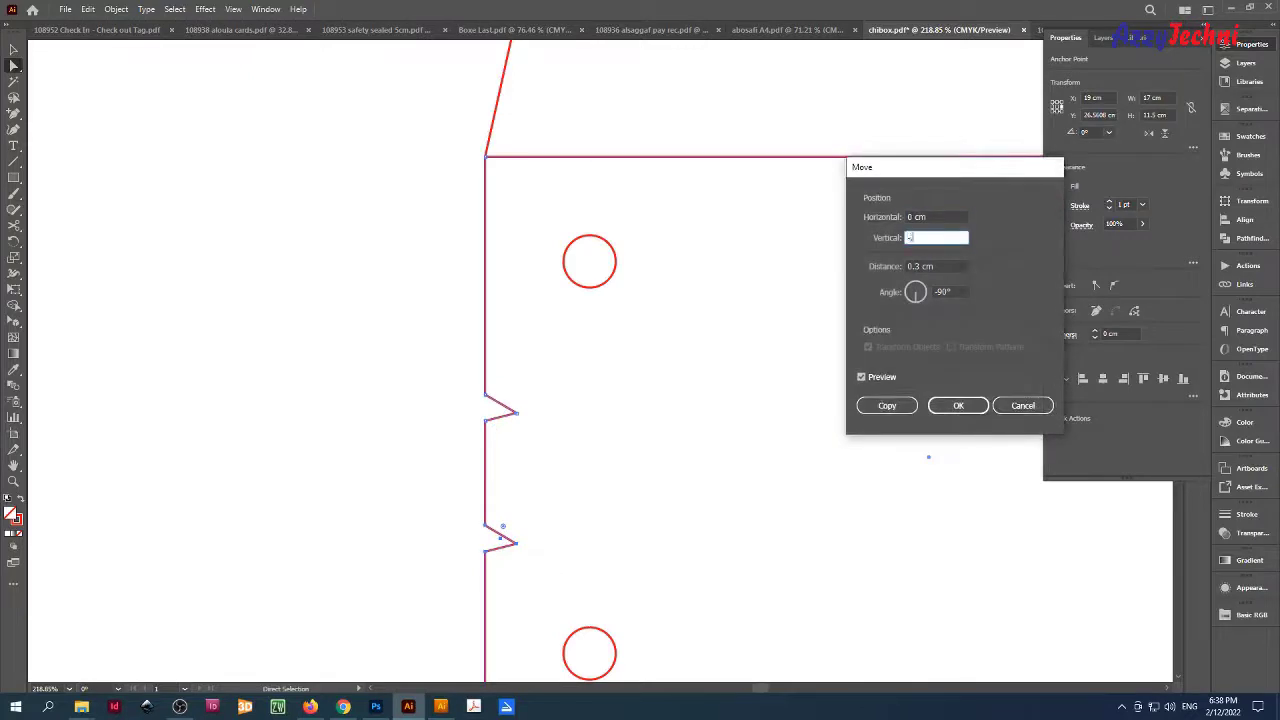
pyautogui.press('Return')
# - Delete the stray edge segment between the two notches
pyautogui.moveTo(471, 457); pyautogui.dragTo(543, 471)
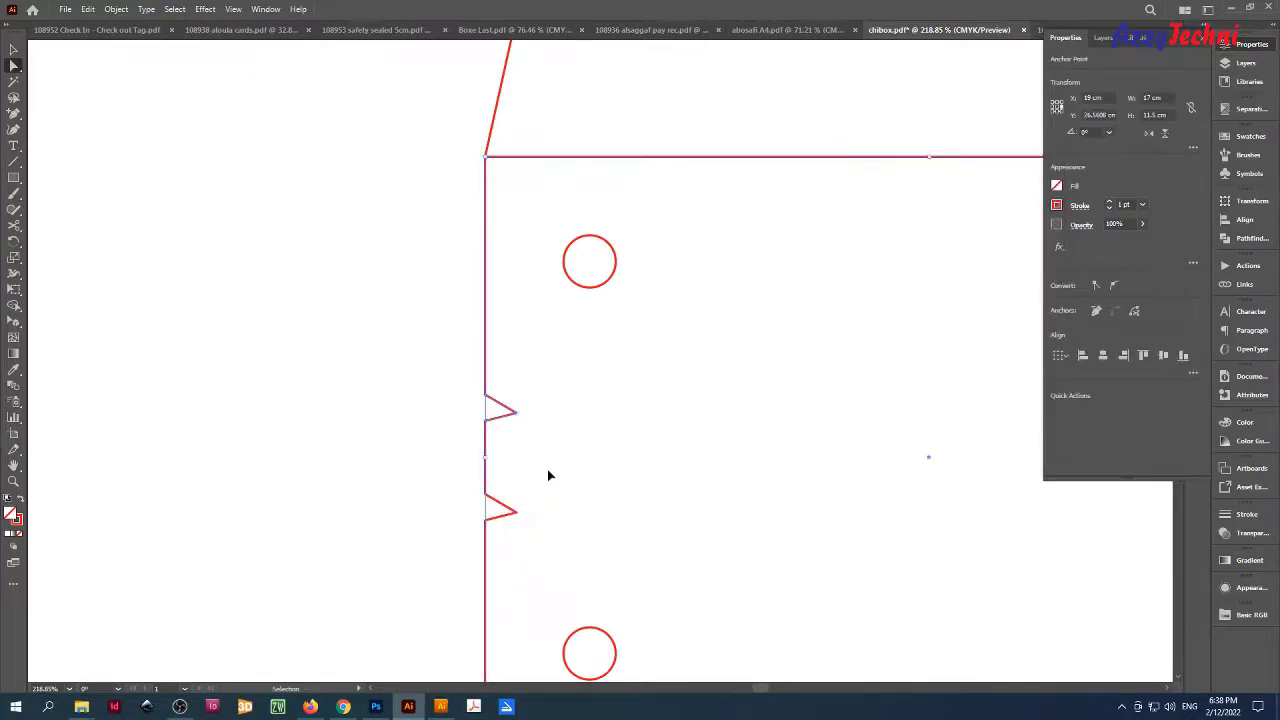
pyautogui.press('Delete')
pyautogui.hotkey('ctrl', 'z')
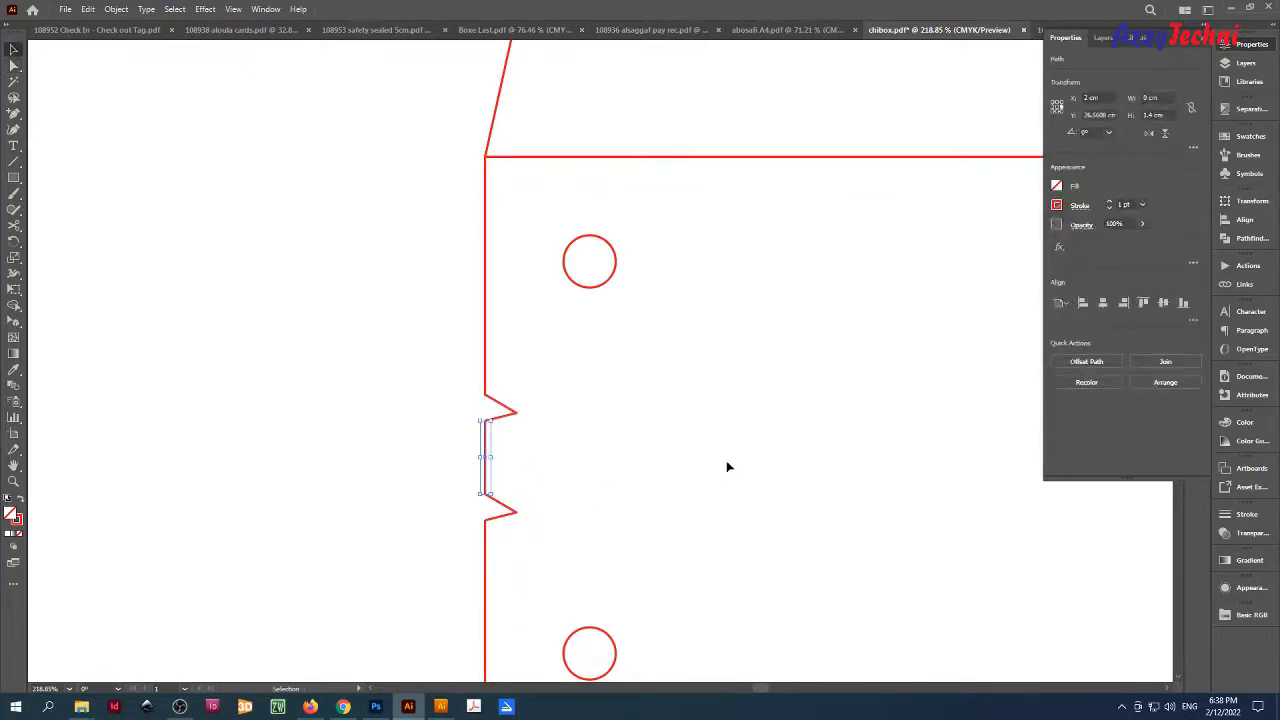
pyautogui.press('Delete')
# - Copy the base panel's notched outline horizontally to the right
pyautogui.press('z')
pyautogui.moveTo(708, 466); pyautogui.dragTo(422, 471)
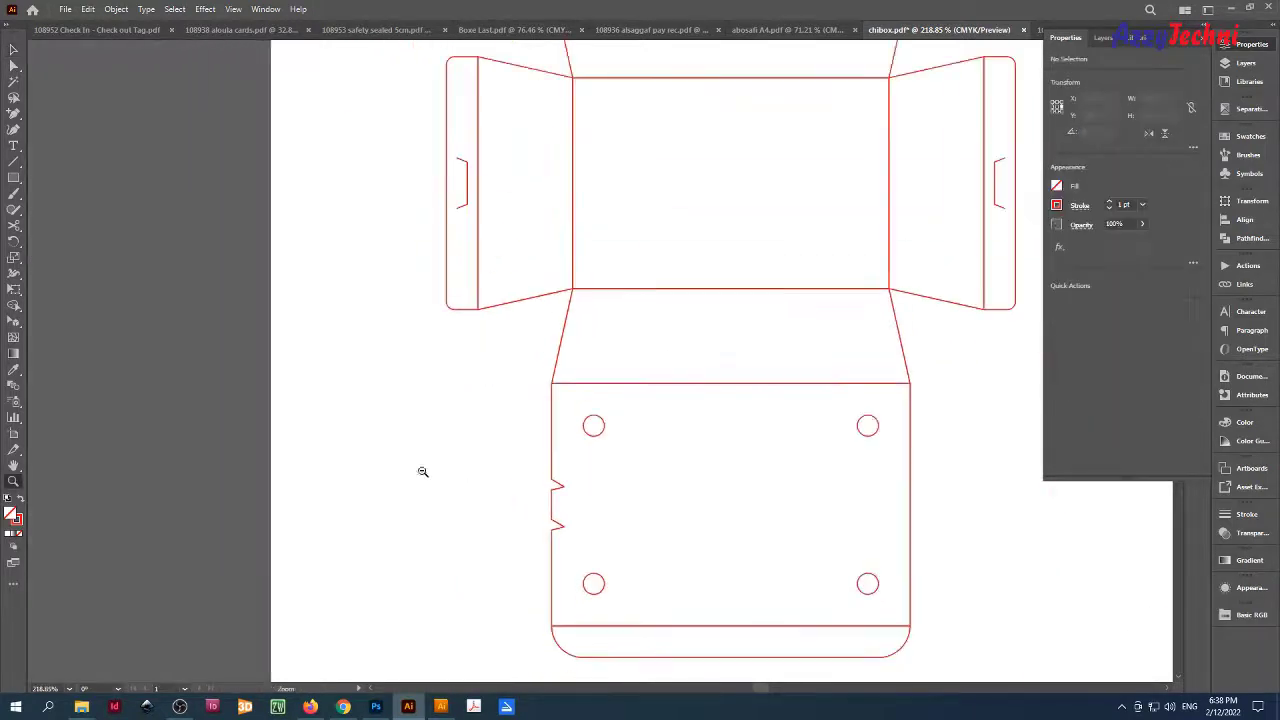
pyautogui.moveTo(514, 437)
pyautogui.mouseDown()
pyautogui.moveTo(546, 427)
pyautogui.moveTo(526, 443)
pyautogui.mouseUp()
pyautogui.click(417, 440)
pyautogui.press('a')
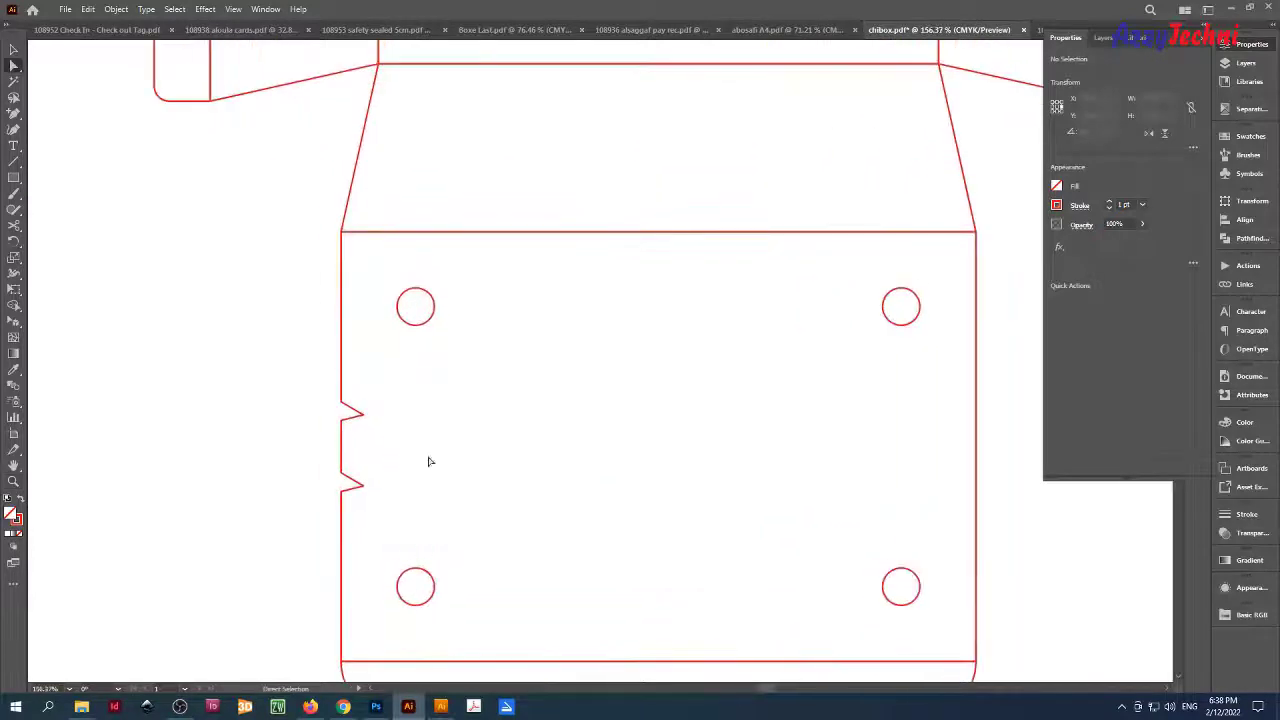
pyautogui.moveTo(305, 387); pyautogui.dragTo(384, 516)
pyautogui.moveTo(368, 400); pyautogui.dragTo(681, 400)
pyautogui.hscroll(5, 417, 326)
pyautogui.scroll(-1, 417, 326)
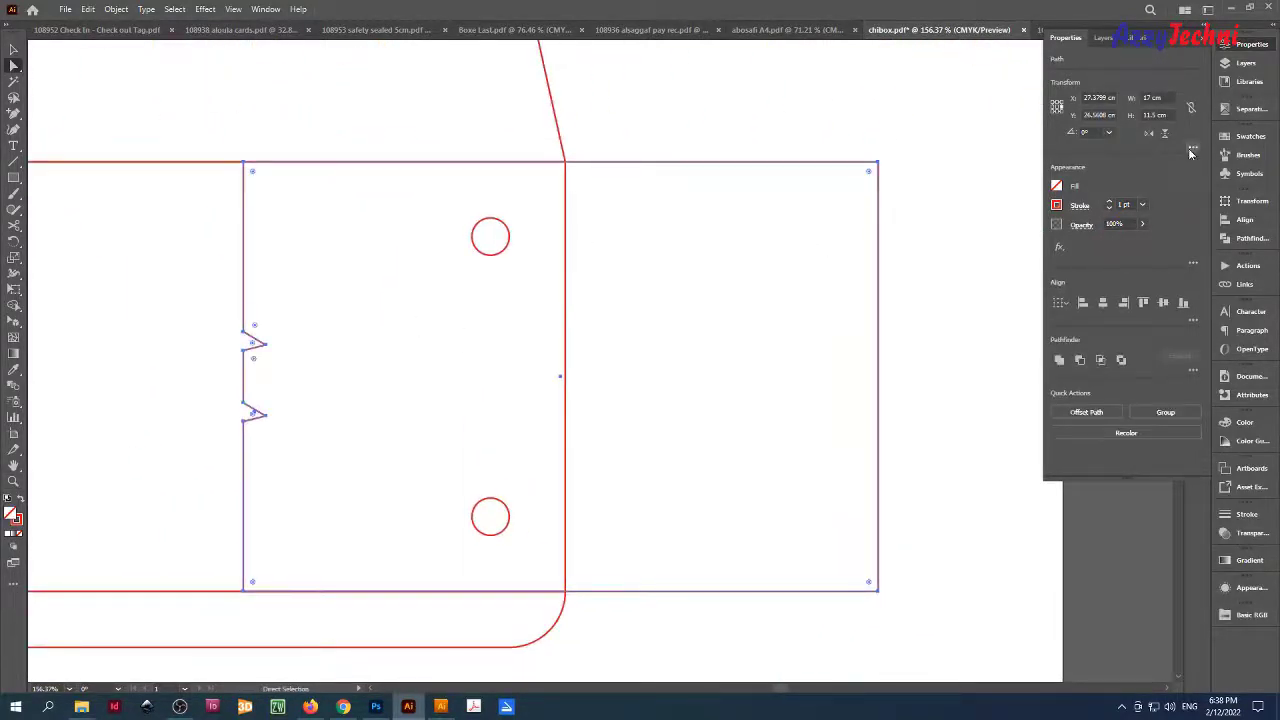
# - Flip the copied outline horizontally and align it onto the panel's right edge
pyautogui.click(1148, 132)
pyautogui.press('v')
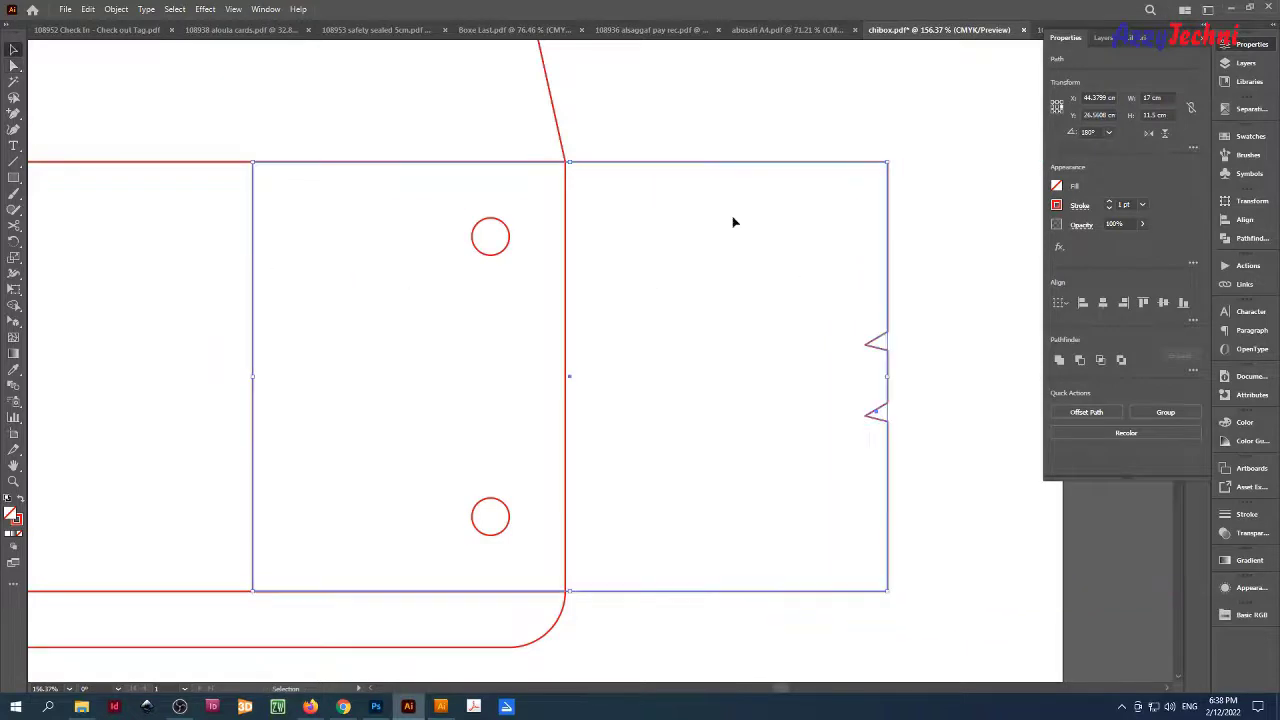
pyautogui.moveTo(888, 249); pyautogui.dragTo(566, 263)
pyautogui.moveTo(729, 322); pyautogui.dragTo(839, 316)
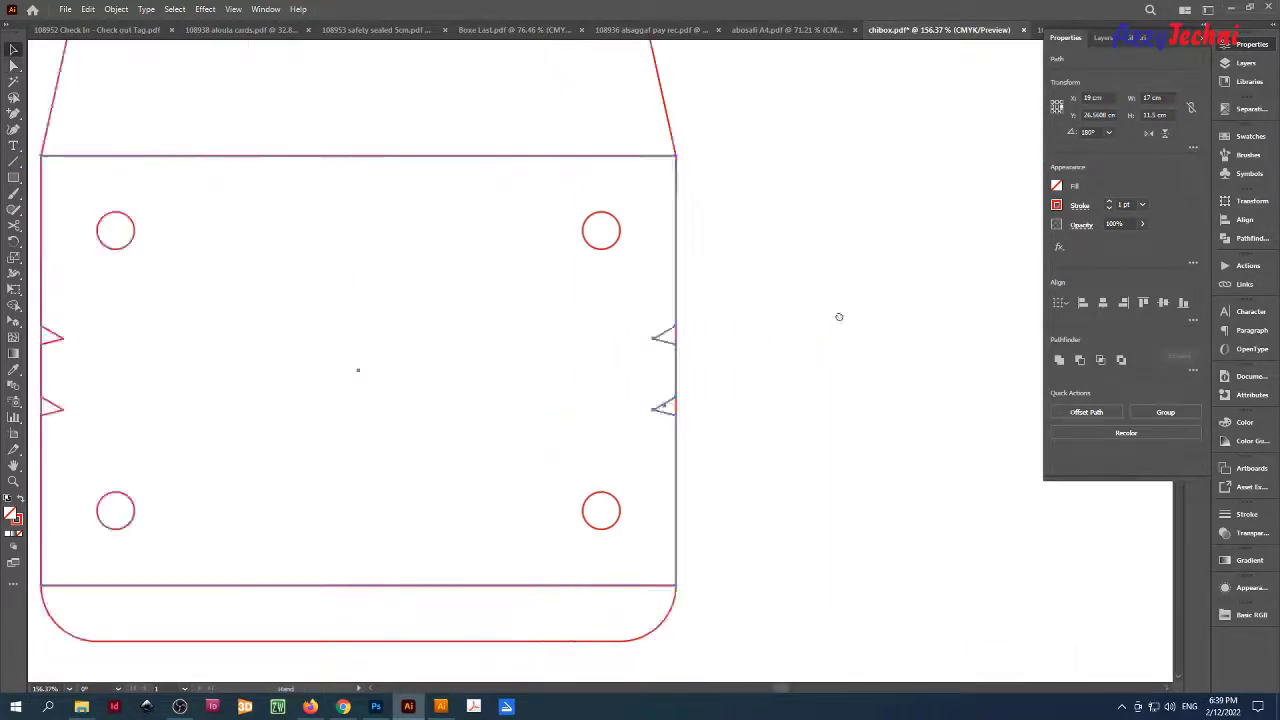
pyautogui.hscroll(-5, 839, 316)
pyautogui.hscroll(3, 706, 349)
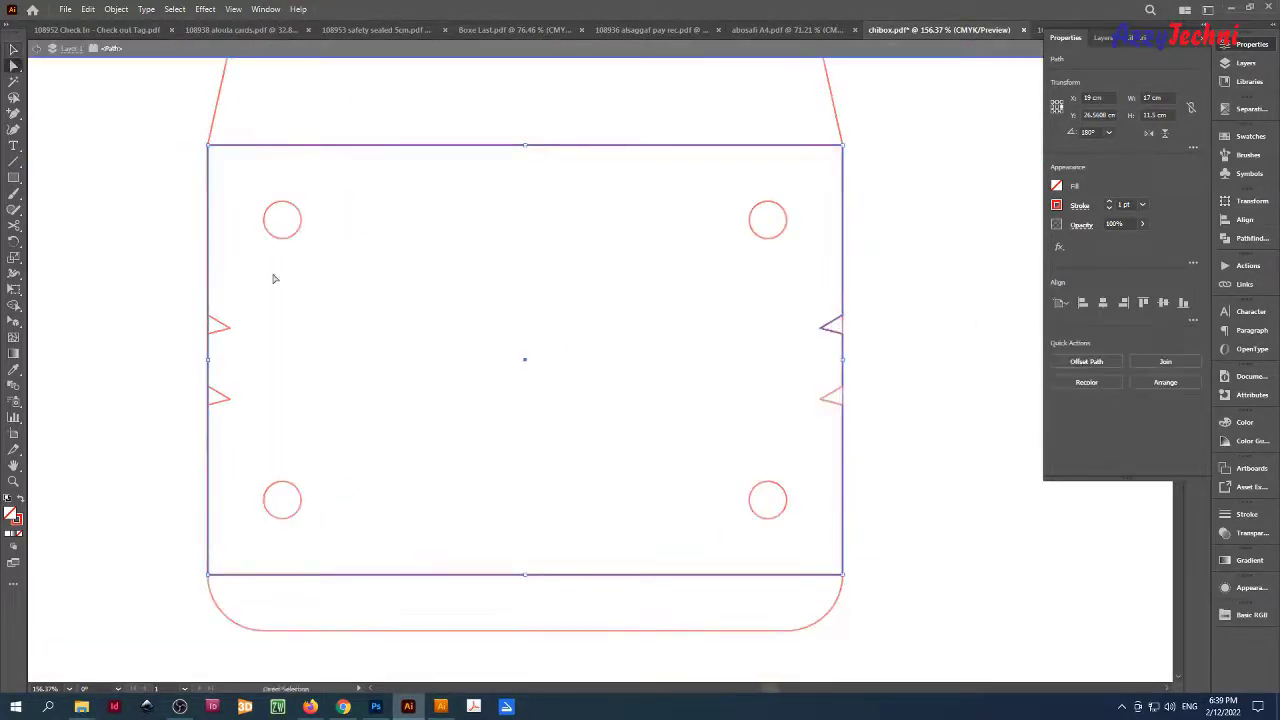
# - Select the overlapping duplicate top, bottom and left segments with Direct Selection
pyautogui.press('a')
pyautogui.moveTo(149, 277); pyautogui.dragTo(246, 429)
pyautogui.moveTo(180, 126); pyautogui.dragTo(503, 204)
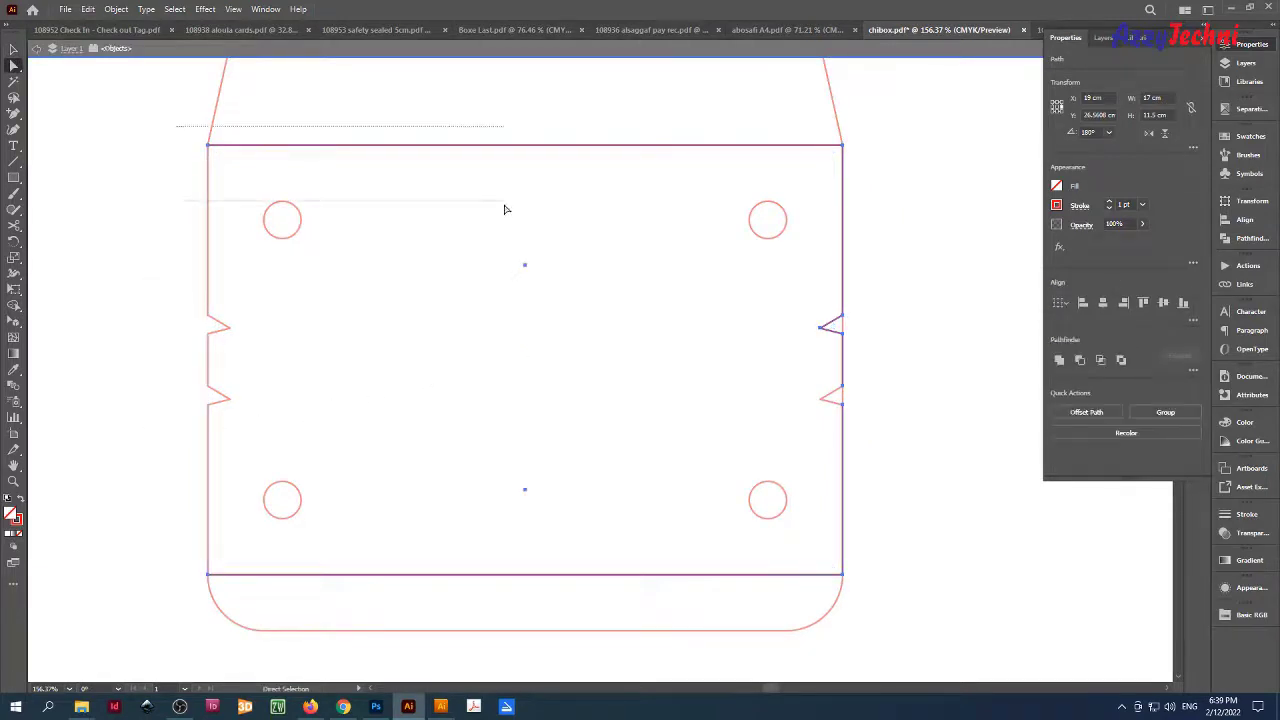
pyautogui.moveTo(187, 545); pyautogui.dragTo(392, 603)
pyautogui.click(842, 490)
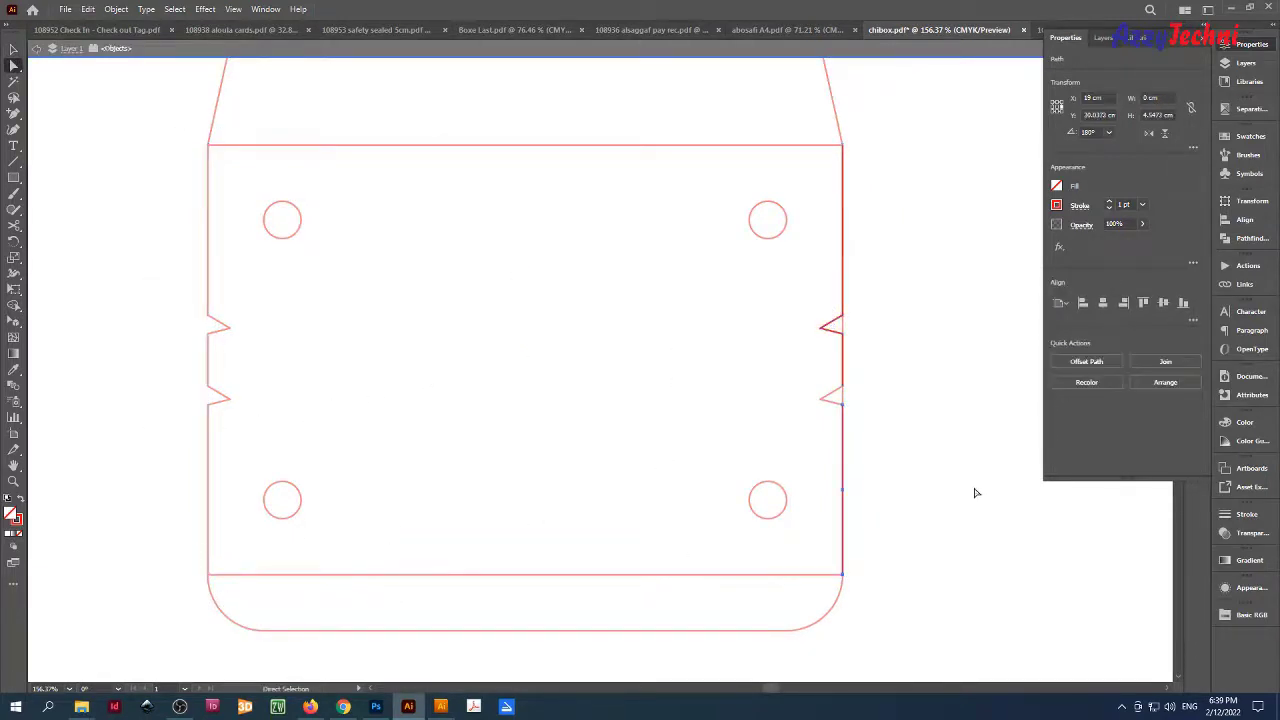
pyautogui.click(940, 477)
# - Check the panel's right edge, reverting a trial edge shift, and fit the artboard in view
pyautogui.click(861, 299)
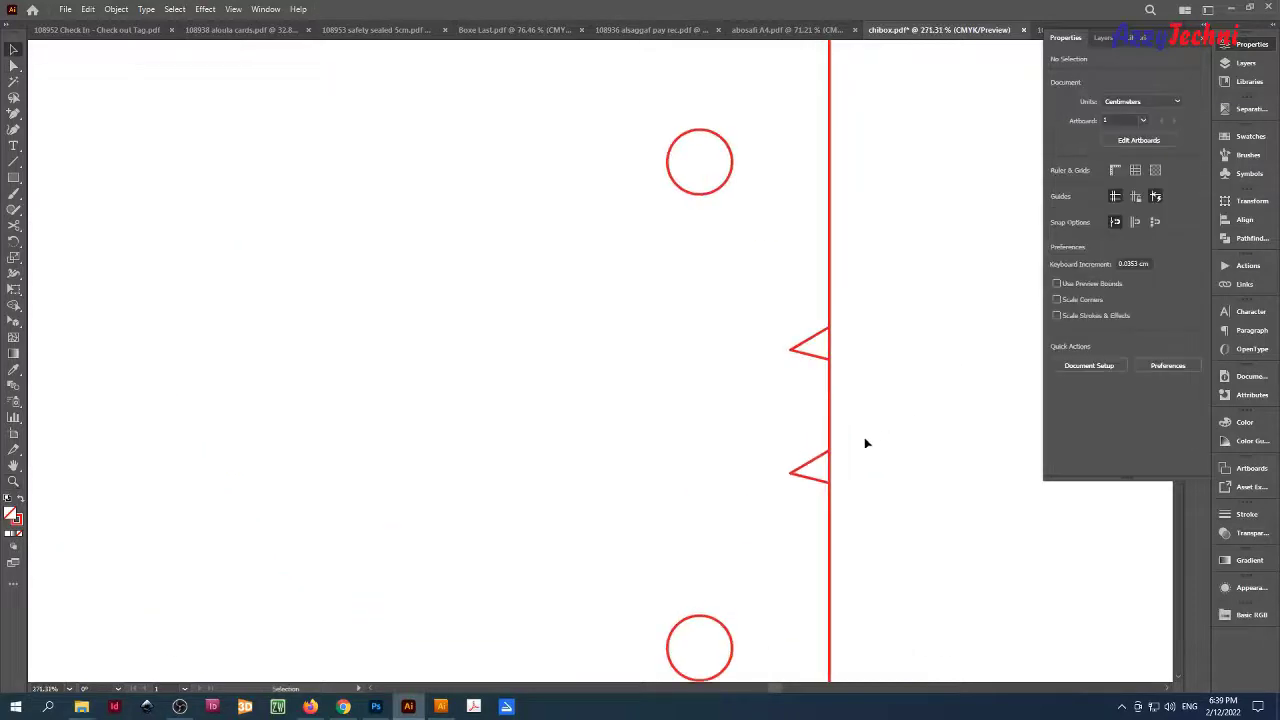
pyautogui.press('a')
pyautogui.moveTo(831, 466); pyautogui.dragTo(912, 505)
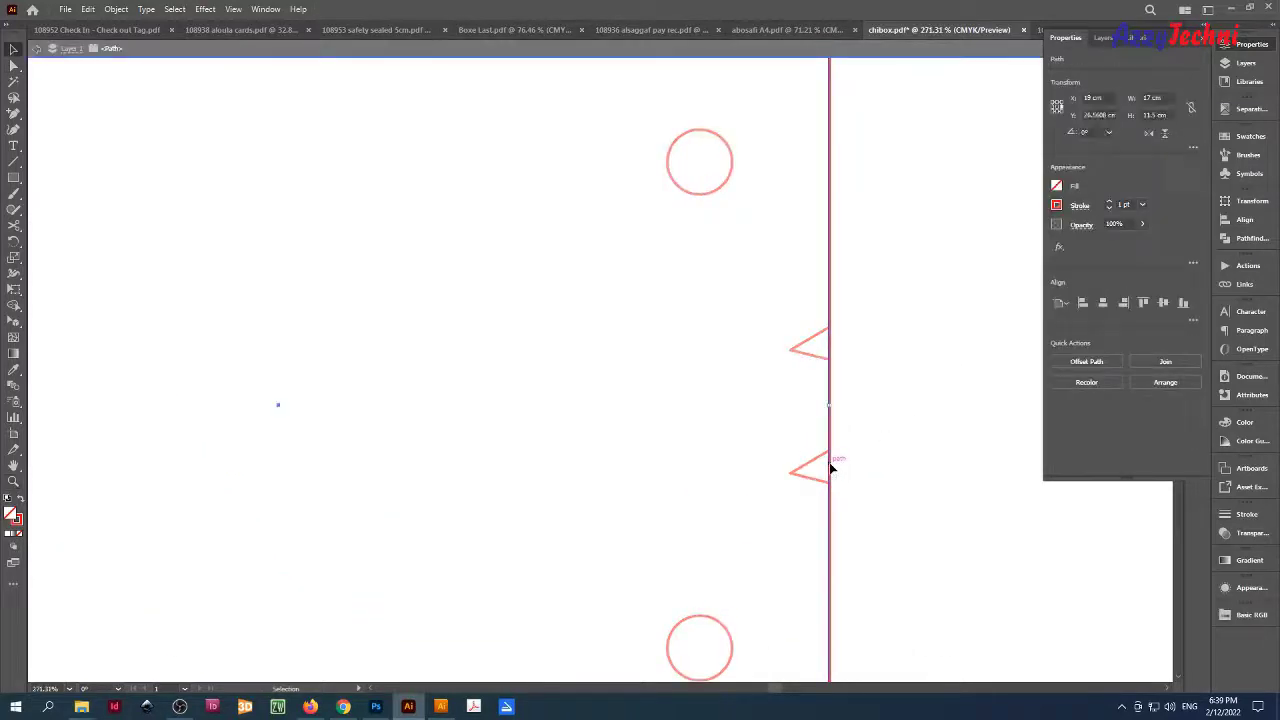
pyautogui.press('a')
pyautogui.click(895, 459)
pyautogui.scroll(-5, 895, 459)
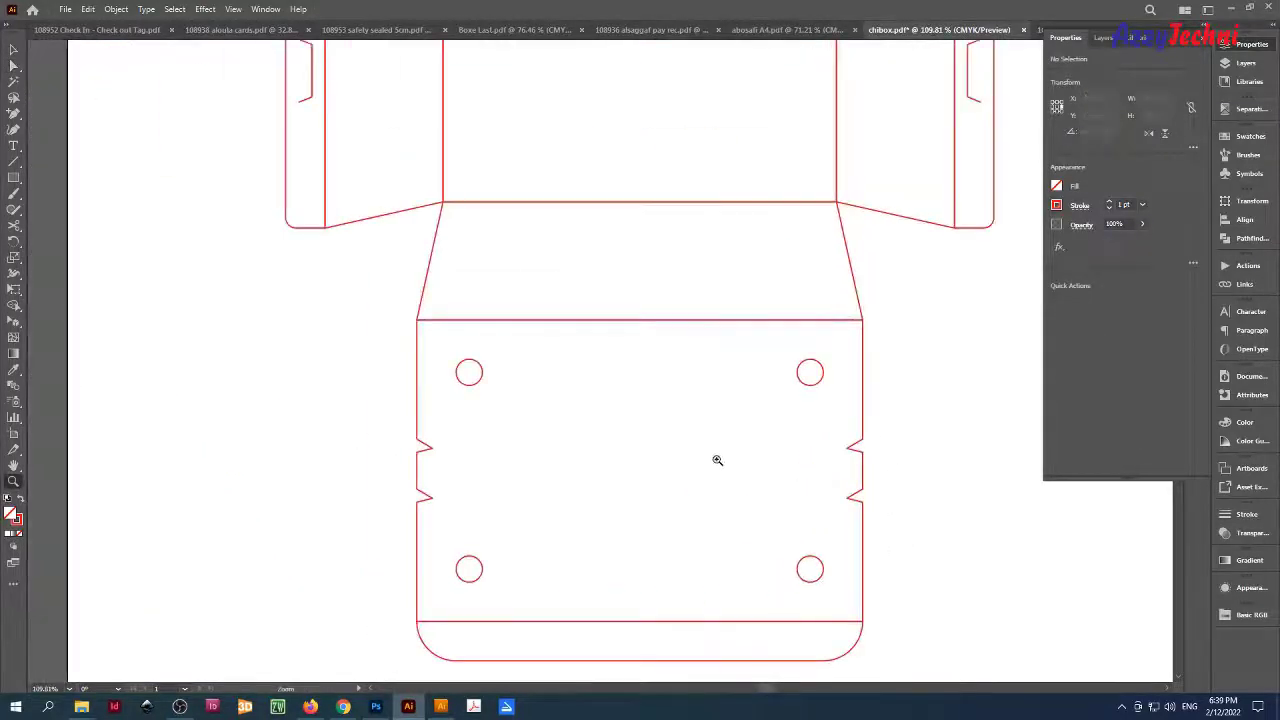
pyautogui.moveTo(926, 548); pyautogui.dragTo(889, 388)
pyautogui.press('z')
pyautogui.hotkey('ctrl', '0')
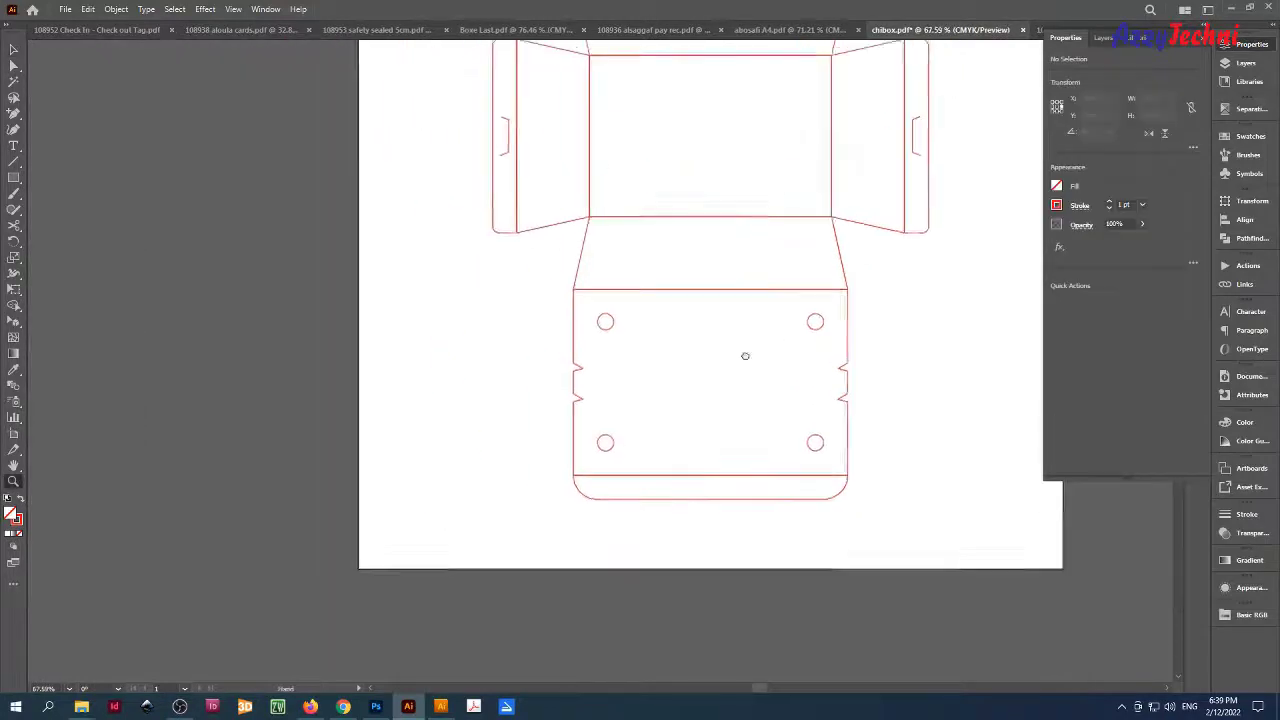
# - Paste a copy of the notched left edge and rotate it to horizontal
pyautogui.press('v')
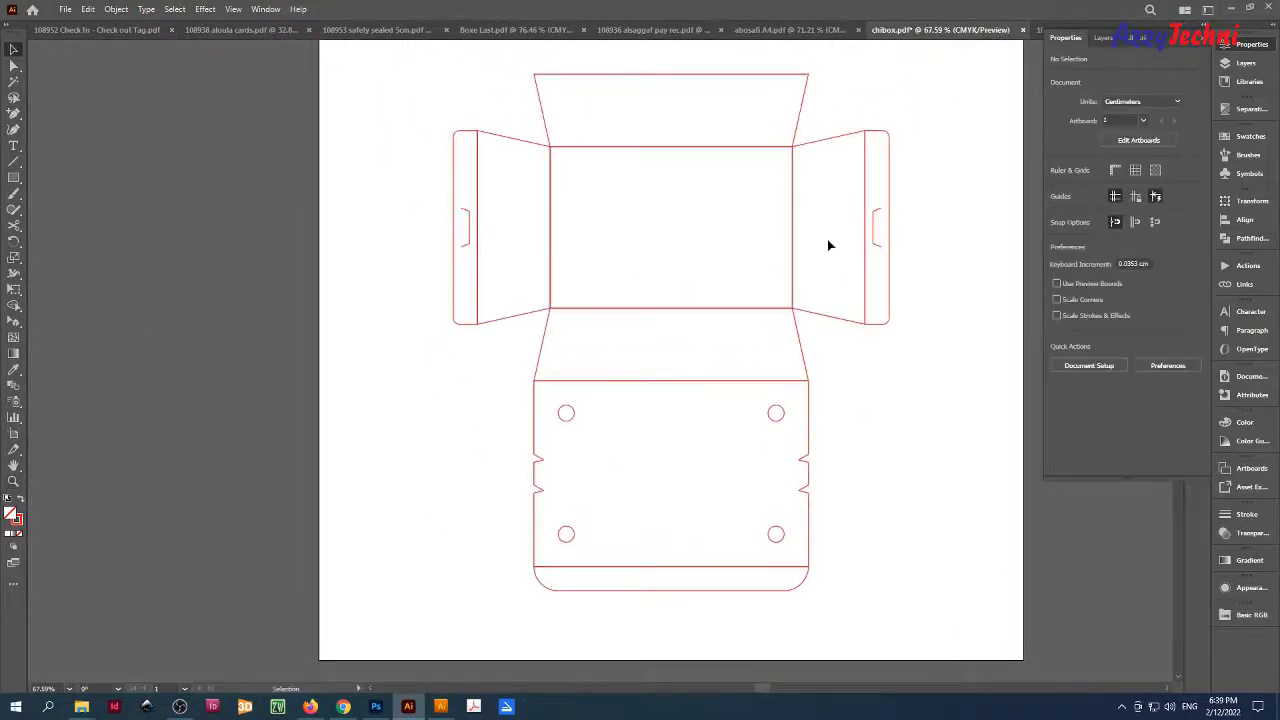
pyautogui.press('a')
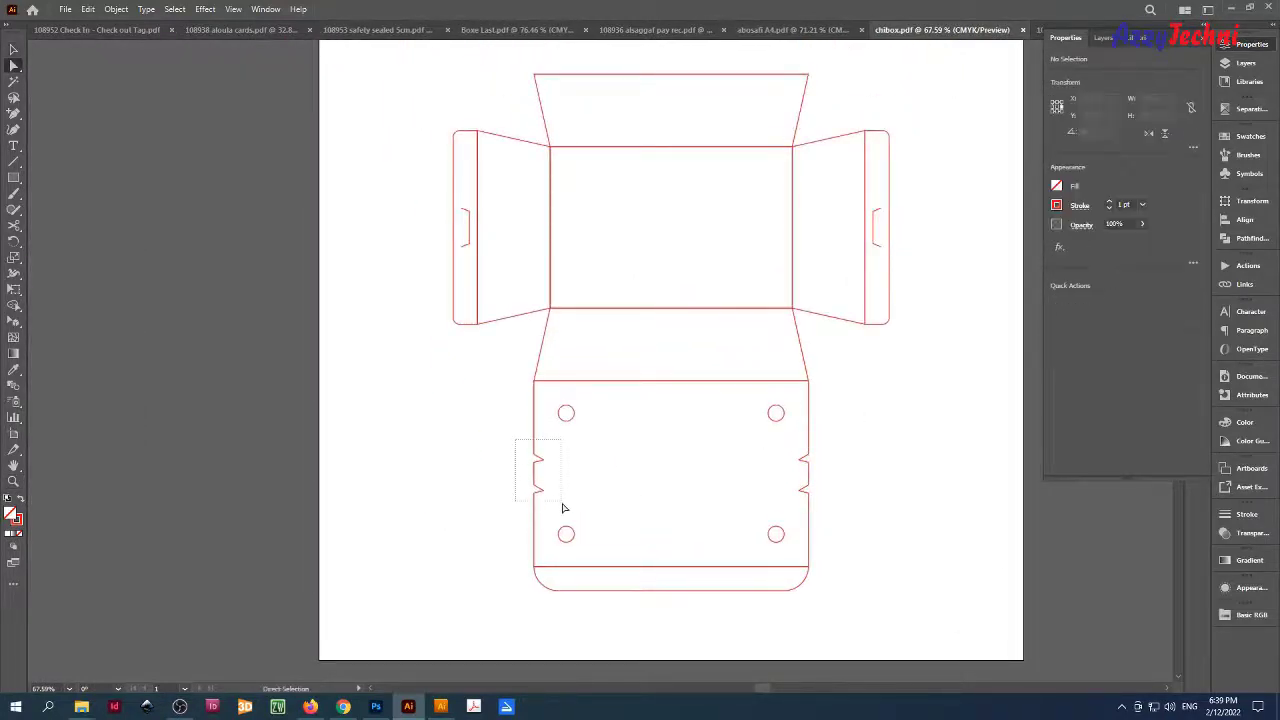
pyautogui.moveTo(515, 440); pyautogui.dragTo(568, 508)
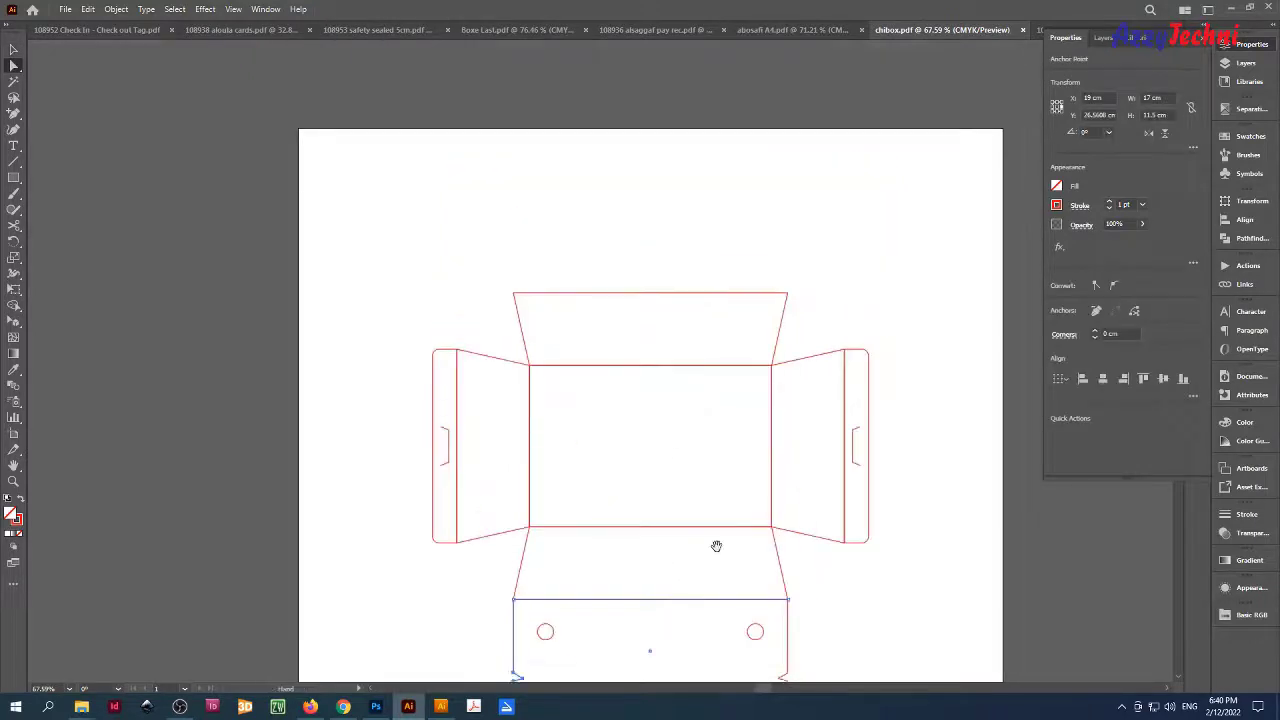
pyautogui.scroll(5, 680, 450)
pyautogui.hotkey('ctrl', 'v')
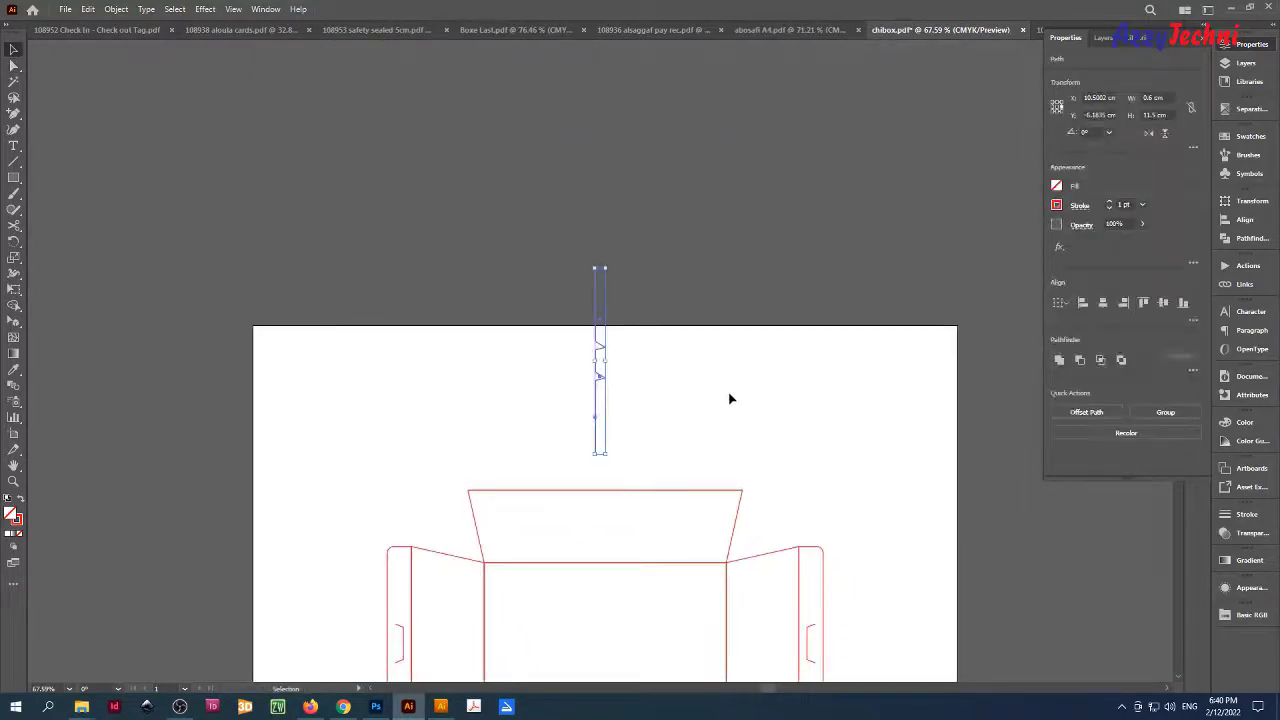
pyautogui.scroll(2, 589, 429)
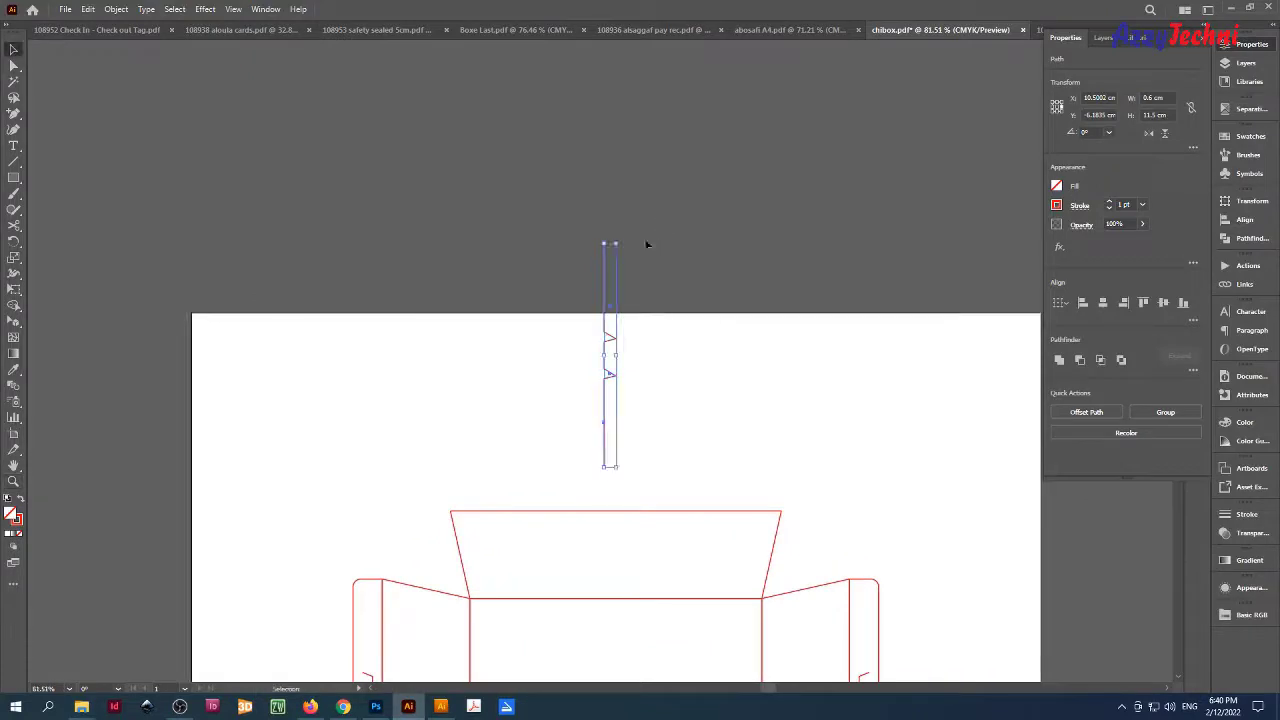
pyautogui.moveTo(620, 241); pyautogui.dragTo(564, 444)
# - Level the notched line by moving its left end anchor with a 0 vertical offset
pyautogui.scroll(5, 673, 412)
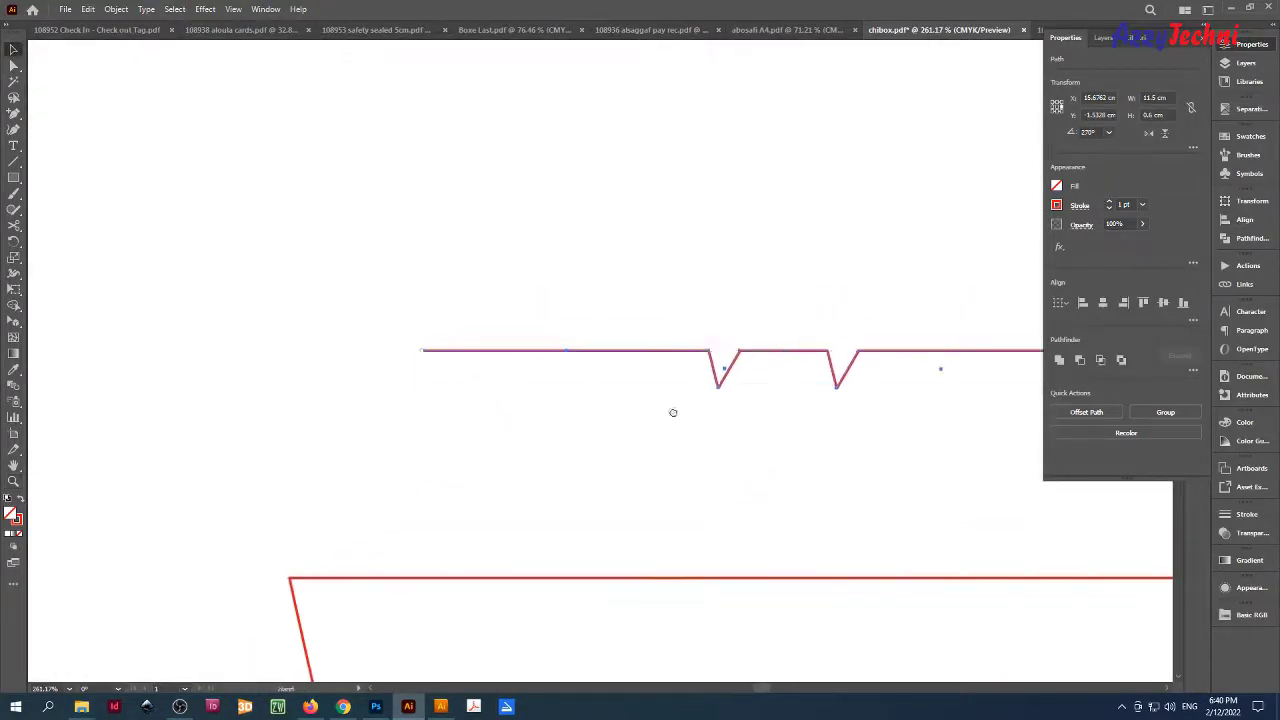
pyautogui.press('m')
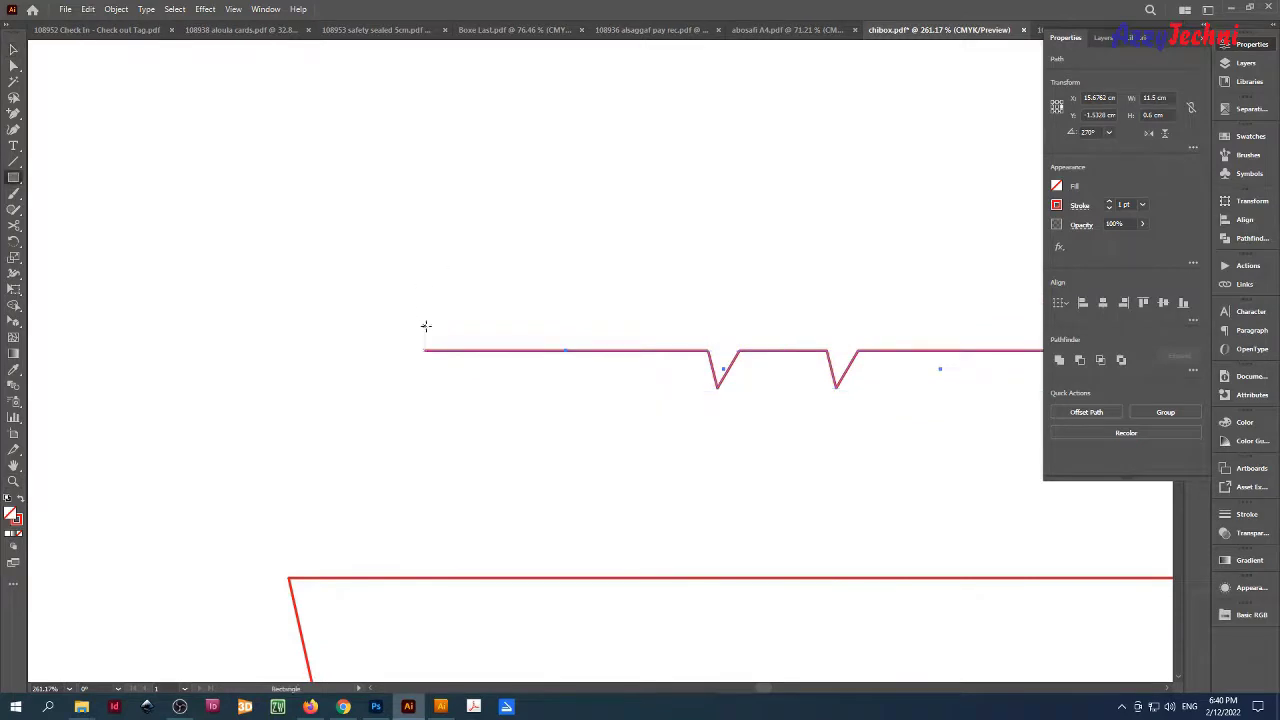
pyautogui.moveTo(426, 326); pyautogui.dragTo(706, 428)
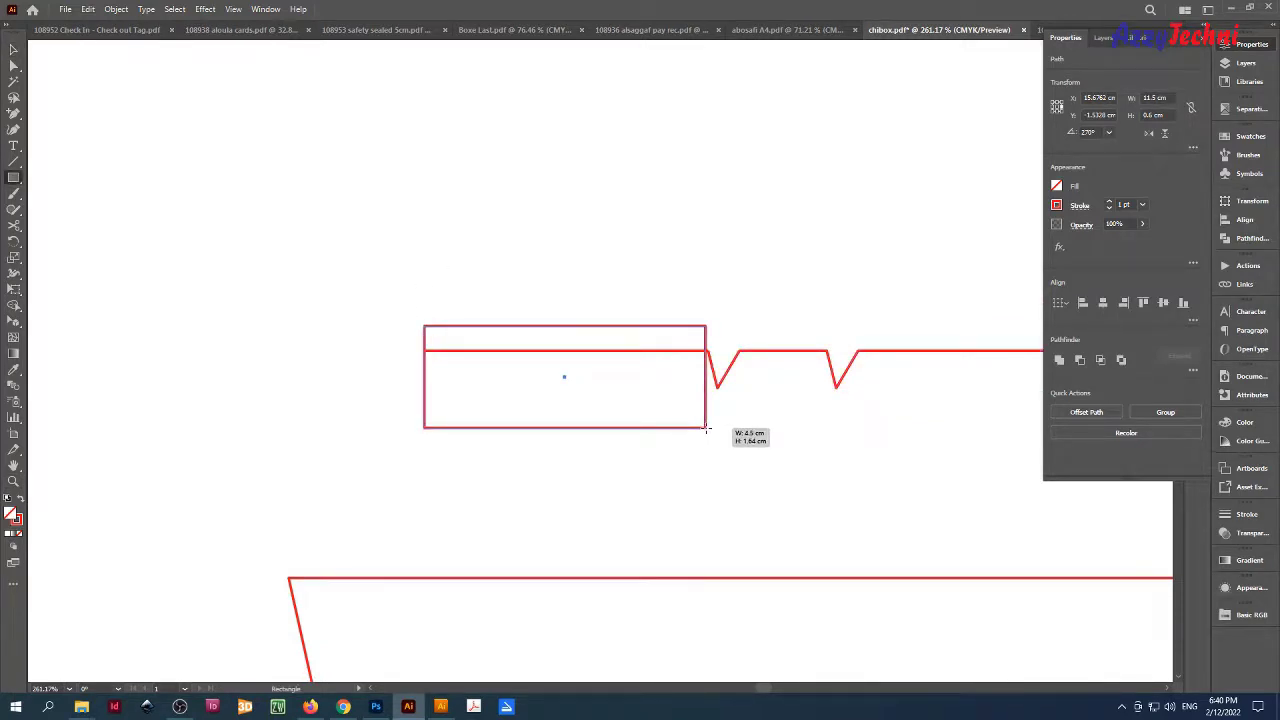
pyautogui.press('Delete')
pyautogui.press('a')
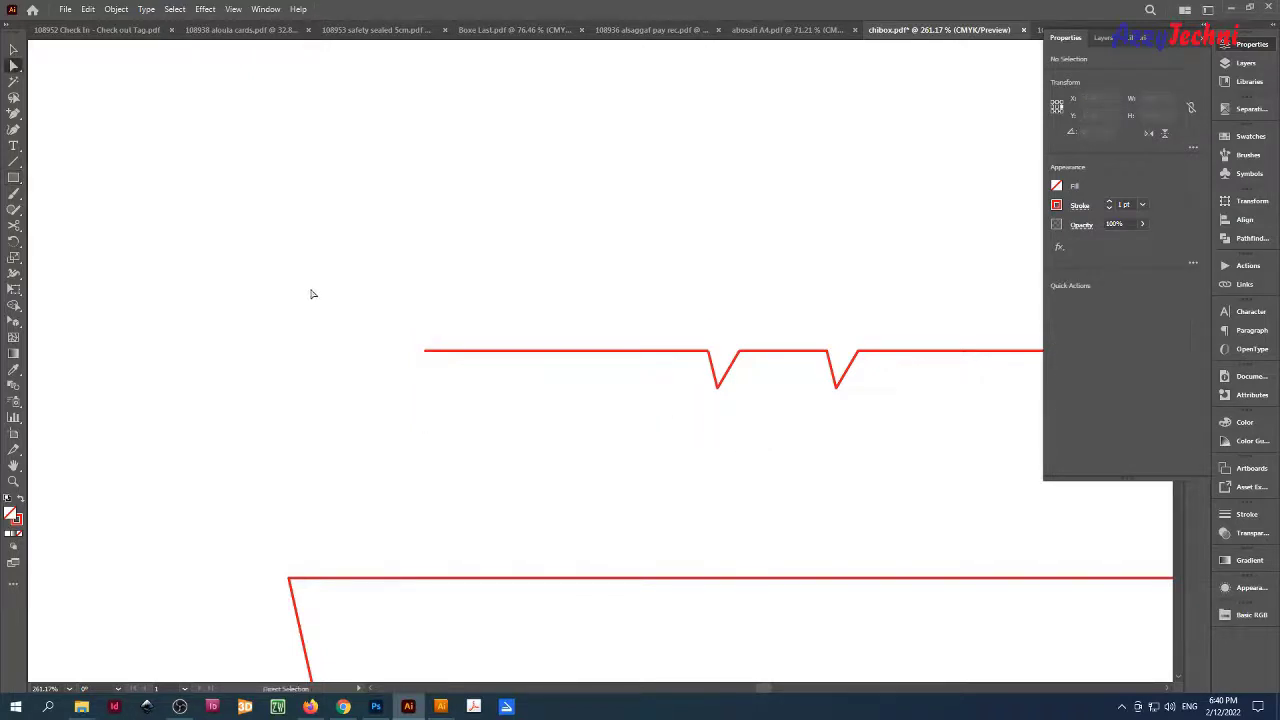
pyautogui.moveTo(311, 294); pyautogui.dragTo(490, 416)
pyautogui.press('Return')
pyautogui.press('Tab')
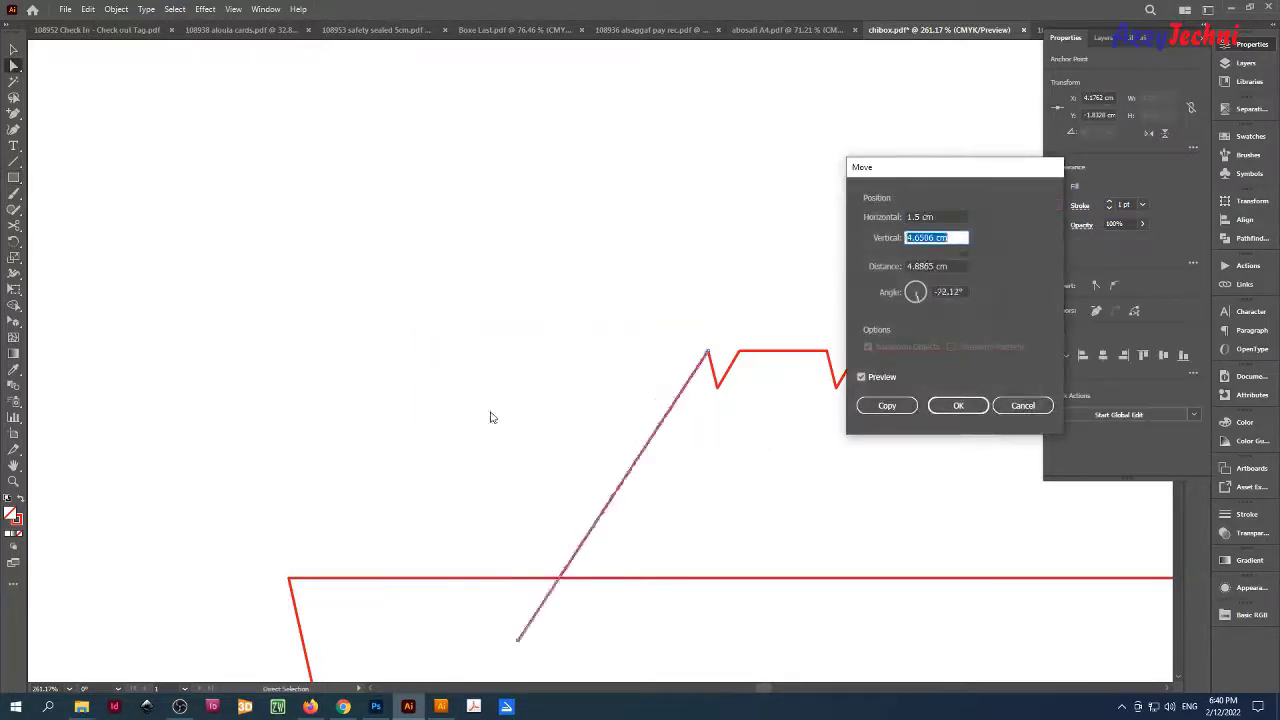
pyautogui.write('0')
pyautogui.press('Return')
# - Trim the line's extra right segment and place the notches on the top flap's upper edge
pyautogui.hscroll(3, 569, 394)
pyautogui.scroll(-1, 569, 394)
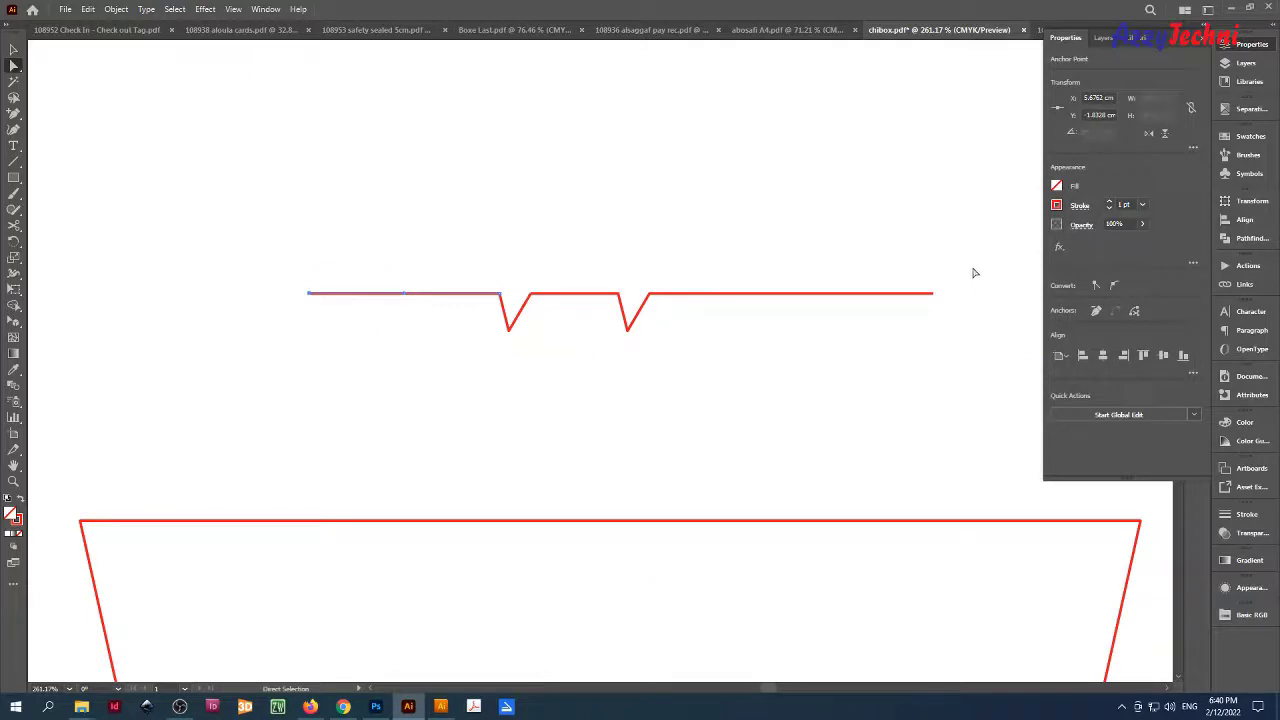
pyautogui.press('Delete')
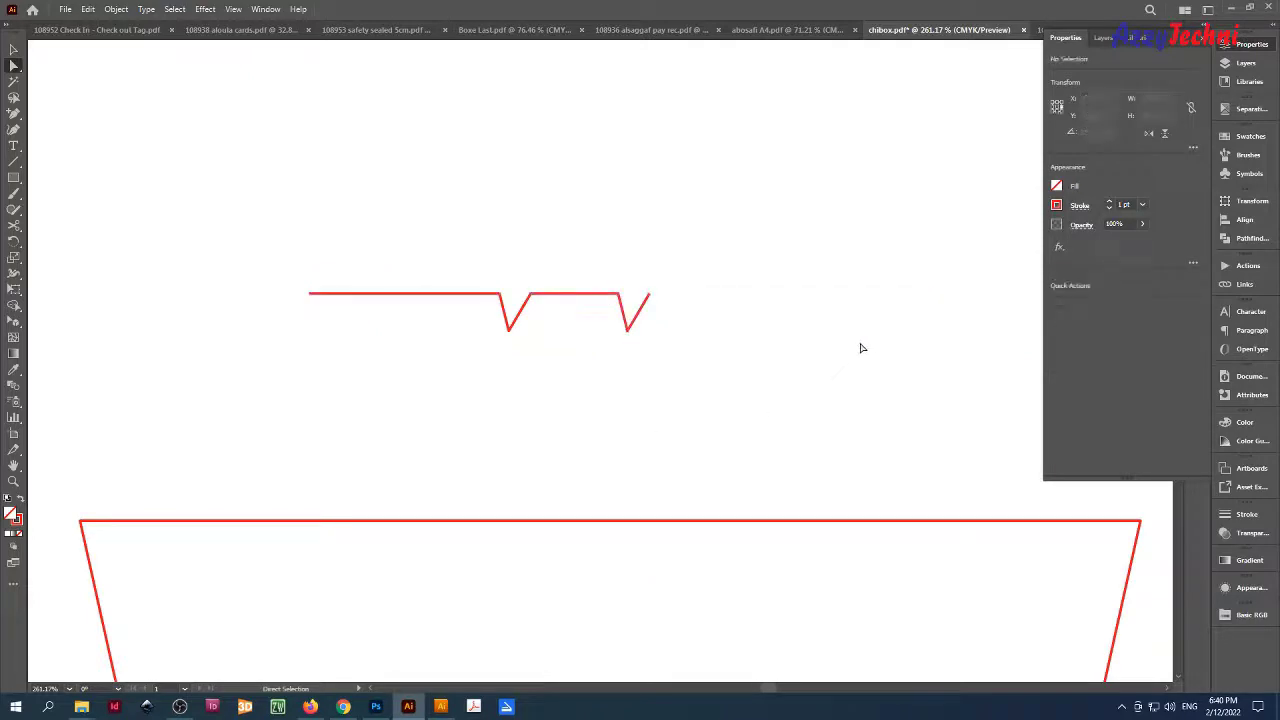
pyautogui.press('v')
pyautogui.hscroll(-3, 543, 288)
pyautogui.click(543, 287)
pyautogui.hscroll(-1, 644, 261)
pyautogui.hscroll(-1, 644, 261)
pyautogui.moveTo(640, 275); pyautogui.dragTo(408, 509)
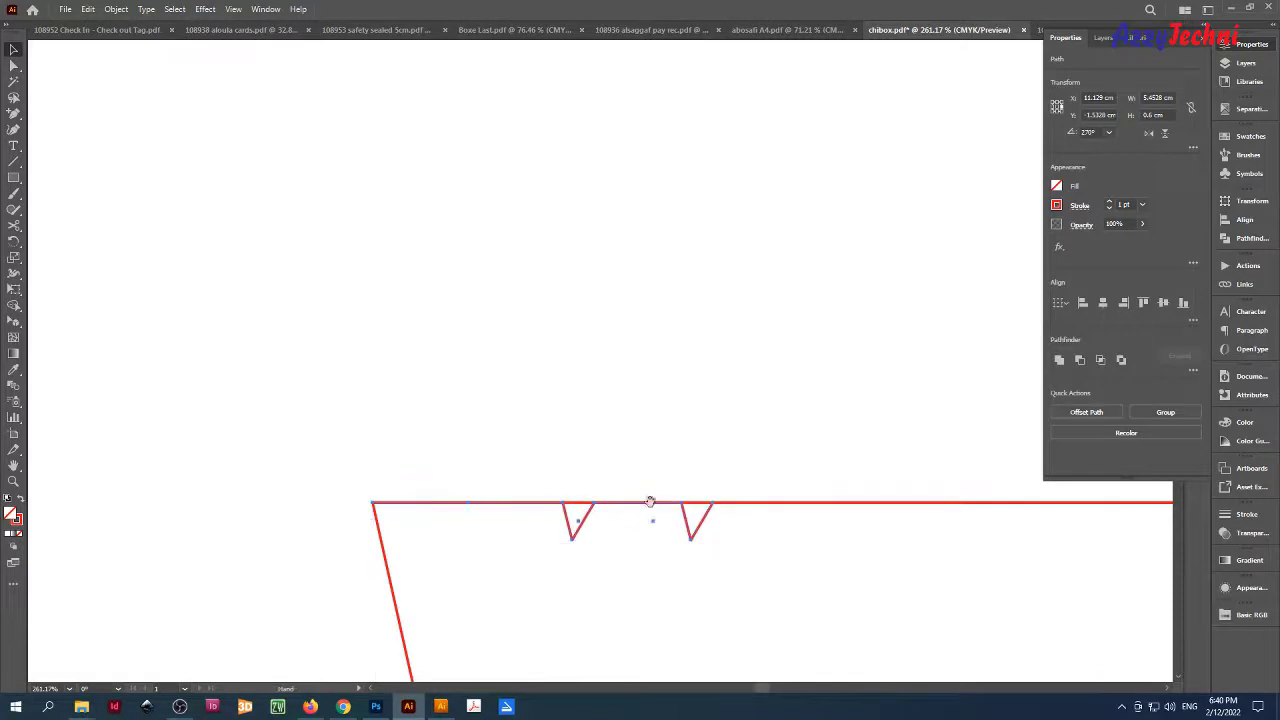
# - Duplicate the notch pair further right along the top flap's edge
pyautogui.scroll(-3, 540, 437)
pyautogui.hscroll(4, 540, 437)
pyautogui.press('z')
pyautogui.keyDown('alt'); pyautogui.click(585, 368); pyautogui.keyUp('alt')
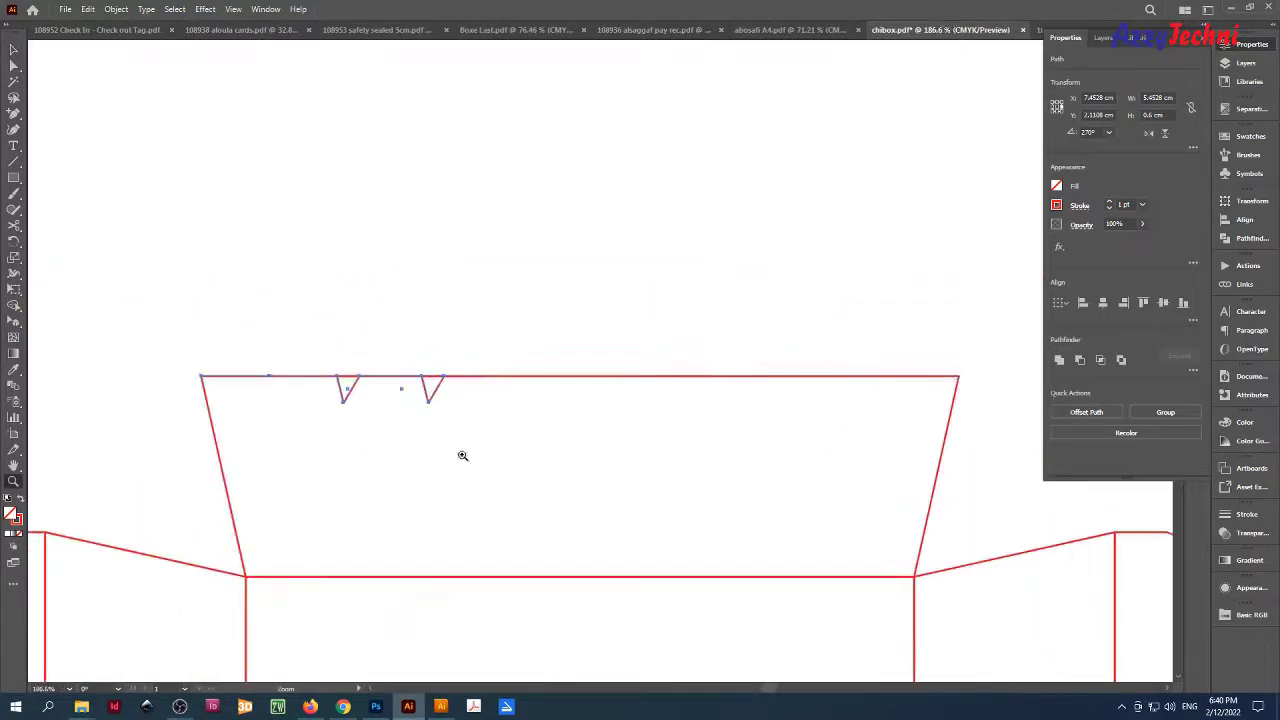
pyautogui.press('v')
pyautogui.moveTo(436, 395); pyautogui.dragTo(821, 395)
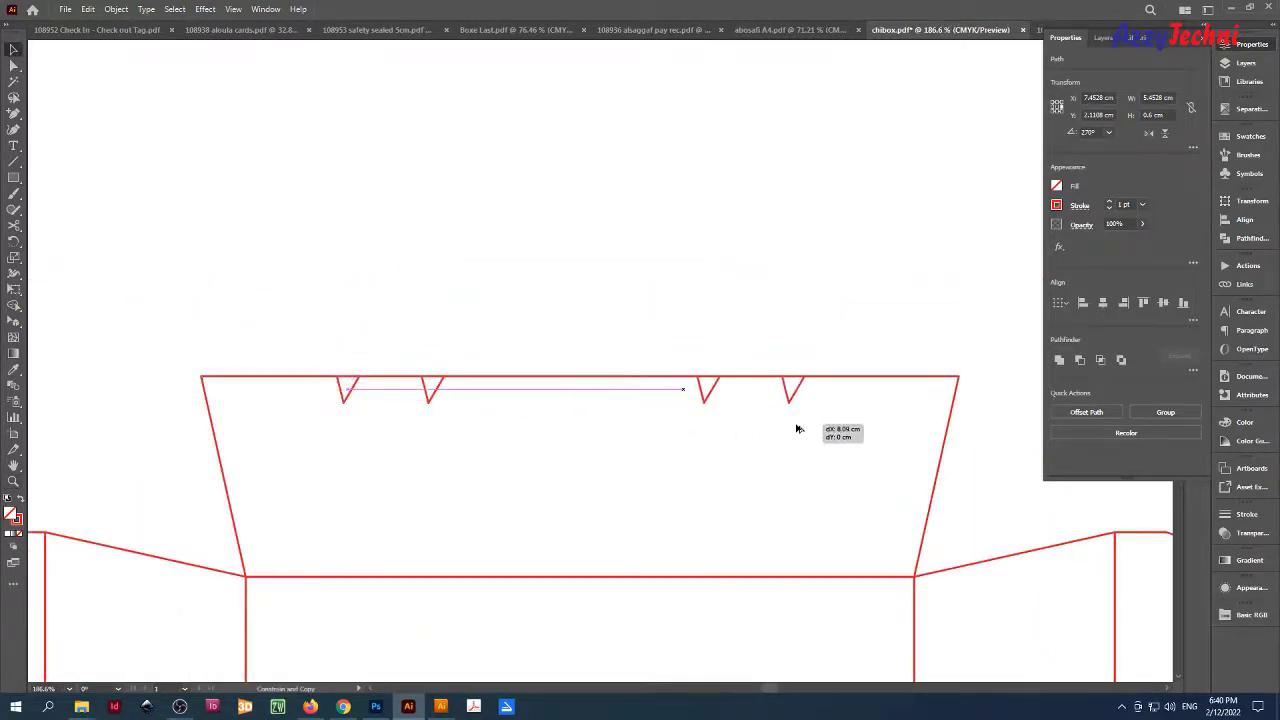
pyautogui.scroll(1, 909, 351)
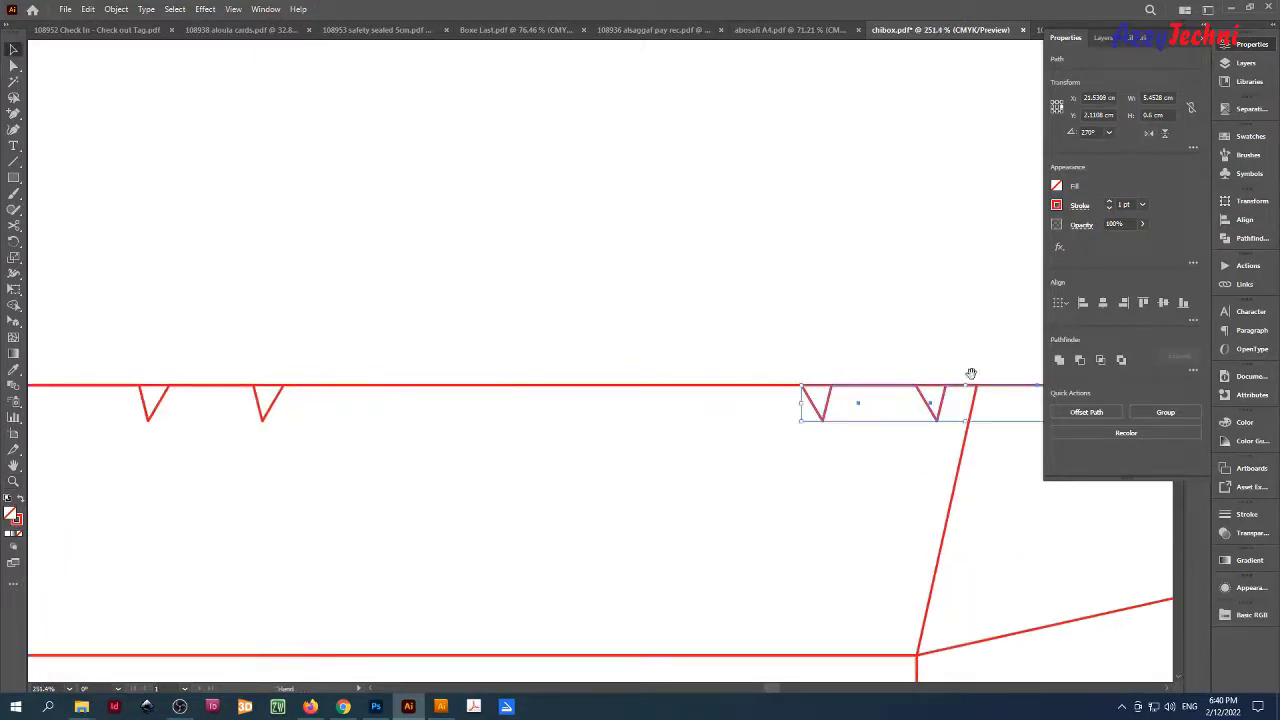
pyautogui.hscroll(3, 971, 374)
# - Alt-drag a copy of the left flap's slot and place it on the panel's bottom edge
pyautogui.moveTo(651, 410); pyautogui.dragTo(501, 461)
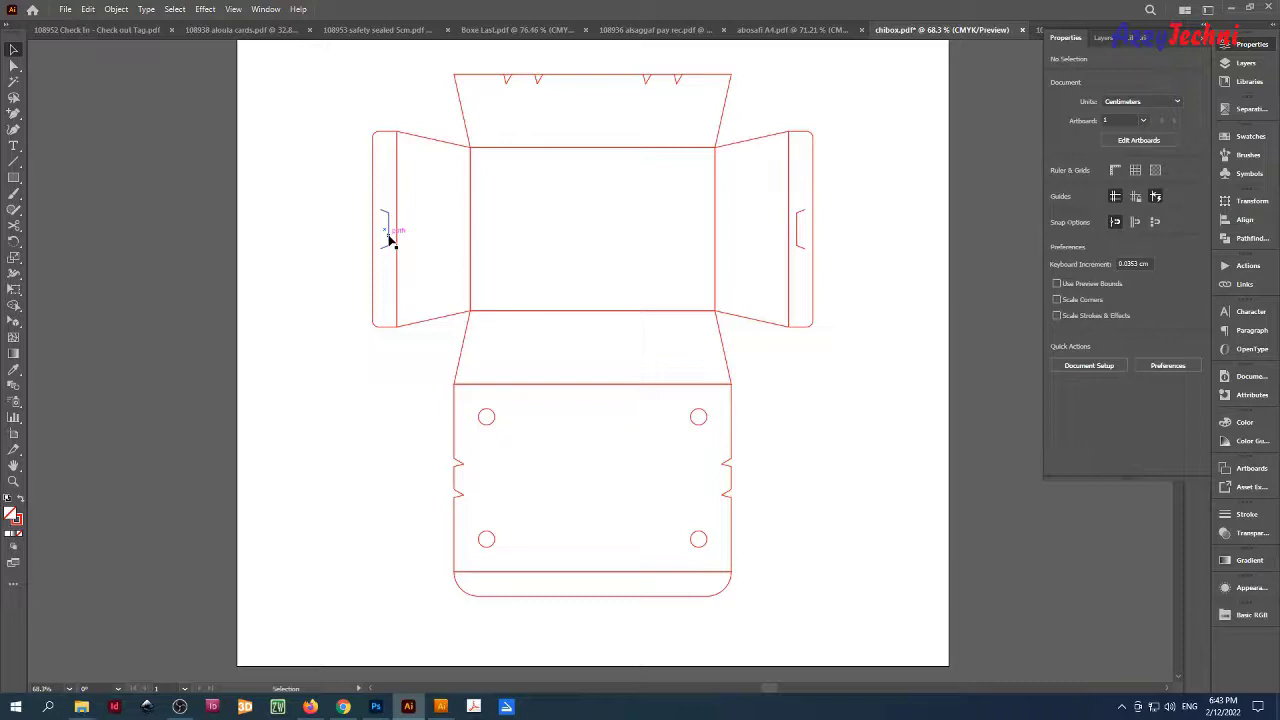
pyautogui.click(386, 230)
pyautogui.click(543, 220)
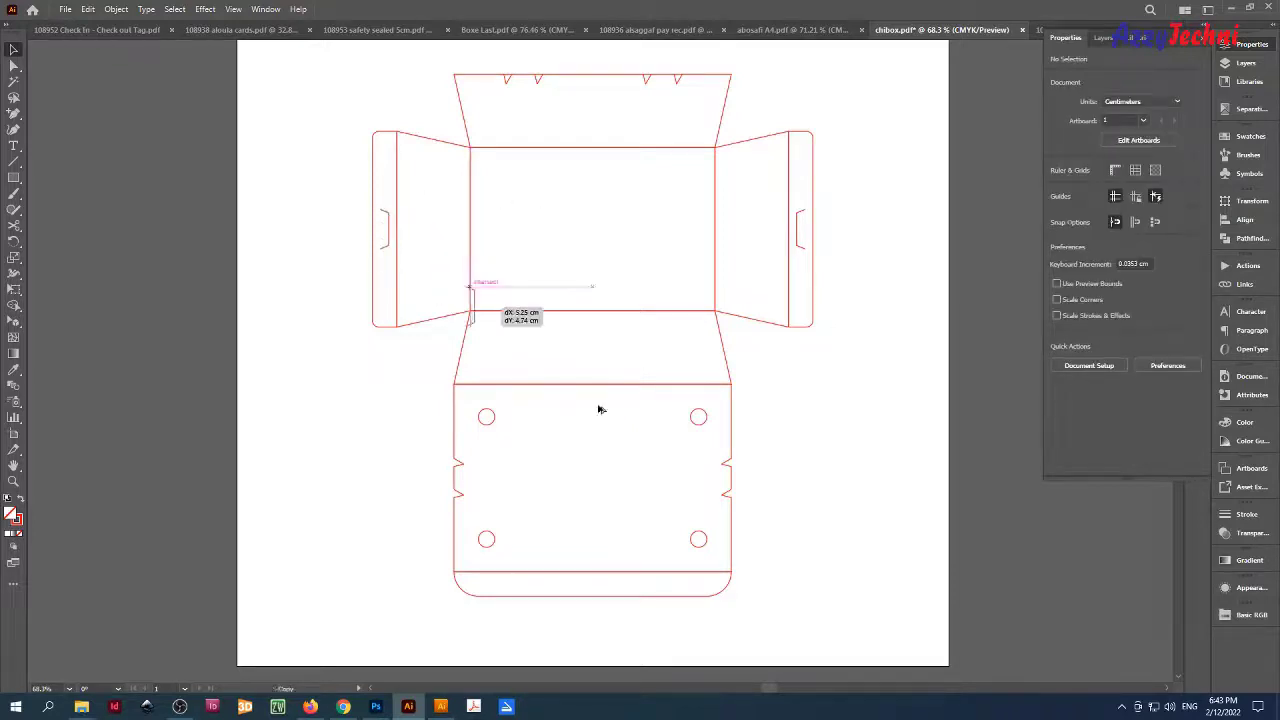
pyautogui.moveTo(386, 229)
pyautogui.mouseDown()
pyautogui.moveTo(621, 478)
pyautogui.moveTo(563, 474)
pyautogui.mouseUp()
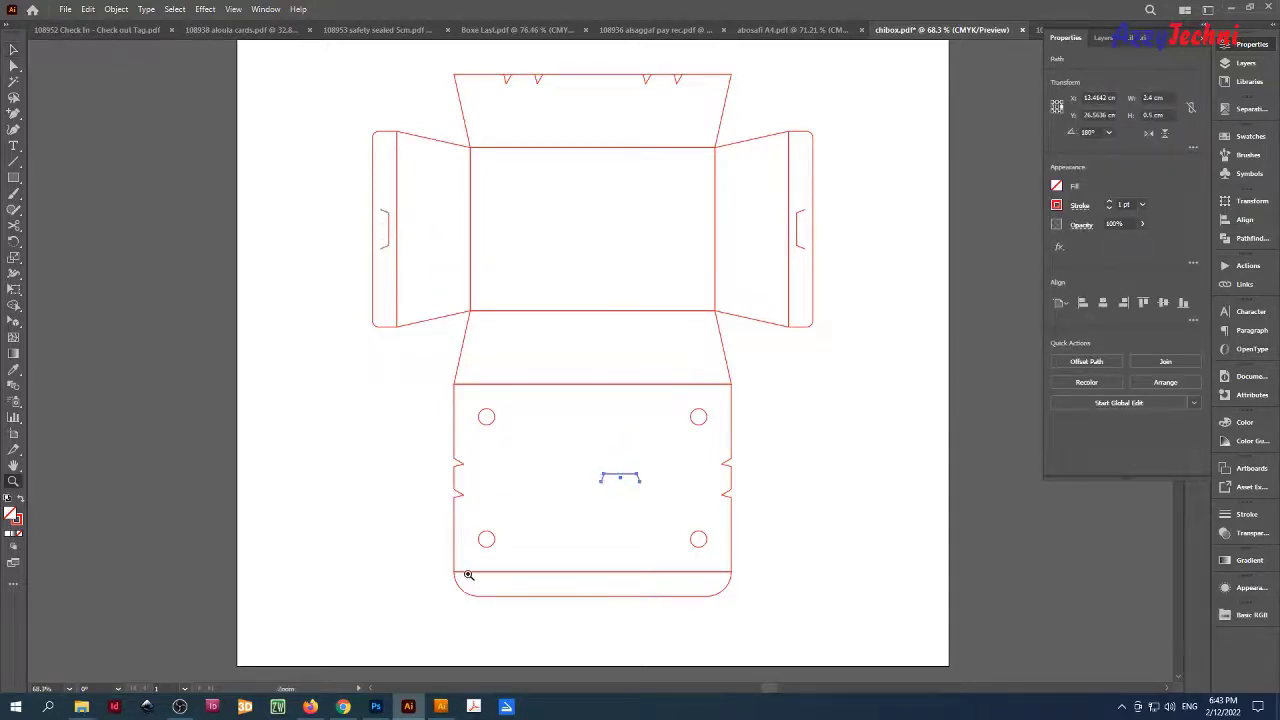
pyautogui.scroll(5, 463, 571)
pyautogui.hscroll(2, 794, 400)
pyautogui.moveTo(824, 186); pyautogui.dragTo(243, 561)
# - Apply an exact Move offset to the notch copy, then zoom back out
pyautogui.press('Return')
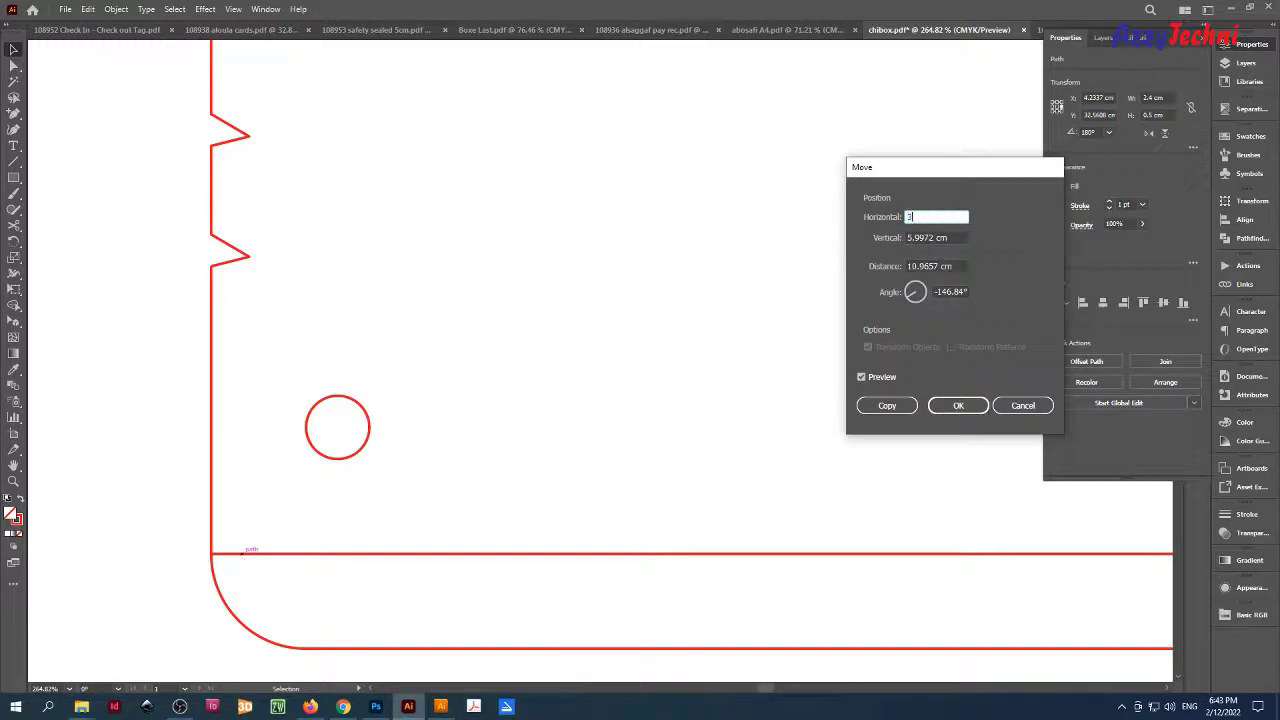
pyautogui.press('Tab')
pyautogui.press('Return')
pyautogui.hotkey('ctrl', '1')
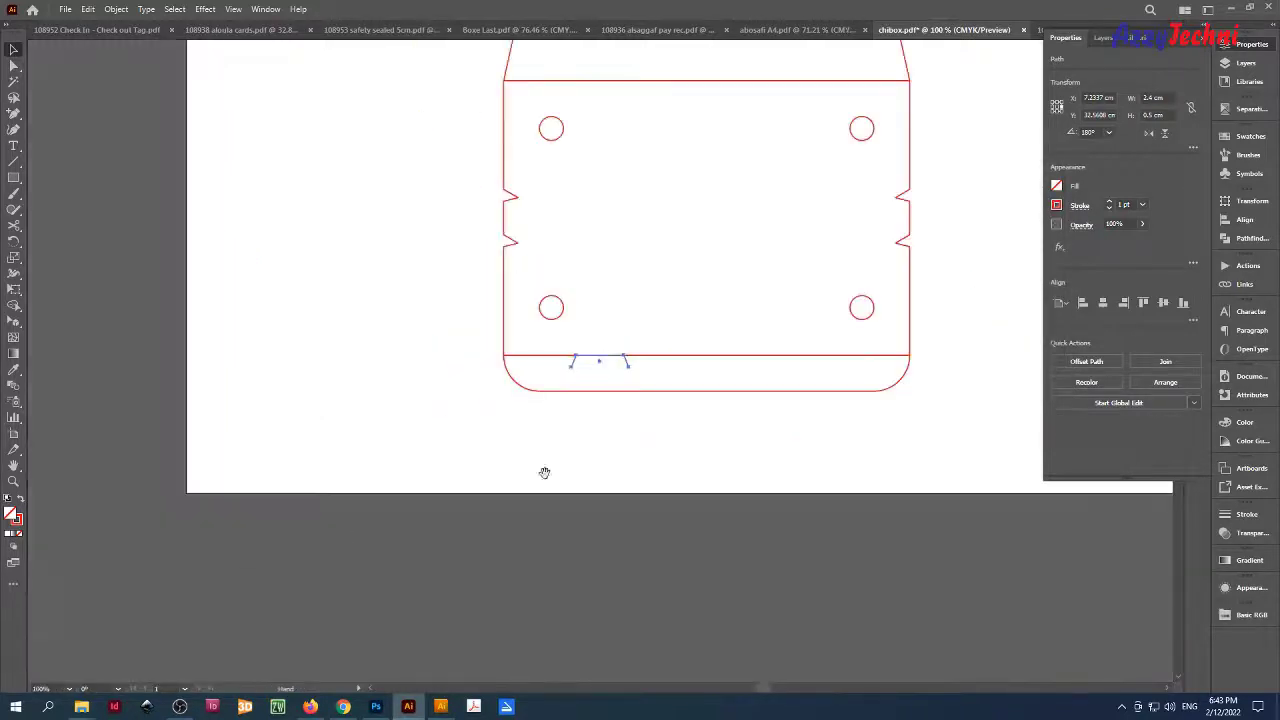
pyautogui.scroll(3, 508, 414)
pyautogui.scroll(3, 386, 540)
# - Duplicate the notch with a 6 cm horizontal Move to form a pair
pyautogui.click(386, 540)
pyautogui.moveTo(223, 523); pyautogui.dragTo(781, 577)
pyautogui.press('Return')
pyautogui.press('Return')
pyautogui.hscroll(-5, 443, 608)
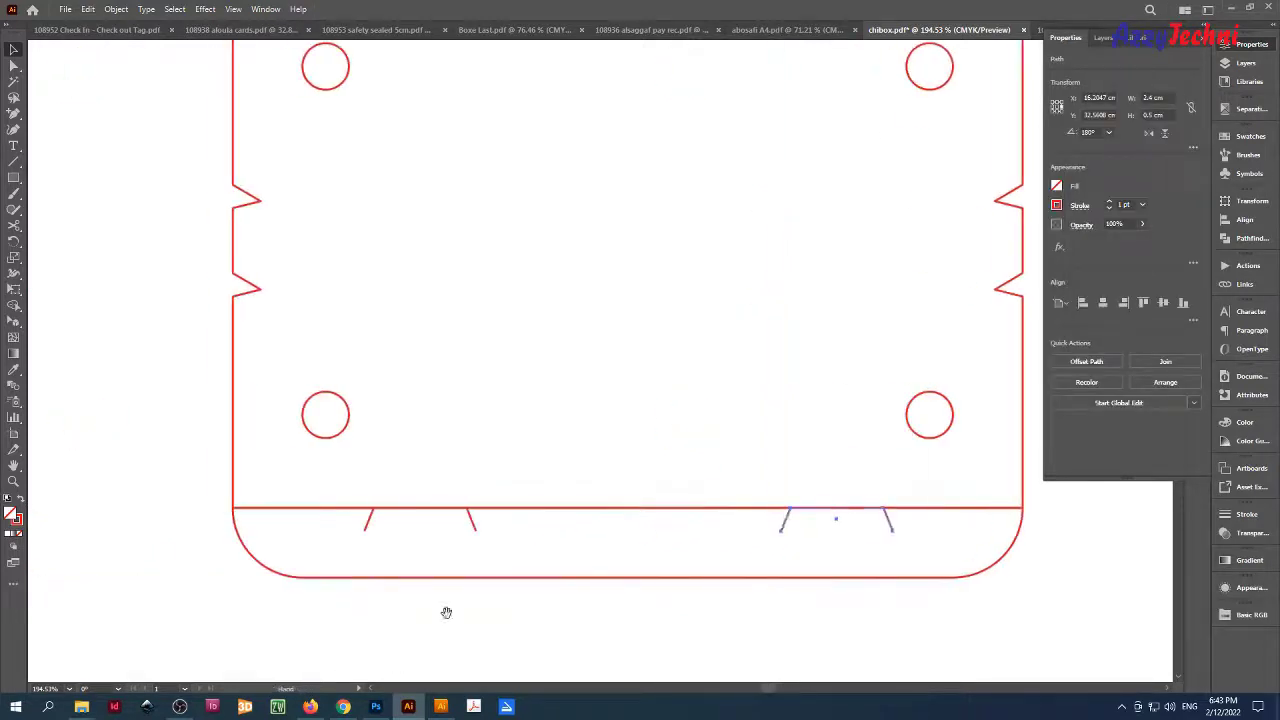
pyautogui.keyDown('shift'); pyautogui.click(474, 527); pyautogui.keyUp('shift')
pyautogui.press('Return')
pyautogui.write('6')
pyautogui.press('Tab')
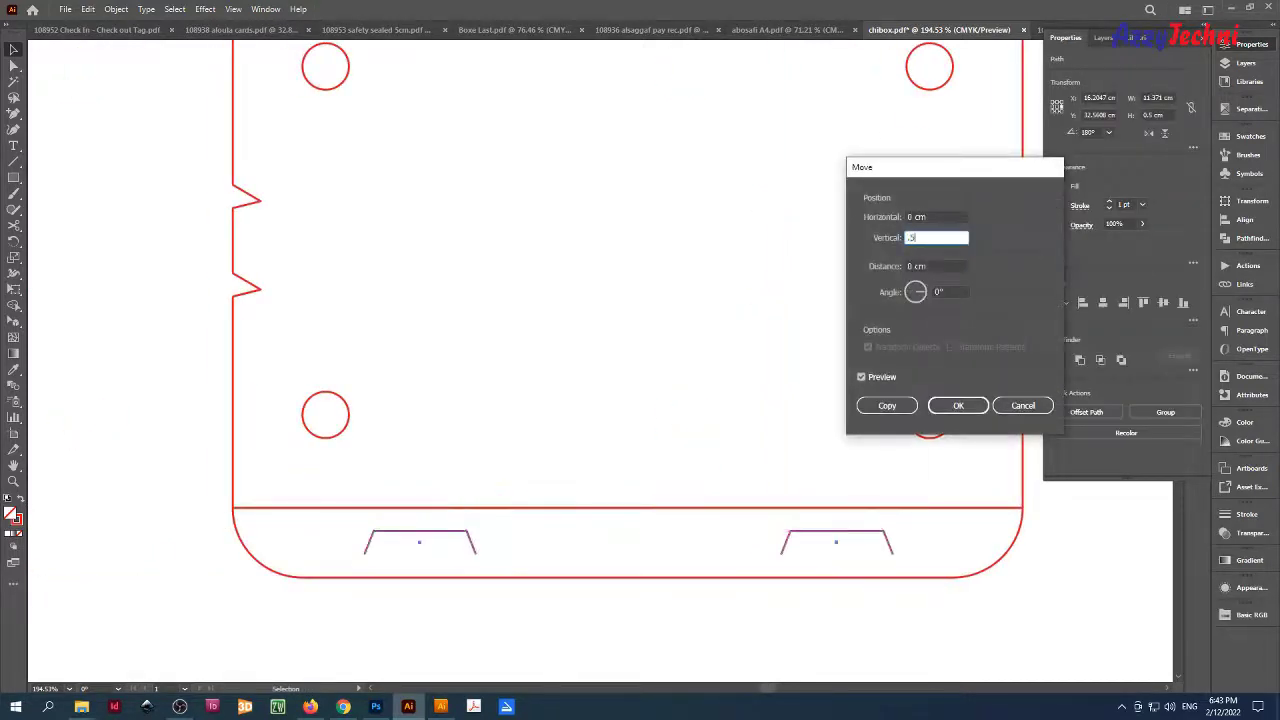
pyautogui.press('Return')
pyautogui.click(574, 620)
# - Select both bottom-flap slots and move them straight up to the top flap
pyautogui.hotkey('ctrl', '1')
pyautogui.scroll(-2, 531, 443)
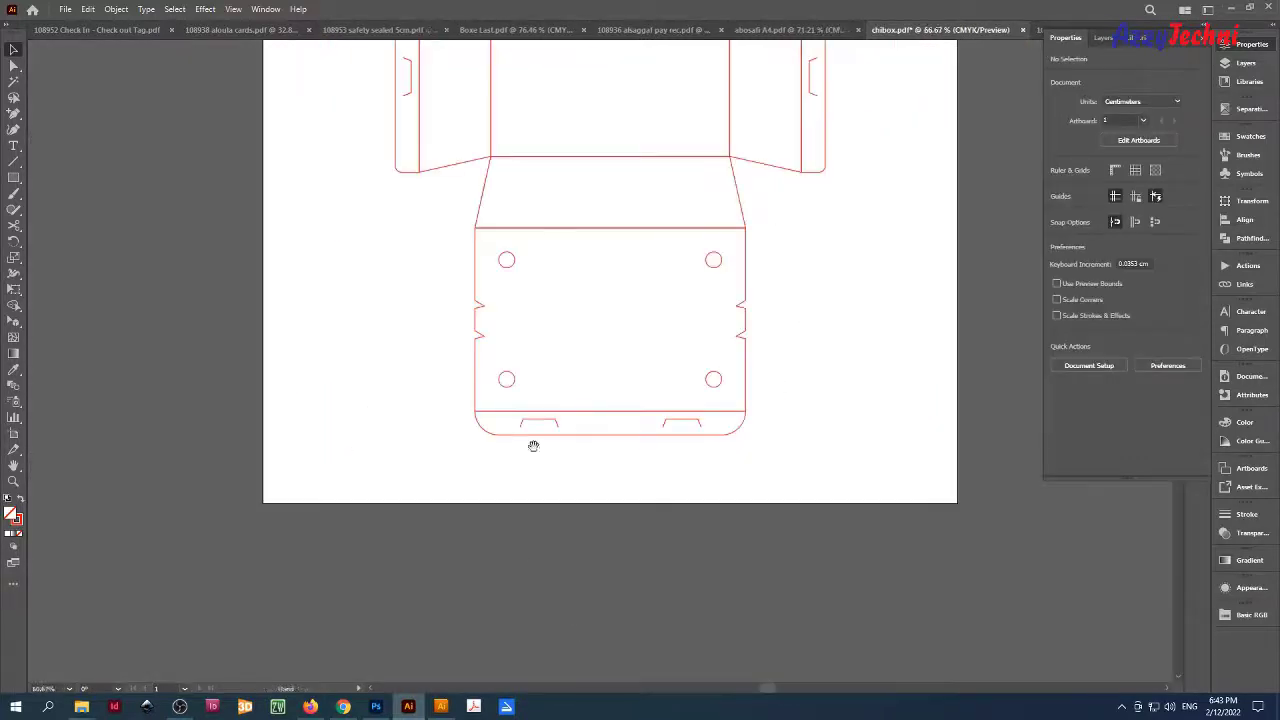
pyautogui.scroll(3, 600, 500)
pyautogui.click(675, 618)
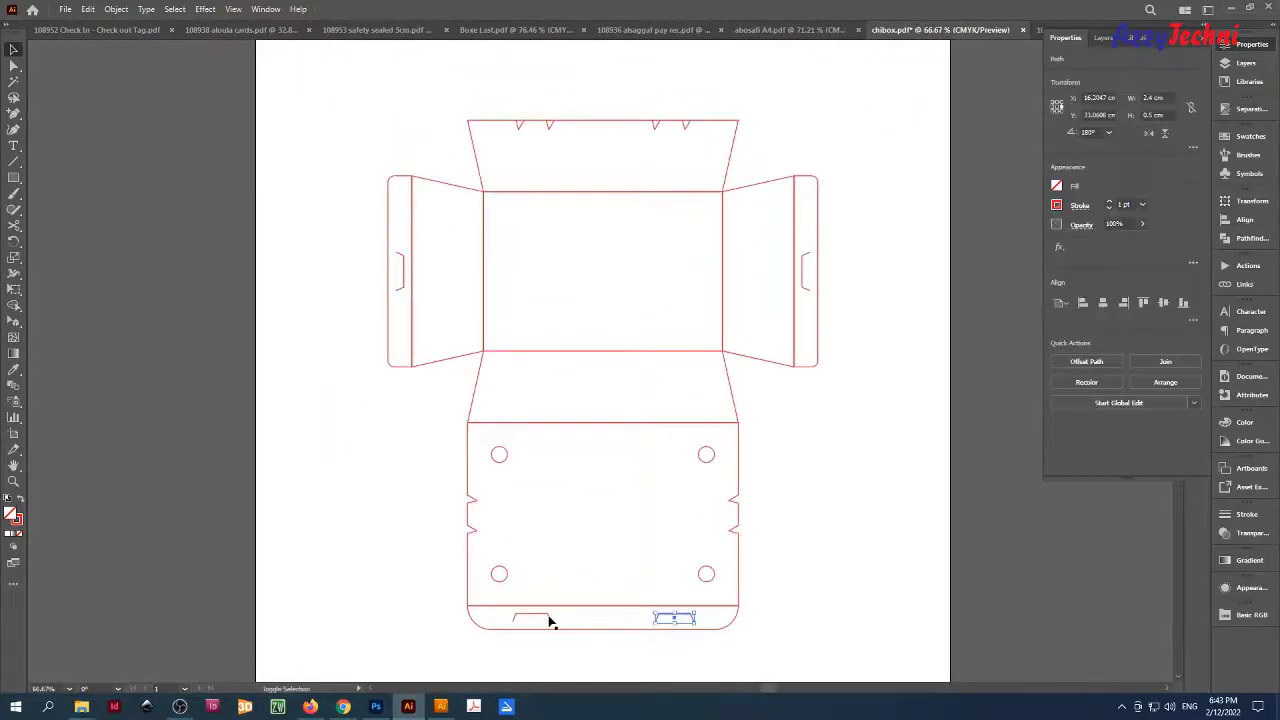
pyautogui.keyDown('shift'); pyautogui.click(532, 618); pyautogui.keyUp('shift')
pyautogui.scroll(1, 596, 568)
pyautogui.moveTo(531, 626); pyautogui.dragTo(593, 77)
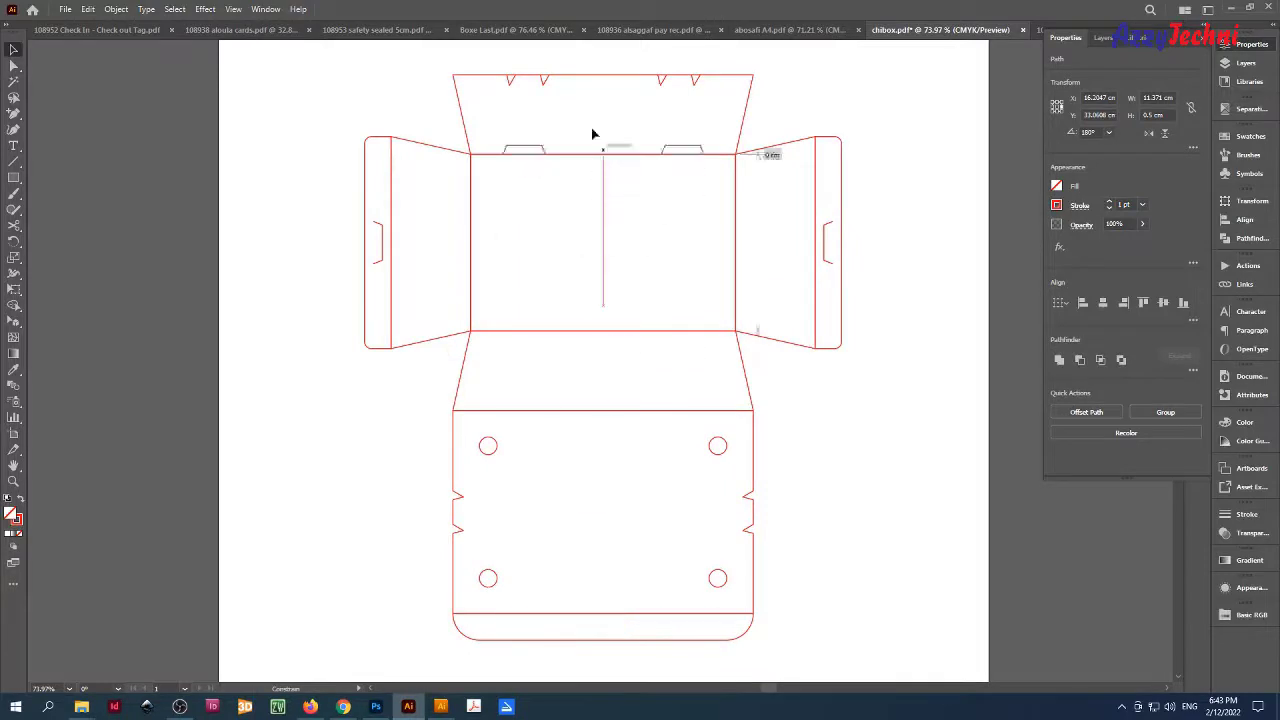
# - Flip the slots vertically and nudge them along the top edge toward the V notches
pyautogui.press('z')
pyautogui.moveTo(663, 123); pyautogui.dragTo(903, 289)
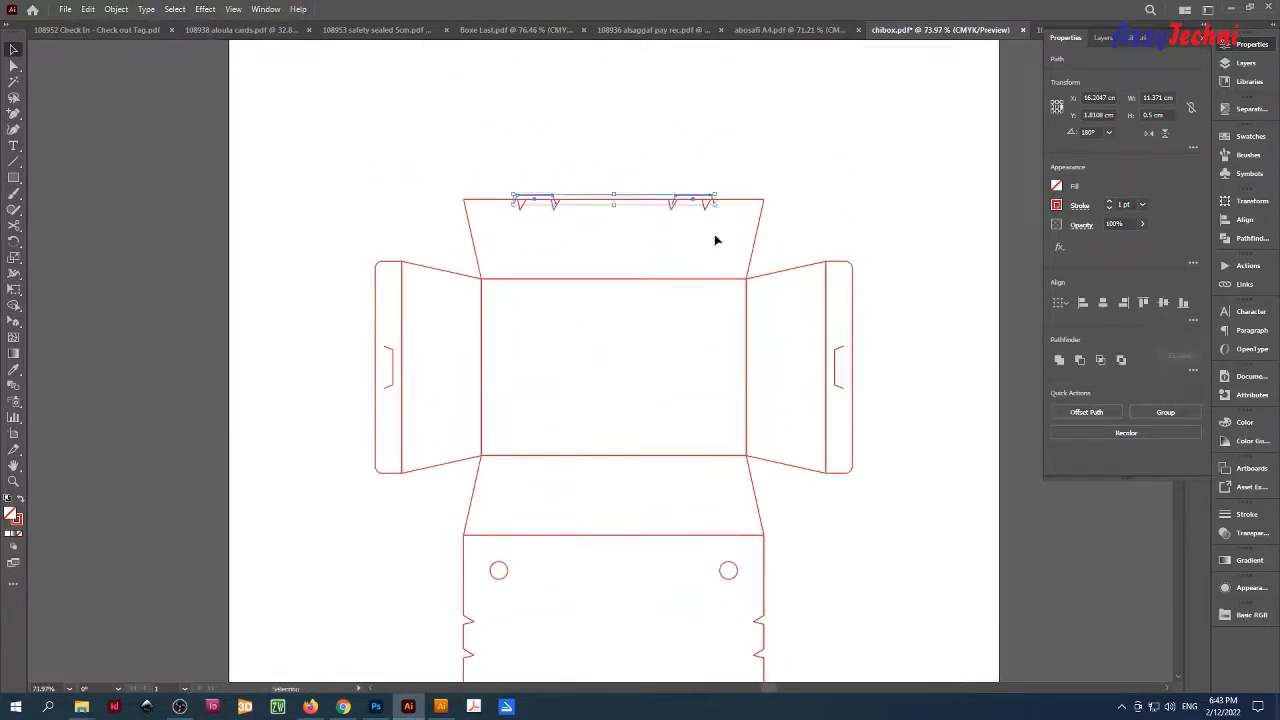
pyautogui.press('v')
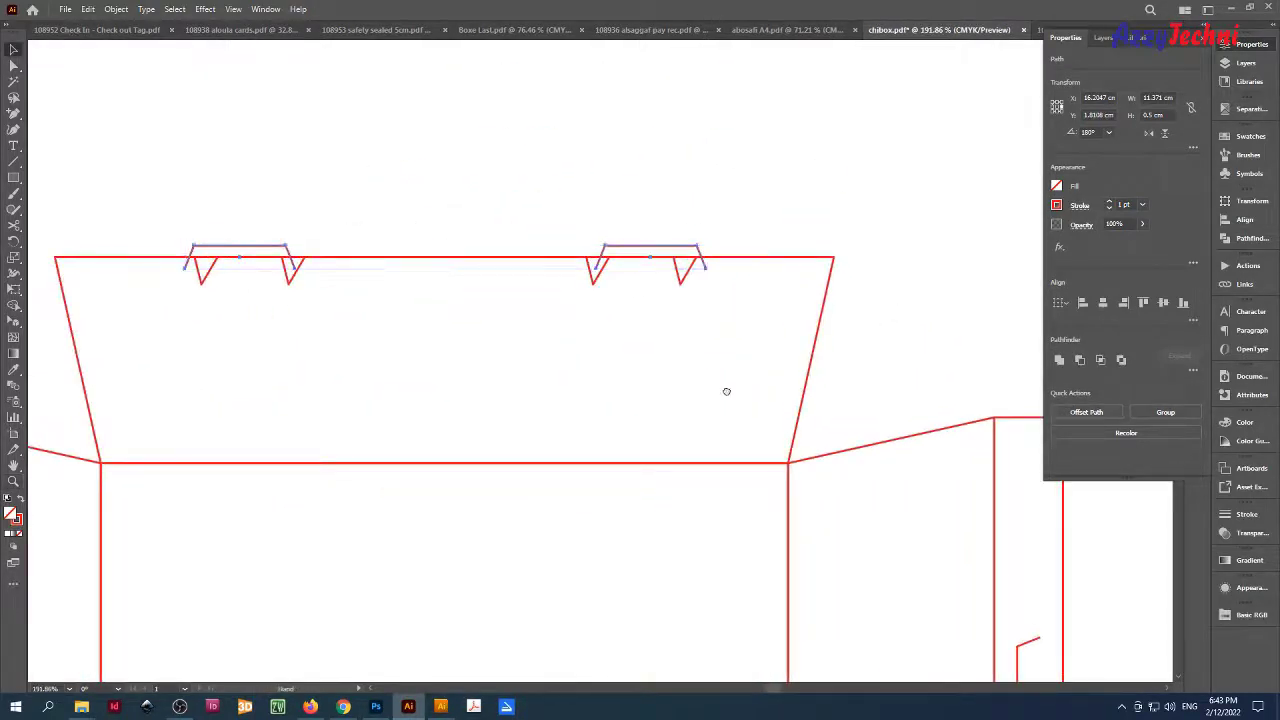
pyautogui.moveTo(726, 391); pyautogui.dragTo(743, 300)
pyautogui.scroll(2, 491, 320)
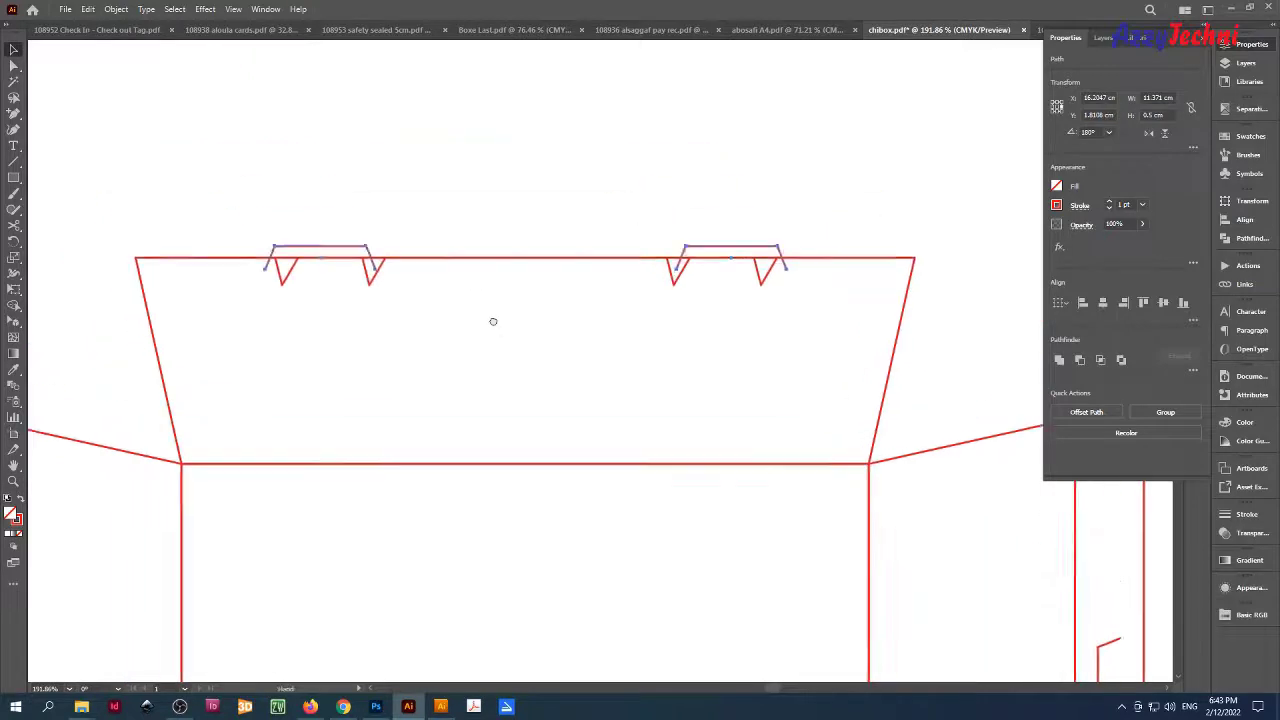
pyautogui.scroll(3, 414, 263)
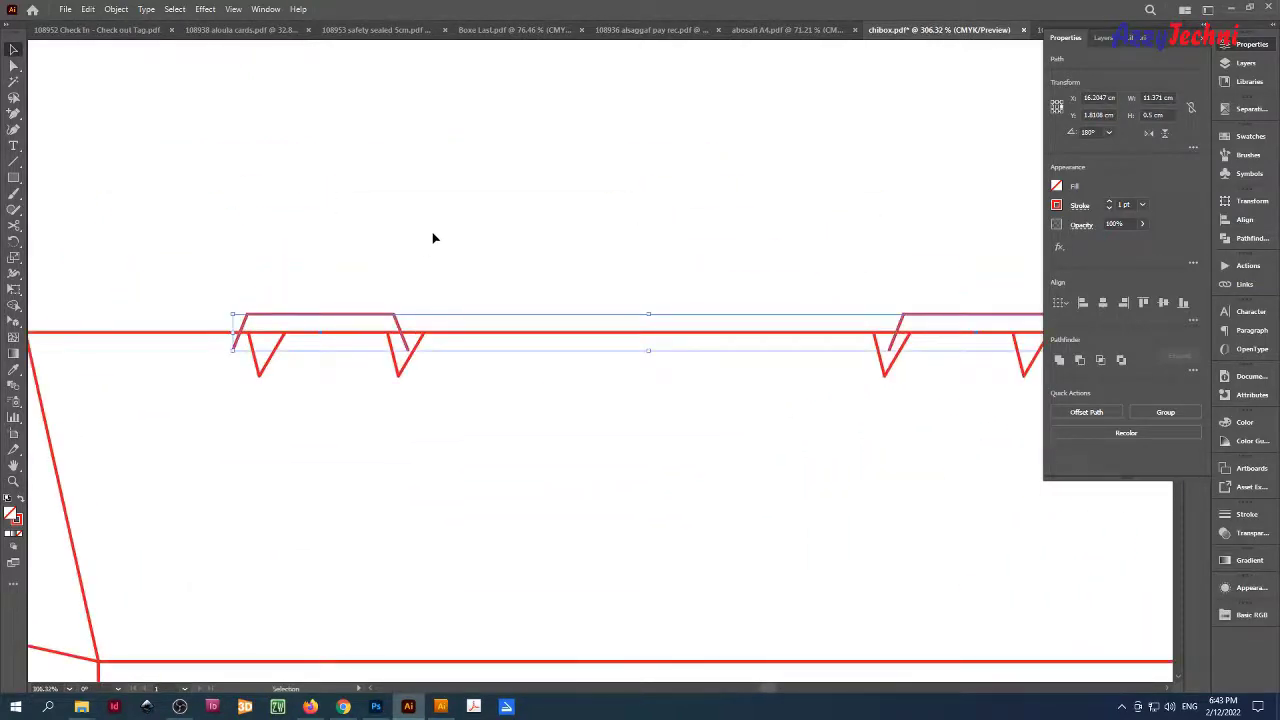
pyautogui.click(1164, 133)
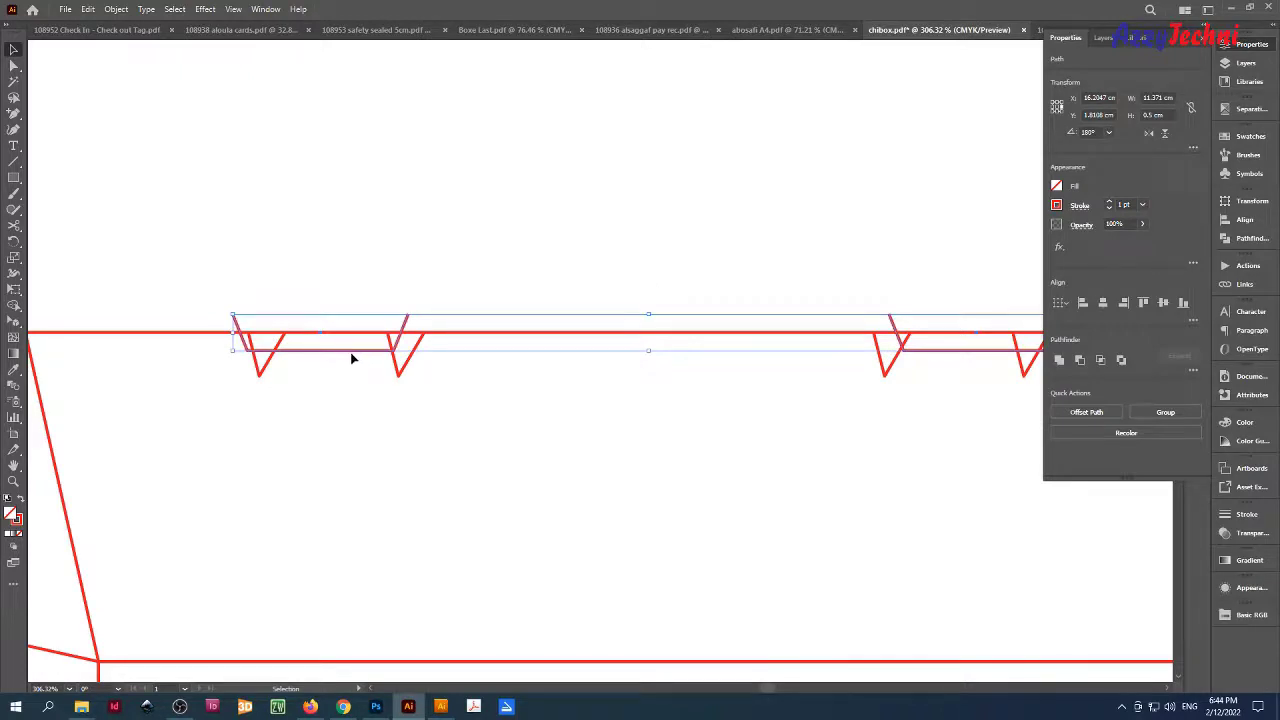
pyautogui.moveTo(350, 358); pyautogui.dragTo(366, 358)
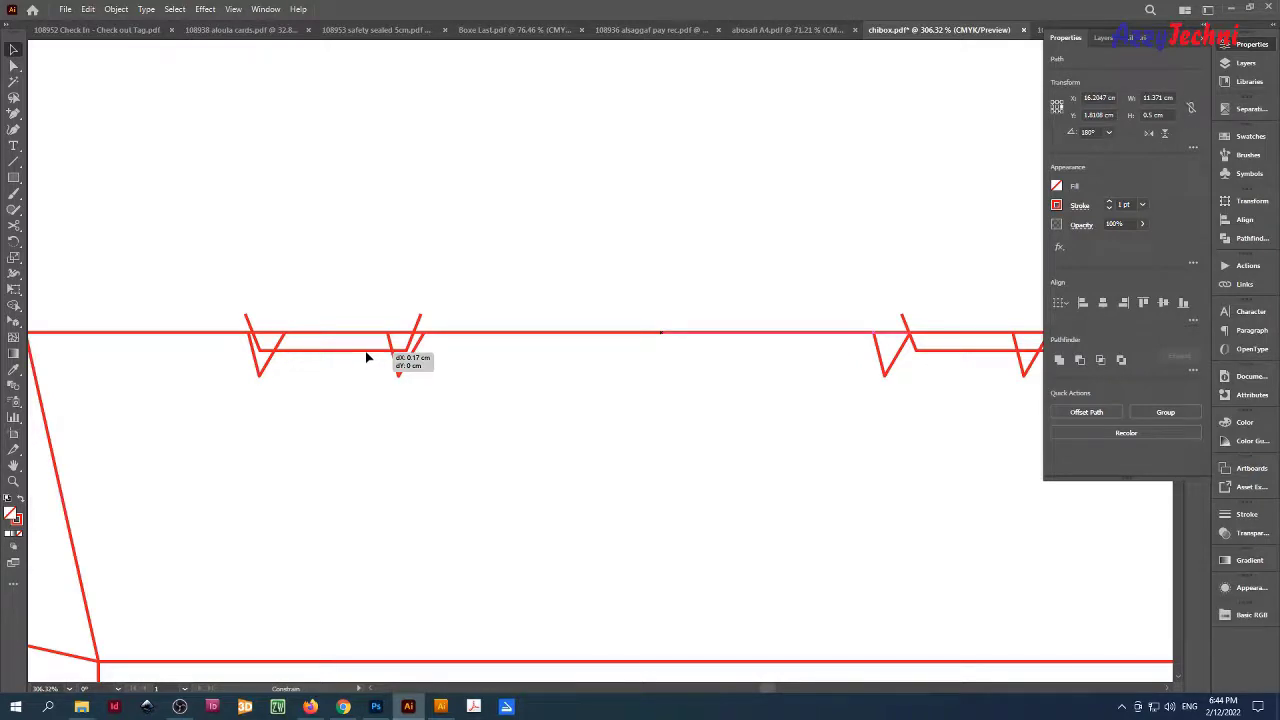
pyautogui.moveTo(366, 358); pyautogui.dragTo(366, 358)
# - Fine-tune the slots' horizontal positions to line up with the lid's V notches
pyautogui.hscroll(3, 655, 380)
pyautogui.moveTo(646, 381); pyautogui.dragTo(603, 381)
pyautogui.scroll(3, 603, 381)
pyautogui.scroll(1, 531, 482)
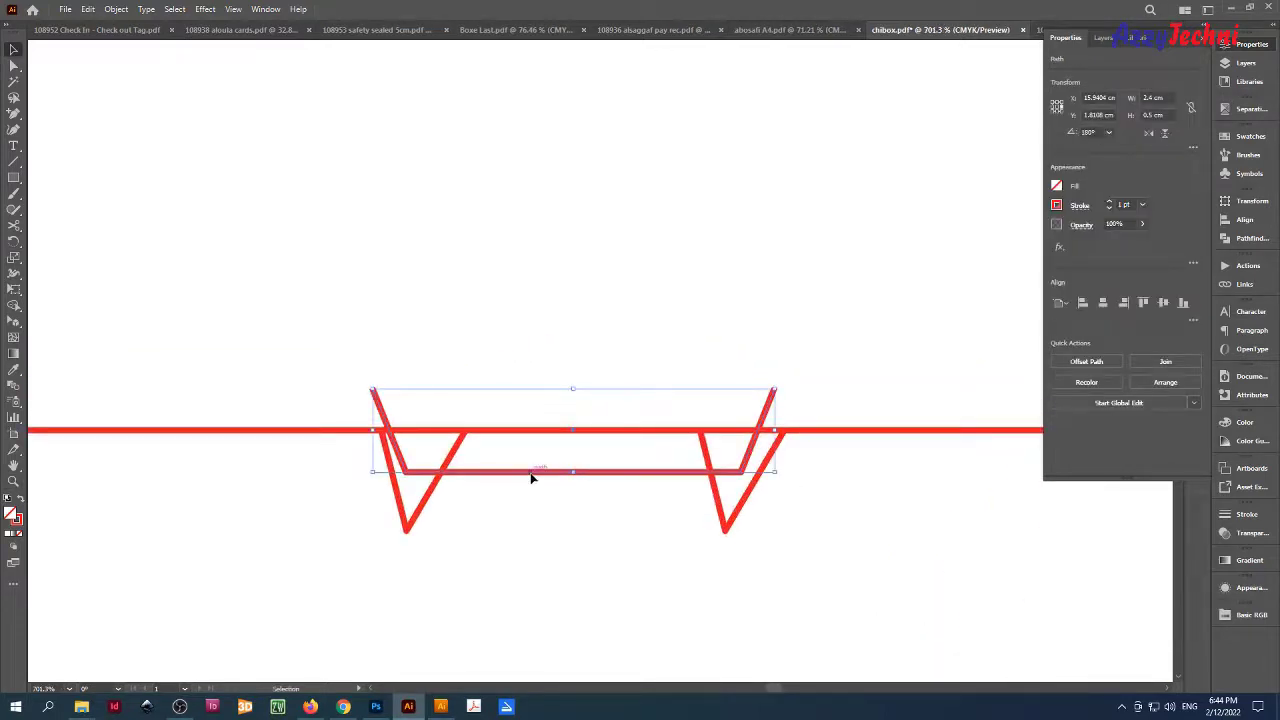
pyautogui.moveTo(531, 478); pyautogui.dragTo(534, 477)
pyautogui.scroll(-6, 534, 477)
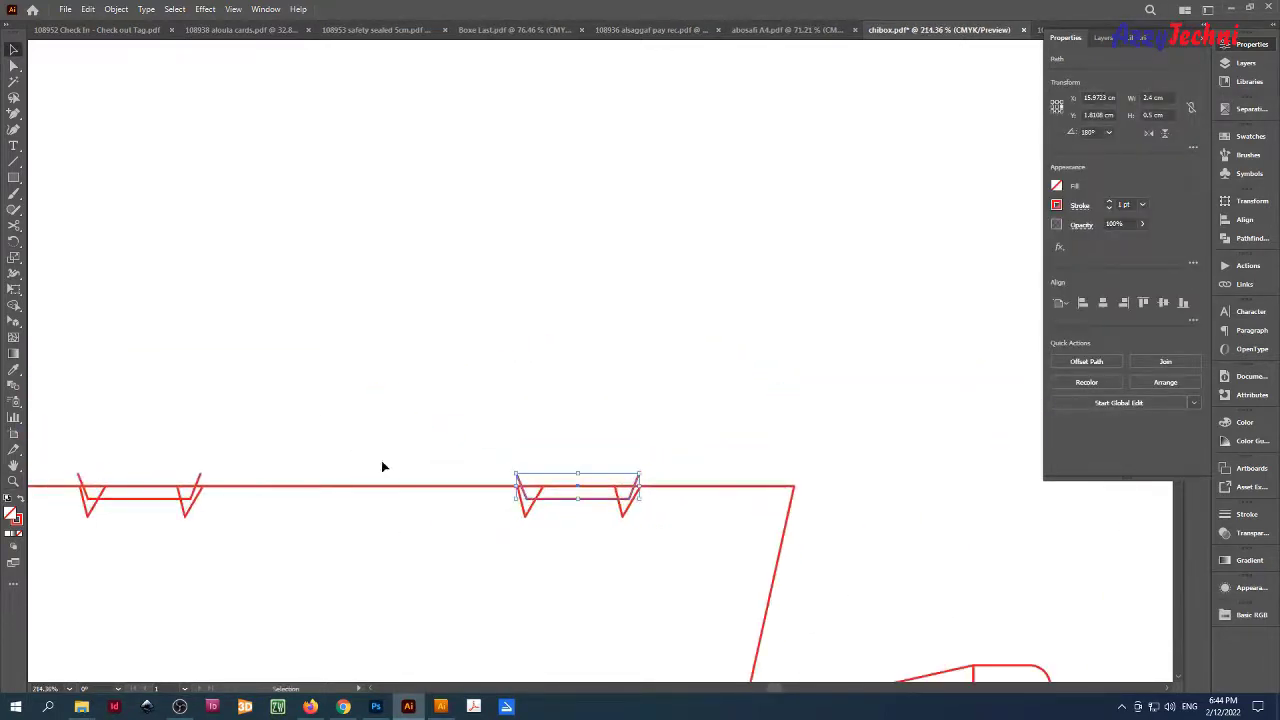
pyautogui.scroll(-3, 382, 465)
pyautogui.hscroll(-3, 378, 299)
pyautogui.scroll(3, 365, 269)
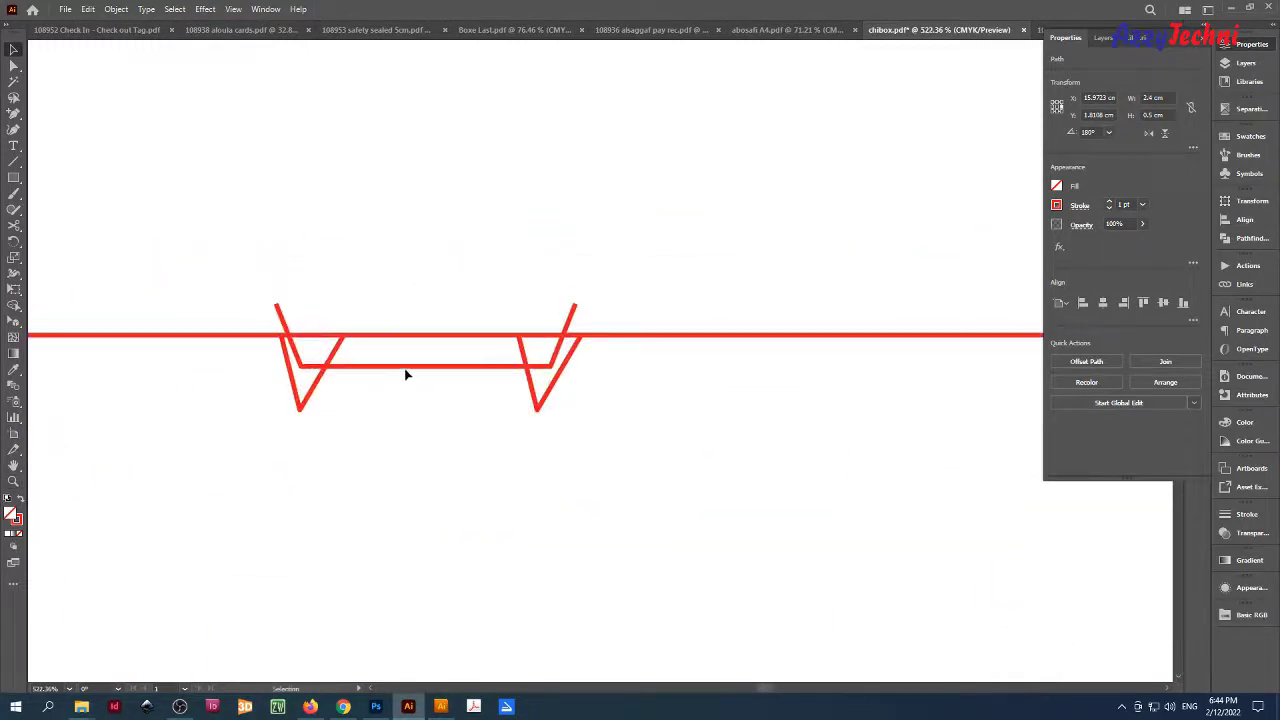
# - Magnify the left slot and nudge it left into alignment
pyautogui.press('z')
pyautogui.click(366, 262)
pyautogui.press('v')
pyautogui.moveTo(375, 467); pyautogui.dragTo(370, 464)
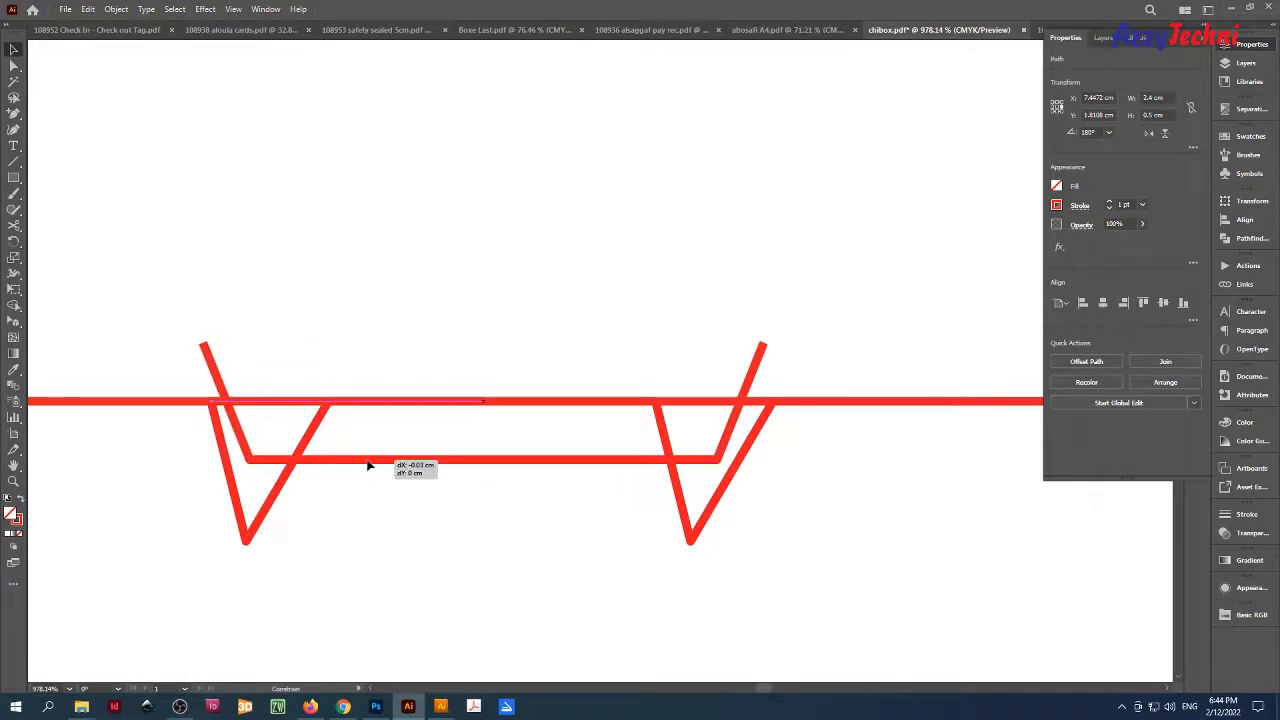
pyautogui.scroll(-5, 370, 465)
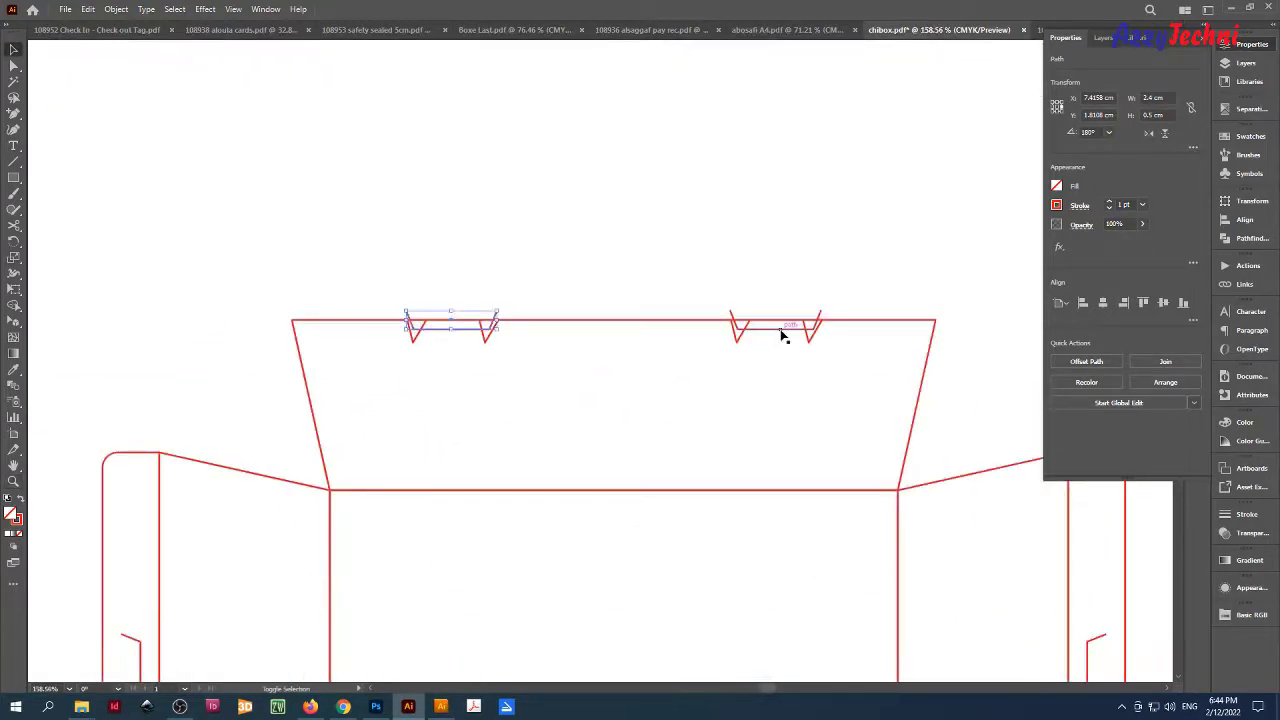
# - Move both slots 9.5 cm down into the rounded bottom strip and fit the artboard
pyautogui.keyDown('shift'); pyautogui.click(783, 330); pyautogui.keyUp('shift')
pyautogui.moveTo(780, 334); pyautogui.dragTo(780, 606)
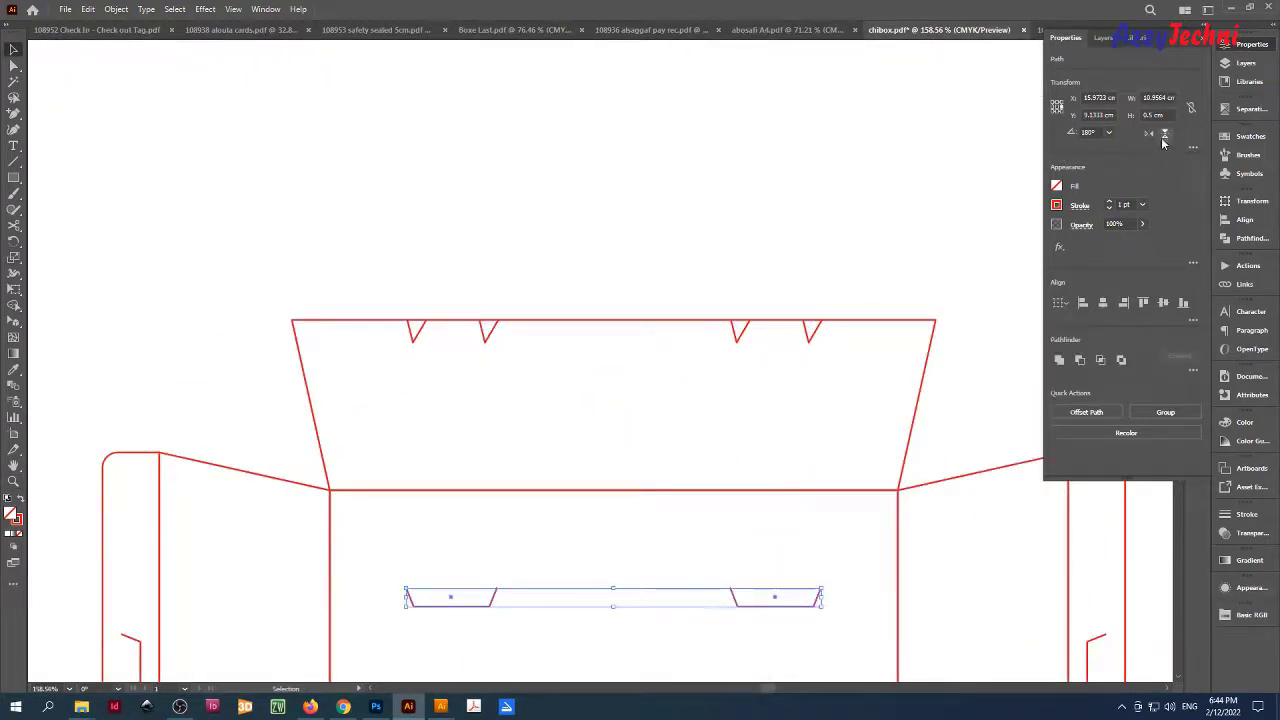
pyautogui.scroll(-5, 737, 243)
pyautogui.scroll(-2, 600, 200)
pyautogui.moveTo(534, 127); pyautogui.dragTo(567, 648)
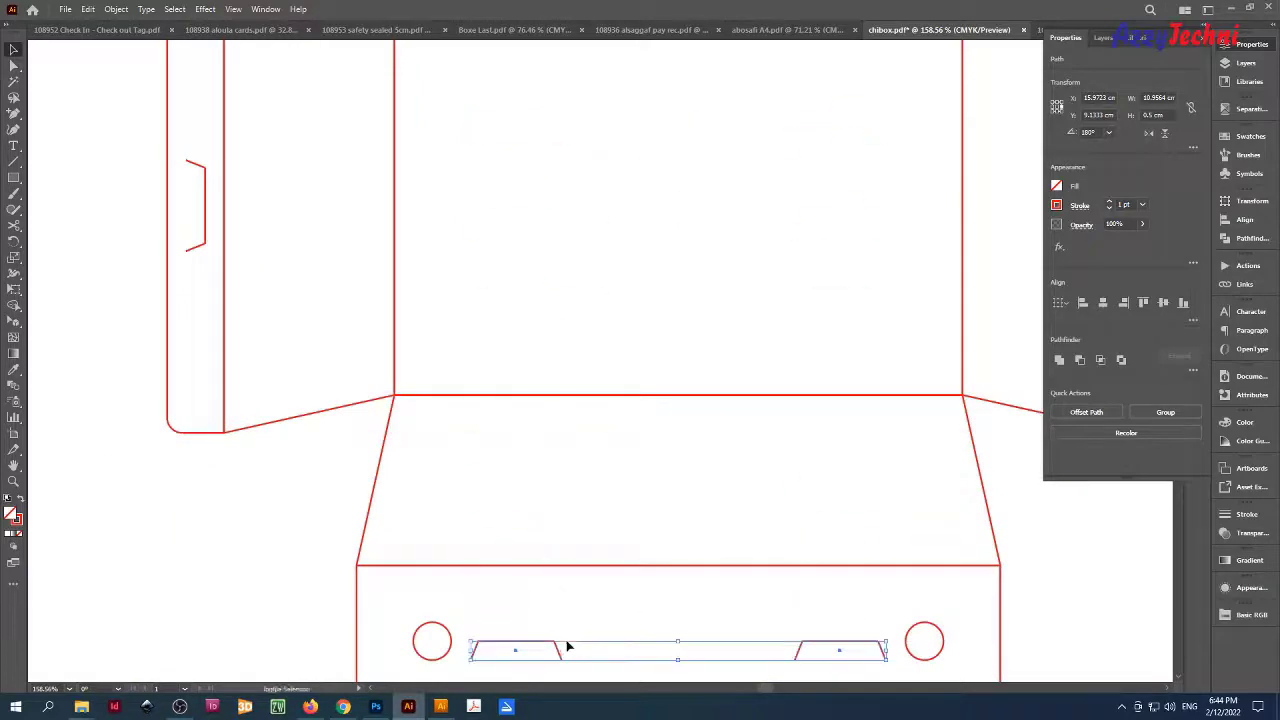
pyautogui.scroll(-5, 567, 648)
pyautogui.moveTo(531, 217); pyautogui.dragTo(534, 583)
pyautogui.press('Return')
pyautogui.press('Return')
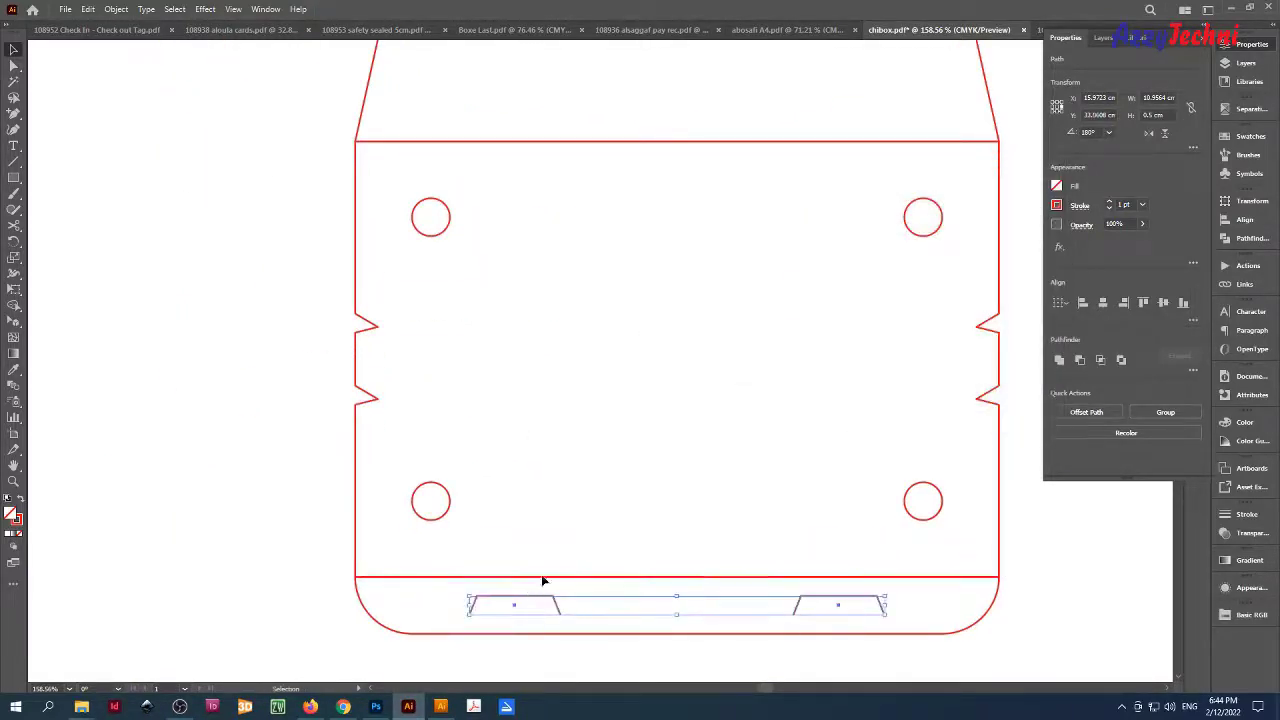
pyautogui.click(634, 591)
pyautogui.hotkey('ctrl', '-')
pyautogui.hotkey('ctrl', '-')
pyautogui.hotkey('ctrl', '-')
pyautogui.hotkey('ctrl', '-')
# - Zoom in on the top flap and select its red top edge path
pyautogui.scroll(3, 645, 470)
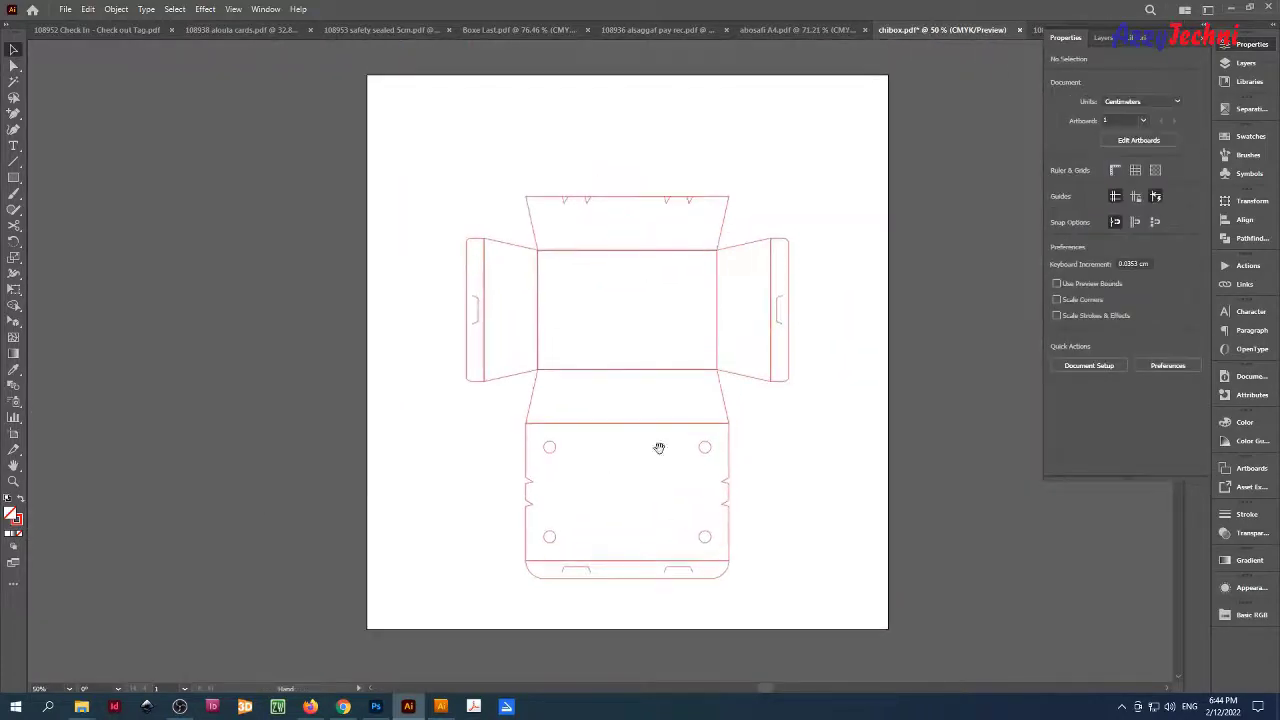
pyautogui.press('z')
pyautogui.moveTo(603, 140)
pyautogui.mouseDown()
pyautogui.moveTo(671, 229)
pyautogui.moveTo(730, 272)
pyautogui.moveTo(714, 371)
pyautogui.mouseUp()
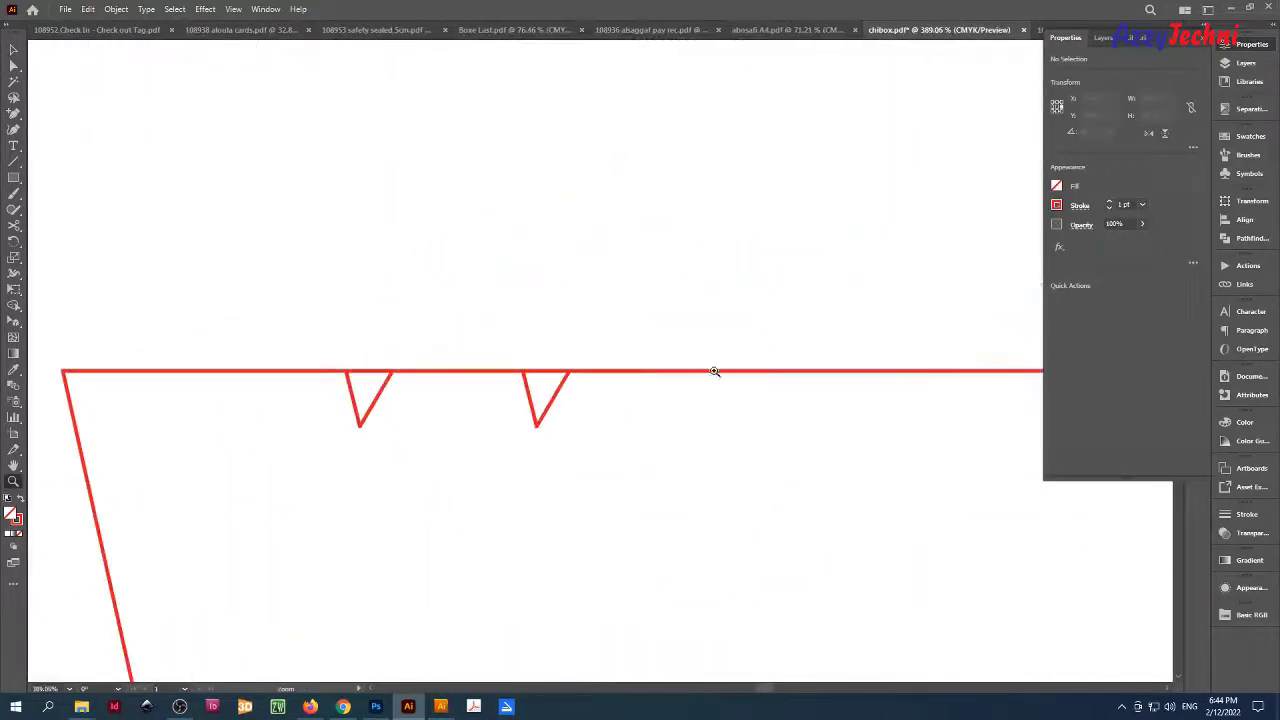
pyautogui.press('v')
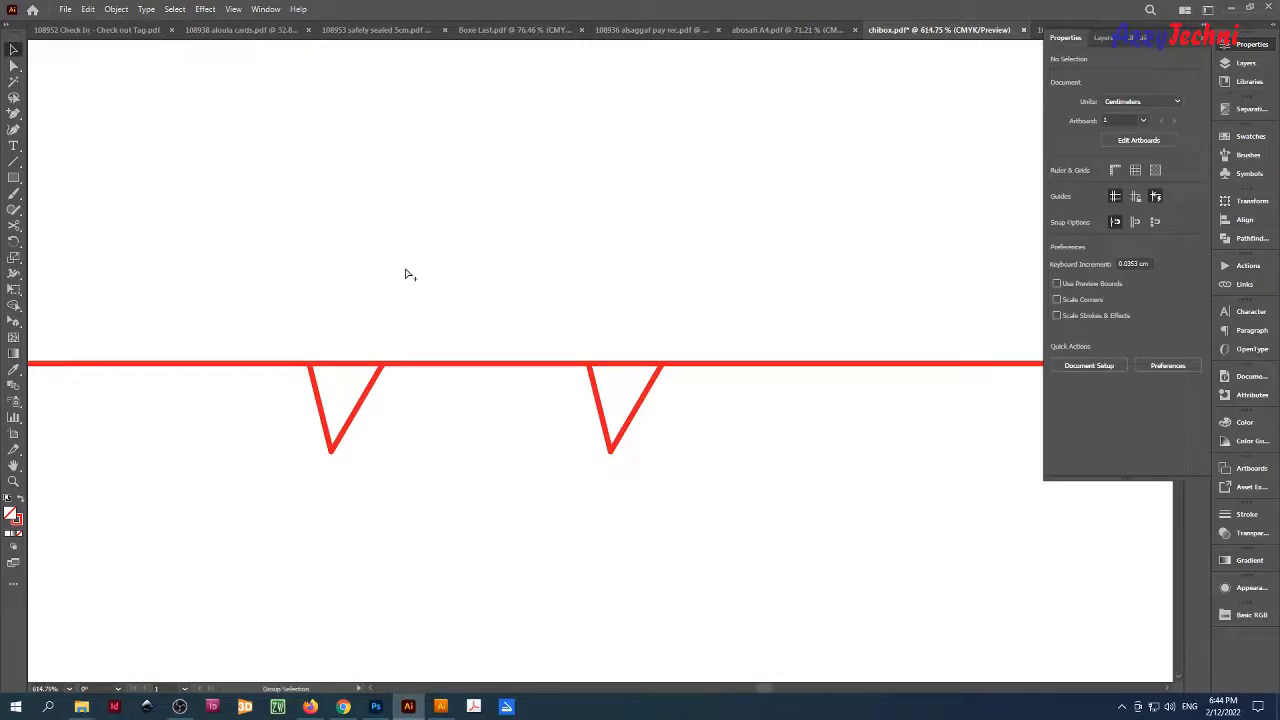
pyautogui.hotkey('ctrl', 'a')
pyautogui.click(406, 273)
pyautogui.click(340, 372)
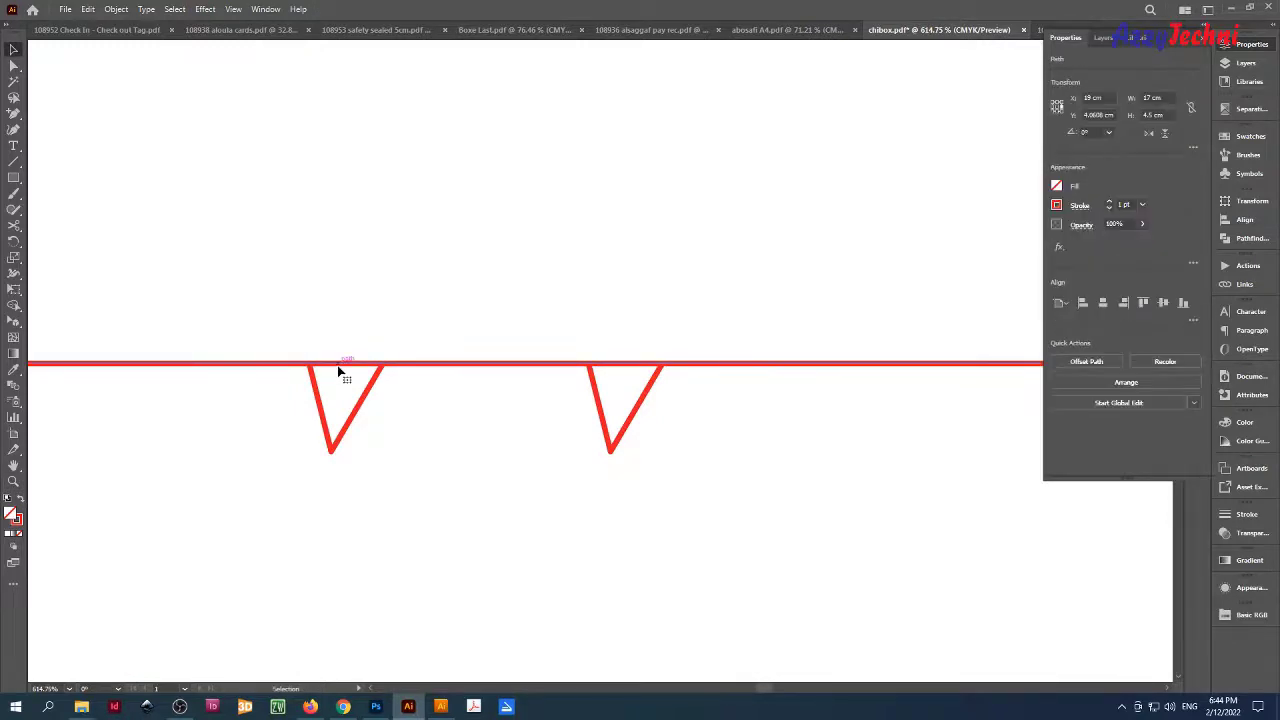
pyautogui.moveTo(312, 385); pyautogui.dragTo(444, 433)
# - Select all four V notches on the lid
pyautogui.scroll(4, 483, 454)
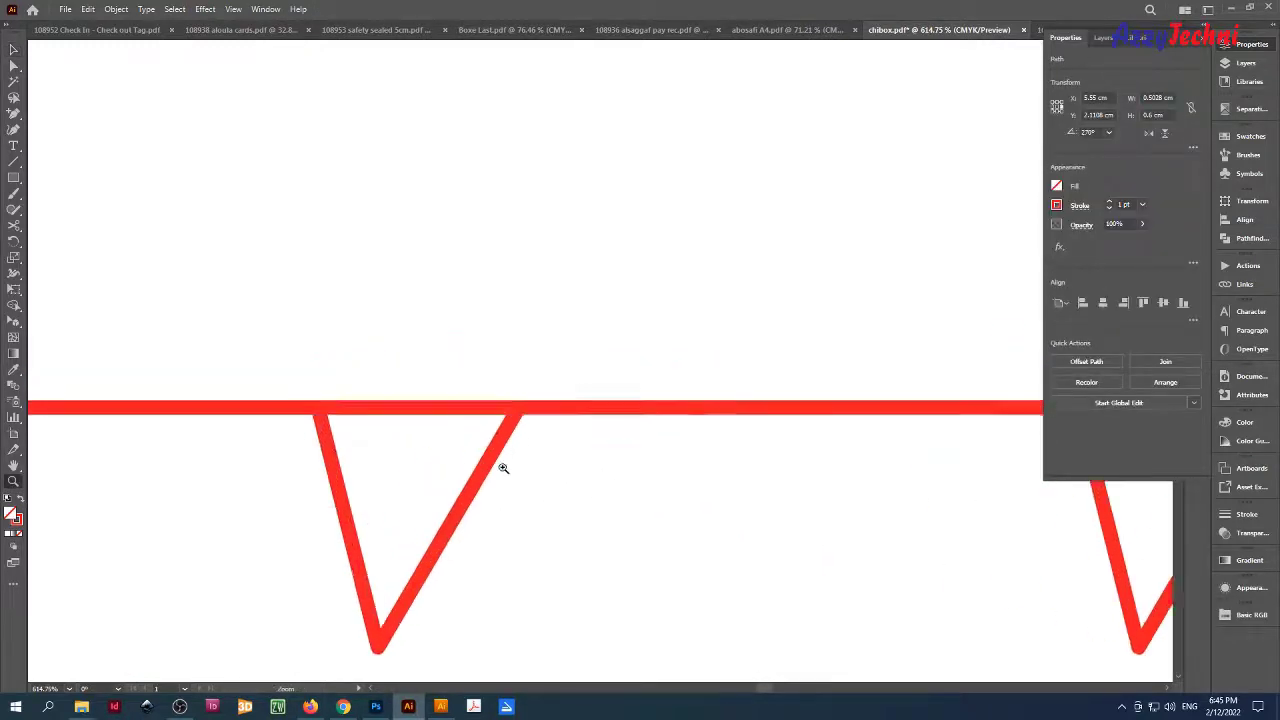
pyautogui.scroll(-5, 451, 429)
pyautogui.scroll(-3, 834, 597)
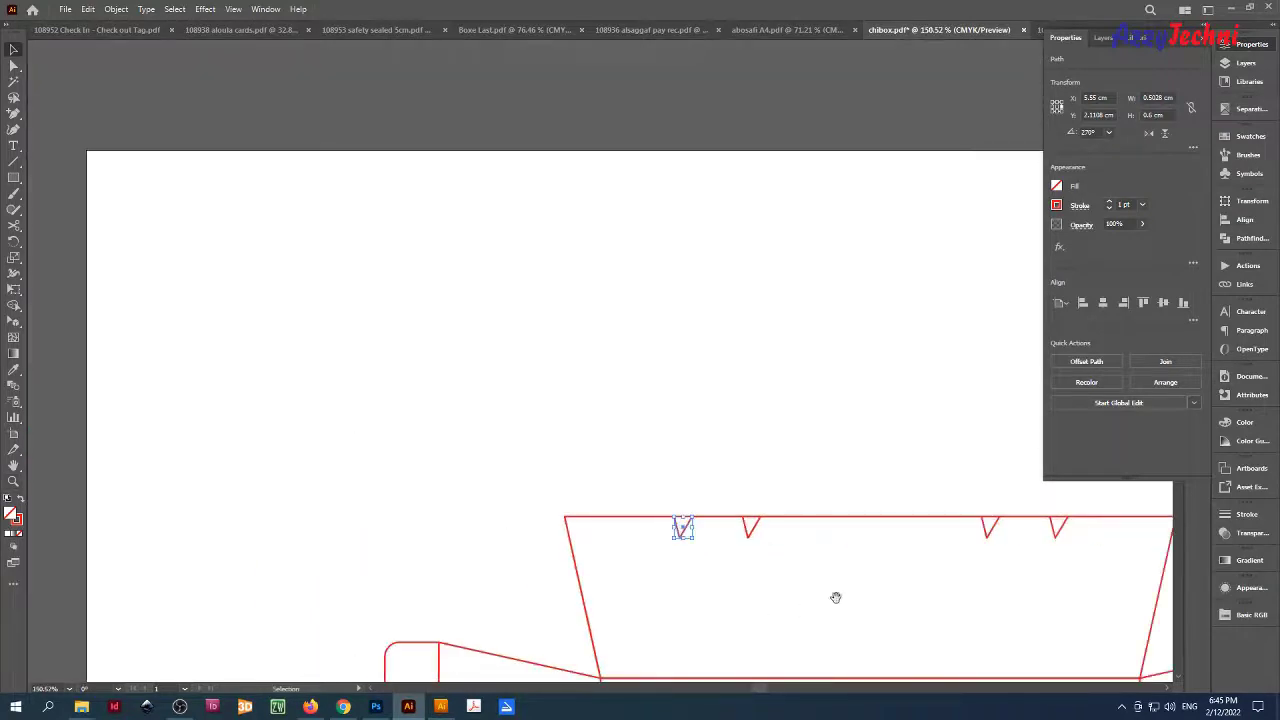
pyautogui.scroll(1, 851, 477)
pyautogui.moveTo(845, 435); pyautogui.dragTo(481, 463)
pyautogui.scroll(6, 500, 471)
# - Toggle Outline view to inspect the notch paths, then deselect them
pyautogui.hotkey('ctrl', 'y')
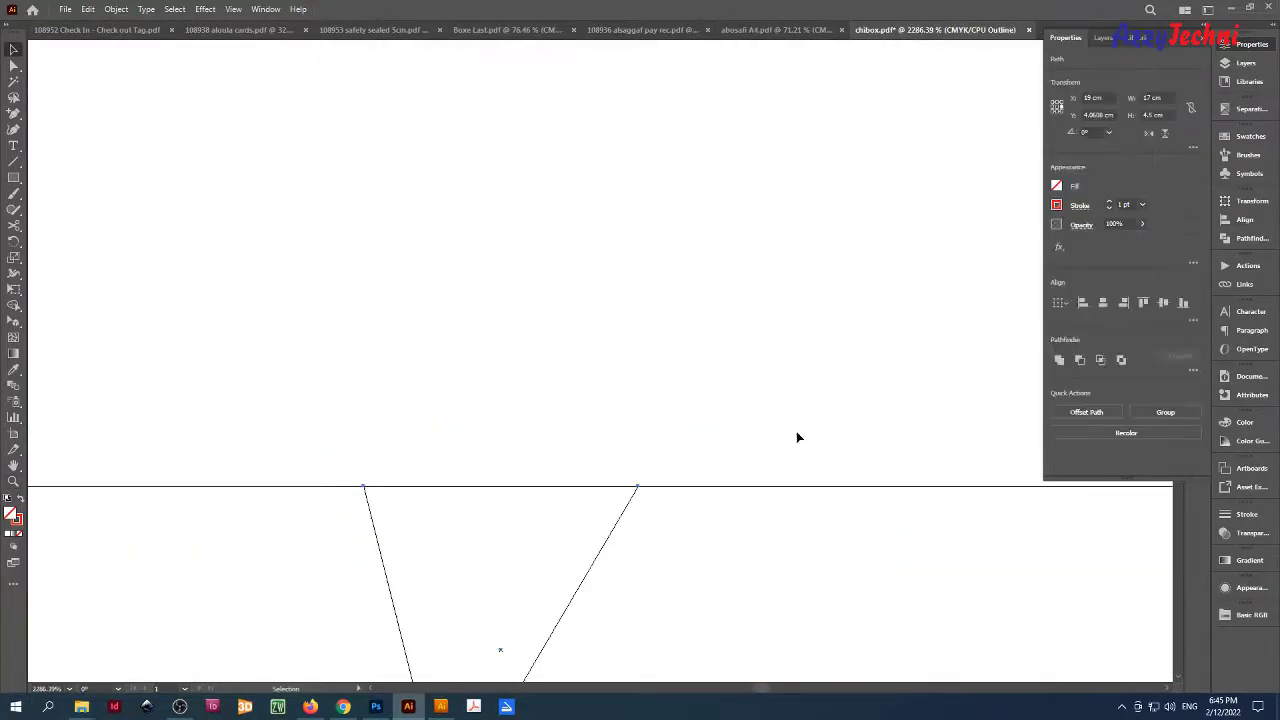
pyautogui.click(743, 409)
pyautogui.hotkey('ctrl', 'y')
pyautogui.scroll(-3, 743, 409)
pyautogui.hotkey('ctrl', 'y')
pyautogui.scroll(-2, 743, 409)
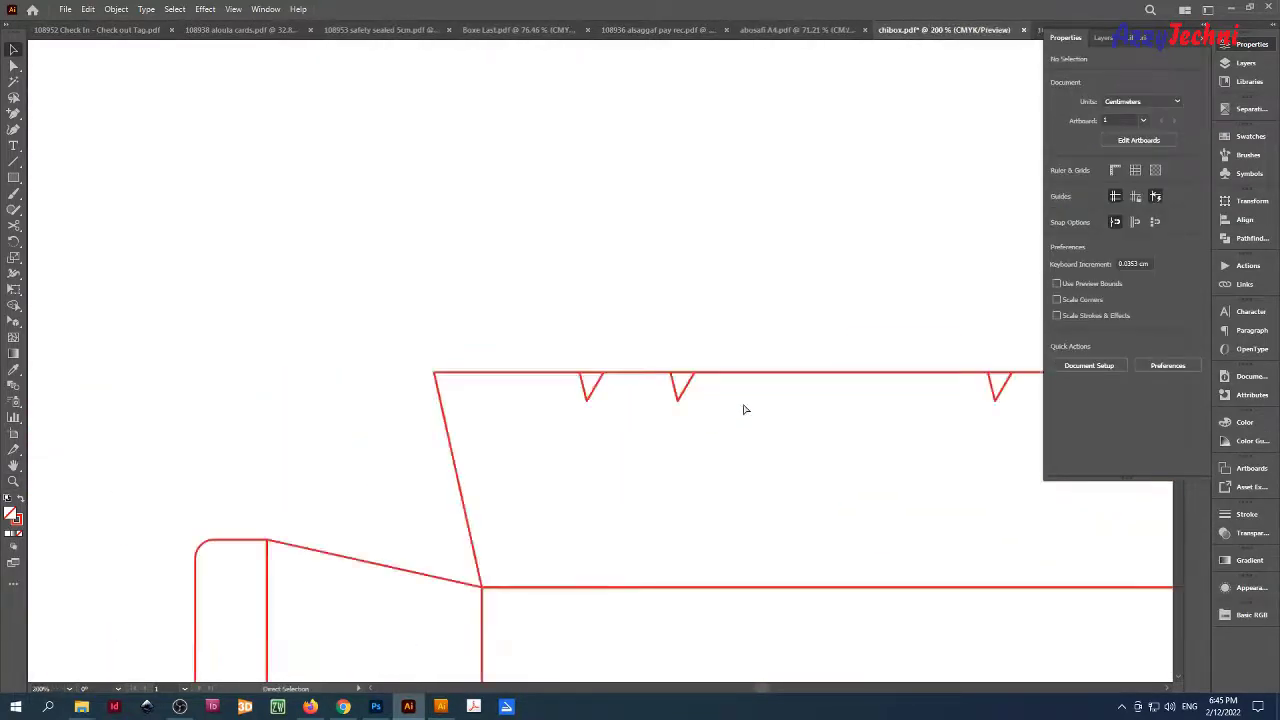
pyautogui.scroll(-1, 437, 446)
pyautogui.moveTo(530, 450)
pyautogui.mouseDown()
pyautogui.moveTo(243, 437)
pyautogui.moveTo(424, 420)
pyautogui.mouseUp()
pyautogui.click(246, 437)
# - In Outline view, add anchor points at the first notches' left and right corners
pyautogui.press('z')
pyautogui.hotkey('ctrl', 'y')
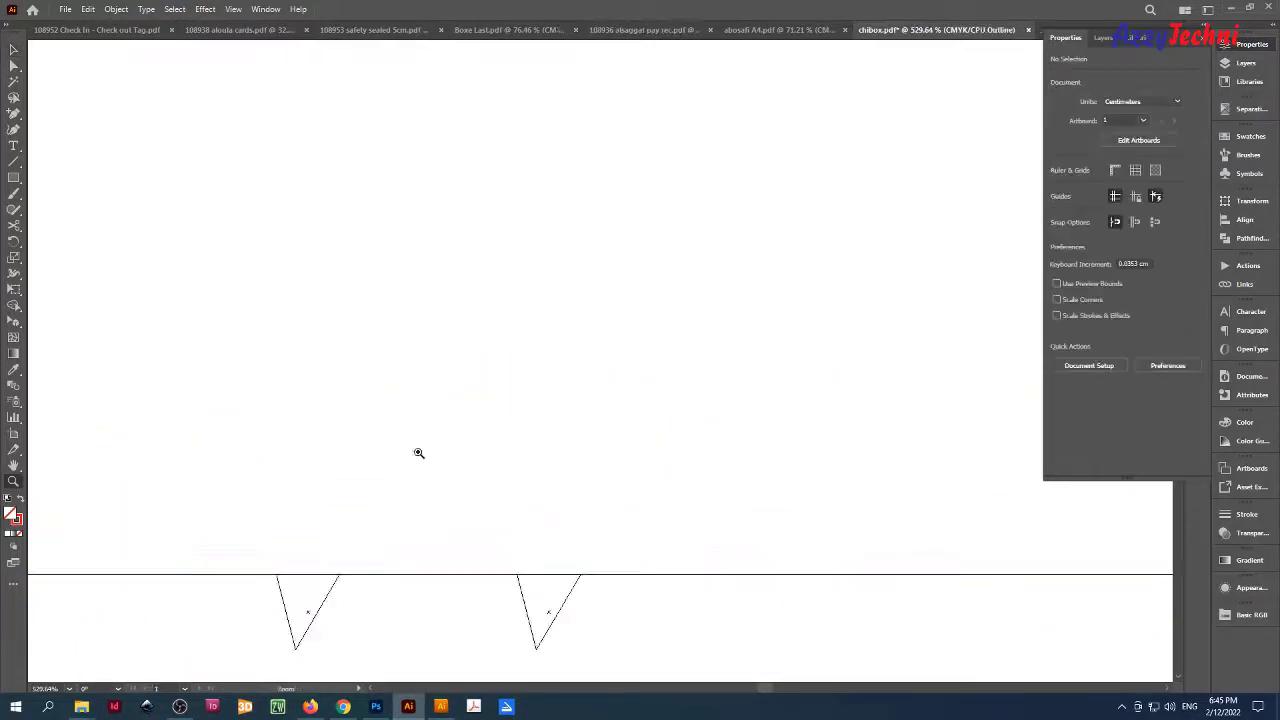
pyautogui.moveTo(452, 517); pyautogui.dragTo(559, 577)
pyautogui.press('+')
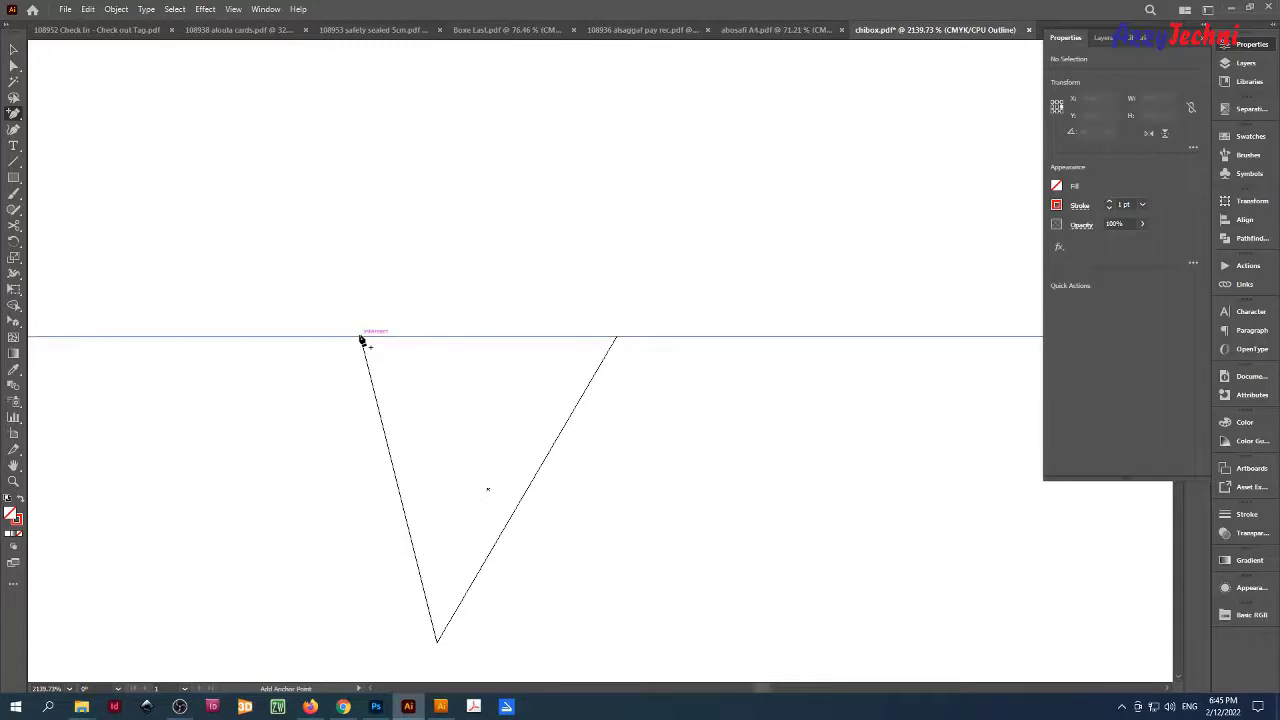
pyautogui.click(360, 337)
pyautogui.hscroll(5, 337, 363)
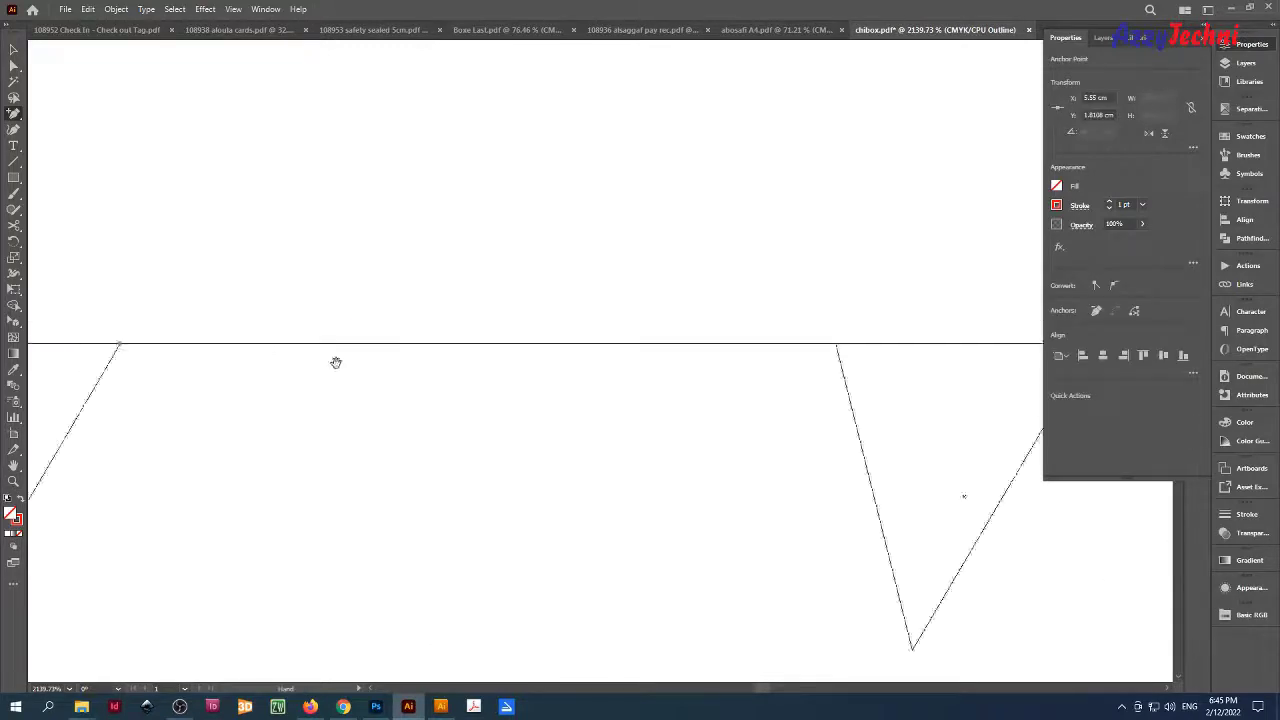
pyautogui.hscroll(4, 448, 371)
pyautogui.click(429, 373)
pyautogui.click(685, 372)
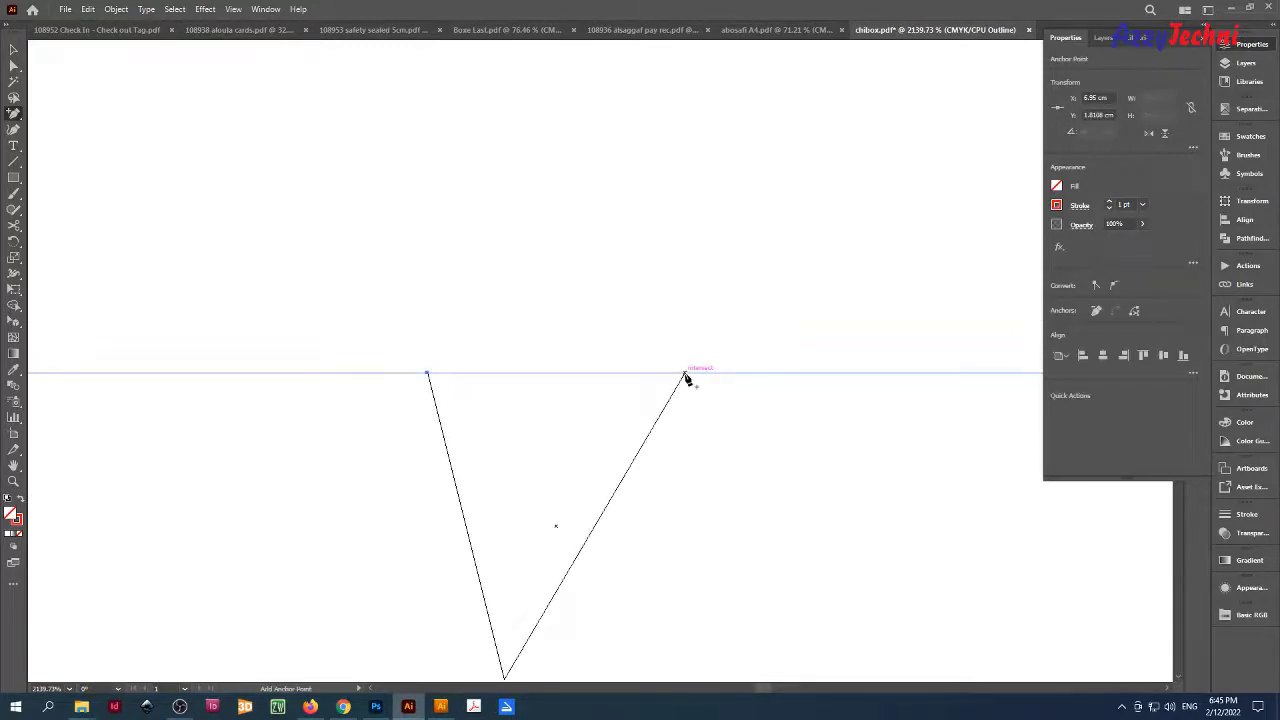
# - Add anchor points at the remaining notch corners along the top edge
pyautogui.moveTo(470, 391); pyautogui.dragTo(56, 343)
pyautogui.hscroll(5, 514, 309)
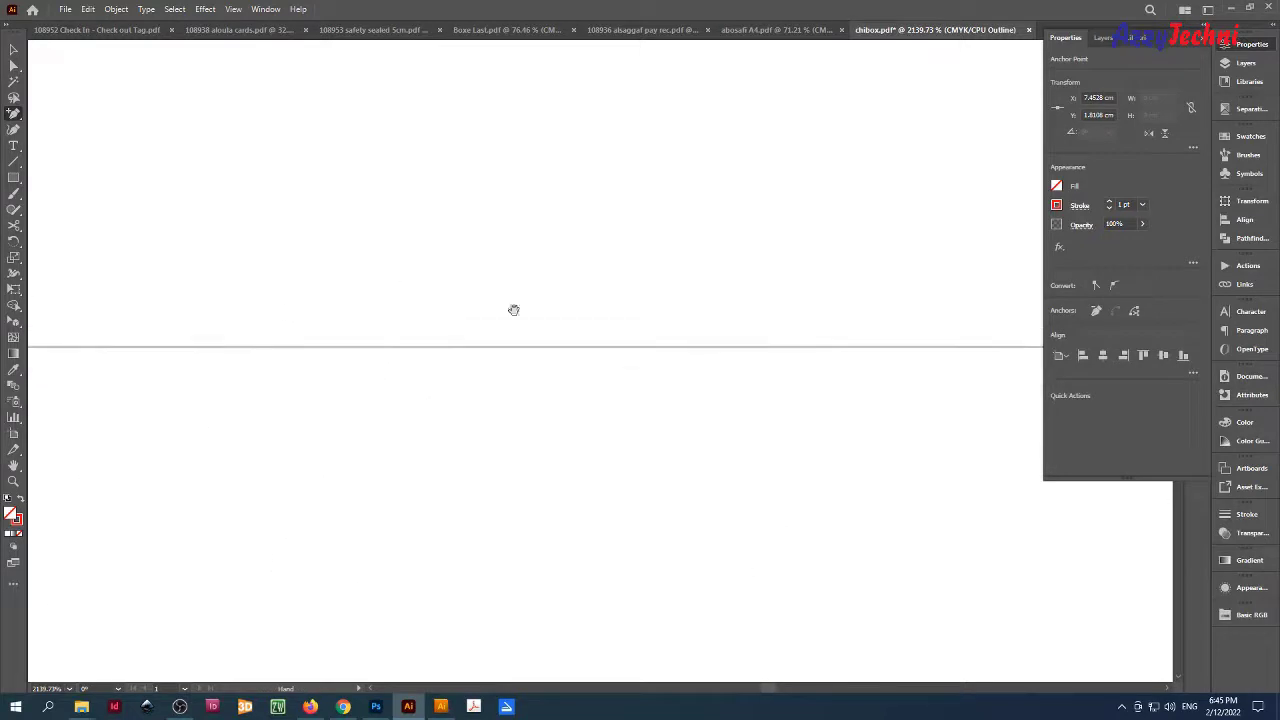
pyautogui.hscroll(5, 137, 289)
pyautogui.hscroll(5, 349, 329)
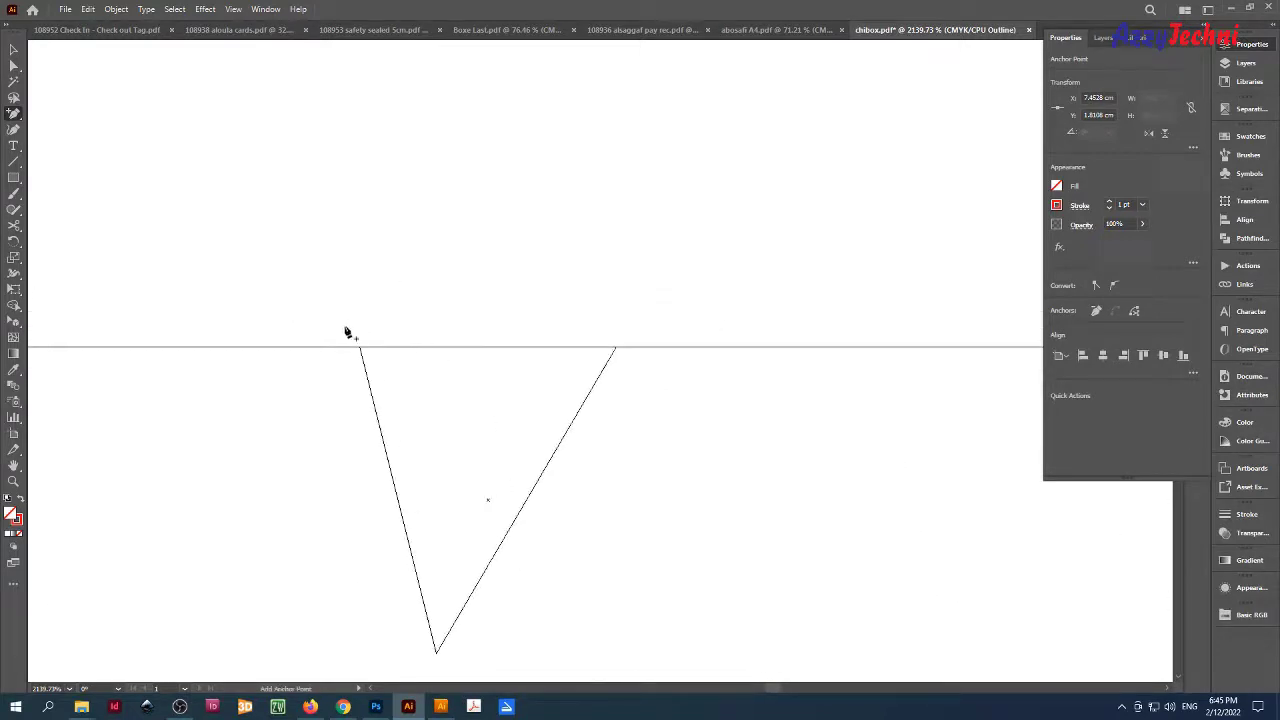
pyautogui.click(615, 349)
pyautogui.moveTo(341, 324); pyautogui.dragTo(482, 304)
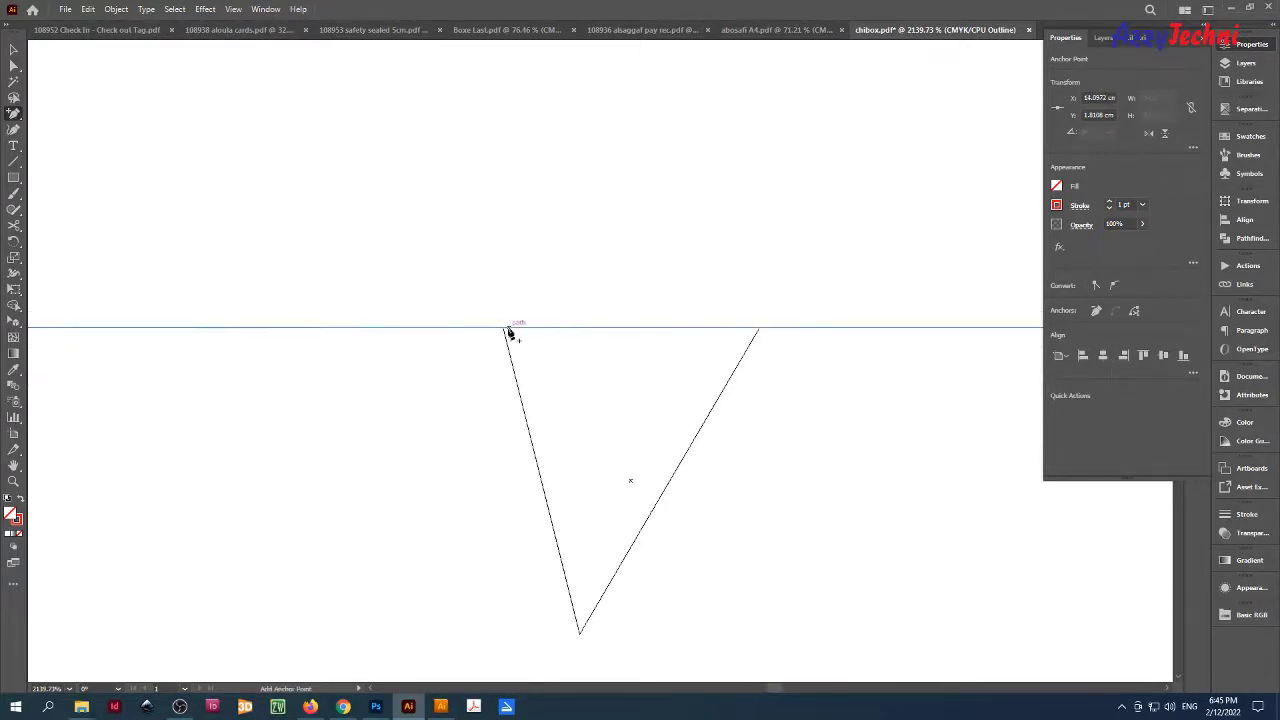
pyautogui.click(760, 330)
# - Deselect the path, leave Outline view, and zoom out to the whole dieline
pyautogui.press('a')
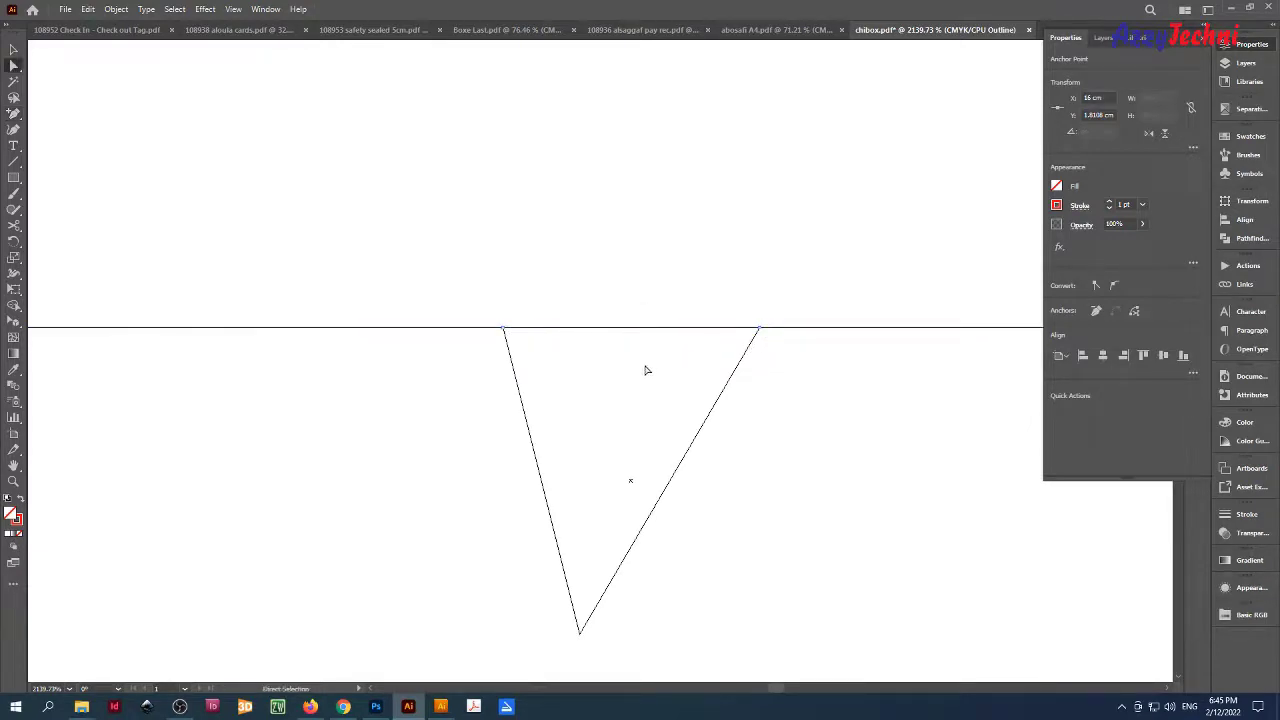
pyautogui.moveTo(635, 337)
pyautogui.mouseDown()
pyautogui.moveTo(560, 377)
pyautogui.moveTo(666, 351)
pyautogui.mouseUp()
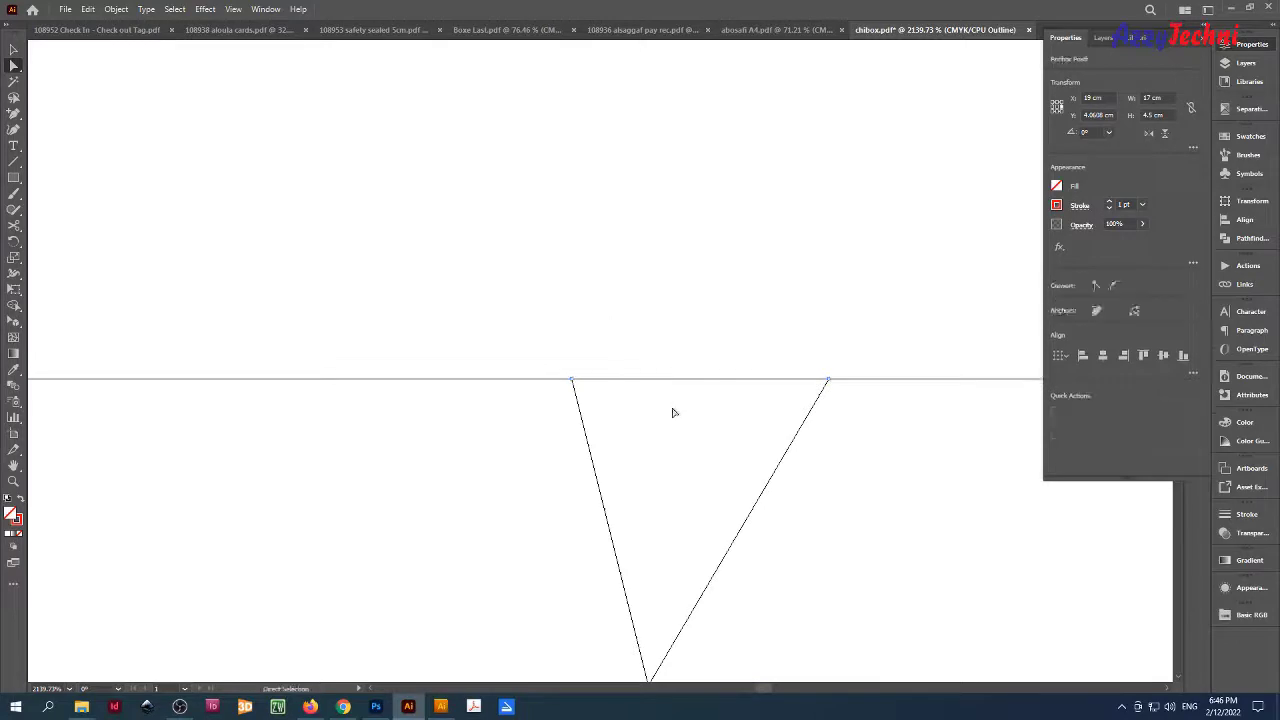
pyautogui.moveTo(508, 374)
pyautogui.mouseDown()
pyautogui.moveTo(674, 391)
pyautogui.moveTo(311, 411)
pyautogui.mouseUp()
pyautogui.click(660, 281)
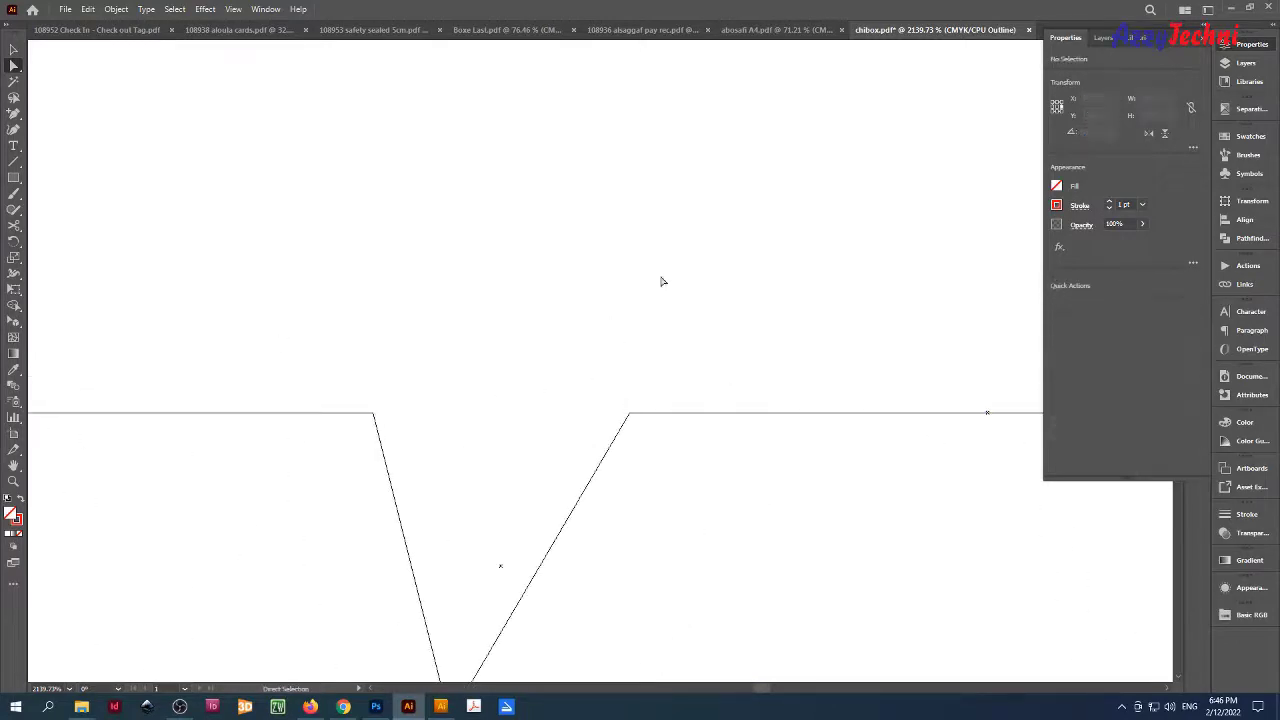
pyautogui.hotkey('ctrl', 'y')
pyautogui.hotkey('ctrl', '-')
pyautogui.hotkey('ctrl', '-')
pyautogui.hotkey('ctrl', '-')
pyautogui.hotkey('ctrl', '-')
pyautogui.hotkey('ctrl', '-')
pyautogui.hotkey('ctrl', '-')
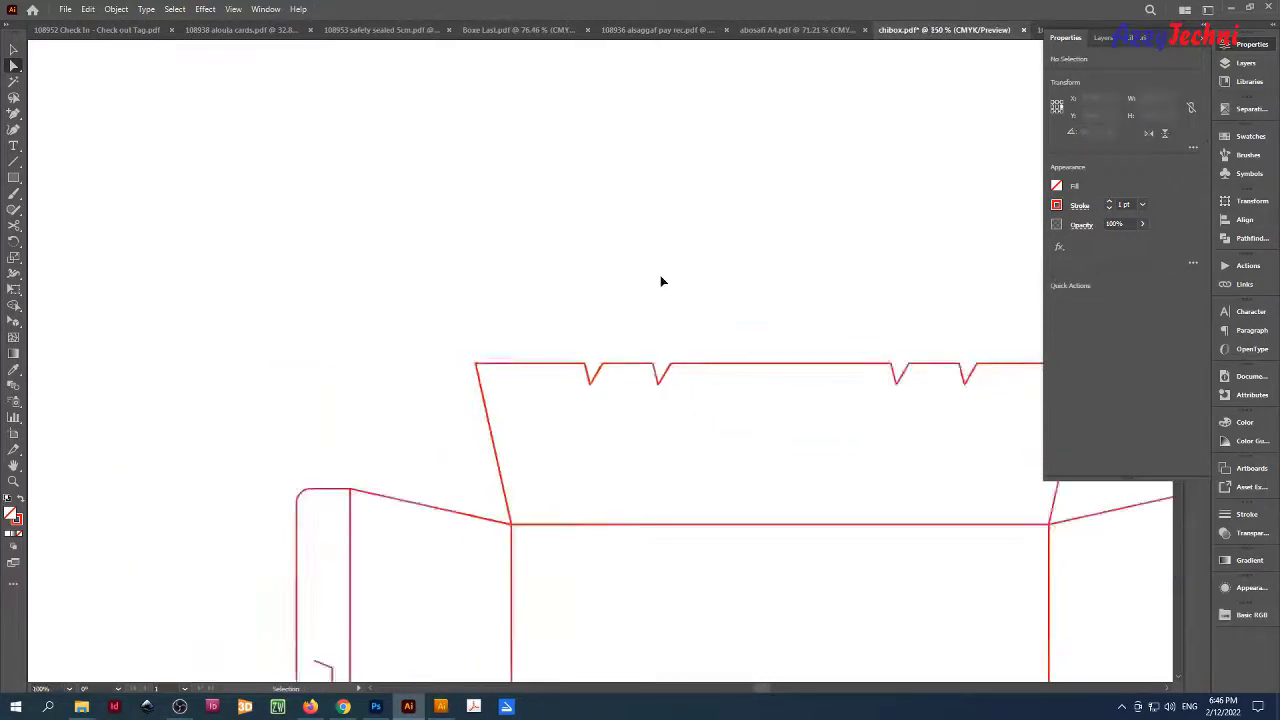
pyautogui.hotkey('ctrl', '-')
pyautogui.hotkey('ctrl', '-')
pyautogui.press('v')
pyautogui.scroll(-3, 614, 351)
pyautogui.scroll(-2, 808, 409)
# - Rotate a copy of the slanted side line below the left flap to about -31 degrees
pyautogui.scroll(1, 815, 440)
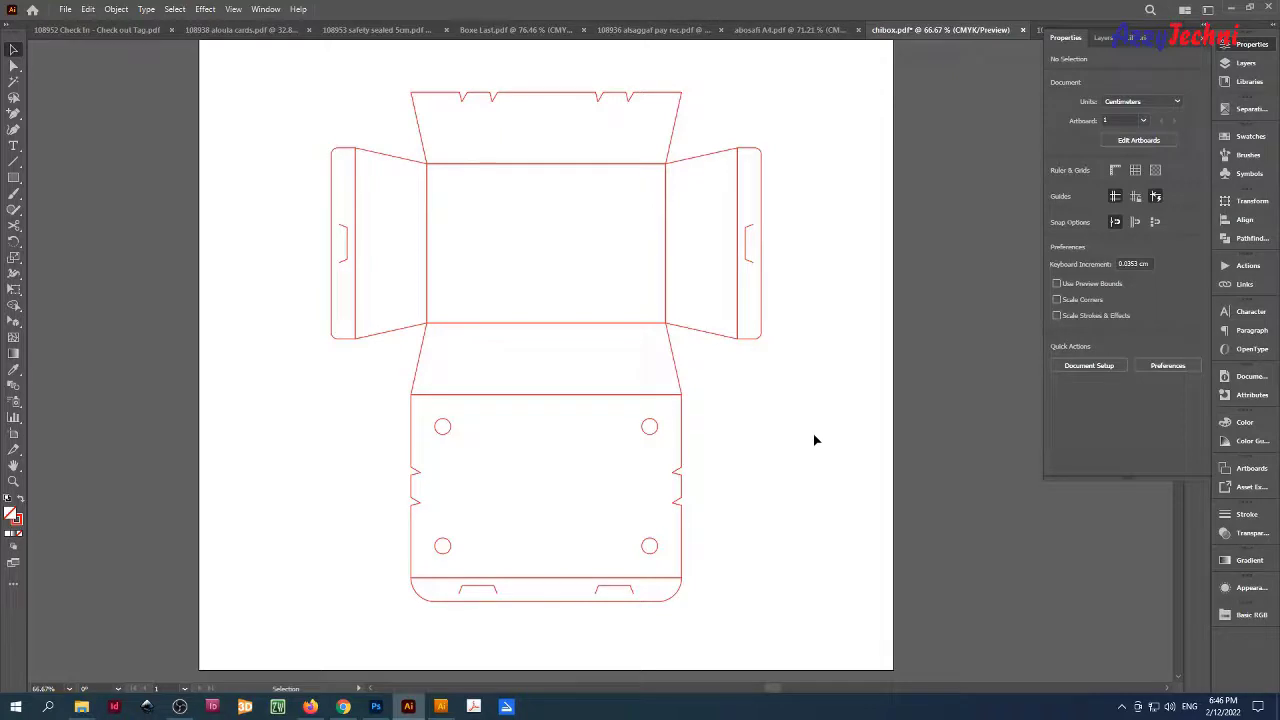
pyautogui.scroll(3, 394, 383)
pyautogui.scroll(5, 480, 377)
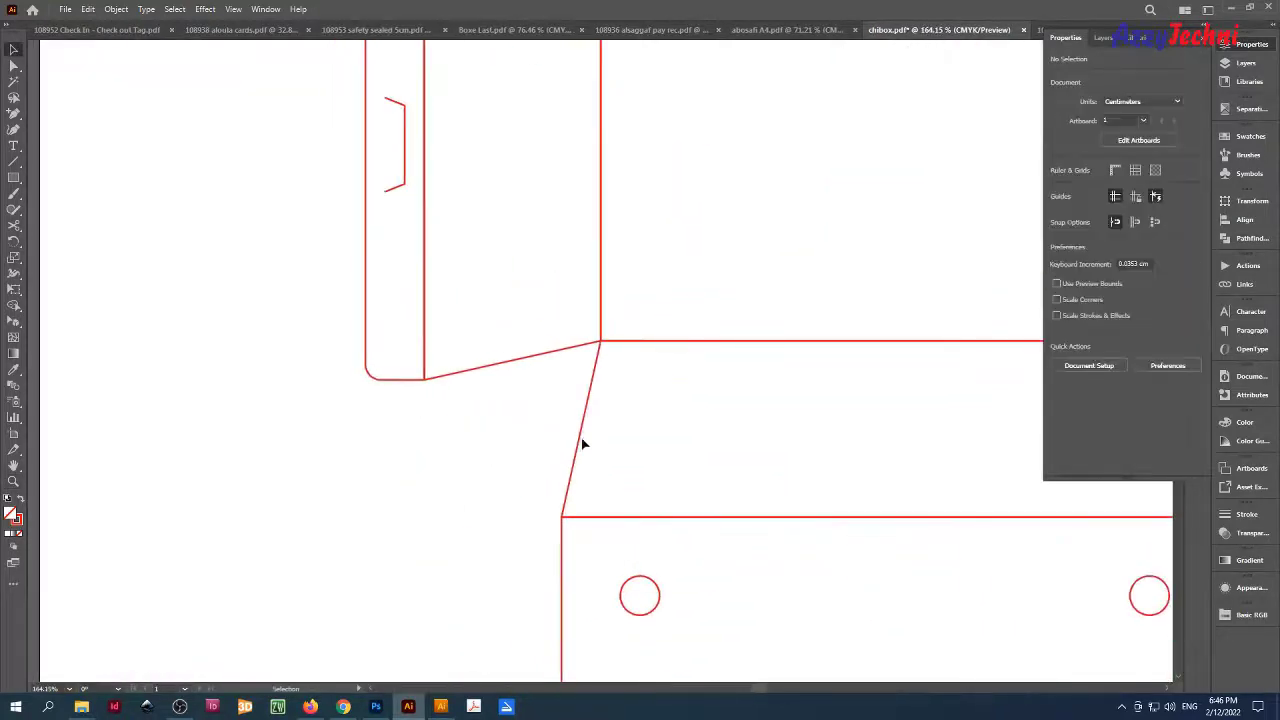
pyautogui.press('a')
pyautogui.keyDown('ctrl'); pyautogui.click(640, 451); pyautogui.keyUp('ctrl')
pyautogui.keyDown('ctrl'); pyautogui.click(676, 430); pyautogui.keyUp('ctrl')
pyautogui.hotkey('ctrl', 'alt', ']')
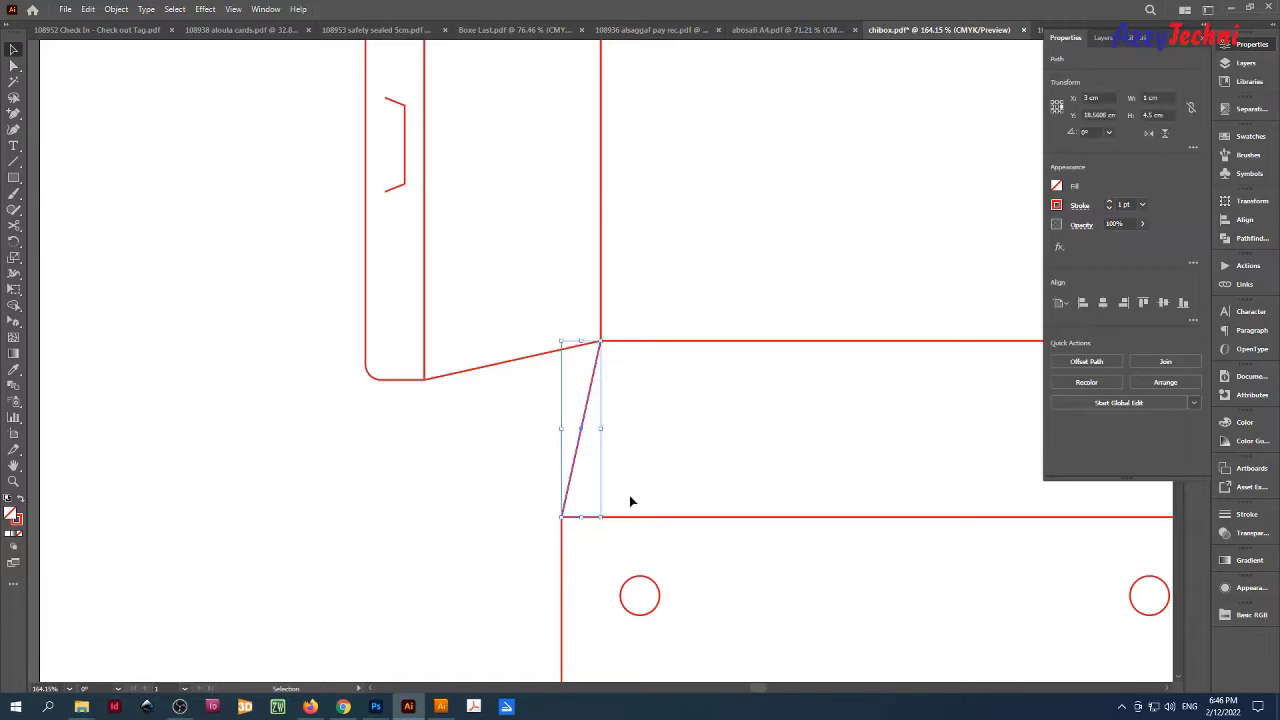
pyautogui.press('z')
pyautogui.moveTo(637, 489); pyautogui.dragTo(646, 445)
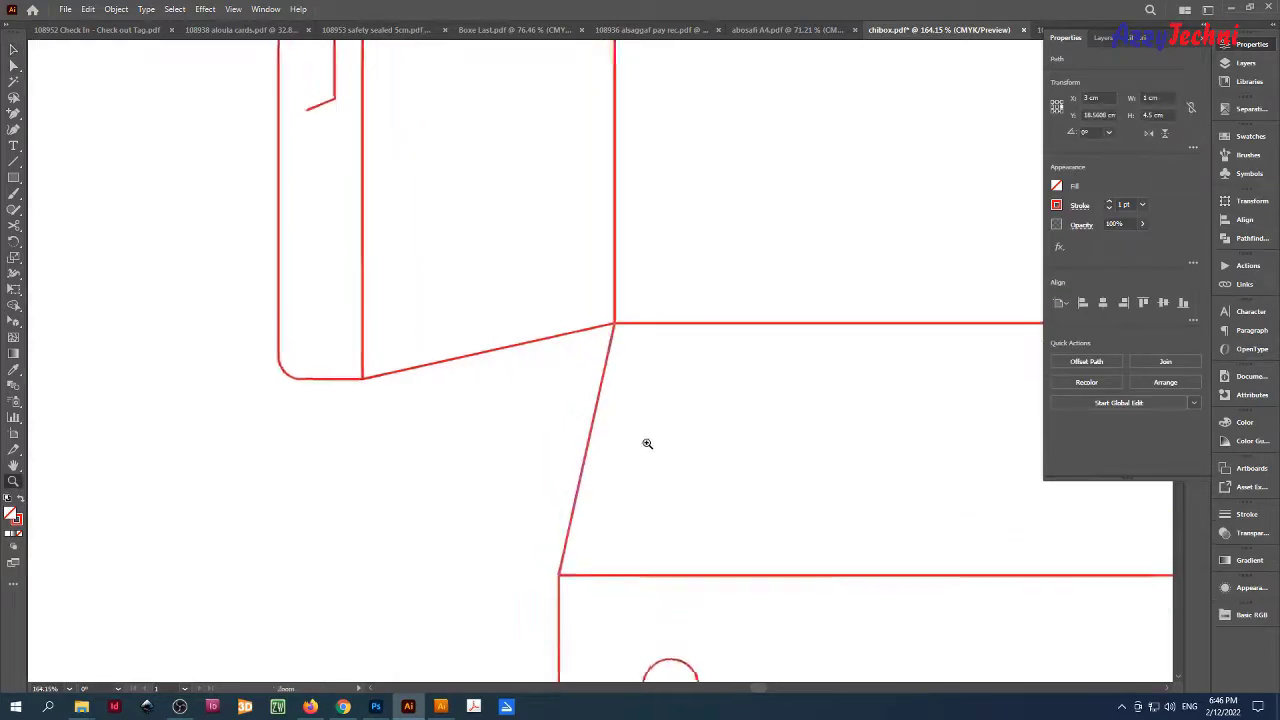
pyautogui.press('r')
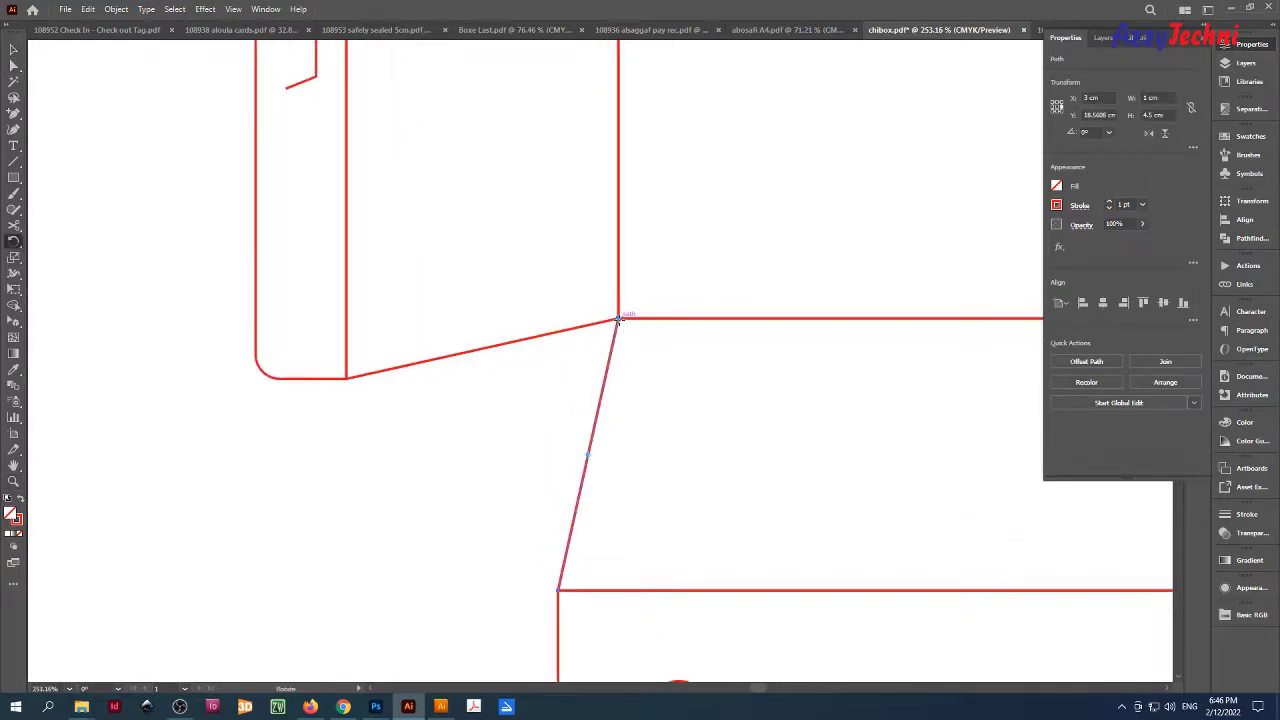
pyautogui.moveTo(558, 592); pyautogui.dragTo(432, 548)
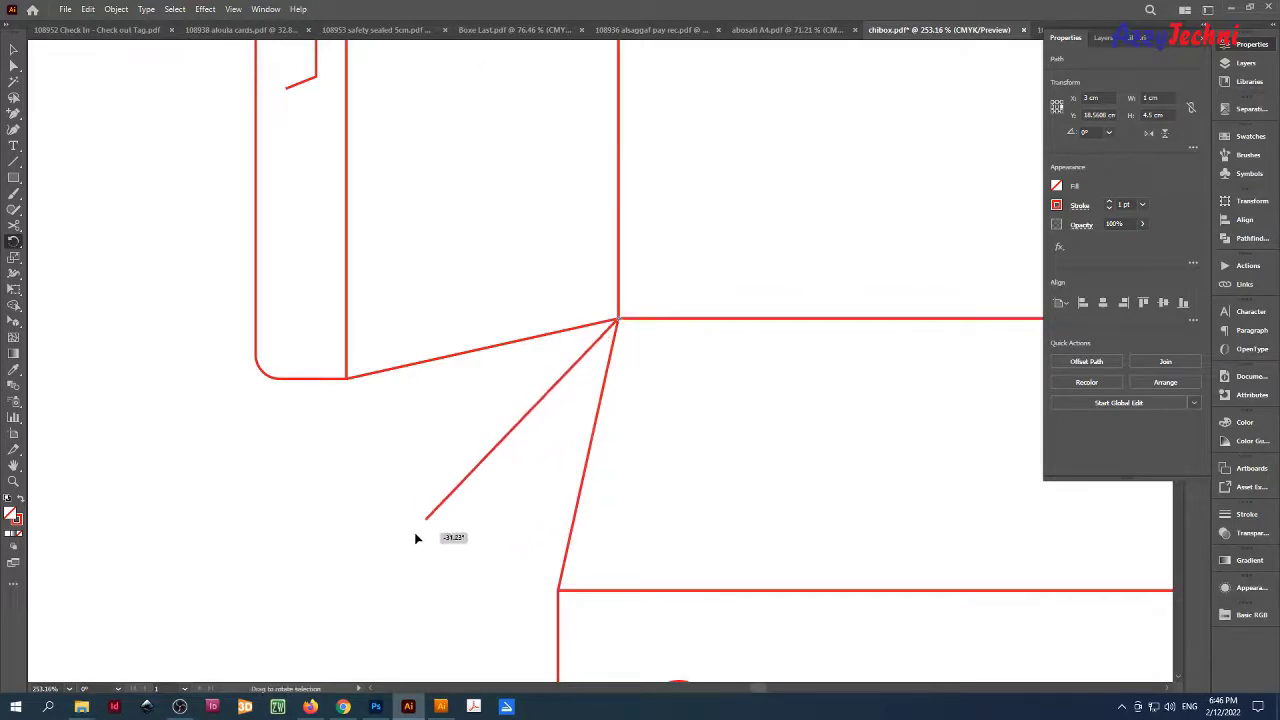
pyautogui.moveTo(432, 548)
pyautogui.mouseDown()
pyautogui.moveTo(413, 536)
pyautogui.moveTo(415, 507)
pyautogui.mouseUp()
# - Pull the rotated diagonal line's lower end inward toward the corner
pyautogui.press('a')
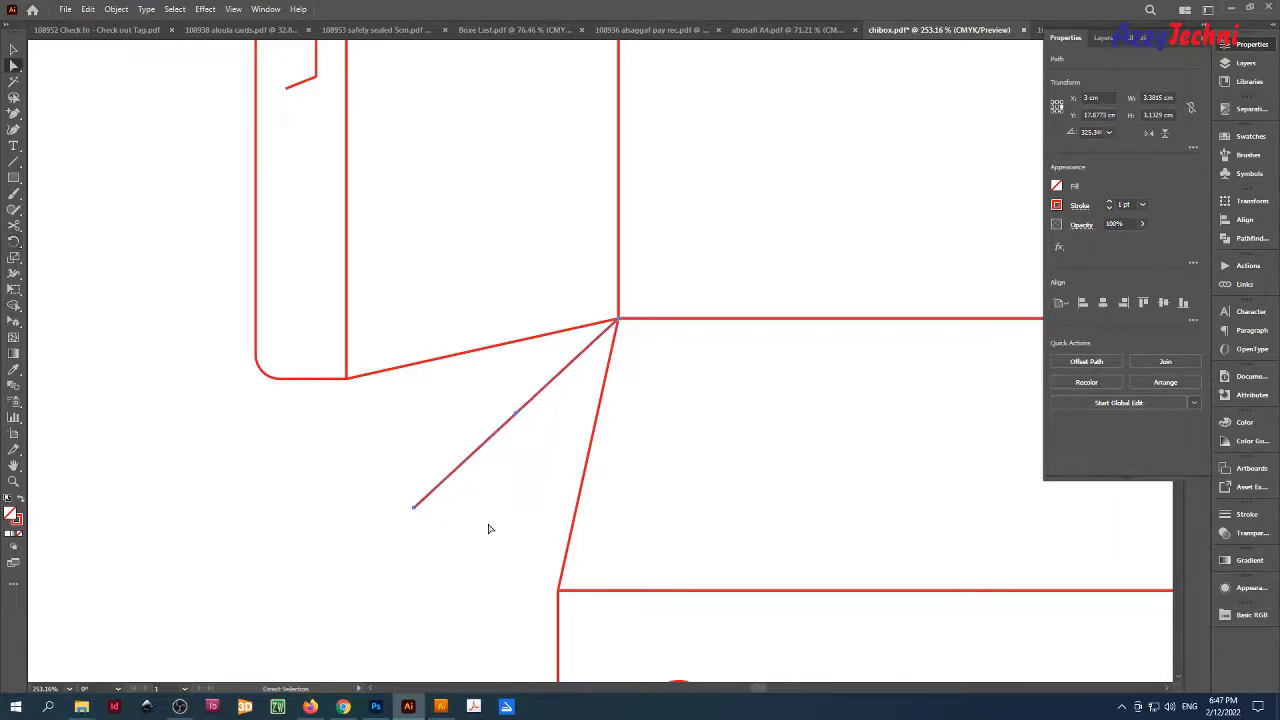
pyautogui.moveTo(413, 506); pyautogui.dragTo(450, 478)
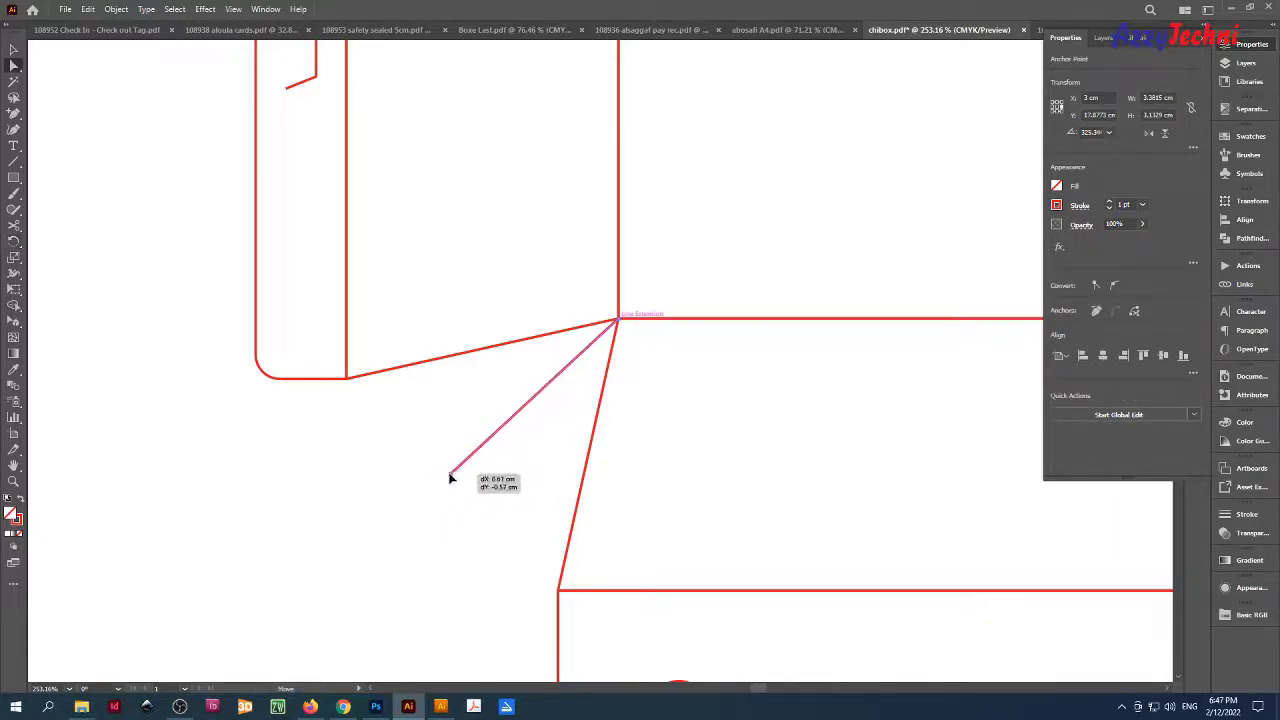
pyautogui.click(711, 457)
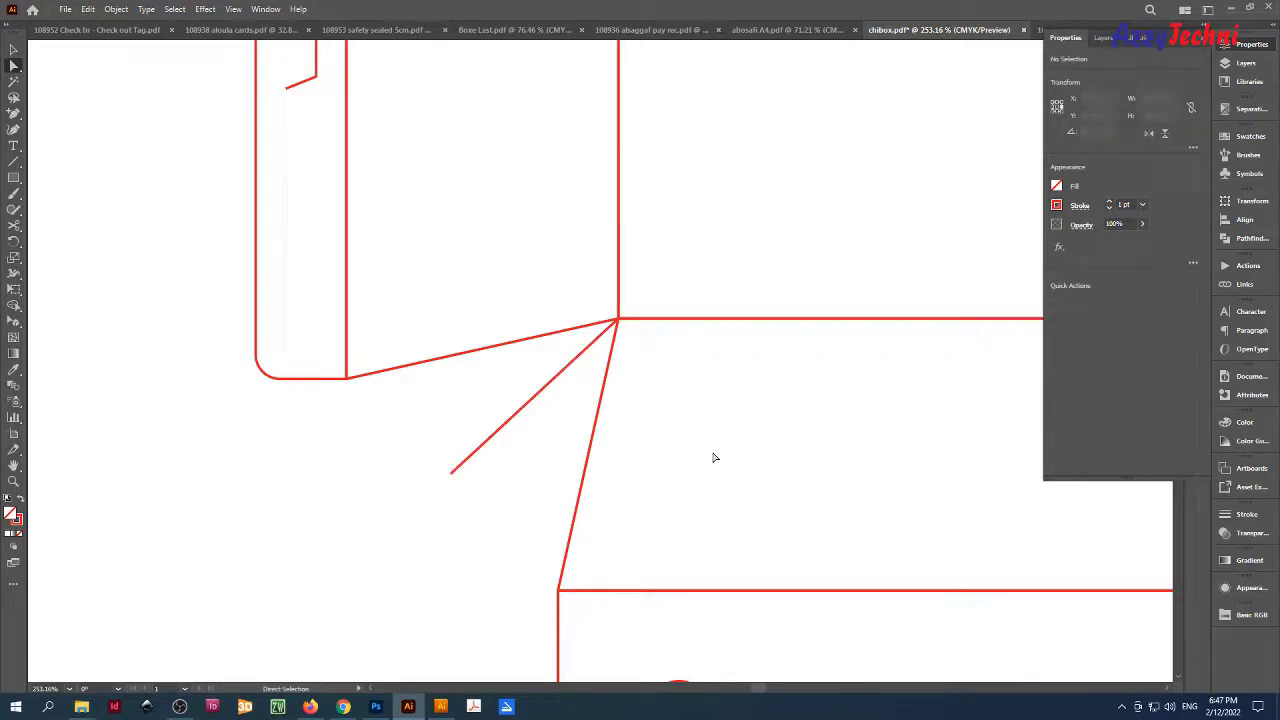
pyautogui.press('v')
pyautogui.scroll(-2, 657, 406)
pyautogui.scroll(1, 683, 476)
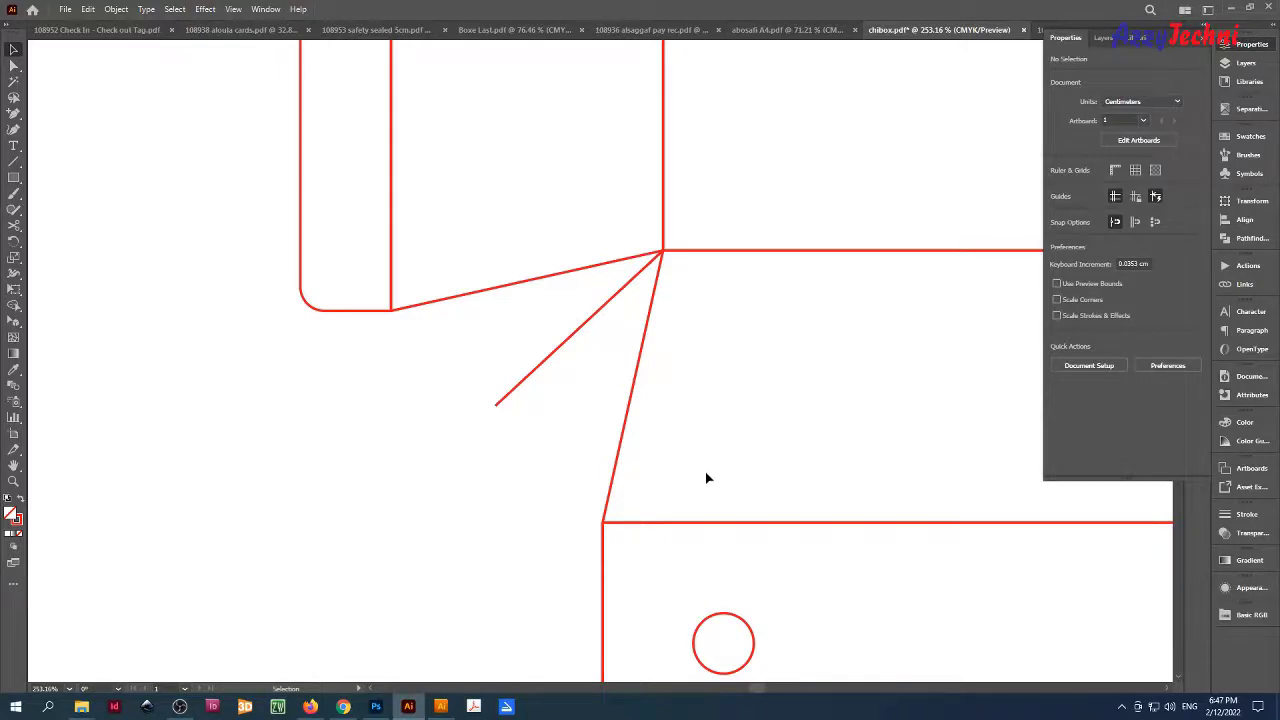
# - Draw gusset lines from the left flap's corner and the lower panel's corner to the diagonal's end
pyautogui.press('\\')
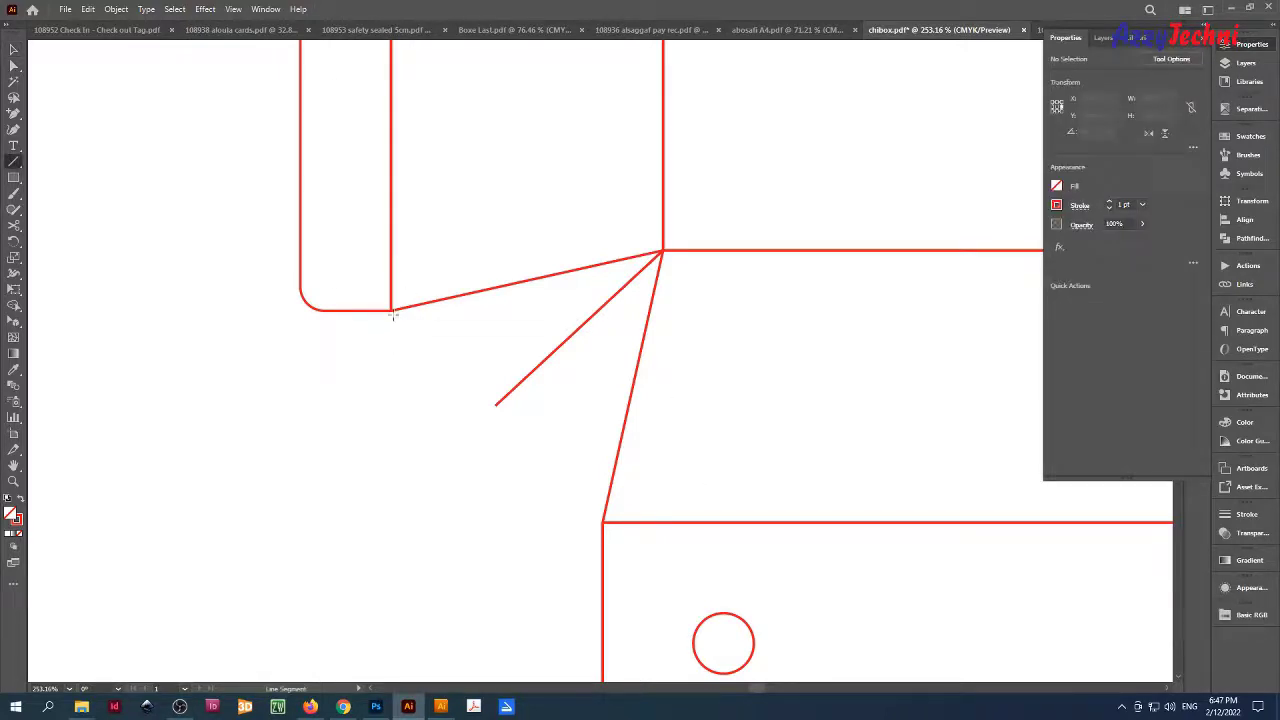
pyautogui.moveTo(393, 313); pyautogui.dragTo(495, 404)
pyautogui.press('v')
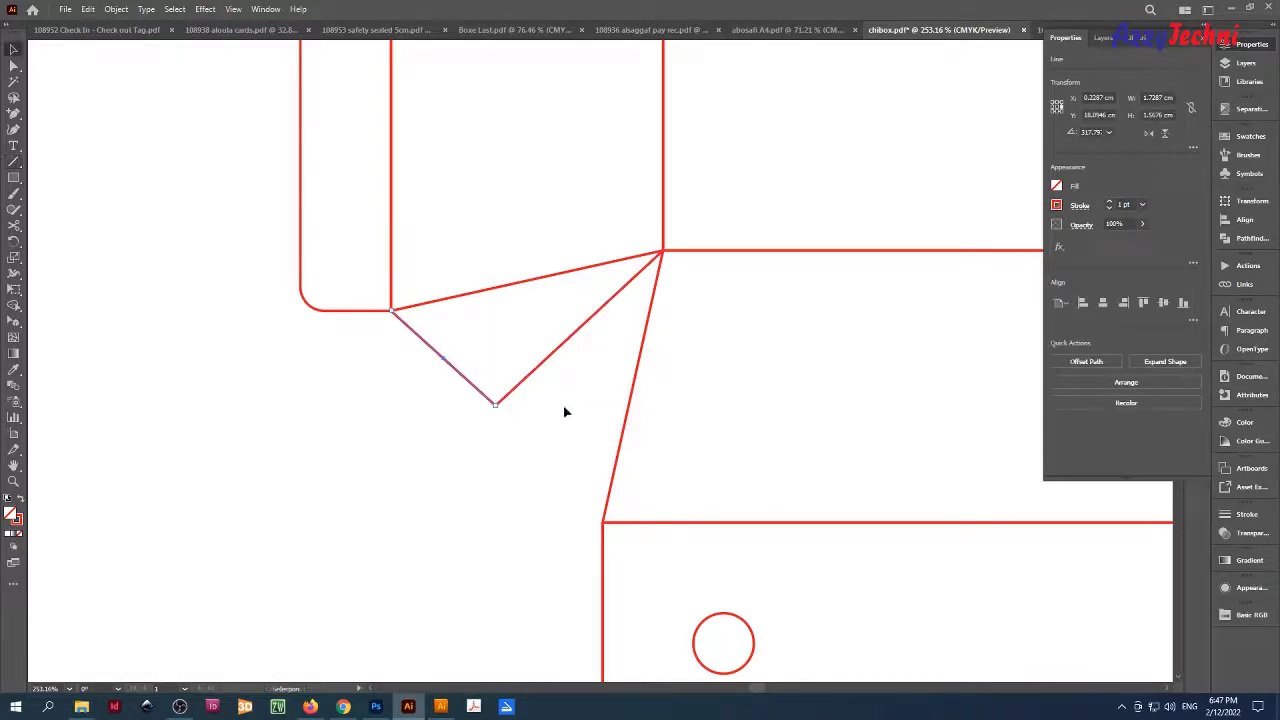
pyautogui.press('\\')
pyautogui.moveTo(600, 521); pyautogui.dragTo(495, 405)
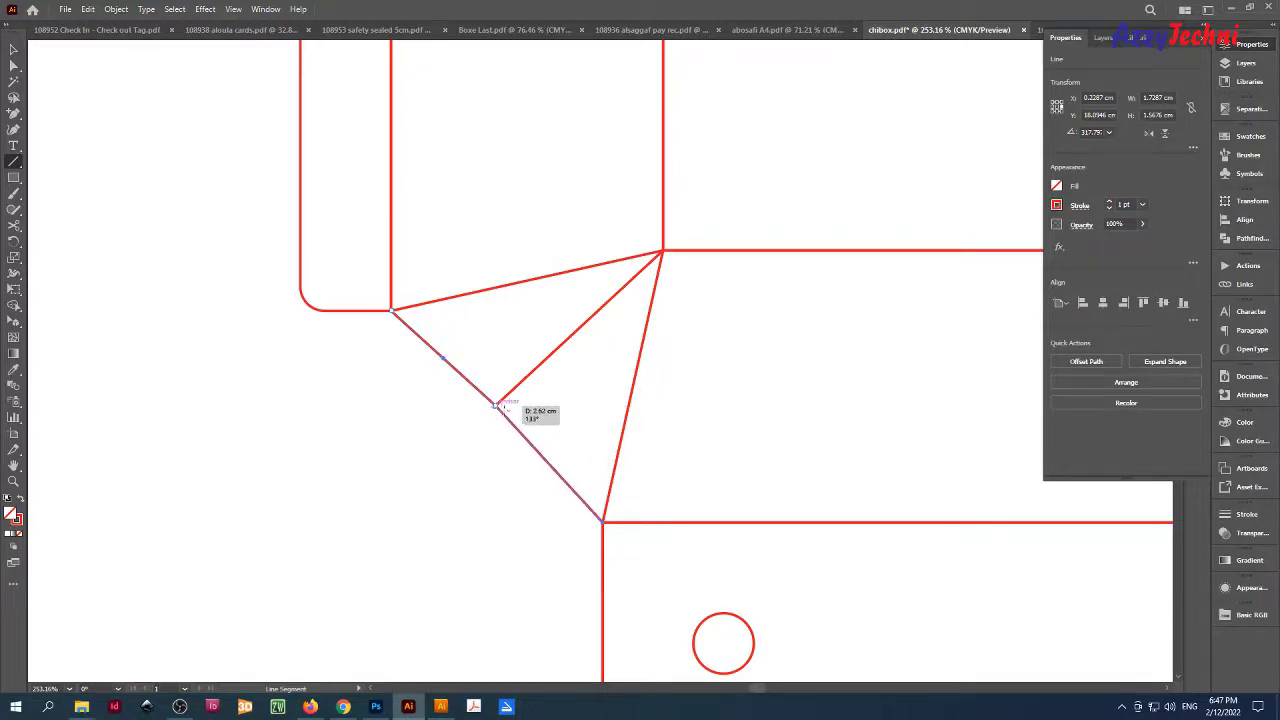
pyautogui.moveTo(497, 405); pyautogui.dragTo(495, 404)
pyautogui.press('v')
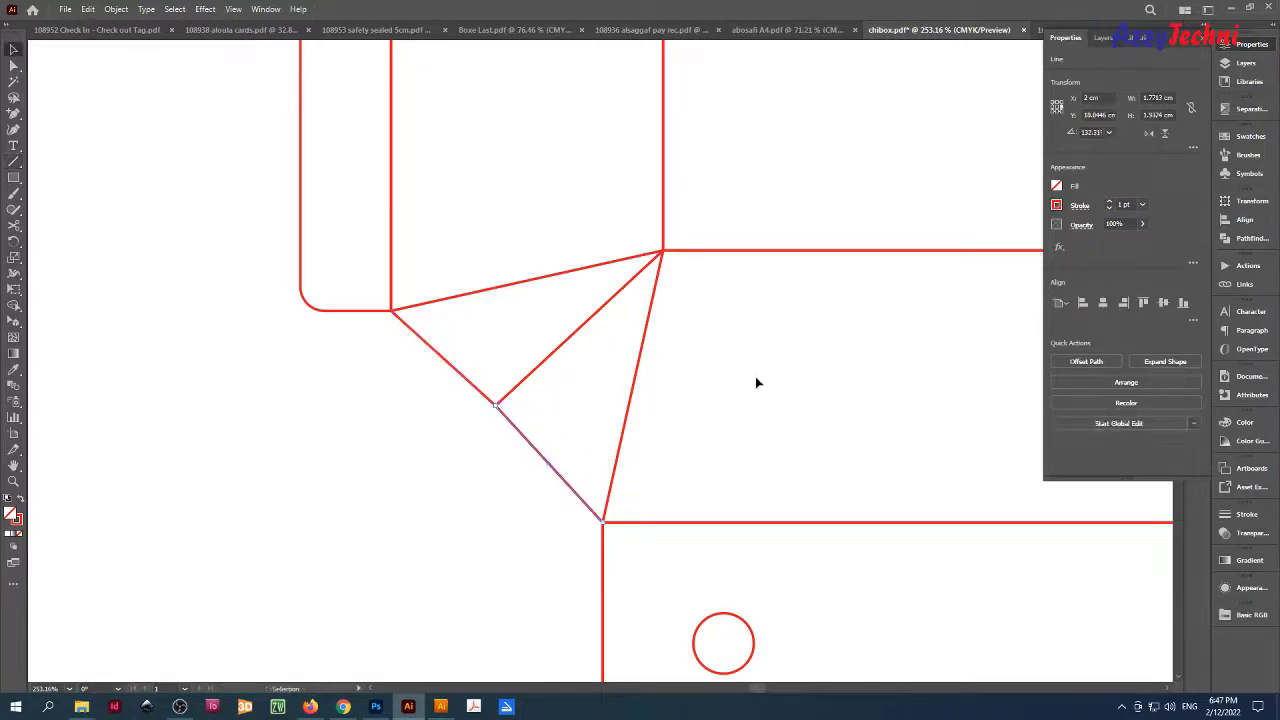
pyautogui.click(757, 383)
pyautogui.scroll(2, 740, 480)
pyautogui.scroll(-2, 700, 420)
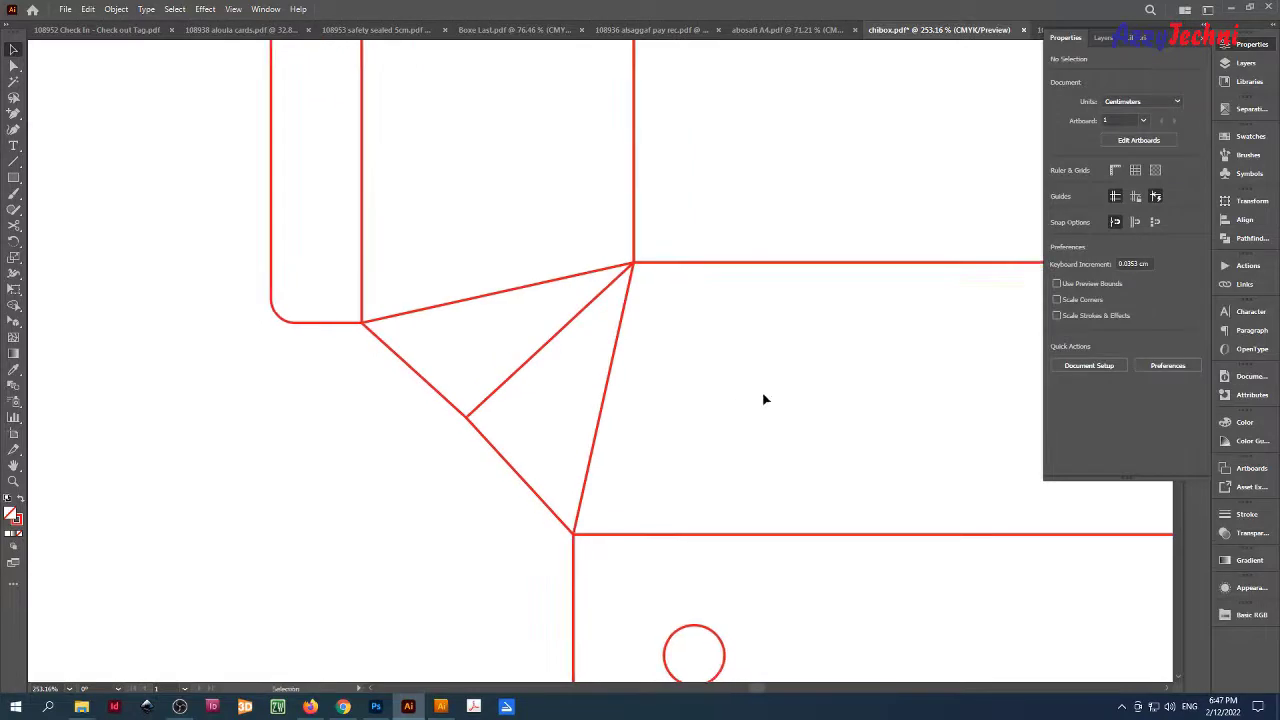
pyautogui.scroll(2, 571, 397)
pyautogui.scroll(2, 560, 426)
# - Shorten the diagonal and snap the gusset's lower edge onto its end so all lines meet
pyautogui.press('a')
pyautogui.click(541, 416)
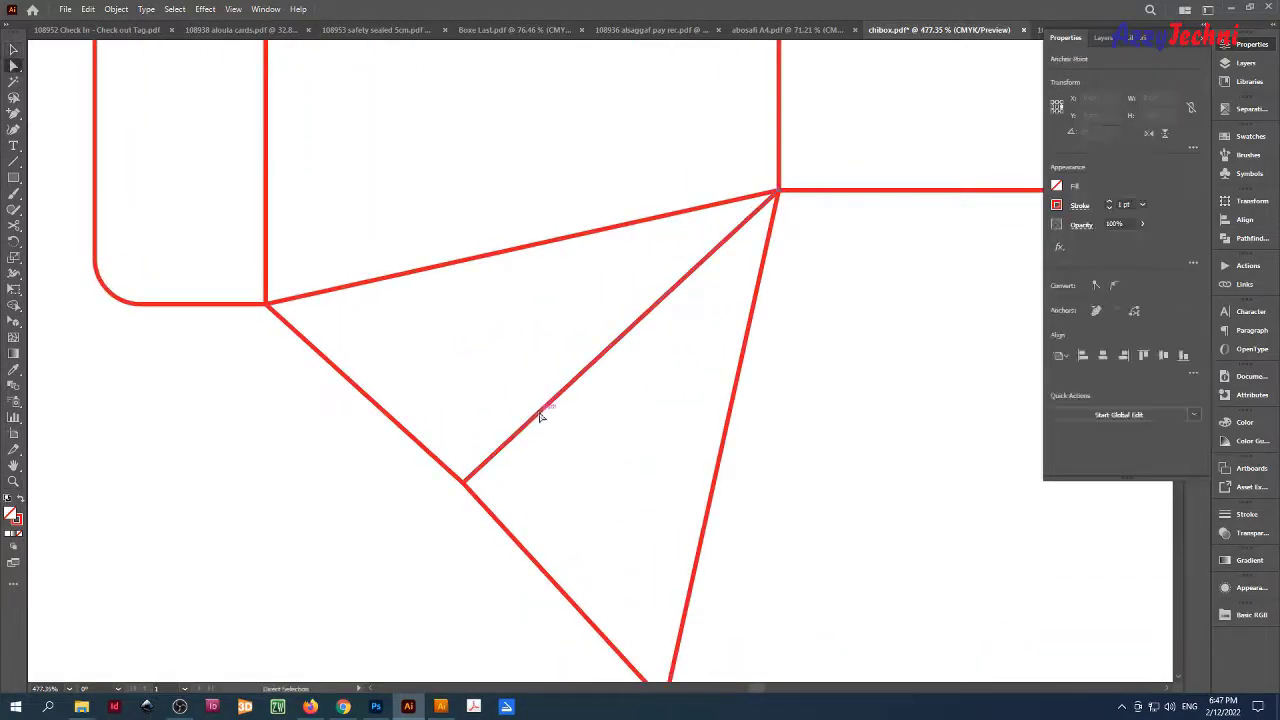
pyautogui.moveTo(464, 481); pyautogui.dragTo(493, 456)
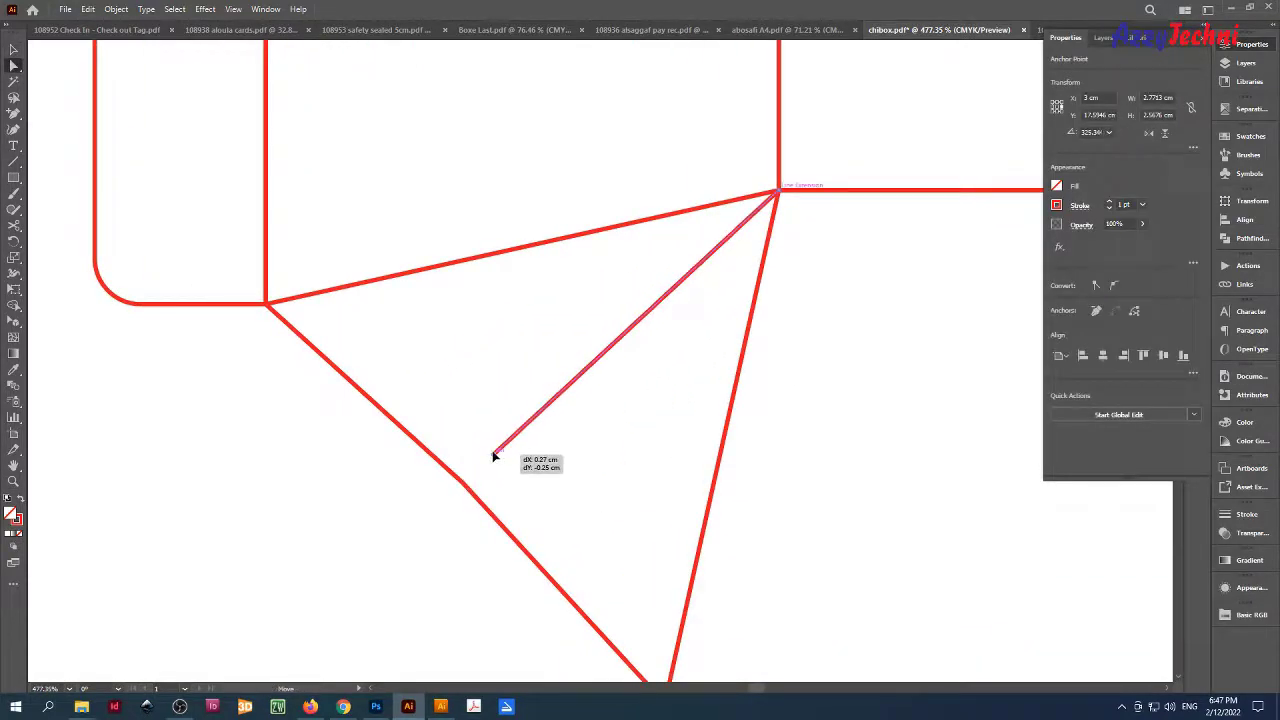
pyautogui.click(463, 488)
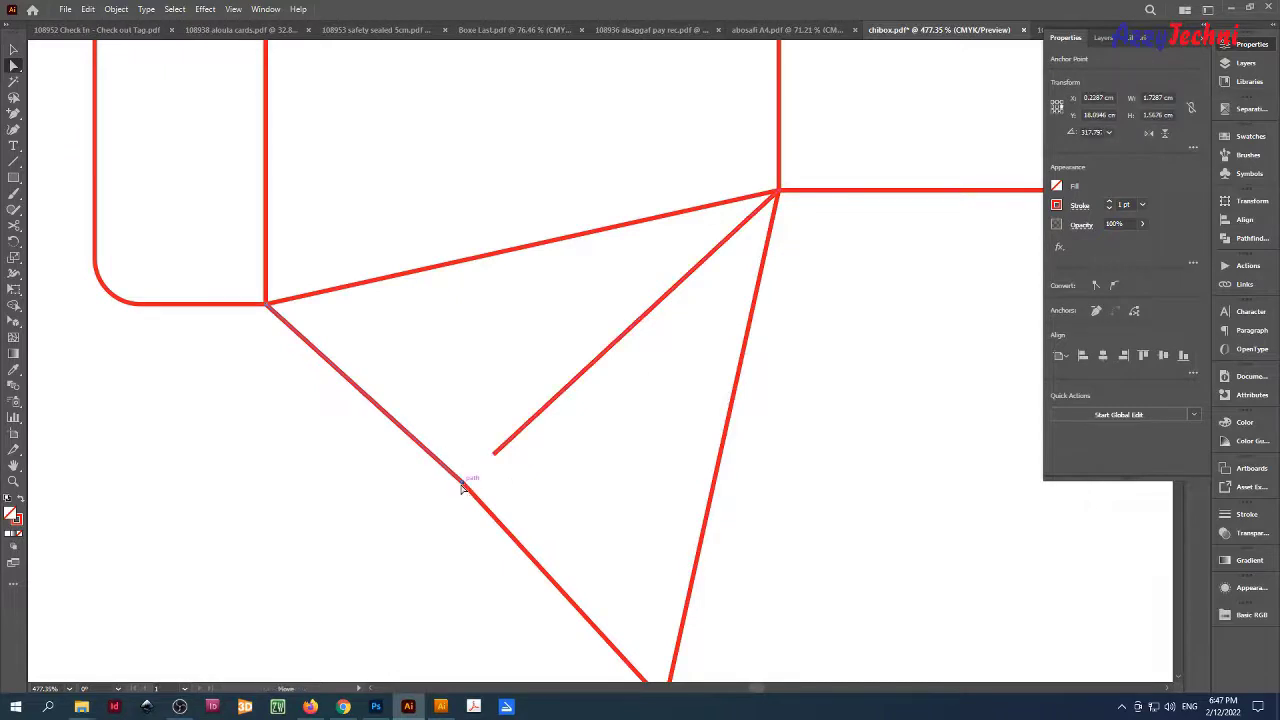
pyautogui.moveTo(463, 488); pyautogui.dragTo(493, 455)
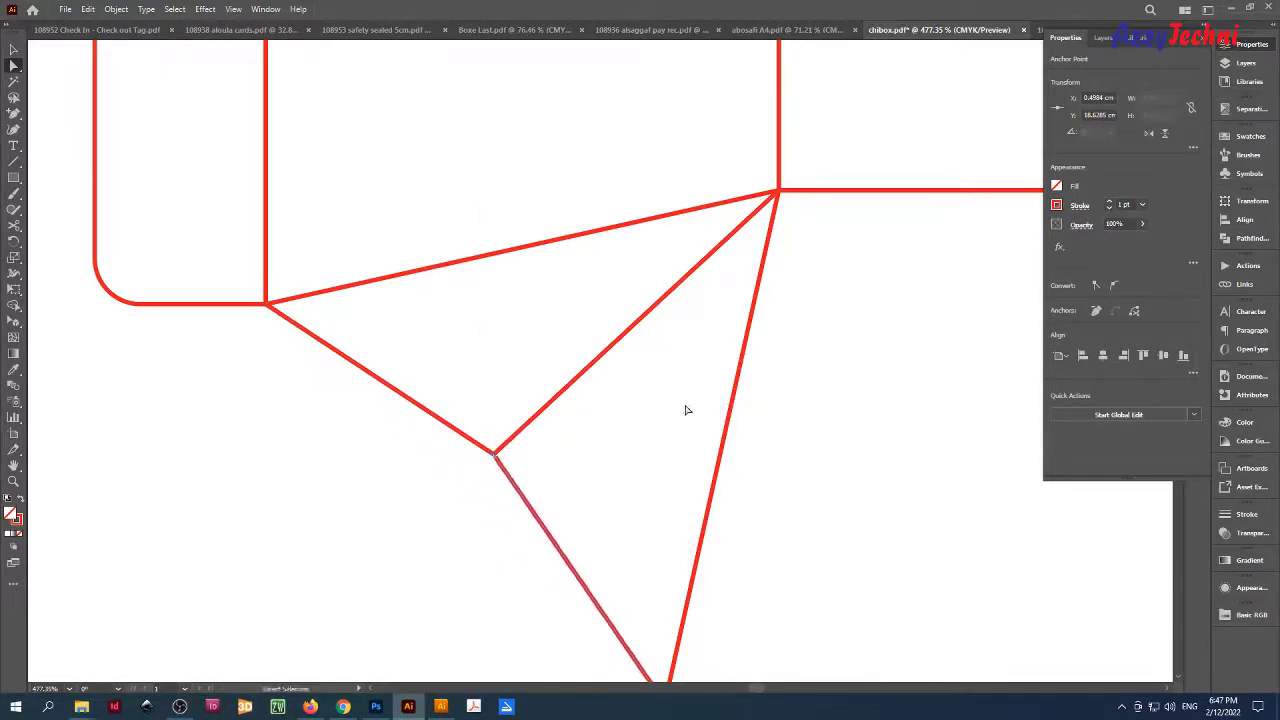
pyautogui.scroll(-5, 687, 408)
pyautogui.scroll(-1, 577, 443)
pyautogui.press('v')
pyautogui.click(354, 463)
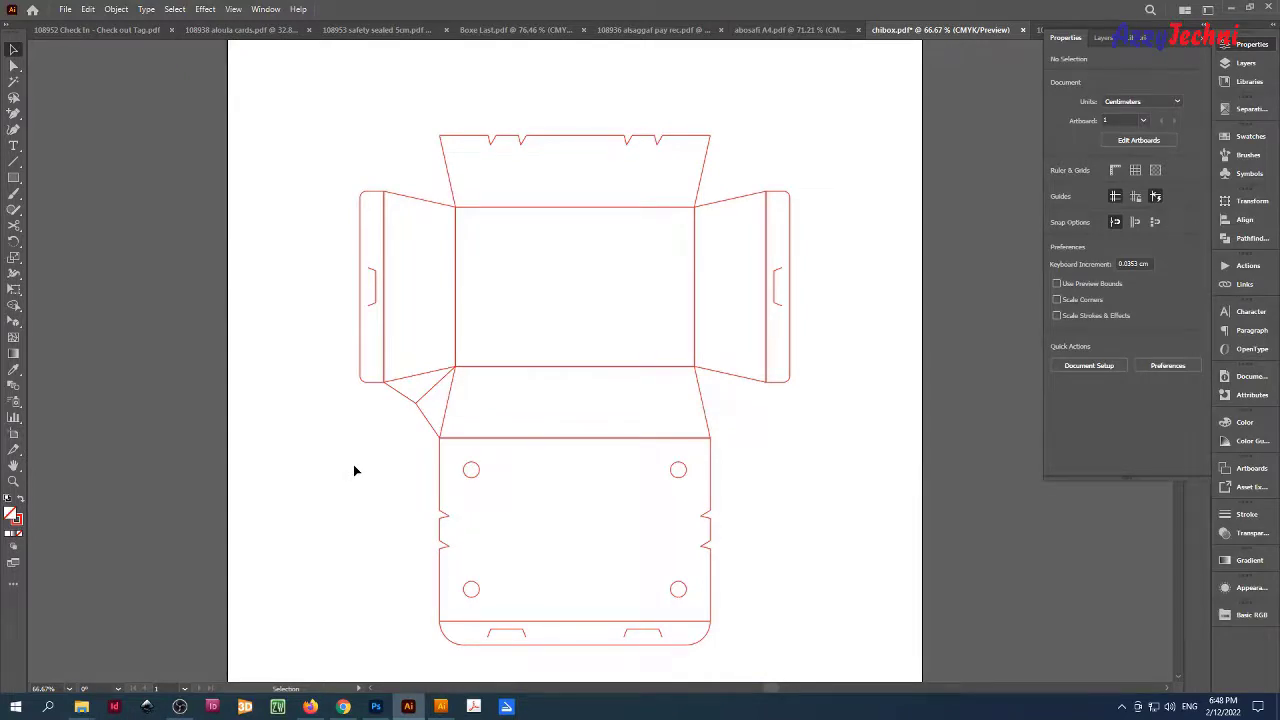
# - Copy the lower-left gusset, reflect it horizontally, and place it in the lower-right corner
pyautogui.scroll(2, 760, 433)
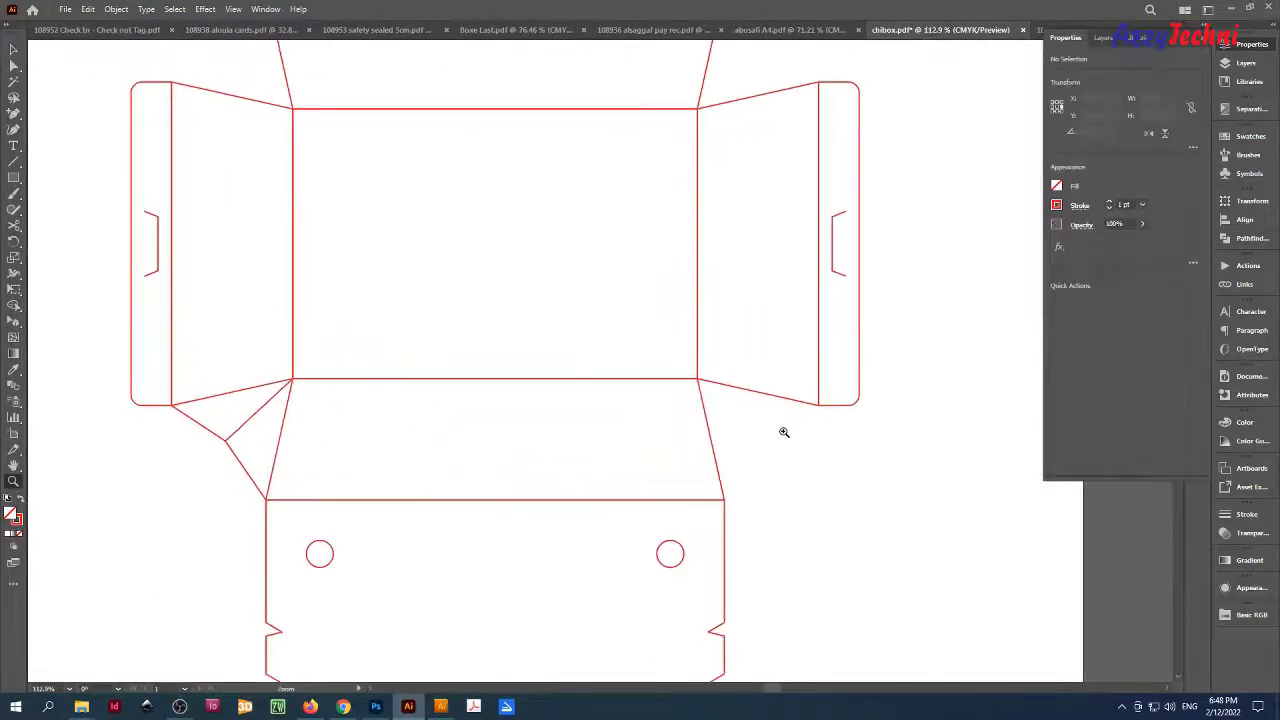
pyautogui.click(243, 428)
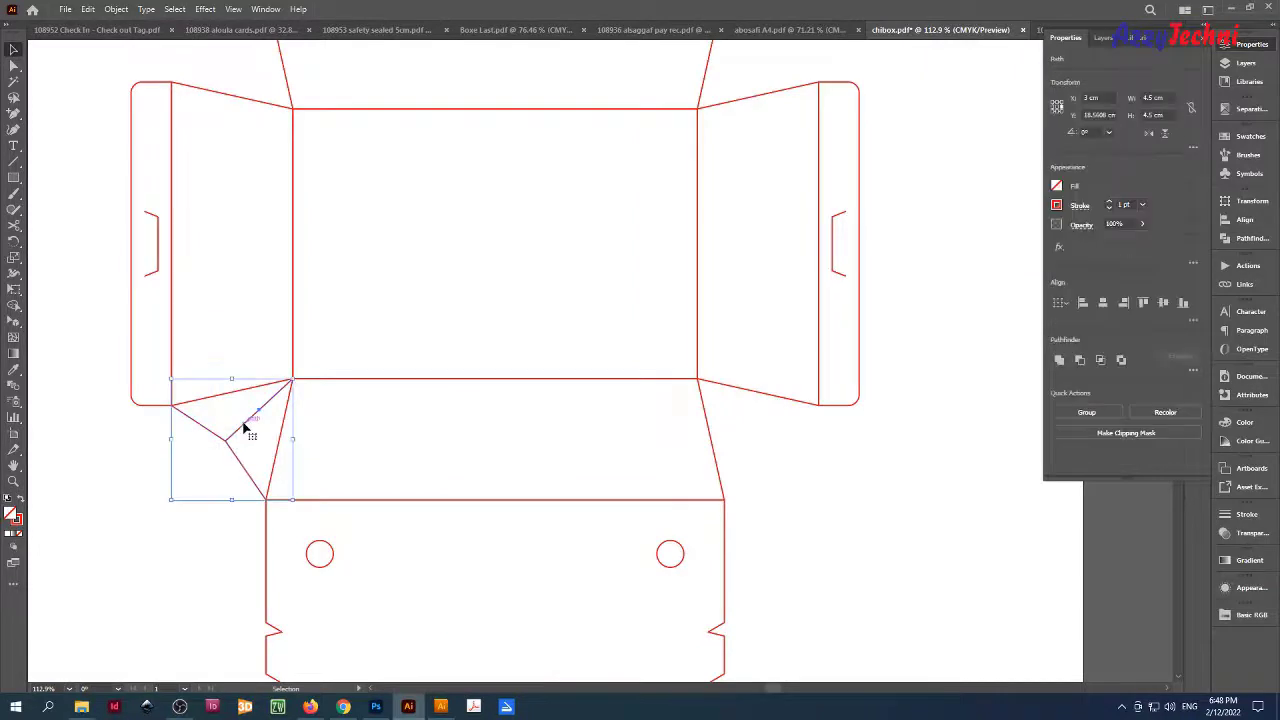
pyautogui.moveTo(243, 428); pyautogui.dragTo(496, 428)
pyautogui.click(1149, 133)
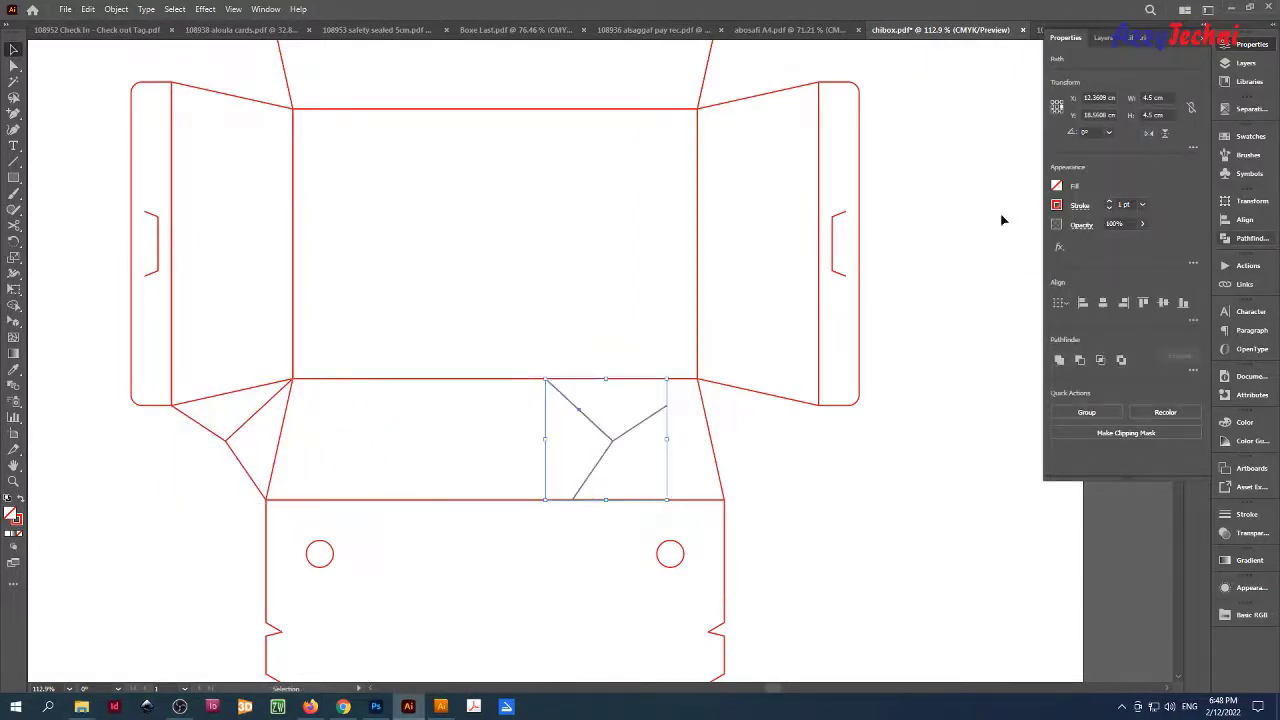
pyautogui.moveTo(596, 430); pyautogui.dragTo(748, 457)
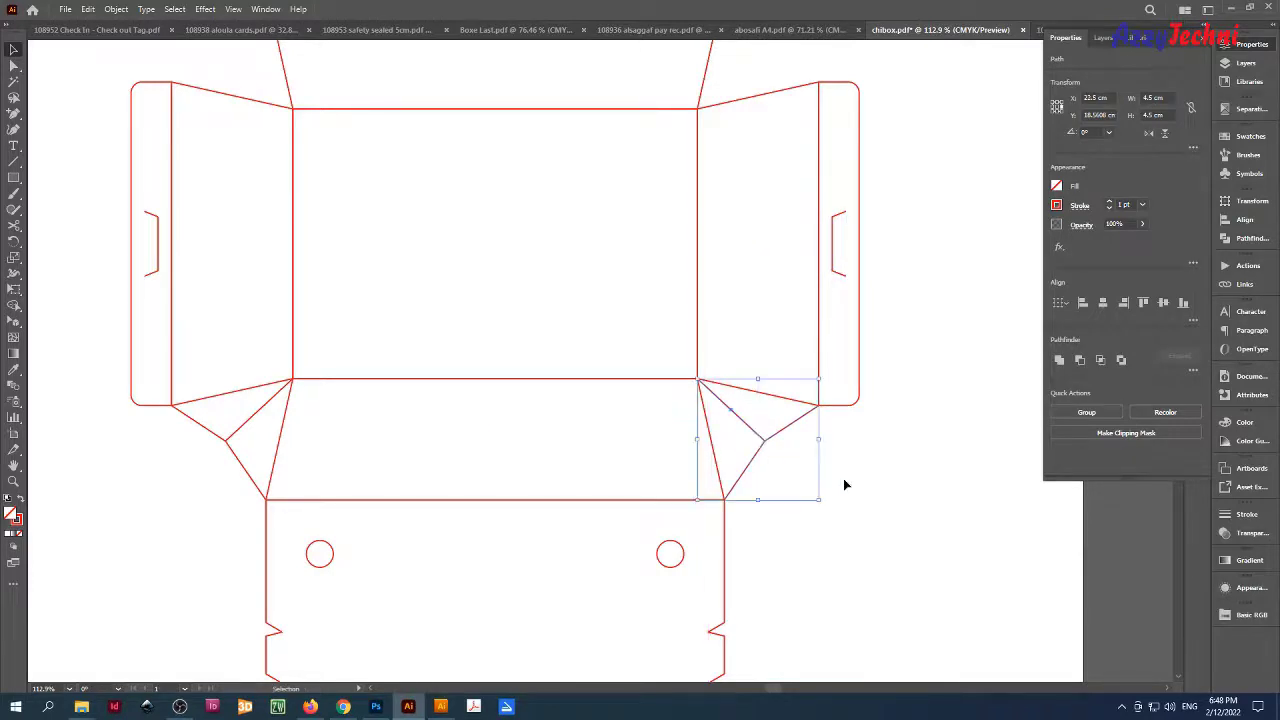
pyautogui.scroll(-5, 586, 452)
pyautogui.scroll(2, 777, 420)
pyautogui.scroll(3, 305, 517)
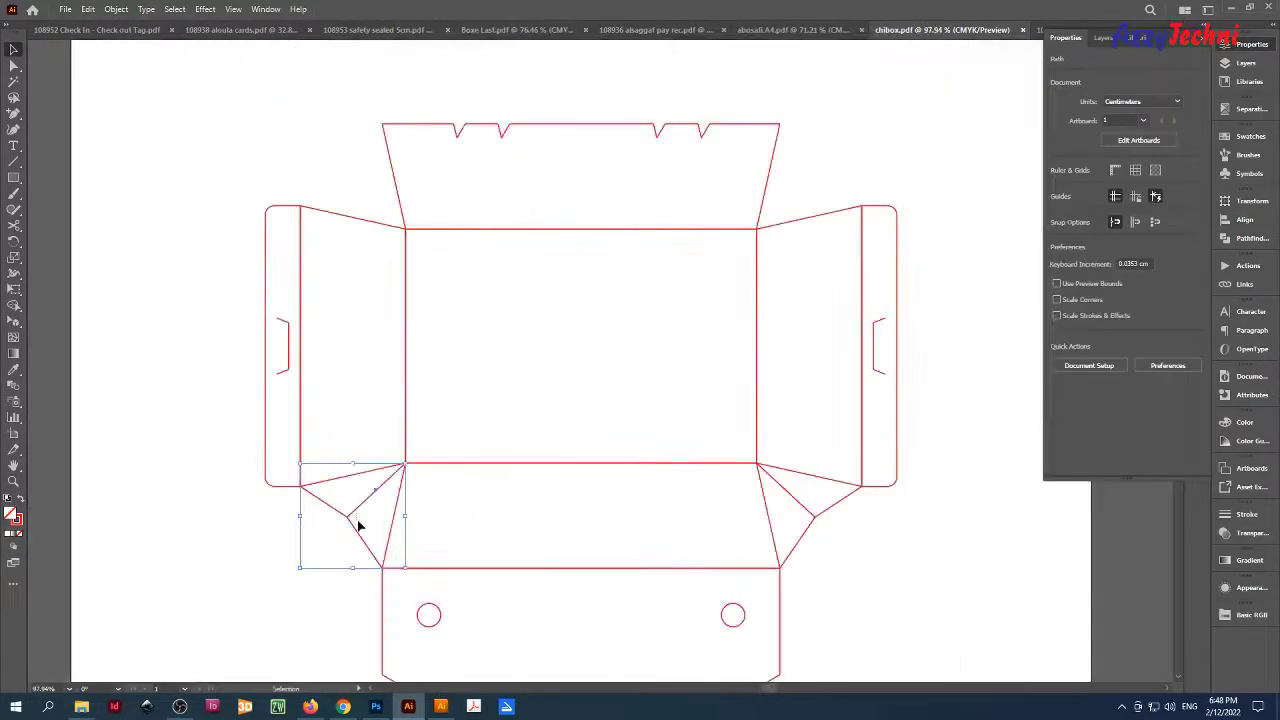
# - Copy both lower gussets up, flip them vertically, and snap them onto the top panel corners
pyautogui.moveTo(305, 517); pyautogui.dragTo(360, 560)
pyautogui.keyDown('shift'); pyautogui.click(800, 505); pyautogui.keyUp('shift')
pyautogui.moveTo(800, 505); pyautogui.dragTo(800, 203)
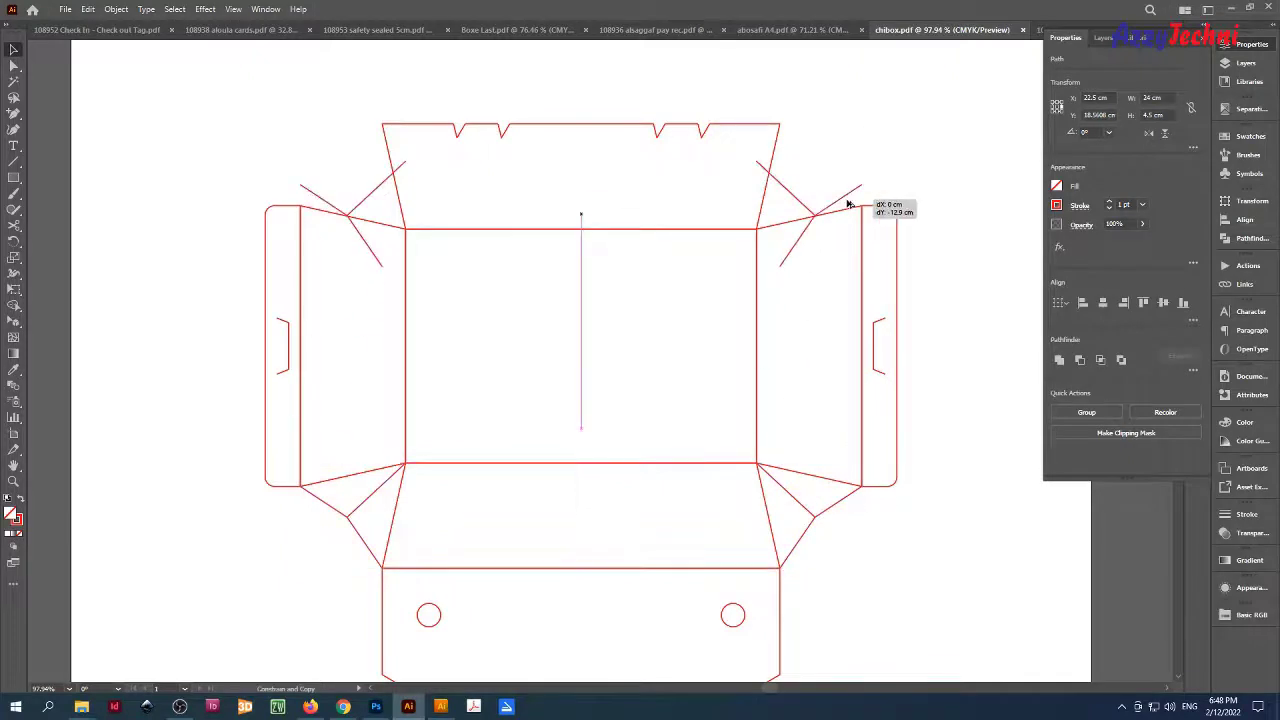
pyautogui.click(1165, 136)
pyautogui.scroll(2, 483, 314)
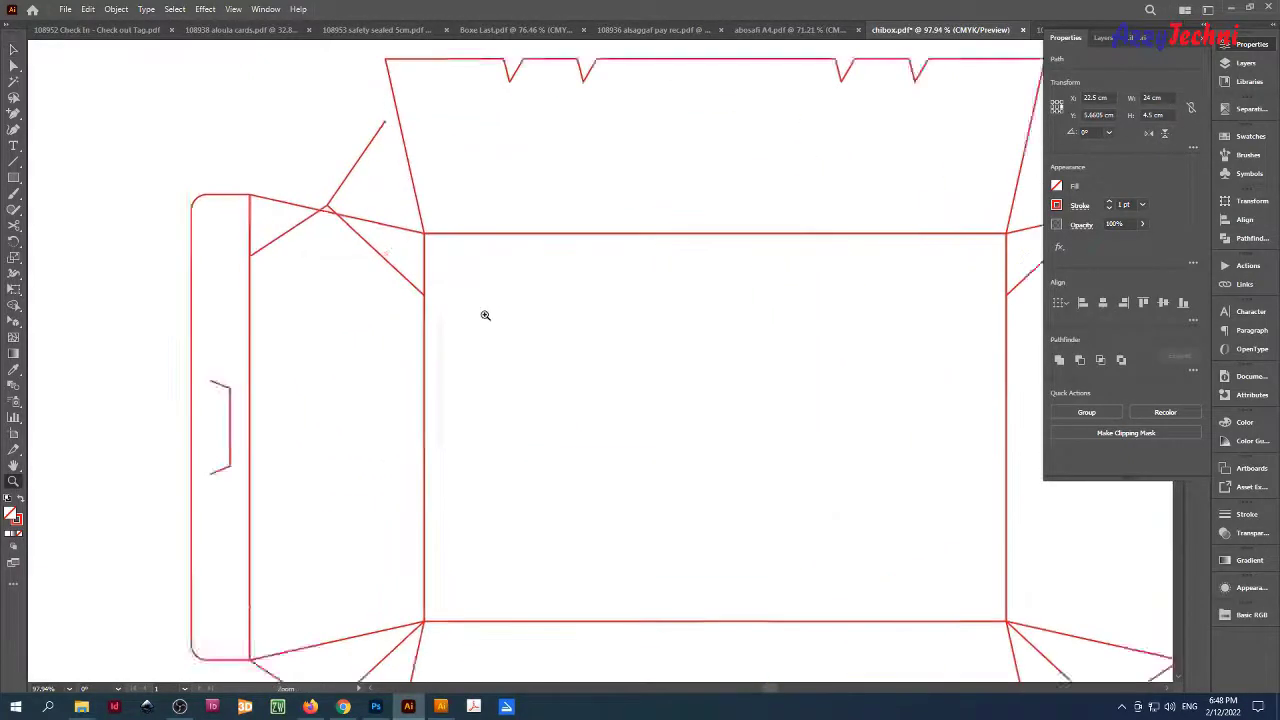
pyautogui.scroll(2, 386, 317)
pyautogui.moveTo(420, 320); pyautogui.dragTo(442, 207)
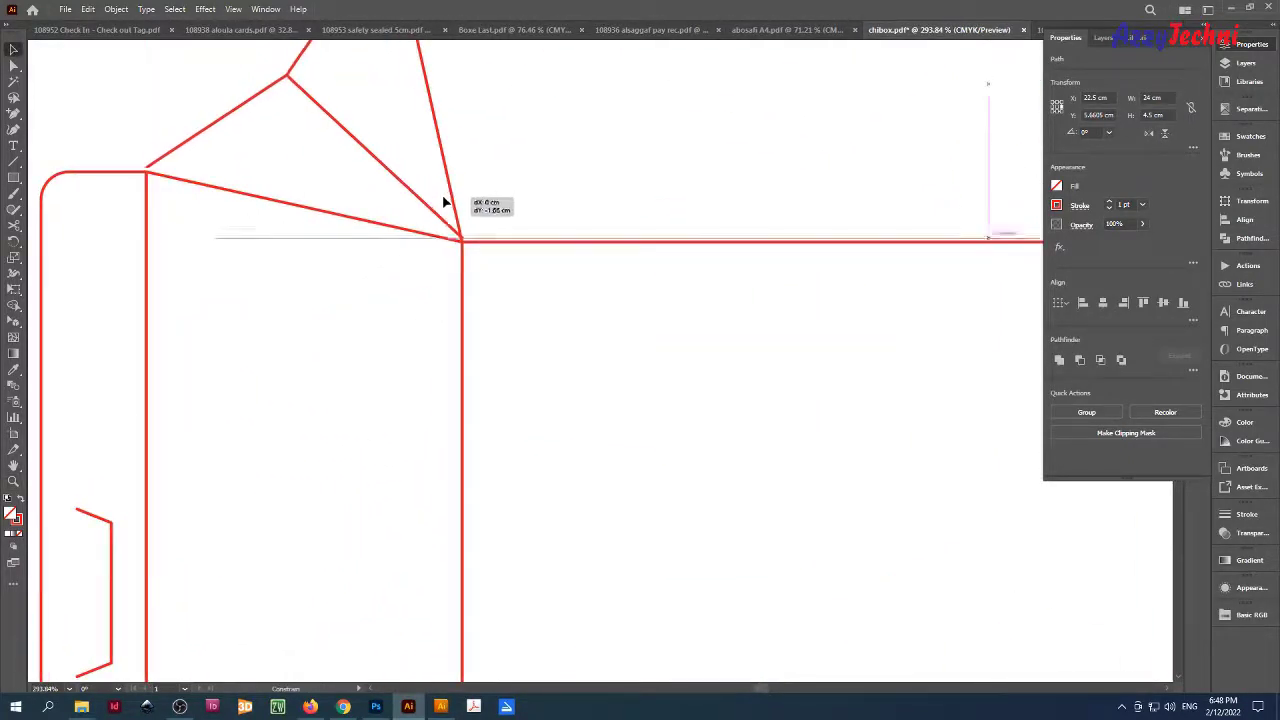
pyautogui.scroll(-1, 577, 223)
pyautogui.scroll(-3, 620, 270)
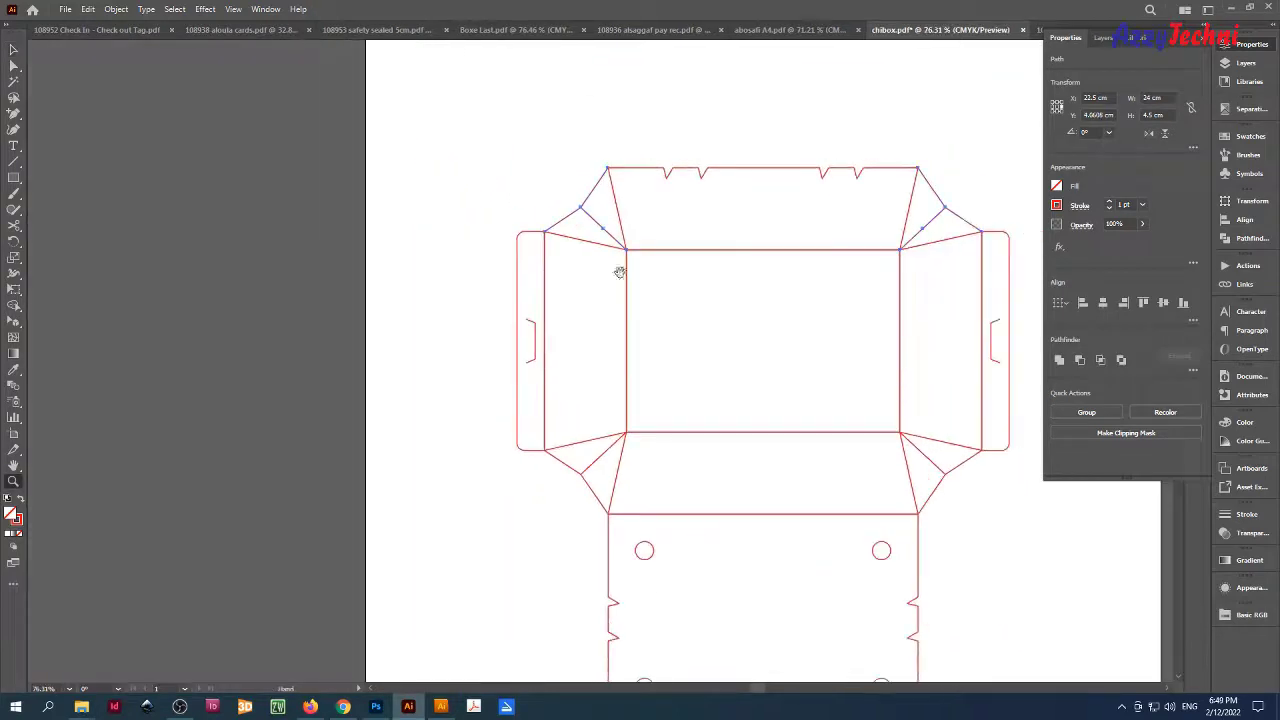
pyautogui.scroll(-1, 871, 300)
pyautogui.click(926, 408)
pyautogui.scroll(-1, 820, 477)
pyautogui.scroll(1, 815, 477)
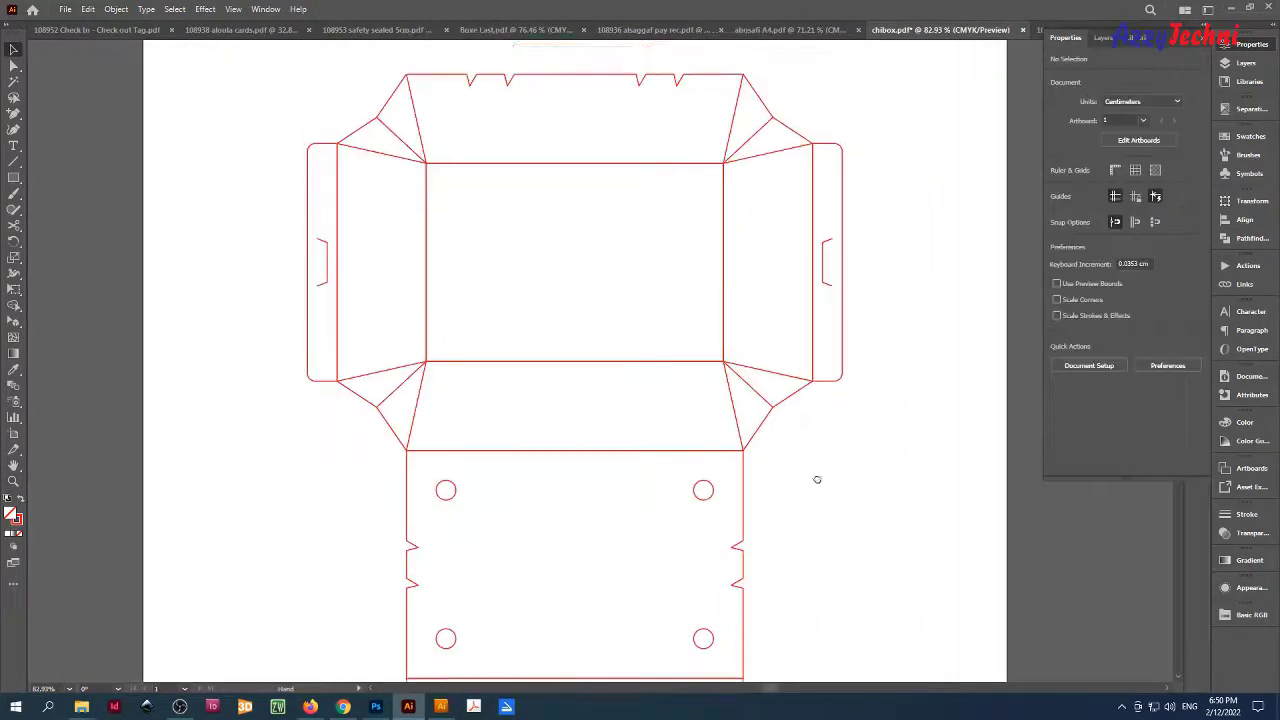
pyautogui.press('a')
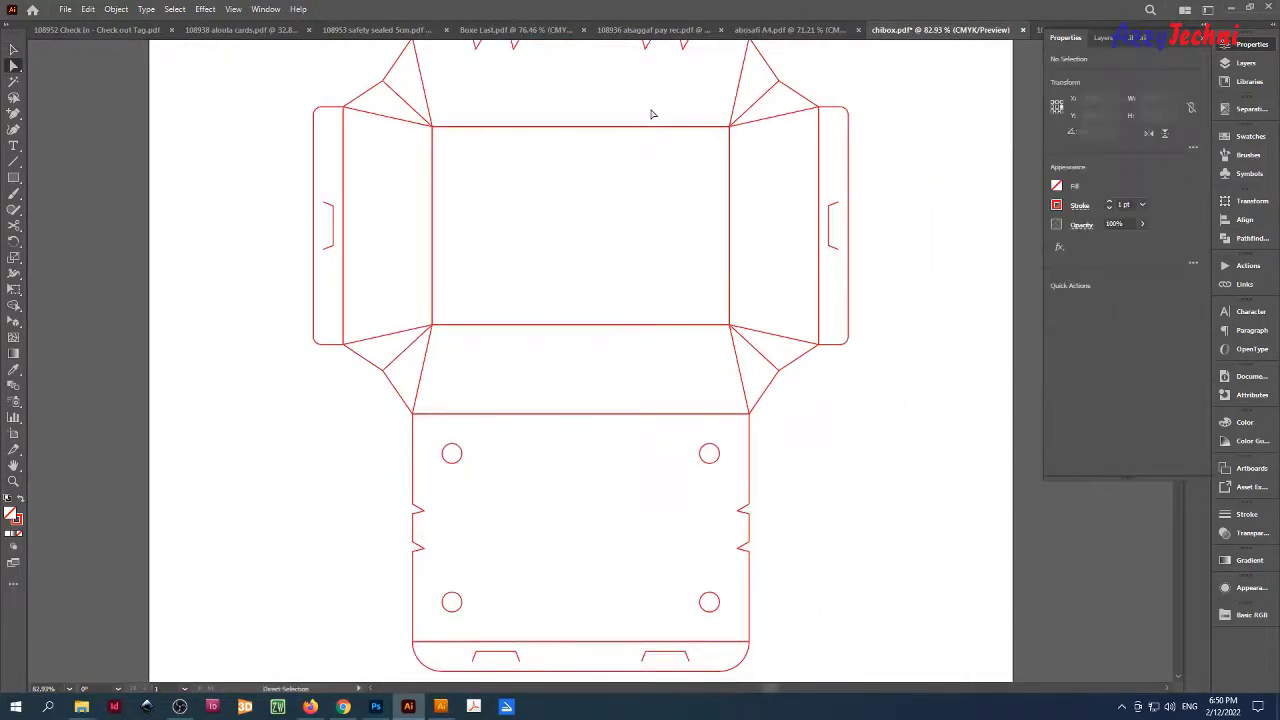
pyautogui.moveTo(650, 110); pyautogui.dragTo(674, 420)
pyautogui.press('Delete')
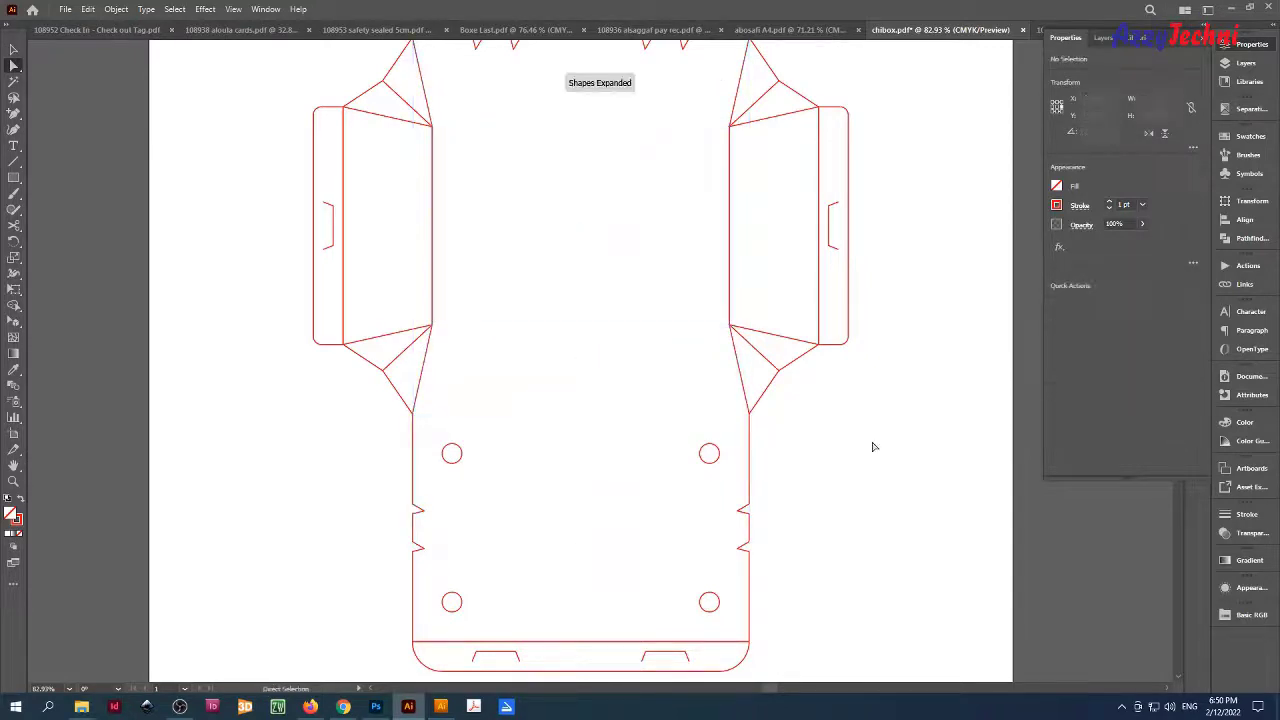
pyautogui.press('v')
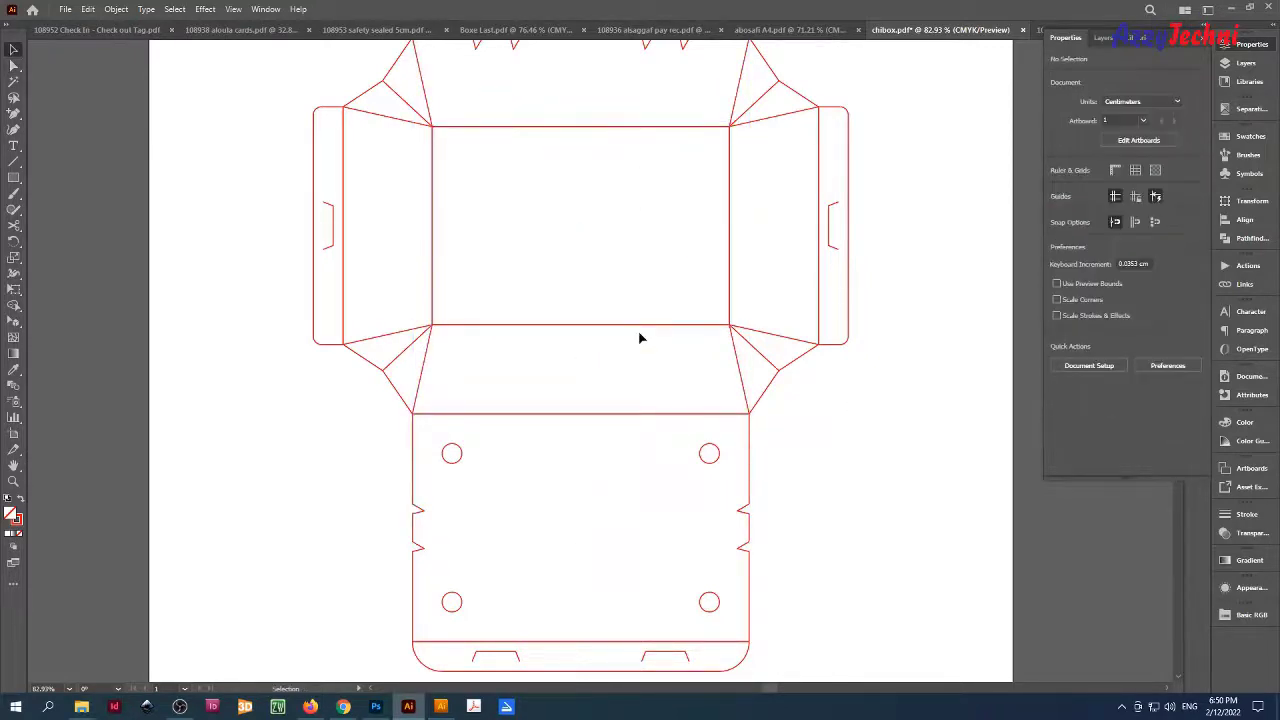
pyautogui.click(773, 408)
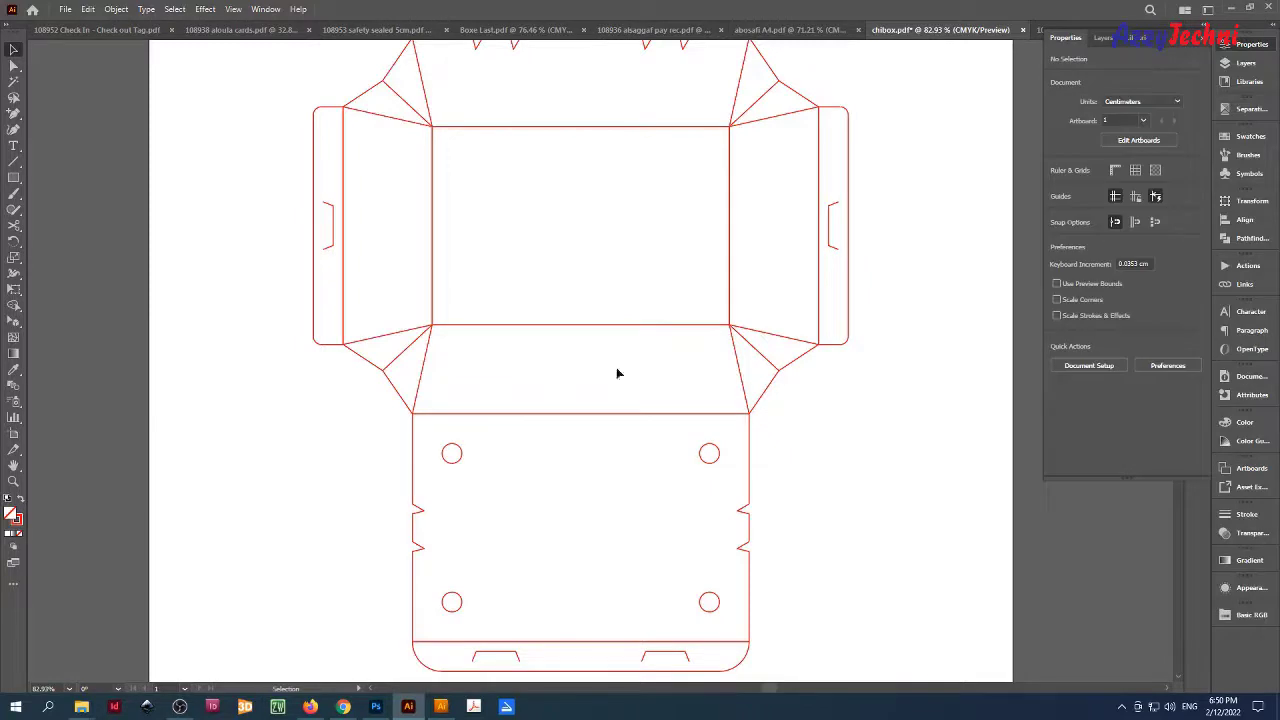
pyautogui.scroll(2, 498, 339)
pyautogui.press('a')
pyautogui.click(342, 228)
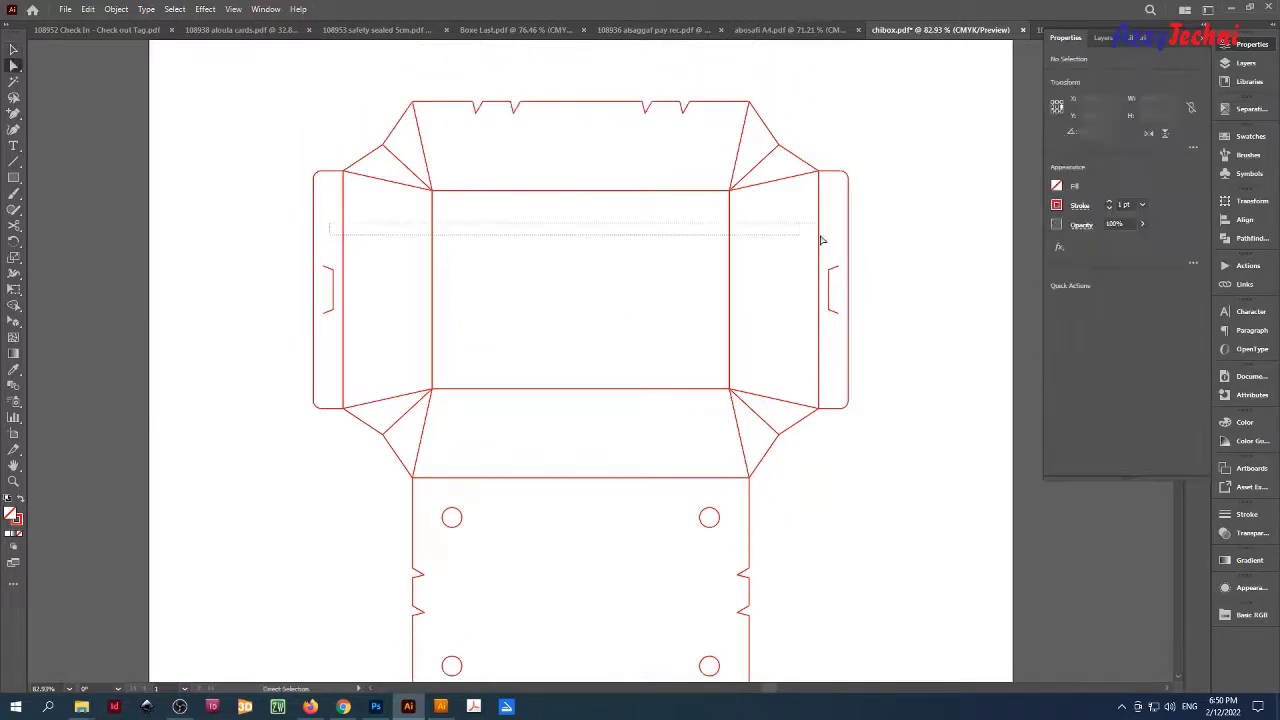
pyautogui.click(943, 191)
pyautogui.press('v')
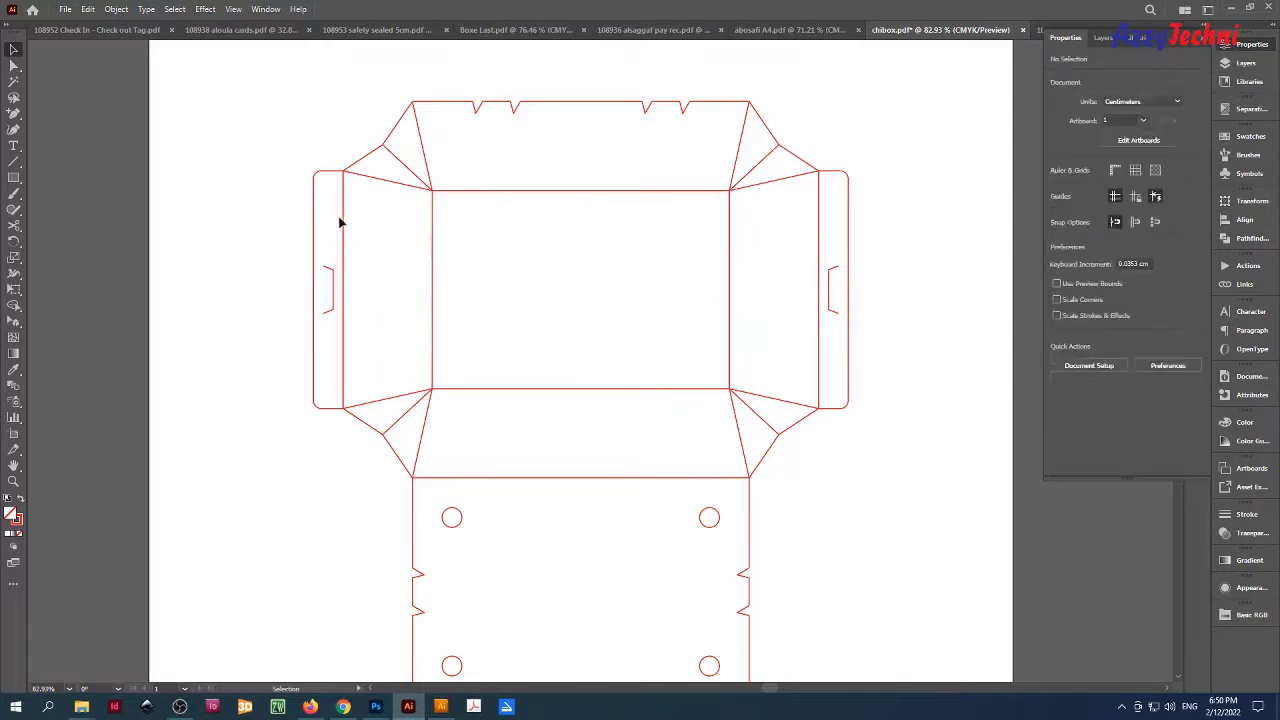
# - Colour the four vertical fold lines with a green swatch
pyautogui.moveTo(344, 226); pyautogui.dragTo(830, 240)
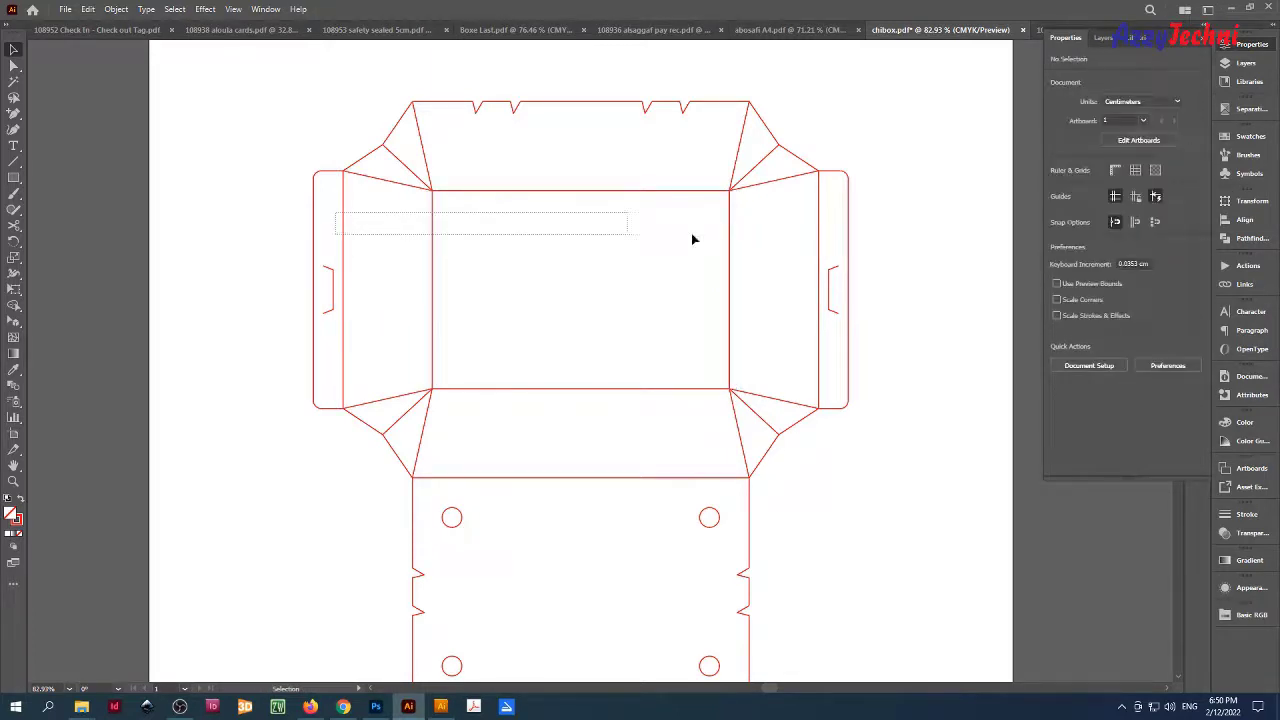
pyautogui.click(1245, 136)
pyautogui.click(1101, 191)
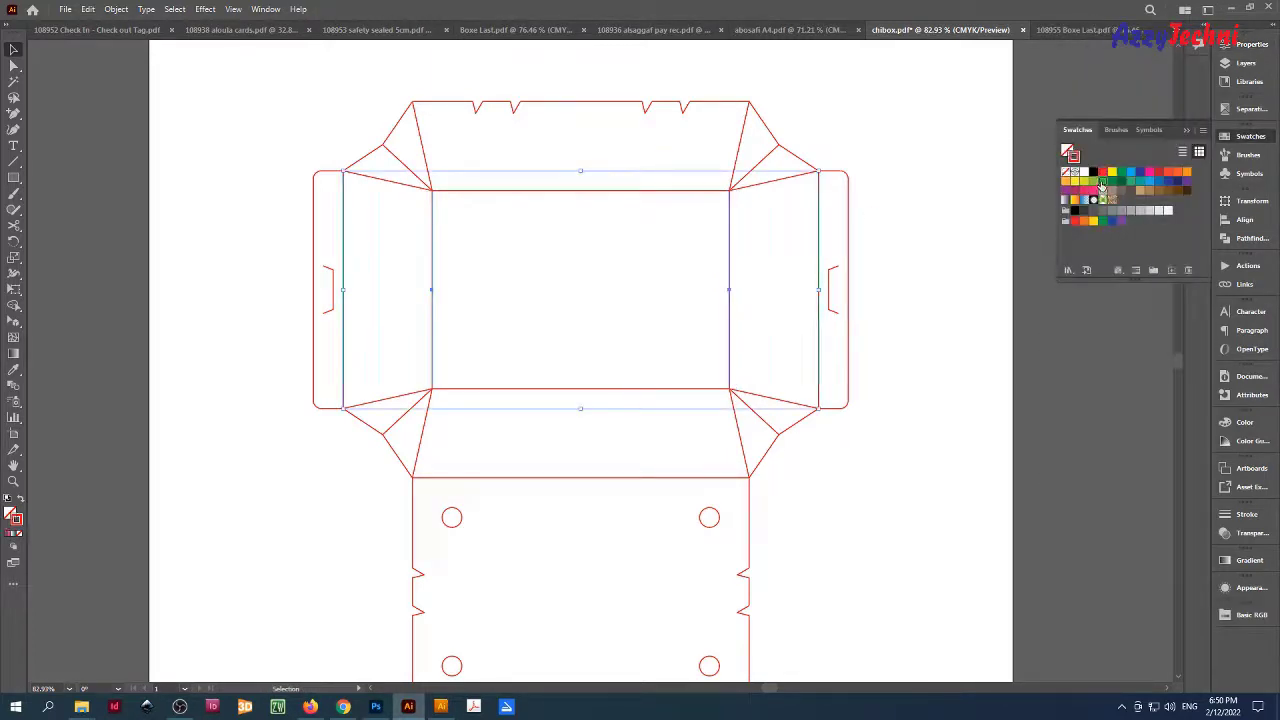
pyautogui.click(731, 240)
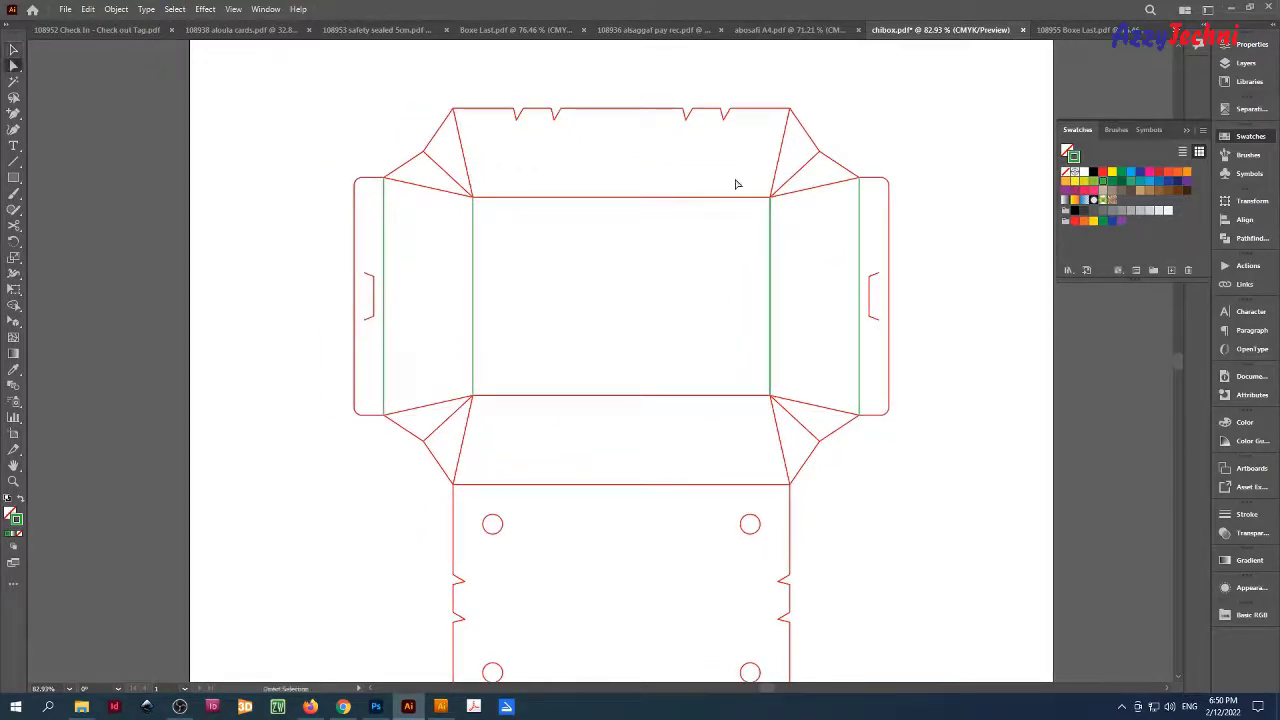
# - Make the base panel rectangle's outline green, then select both top gussets' diagonal lines
pyautogui.moveTo(729, 177); pyautogui.dragTo(745, 488)
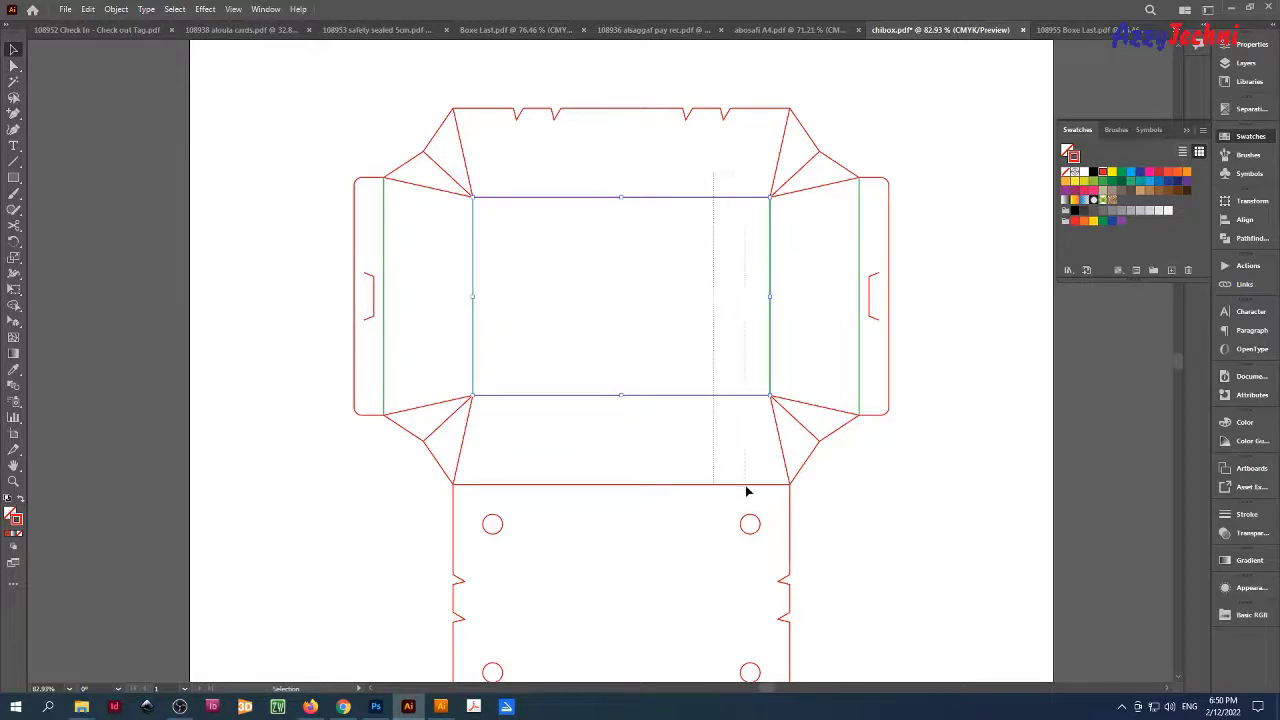
pyautogui.click(1110, 200)
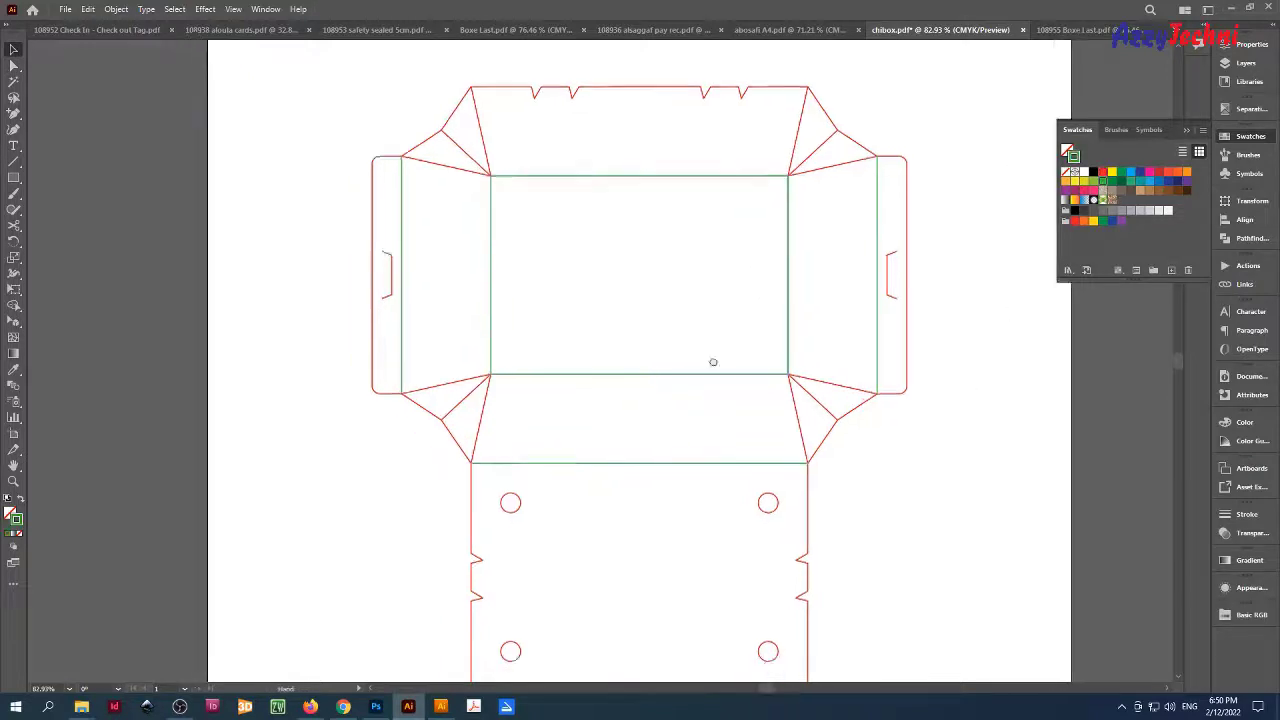
pyautogui.moveTo(677, 294); pyautogui.dragTo(711, 327)
pyautogui.moveTo(709, 376); pyautogui.dragTo(711, 274)
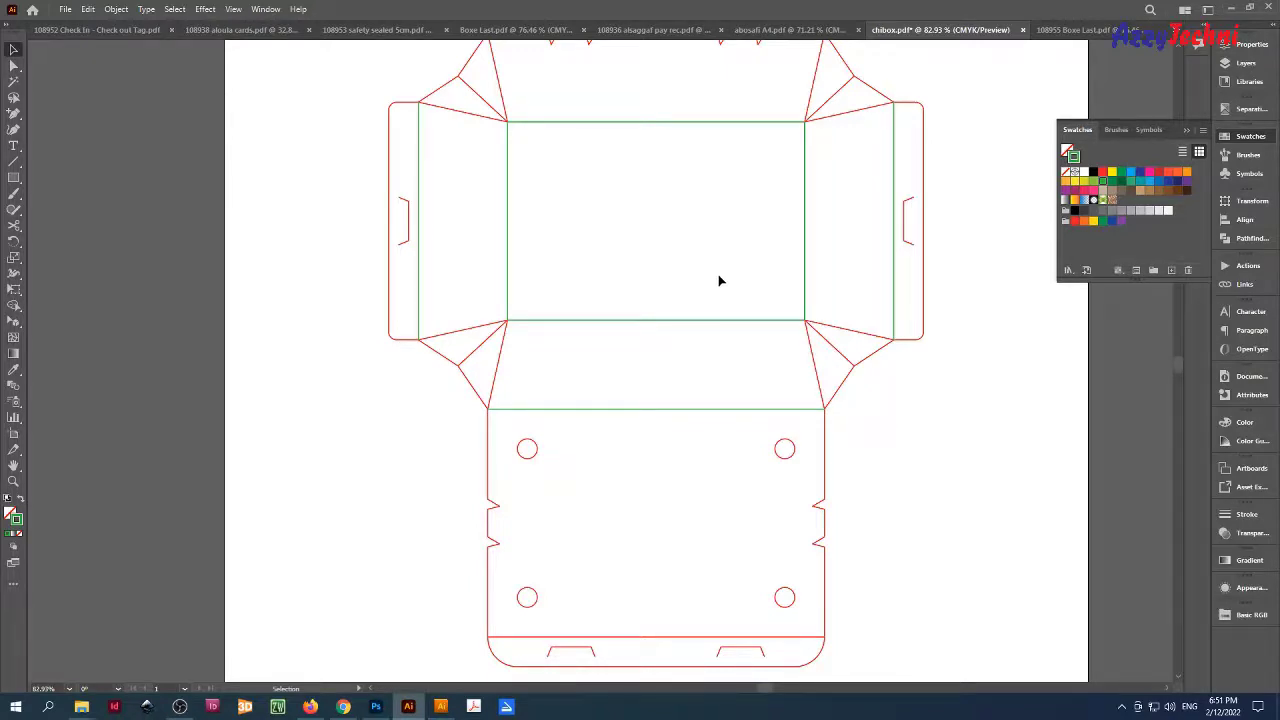
pyautogui.keyDown('alt'); pyautogui.click(726, 286); pyautogui.keyUp('alt')
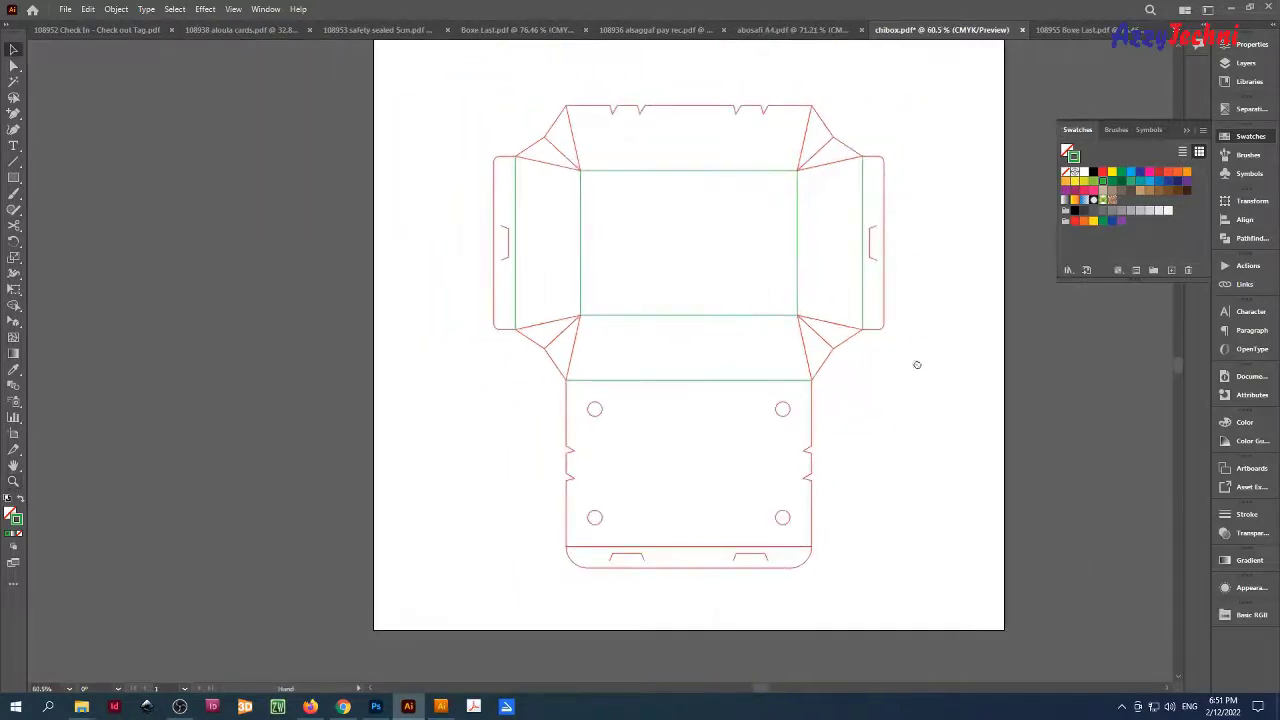
pyautogui.moveTo(693, 281); pyautogui.dragTo(769, 357)
pyautogui.press('v')
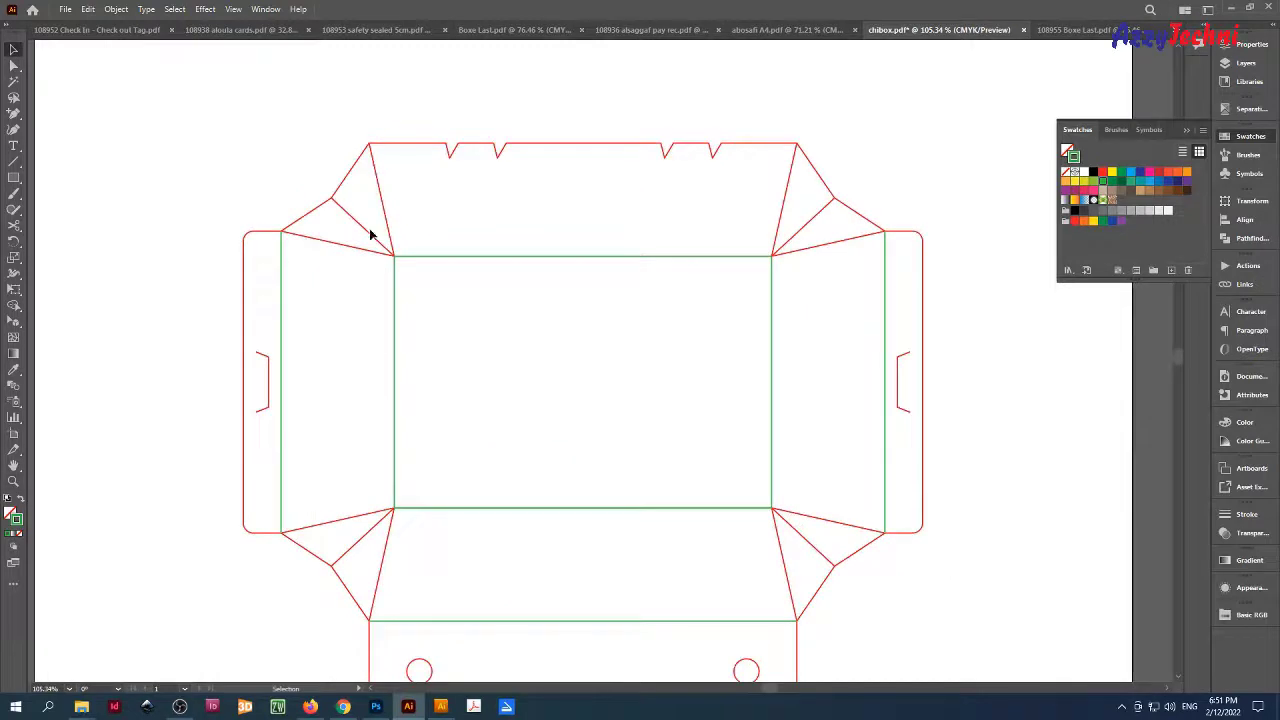
pyautogui.click(375, 237)
pyautogui.keyDown('shift'); pyautogui.click(809, 220); pyautogui.keyUp('shift')
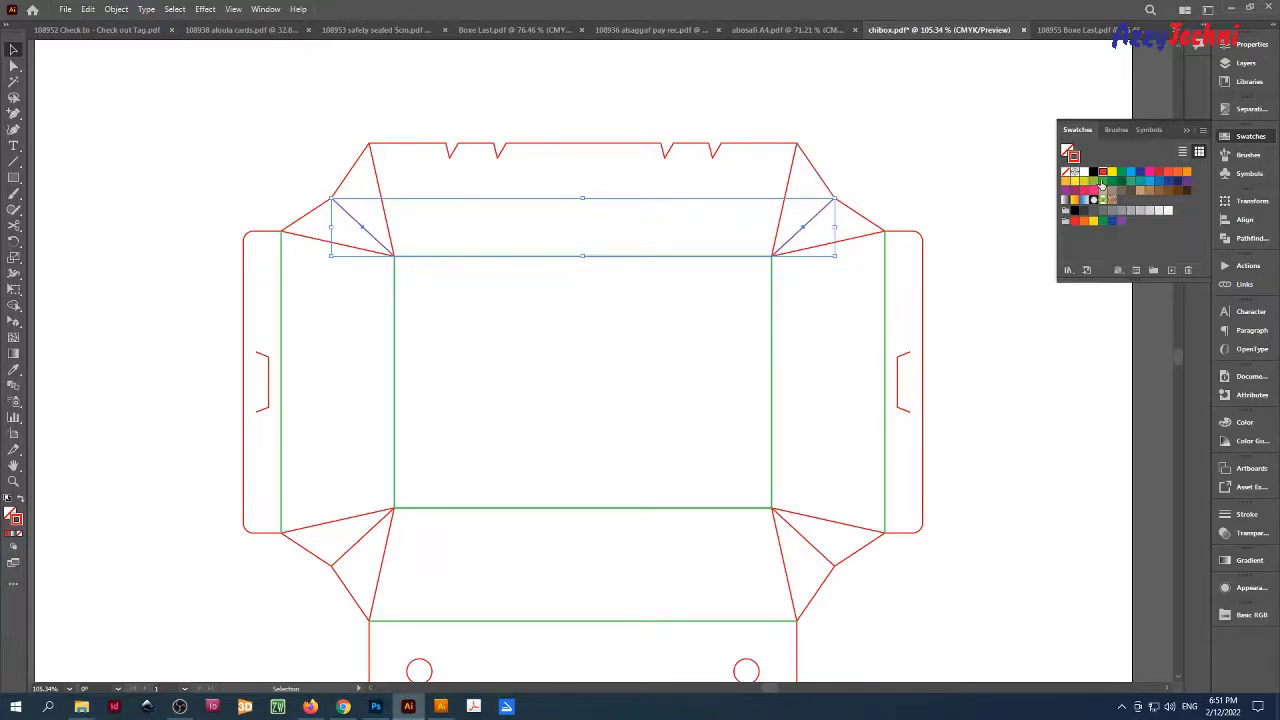
# - Turn the lower-left and lower-right corner diagonals green
pyautogui.scroll(-5, 965, 337)
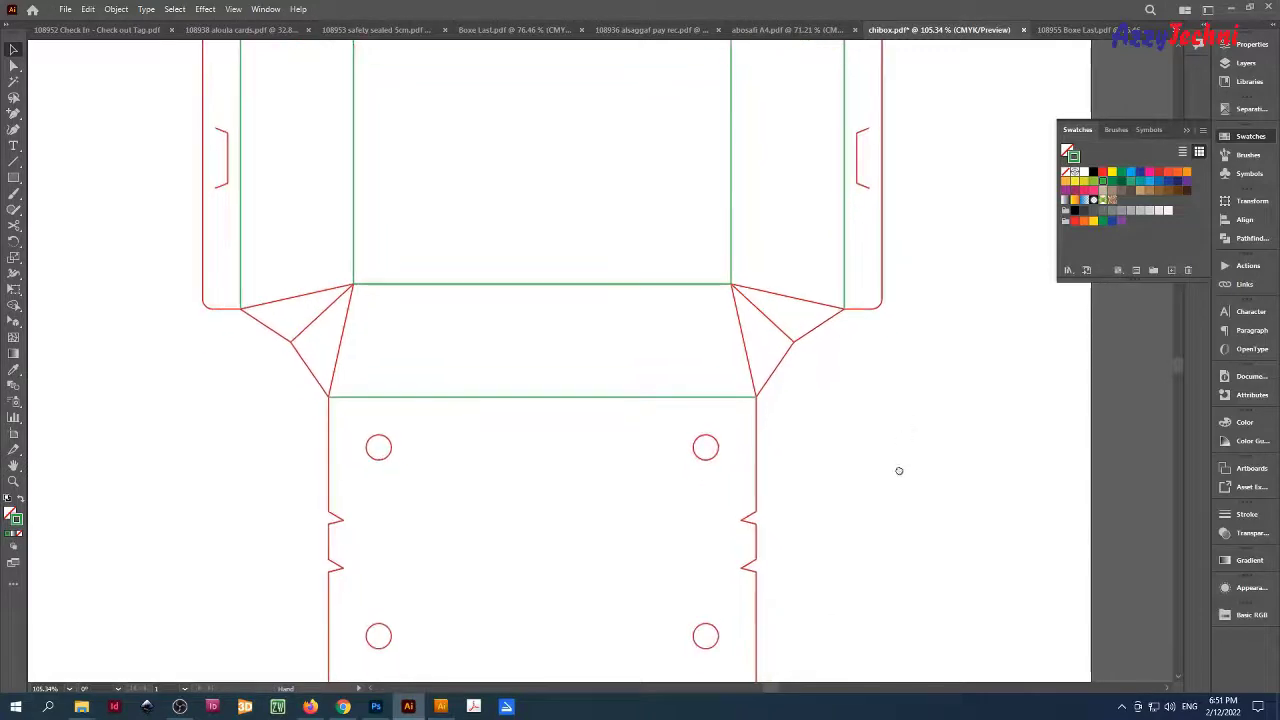
pyautogui.click(322, 407)
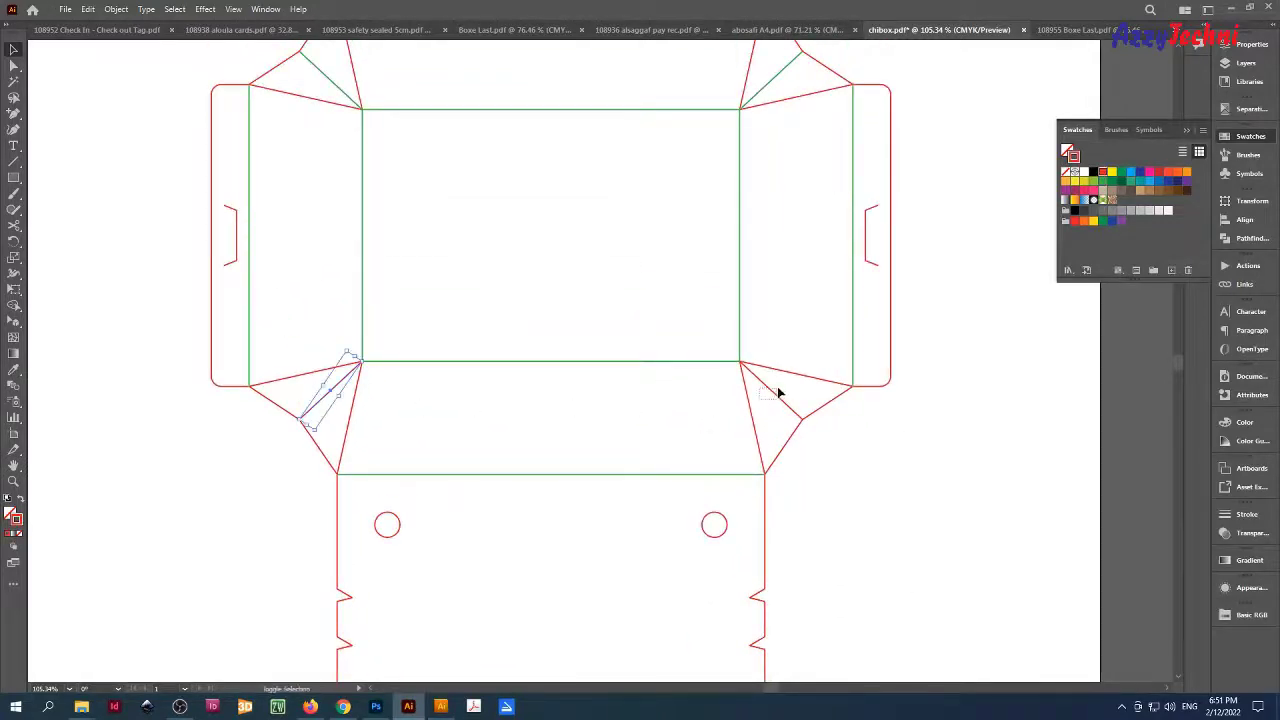
pyautogui.keyDown('shift'); pyautogui.click(778, 392); pyautogui.keyUp('shift')
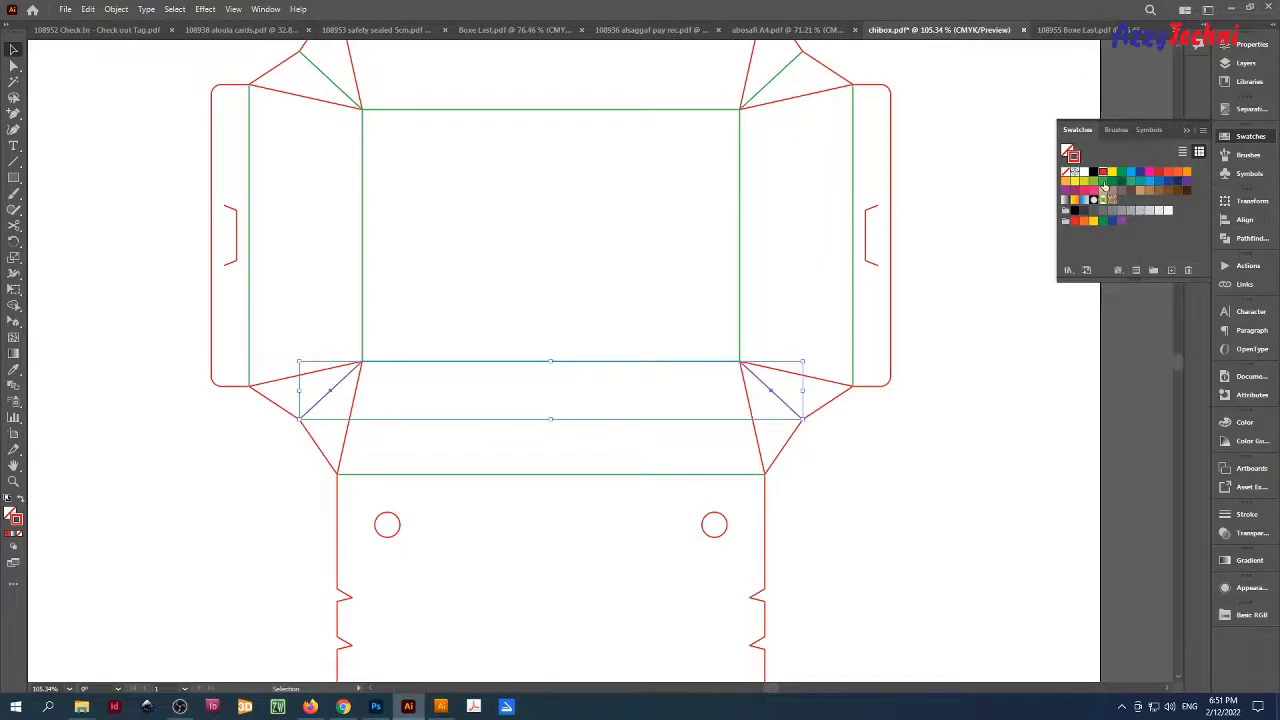
pyautogui.scroll(5, 1017, 359)
pyautogui.click(382, 334)
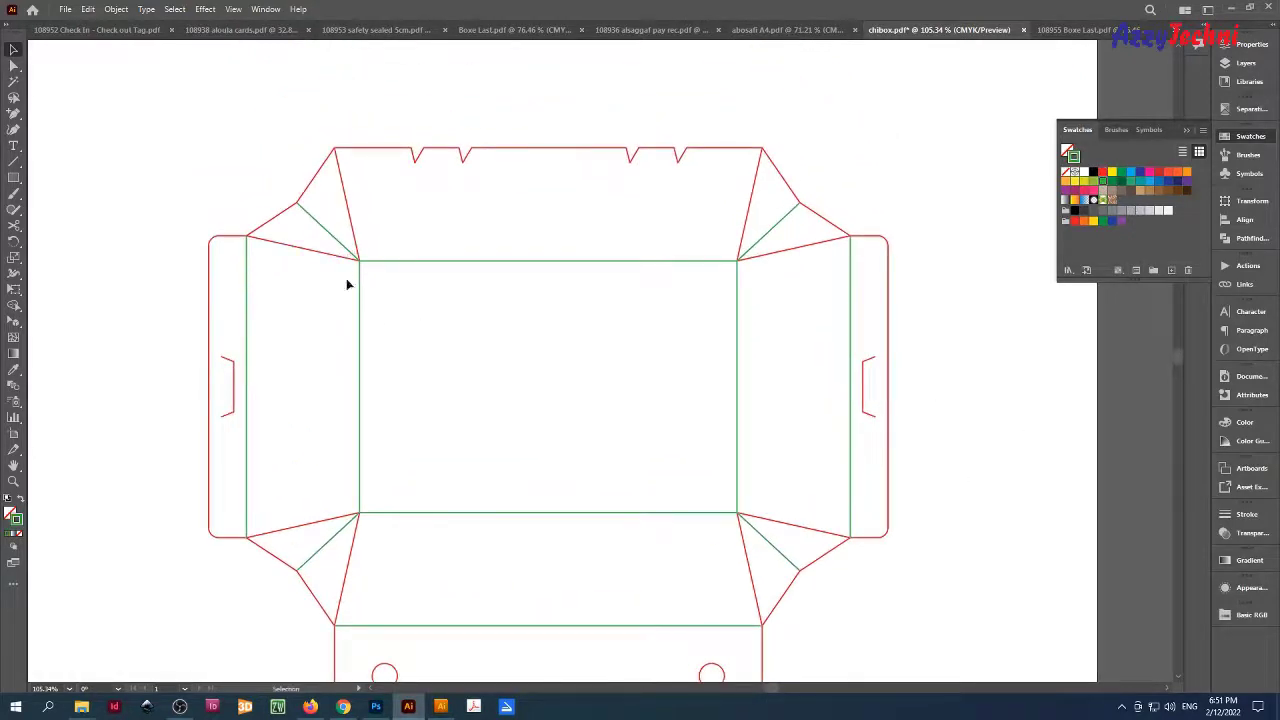
# - Select the left panel's fold and diagonal lines, undoing an accidental delete
pyautogui.scroll(-3, 347, 285)
pyautogui.press('a')
pyautogui.moveTo(300, 157); pyautogui.dragTo(324, 438)
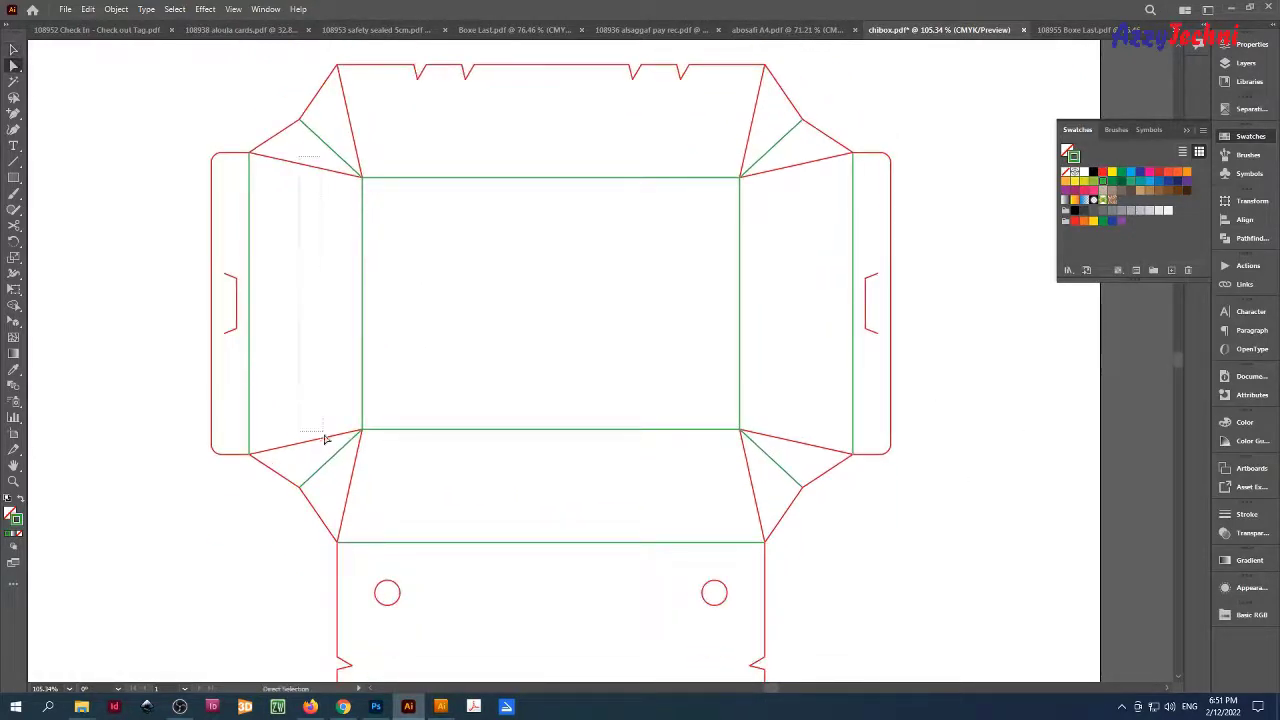
pyautogui.click(591, 337)
pyautogui.press('v')
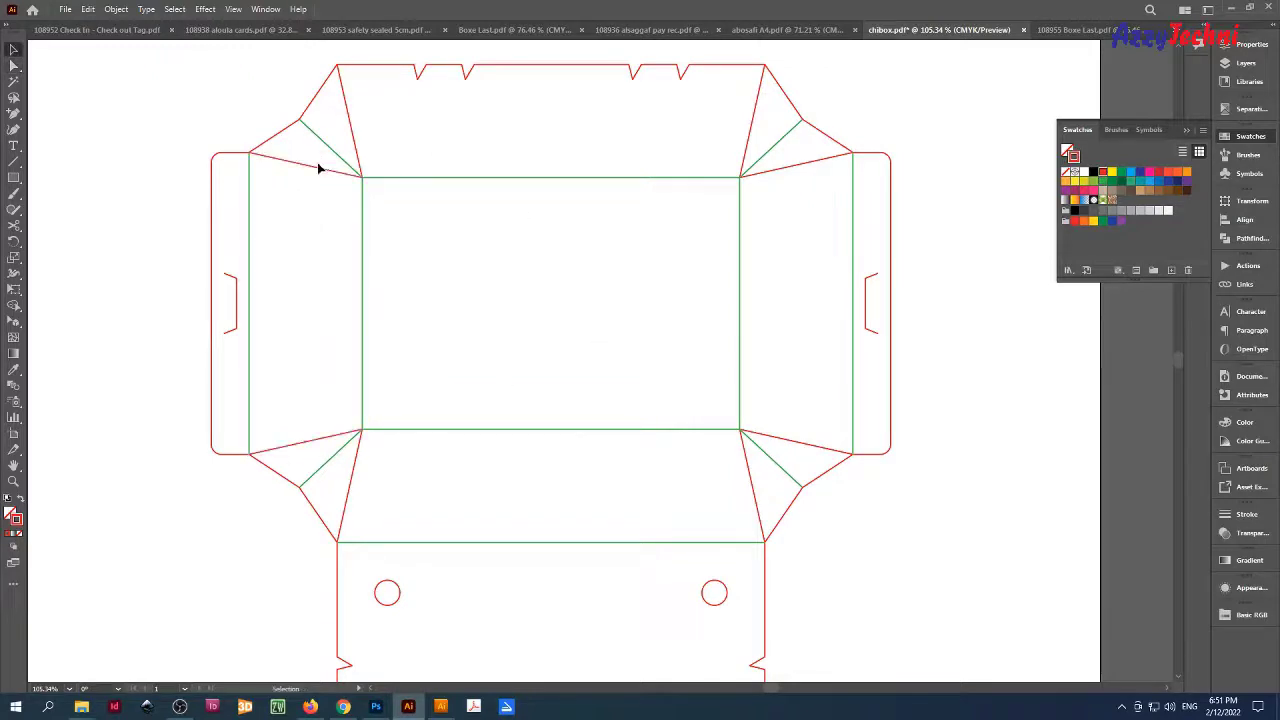
pyautogui.click(320, 168)
pyautogui.press('Delete')
pyautogui.hotkey('ctrl', 'z')
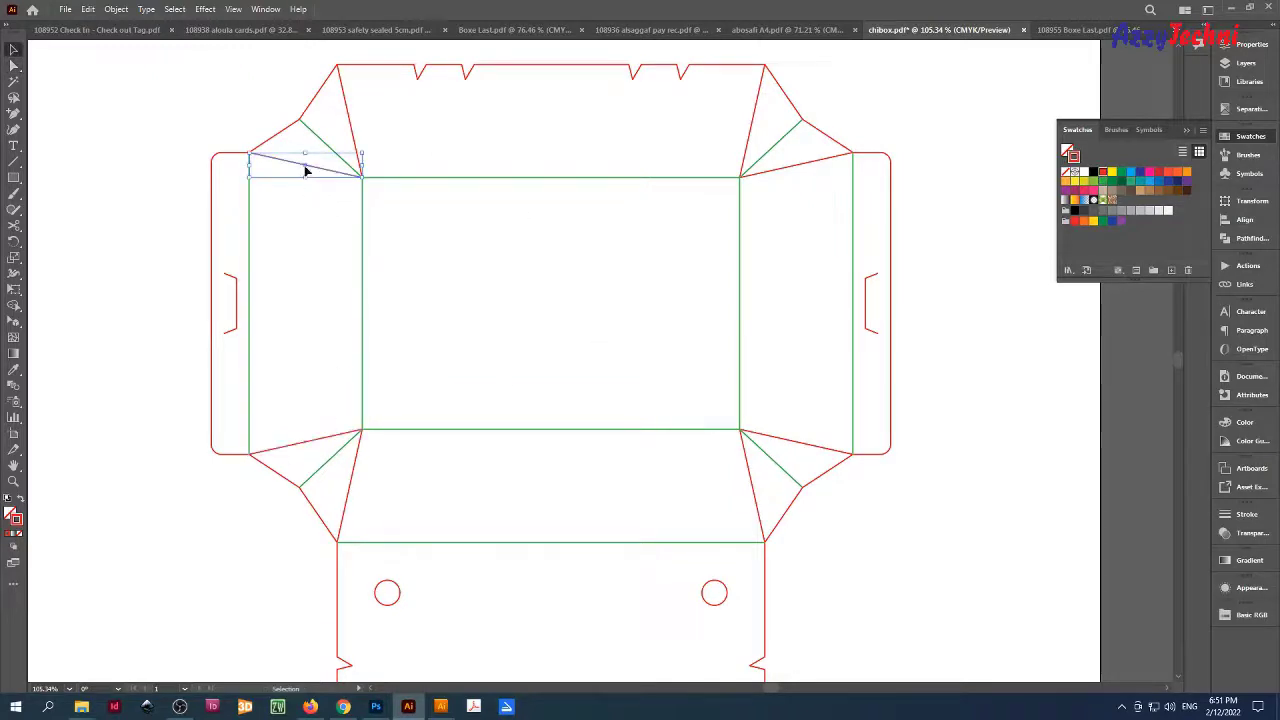
pyautogui.moveTo(289, 139); pyautogui.dragTo(310, 445)
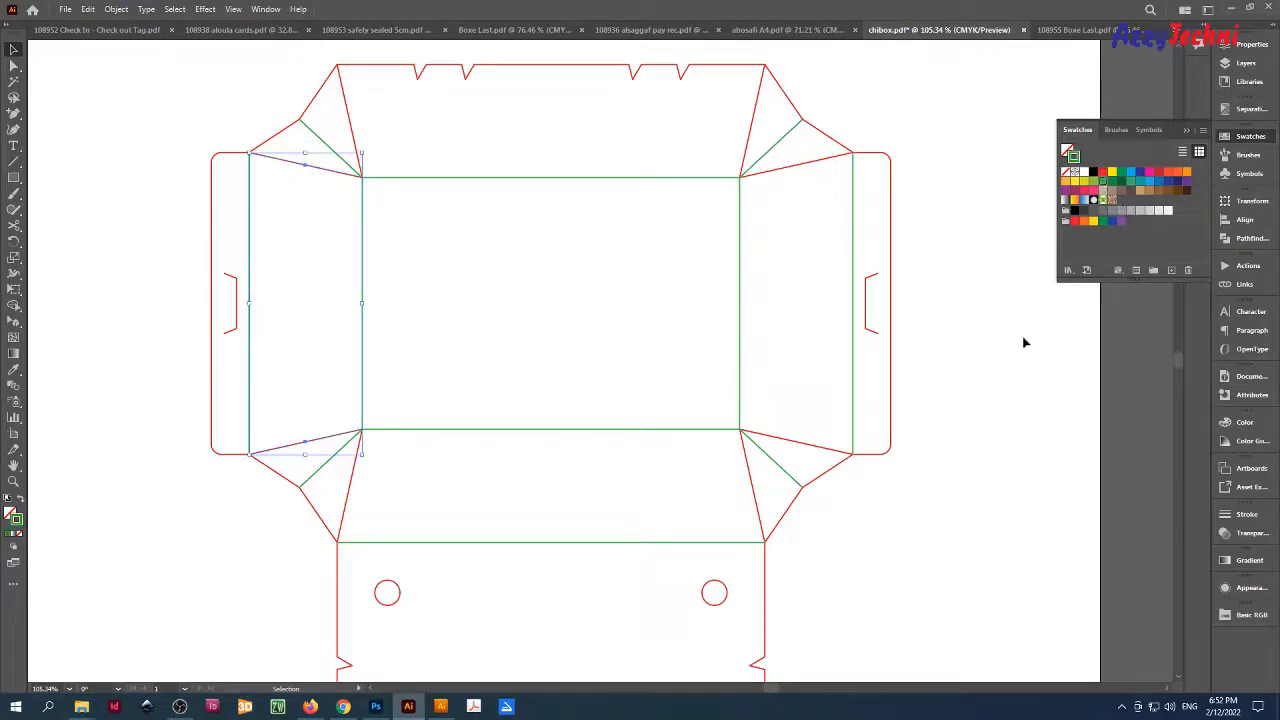
# - Pick out the top flap's lines, restoring the right diagonal after a trial delete
pyautogui.scroll(2, 1023, 343)
pyautogui.press('a')
pyautogui.moveTo(316, 184); pyautogui.dragTo(758, 197)
pyautogui.press('v')
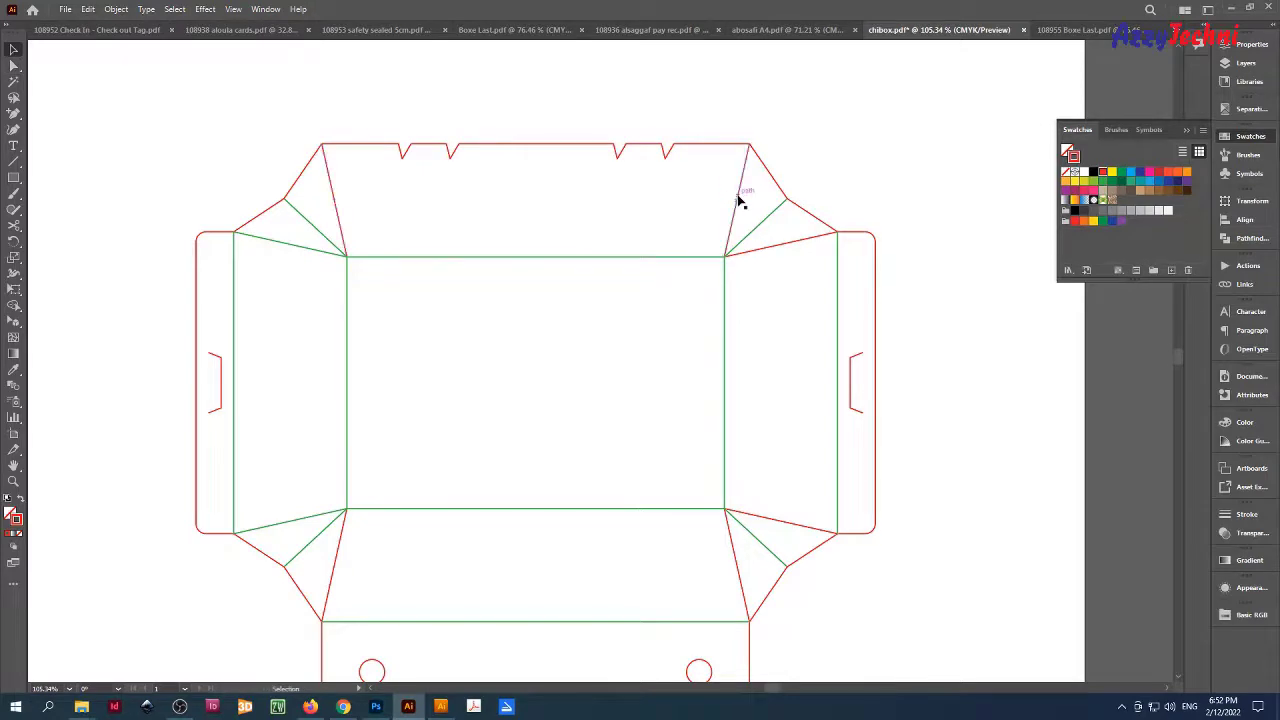
pyautogui.click(740, 200)
pyautogui.press('Delete')
pyautogui.hotkey('ctrl', 'z')
# - Eyedropper the green crease style onto both top-flap diagonals
pyautogui.moveTo(350, 197); pyautogui.dragTo(757, 200)
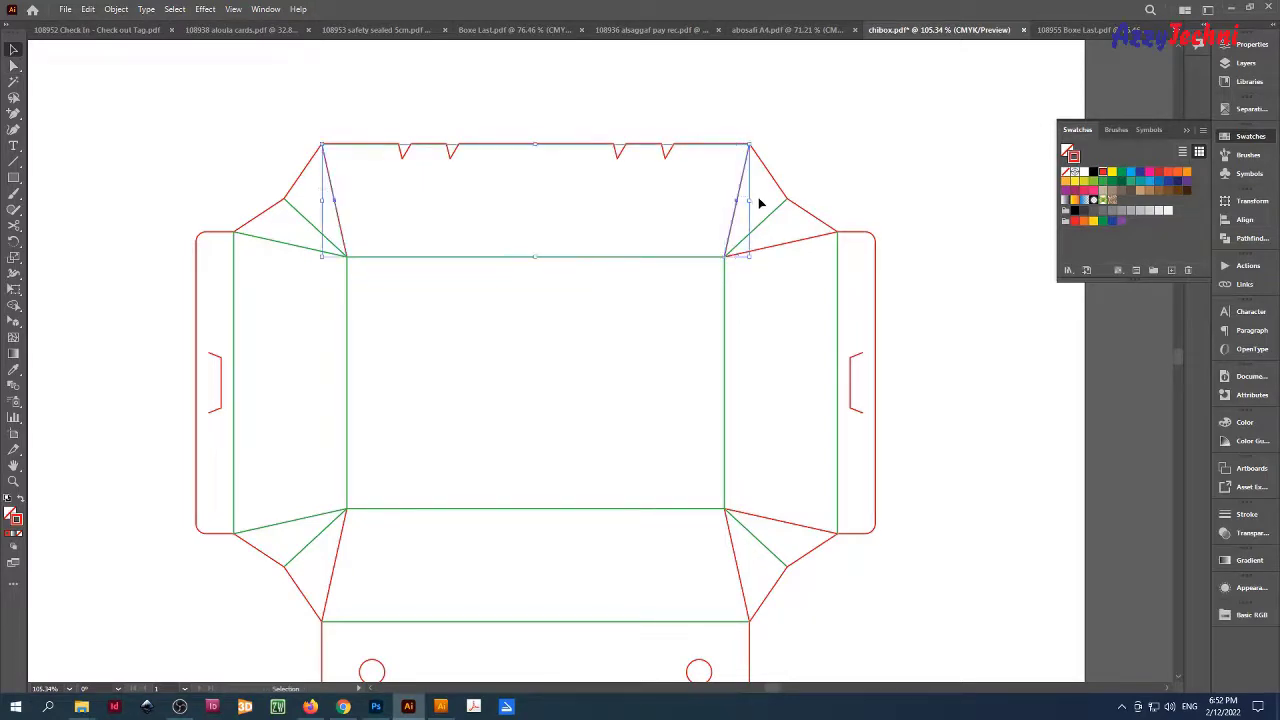
pyautogui.press('i')
pyautogui.click(800, 207)
pyautogui.press('c')
pyautogui.hotkey('ctrl', 'shift', 'a')
# - Select the bottom flap's diagonals and fold lines, undoing trial deletions
pyautogui.scroll(-2, 580, 366)
pyautogui.scroll(-3, 603, 263)
pyautogui.press('a')
pyautogui.moveTo(350, 322); pyautogui.dragTo(765, 338)
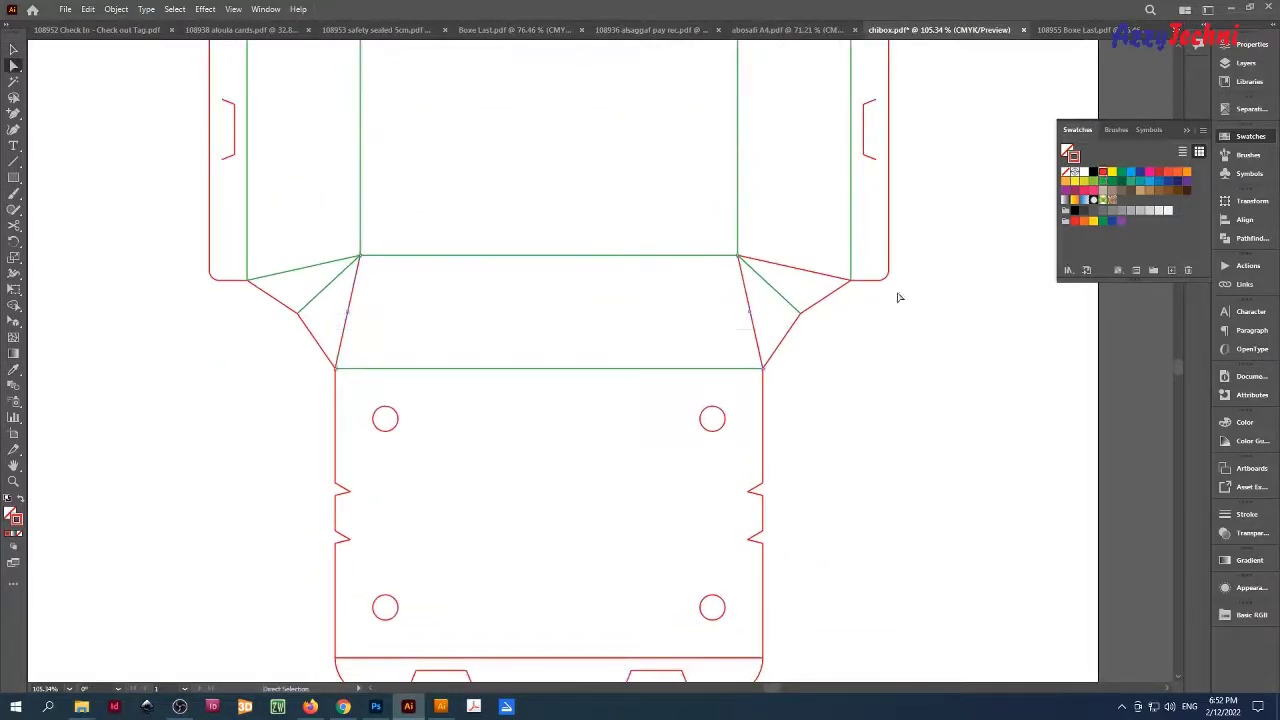
pyautogui.press('Delete')
pyautogui.press('v')
pyautogui.hotkey('ctrl', 'z')
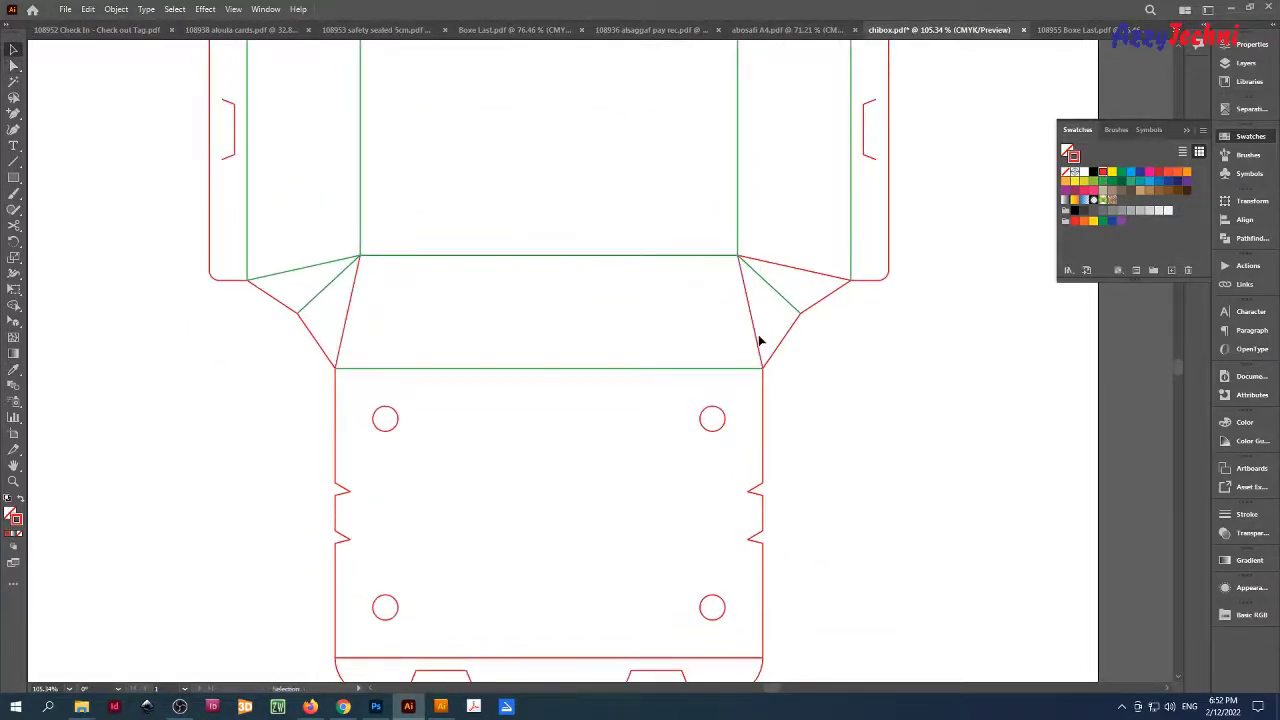
pyautogui.click(757, 342)
pyautogui.press('Delete')
pyautogui.hotkey('ctrl', 'z')
pyautogui.moveTo(342, 314); pyautogui.dragTo(770, 313)
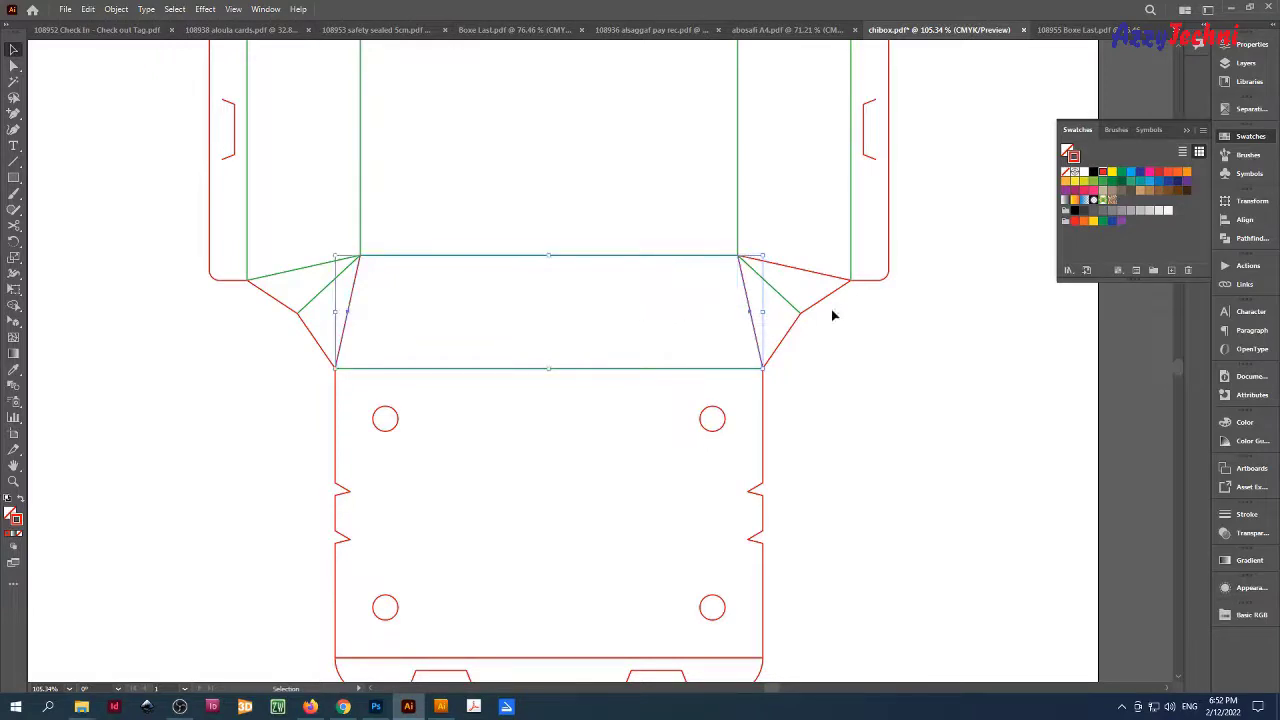
# - Direct-select the right panel's vertical fold lines
pyautogui.scroll(4, 900, 430)
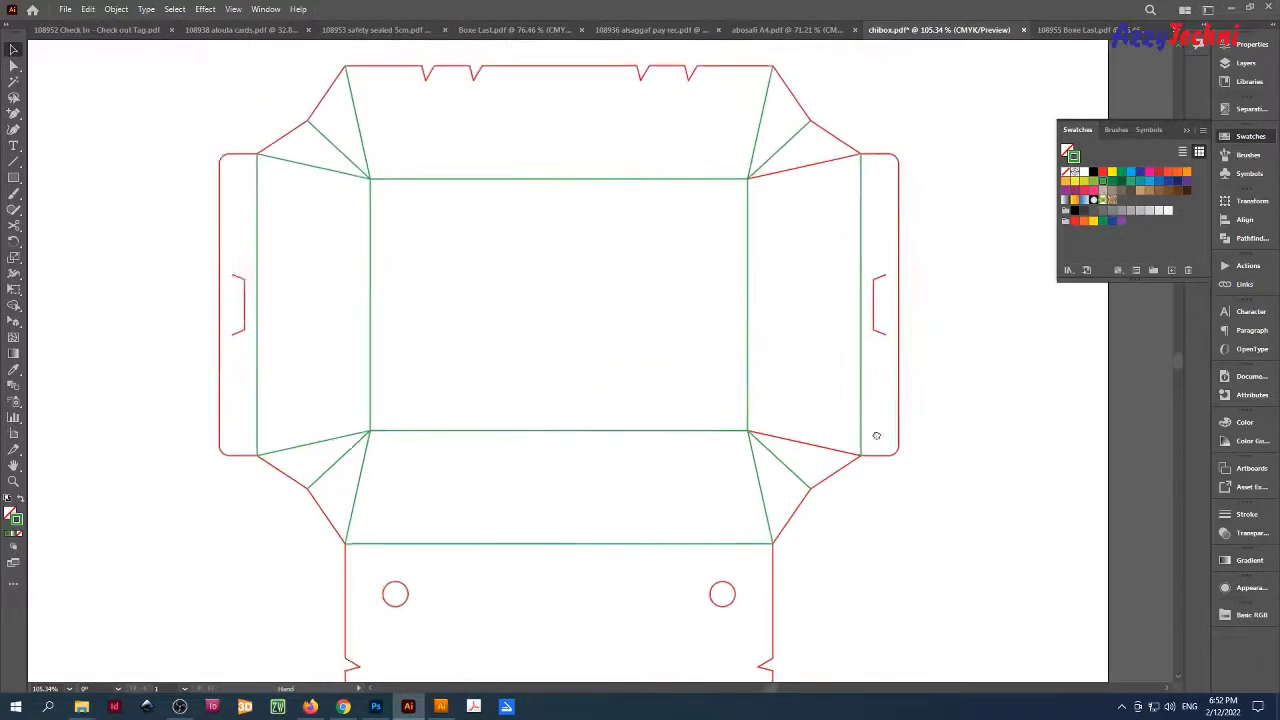
pyautogui.press('a')
pyautogui.moveTo(820, 182); pyautogui.dragTo(843, 481)
# - Select both diagonals on the right panel
pyautogui.click(940, 436)
pyautogui.press('v')
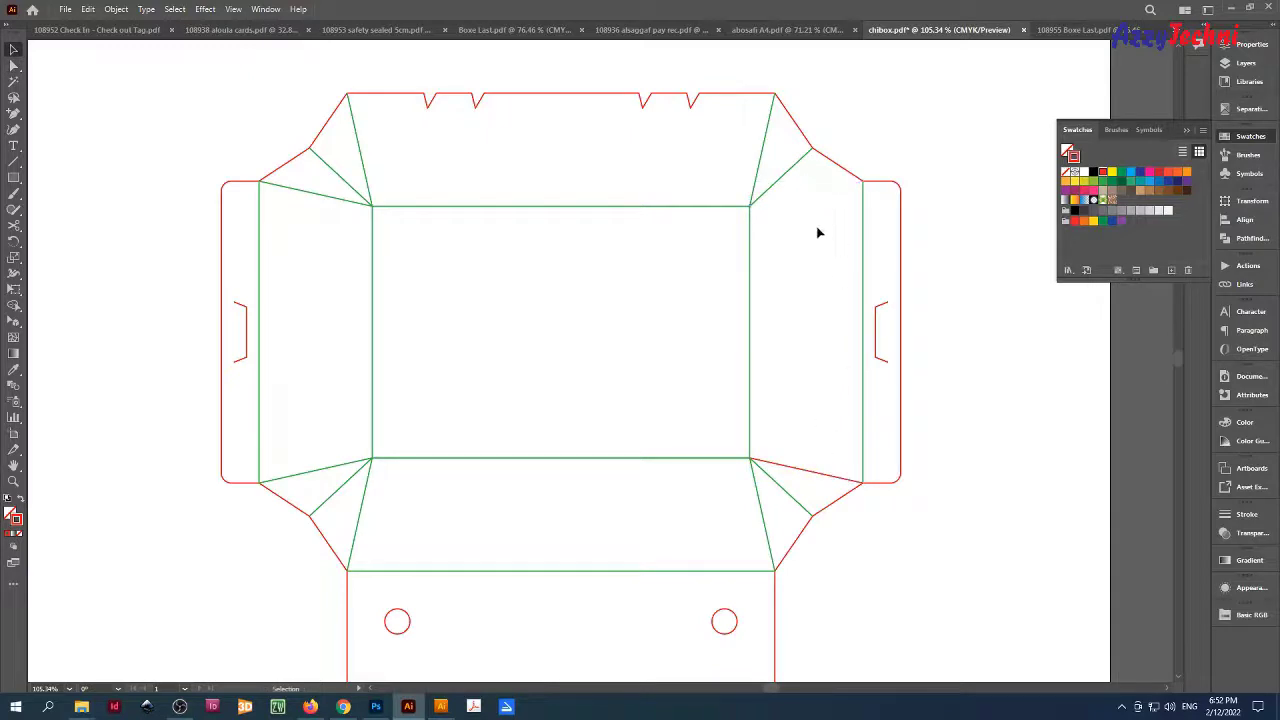
pyautogui.click(820, 193)
pyautogui.moveTo(816, 186); pyautogui.dragTo(830, 490)
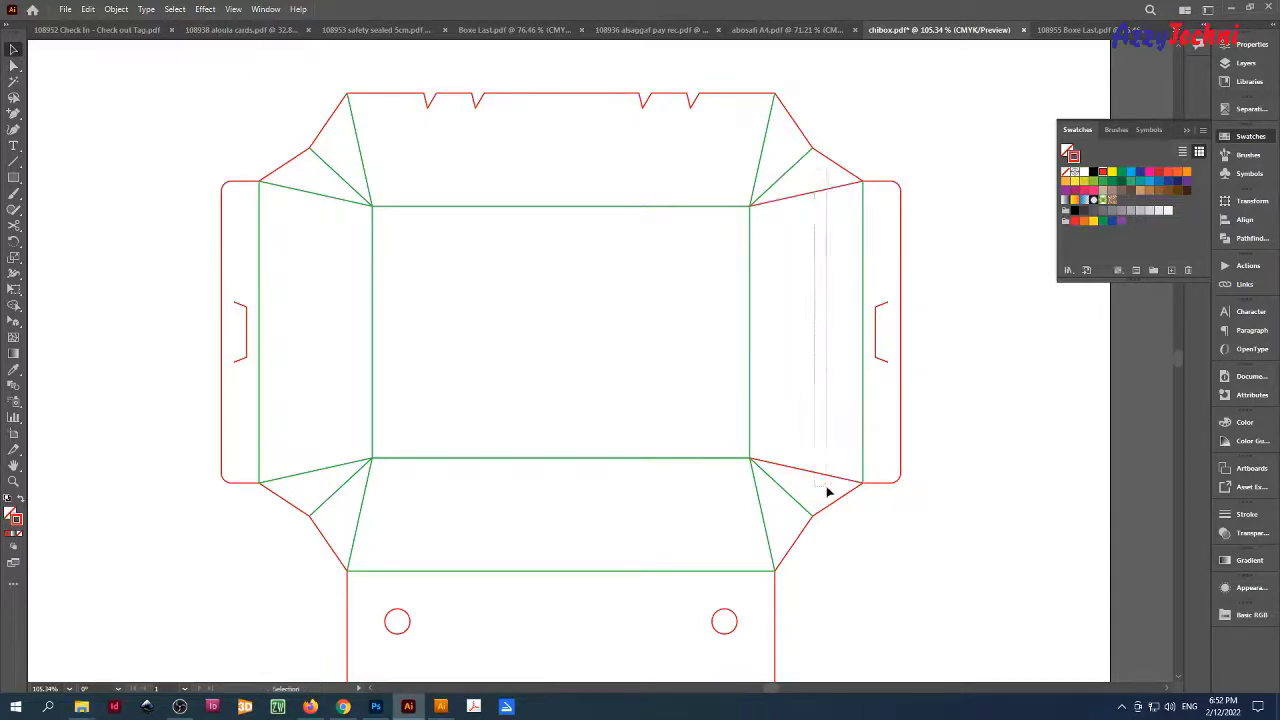
pyautogui.click(1005, 415)
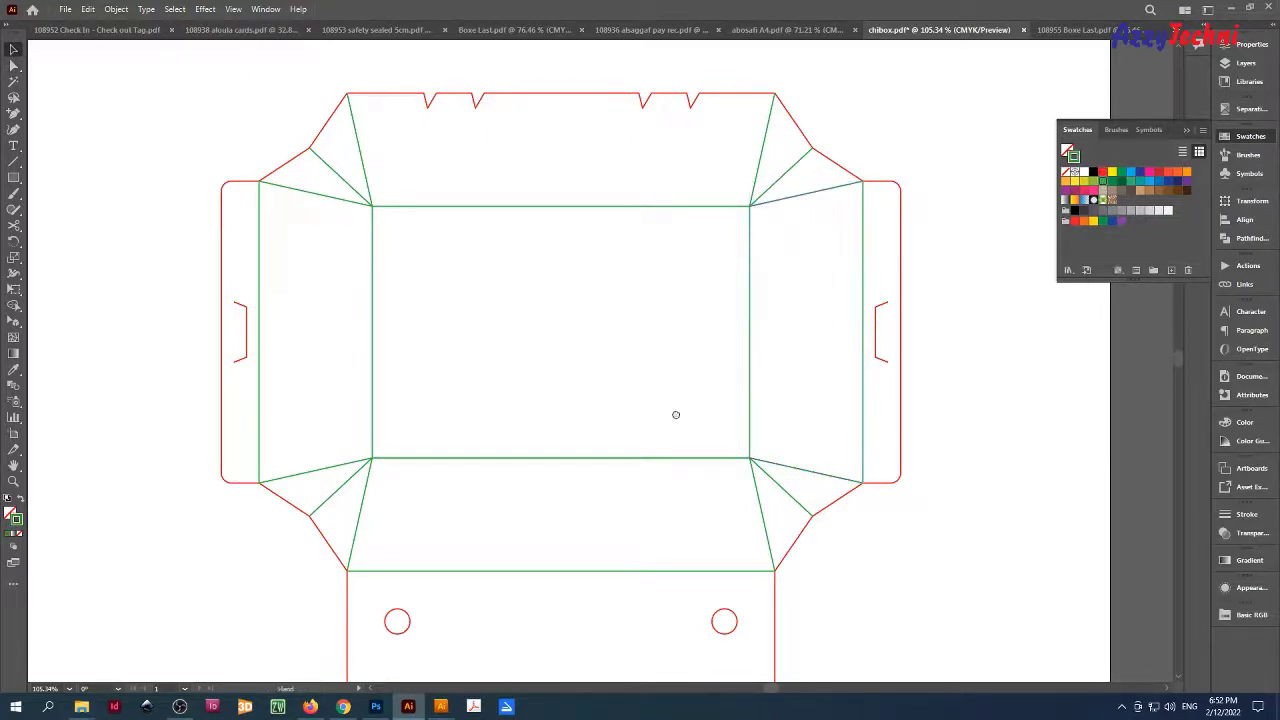
# - Make the fold line across the base tab green
pyautogui.scroll(-3, 711, 418)
pyautogui.scroll(-5, 731, 360)
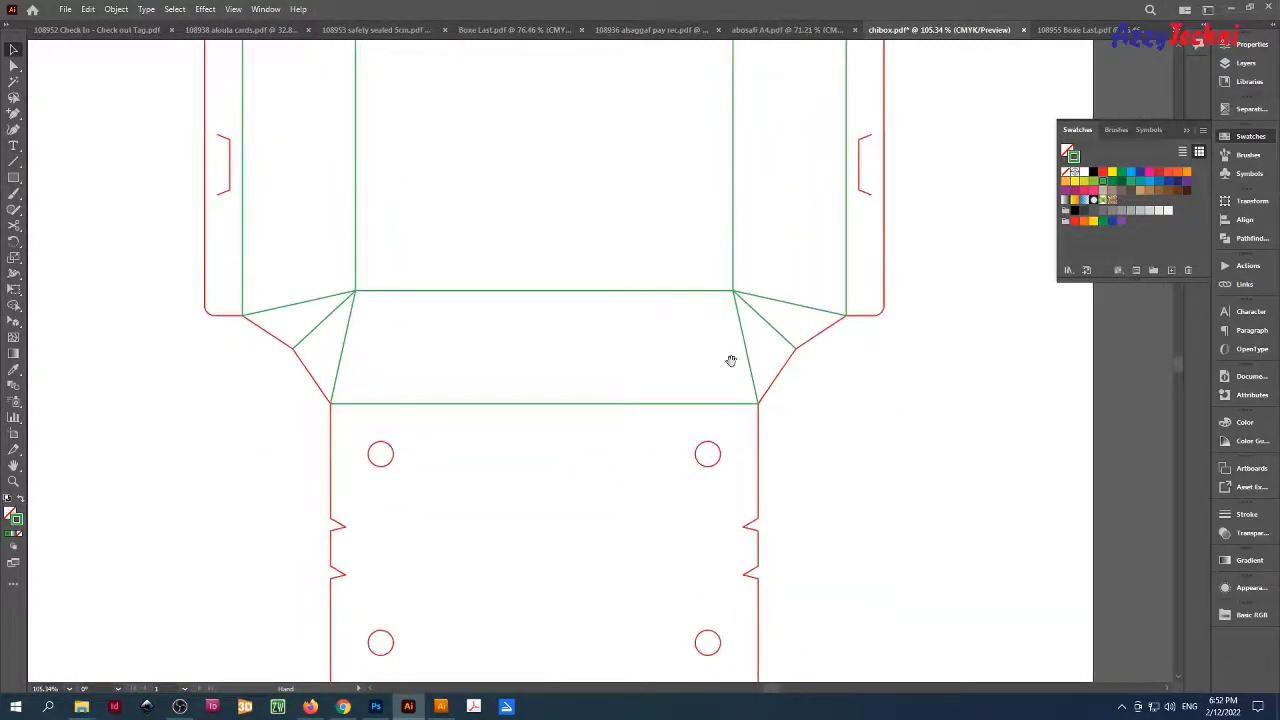
pyautogui.scroll(2, 777, 337)
pyautogui.moveTo(766, 433); pyautogui.dragTo(786, 323)
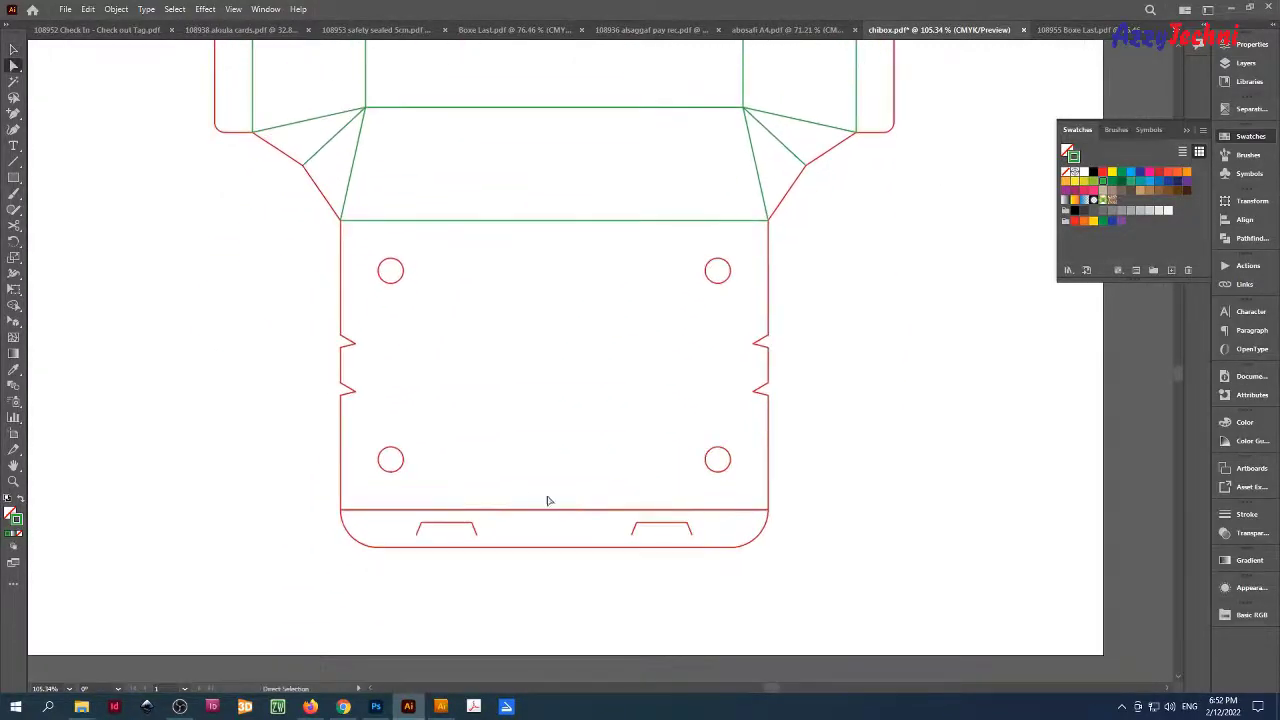
pyautogui.click(549, 500)
pyautogui.click(957, 426)
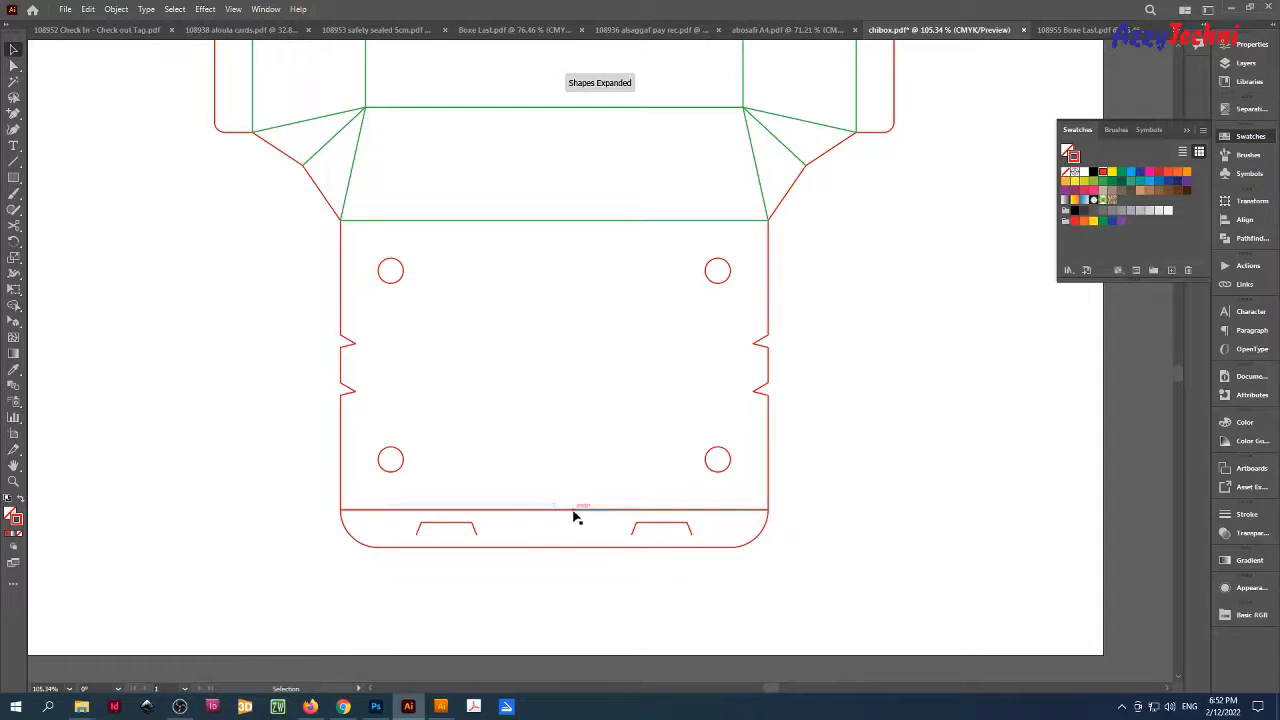
pyautogui.click(577, 513)
pyautogui.click(1103, 187)
# - Zoom out to the whole box and select every anchor point of the dieline
pyautogui.click(834, 497)
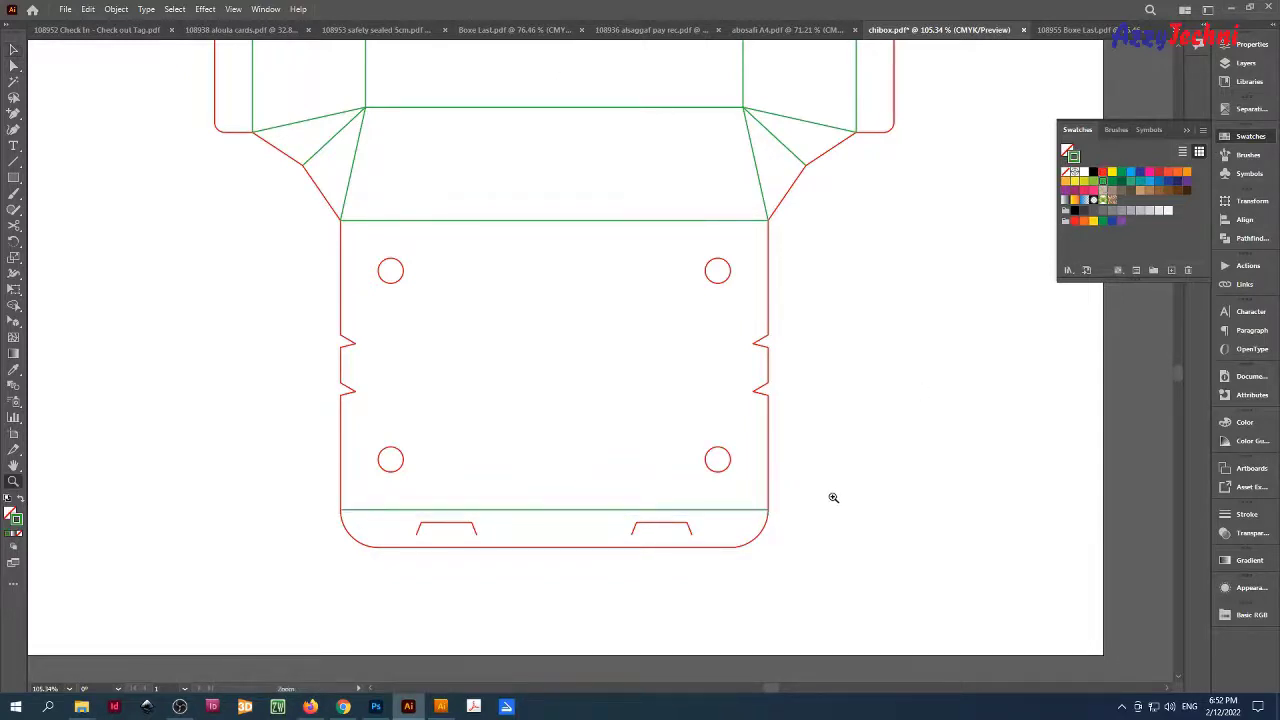
pyautogui.press('z')
pyautogui.moveTo(834, 497); pyautogui.dragTo(820, 386)
pyautogui.keyDown('alt'); pyautogui.click(838, 412); pyautogui.keyUp('alt')
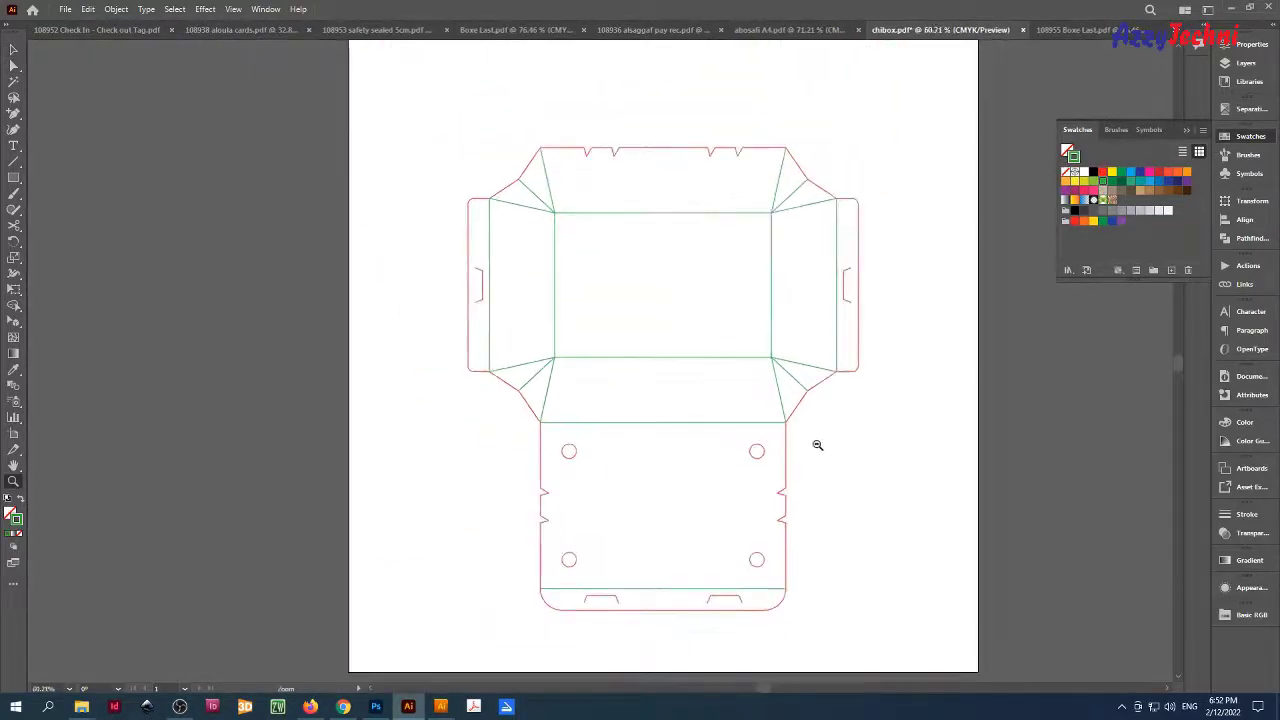
pyautogui.press('a')
pyautogui.moveTo(432, 120); pyautogui.dragTo(889, 634)
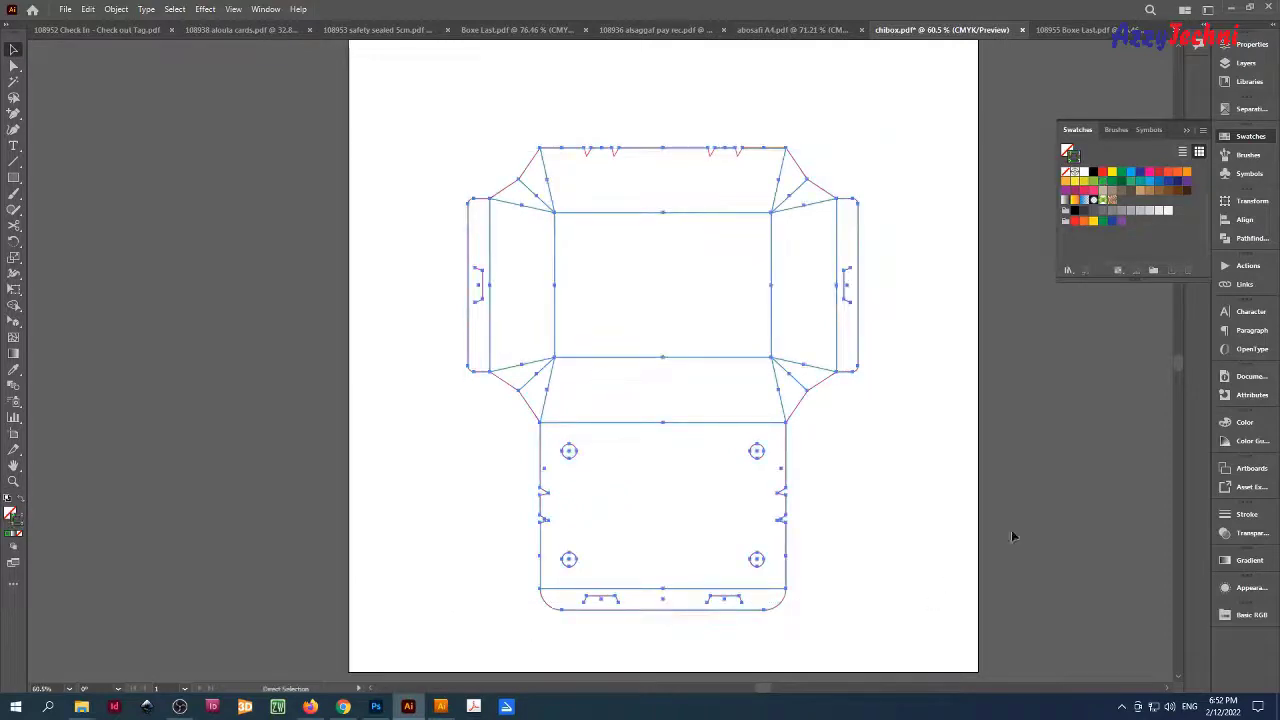
# - Select the whole dieline and add trim marks around it
pyautogui.click(116, 9)
pyautogui.click(388, 248)
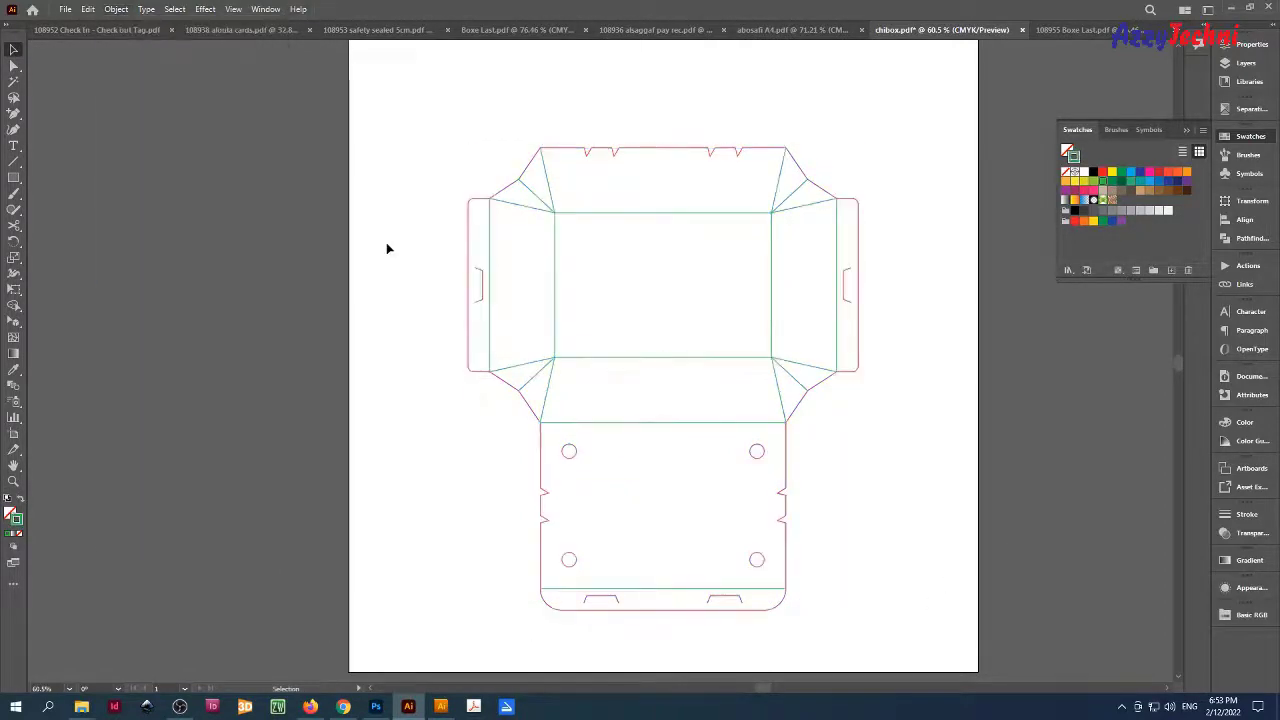
pyautogui.moveTo(384, 90); pyautogui.dragTo(918, 636)
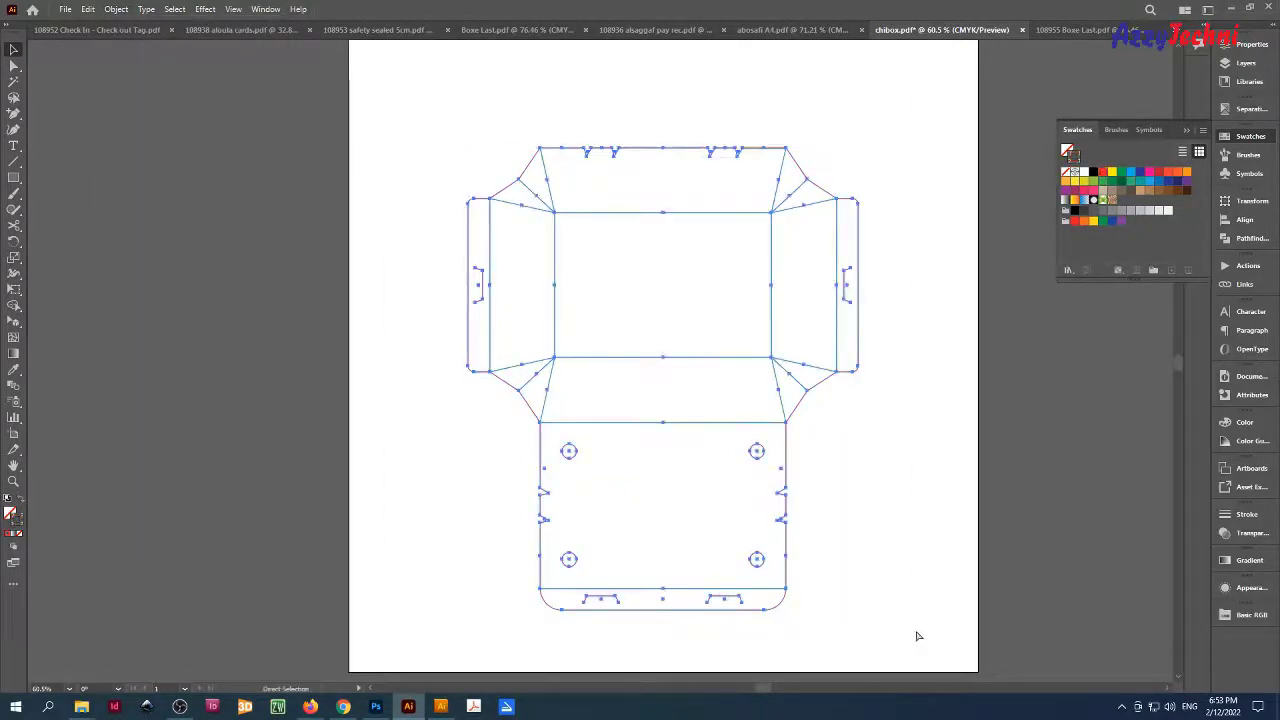
pyautogui.click(116, 9)
pyautogui.click(180, 303)
# - Cut the box scan out of its layer with the Layers list shown
pyautogui.scroll(1, 740, 160)
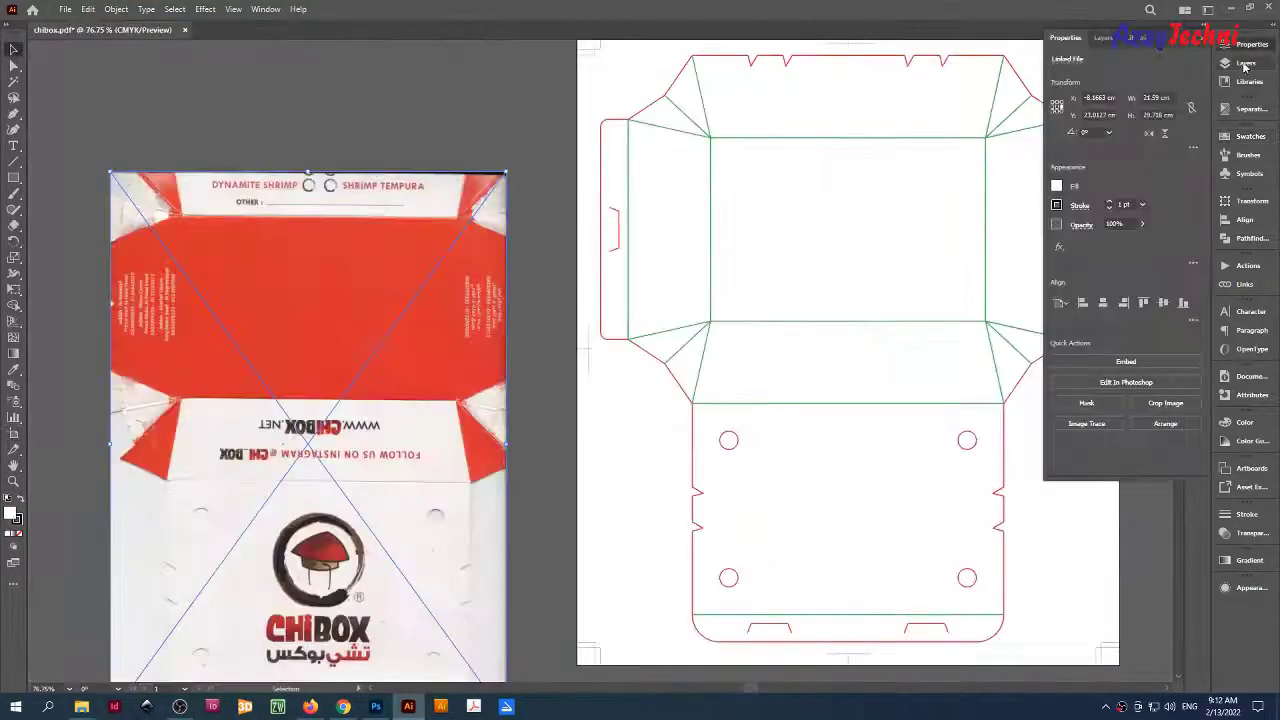
pyautogui.click(1245, 63)
pyautogui.hotkey('ctrl', 'x')
# - Paste the box scan onto a new second layer and bring in the four logo and text images
pyautogui.click(1172, 468)
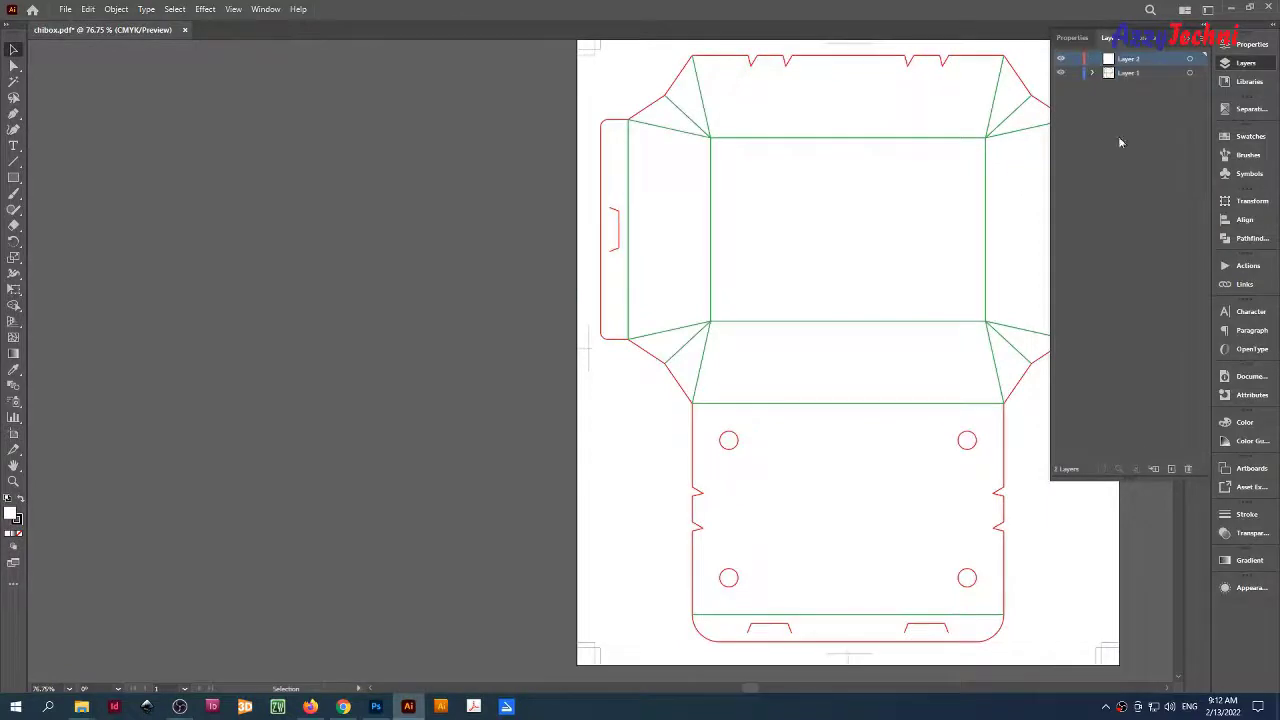
pyautogui.hotkey('ctrl', 'f')
pyautogui.moveTo(553, 287); pyautogui.dragTo(521, 357)
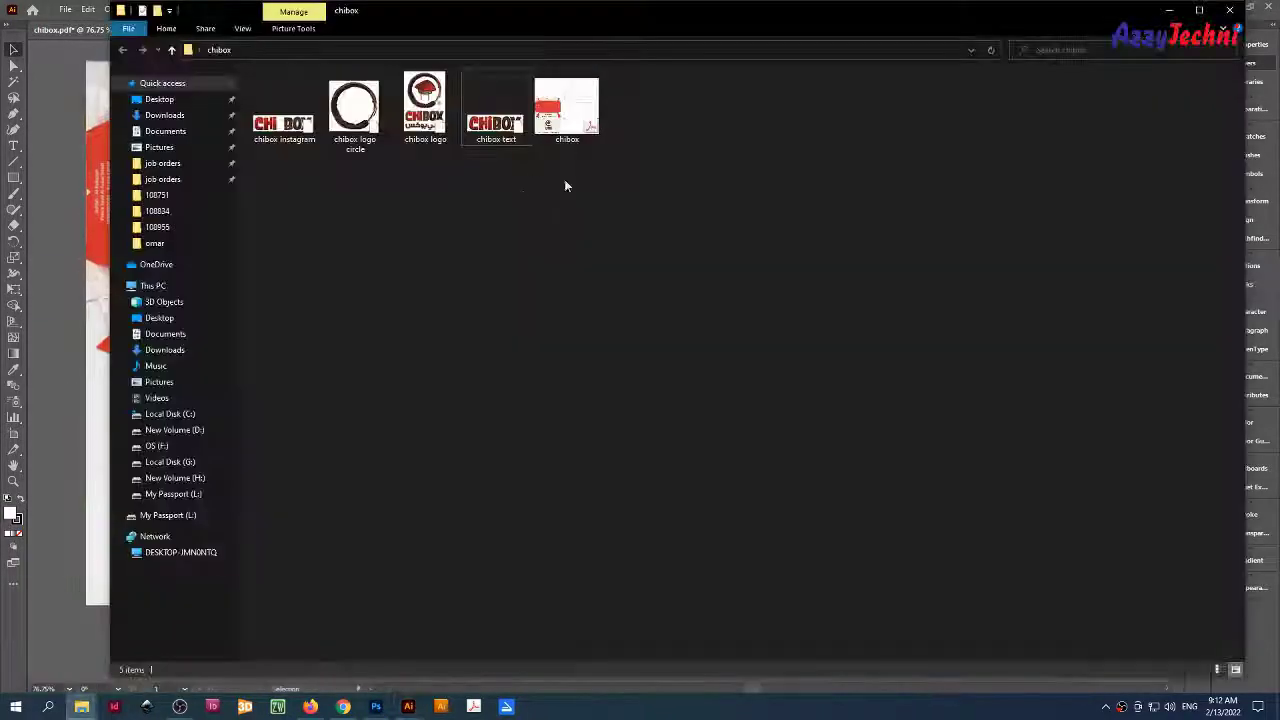
pyautogui.moveTo(564, 179); pyautogui.dragTo(260, 90)
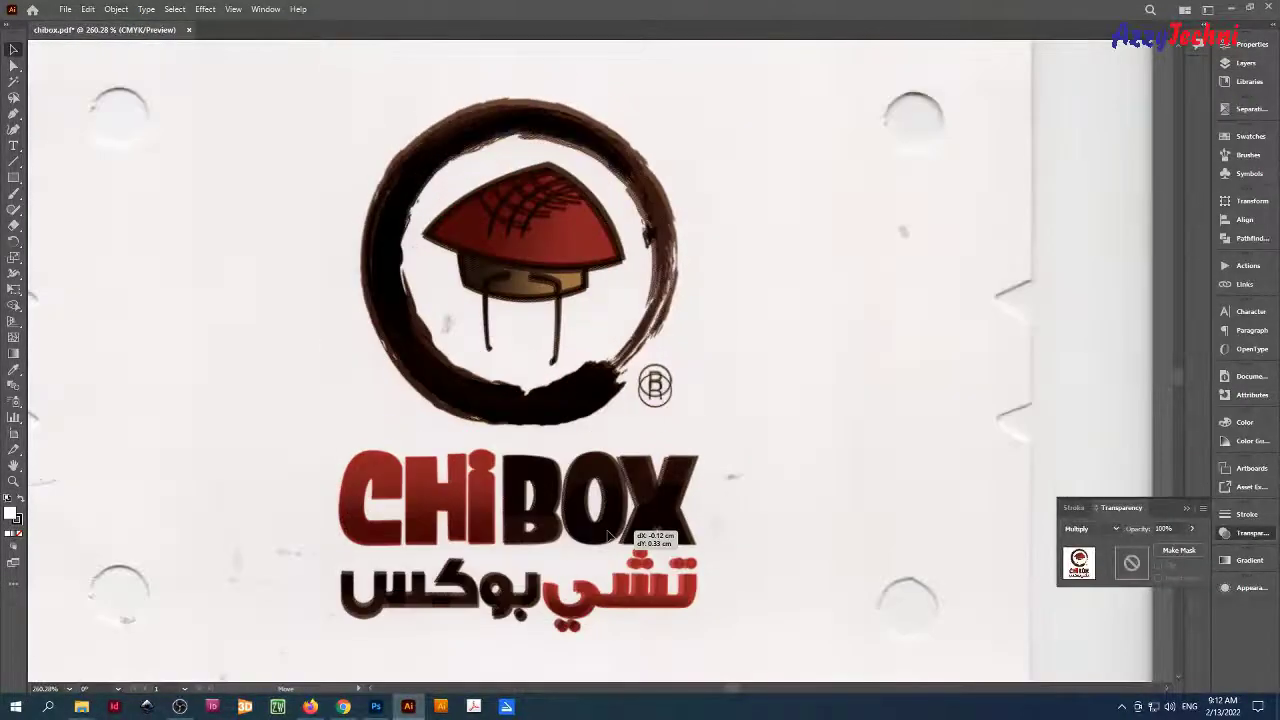
# - Set the CHIBOX text image to Multiply and enlarge it over the website line
pyautogui.scroll(-5, 496, 425)
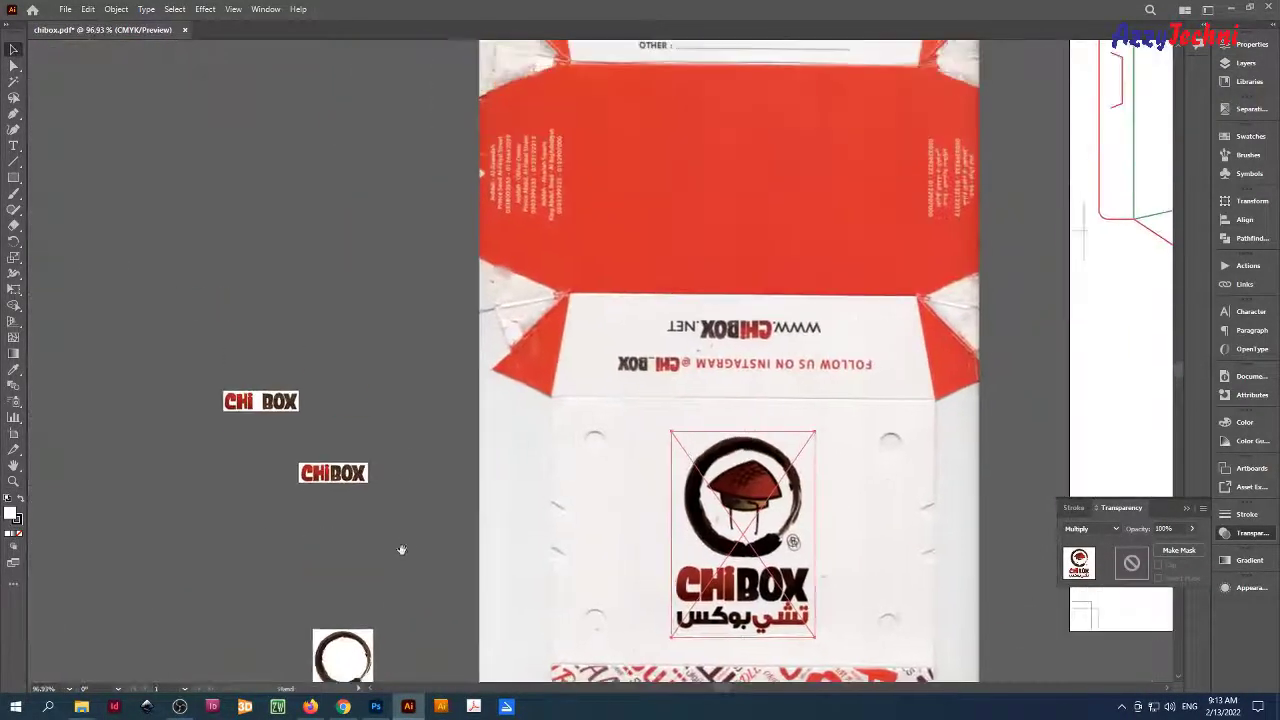
pyautogui.press('v')
pyautogui.click(611, 529)
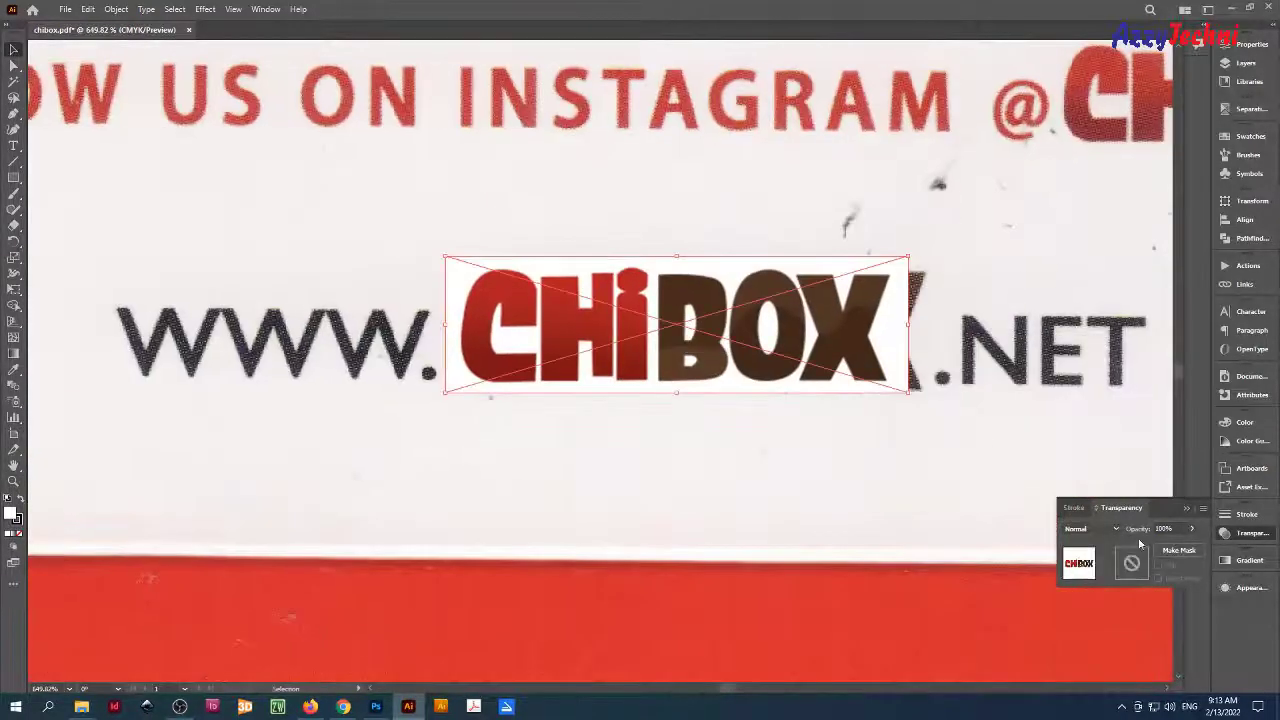
pyautogui.click(1090, 528)
pyautogui.click(1085, 566)
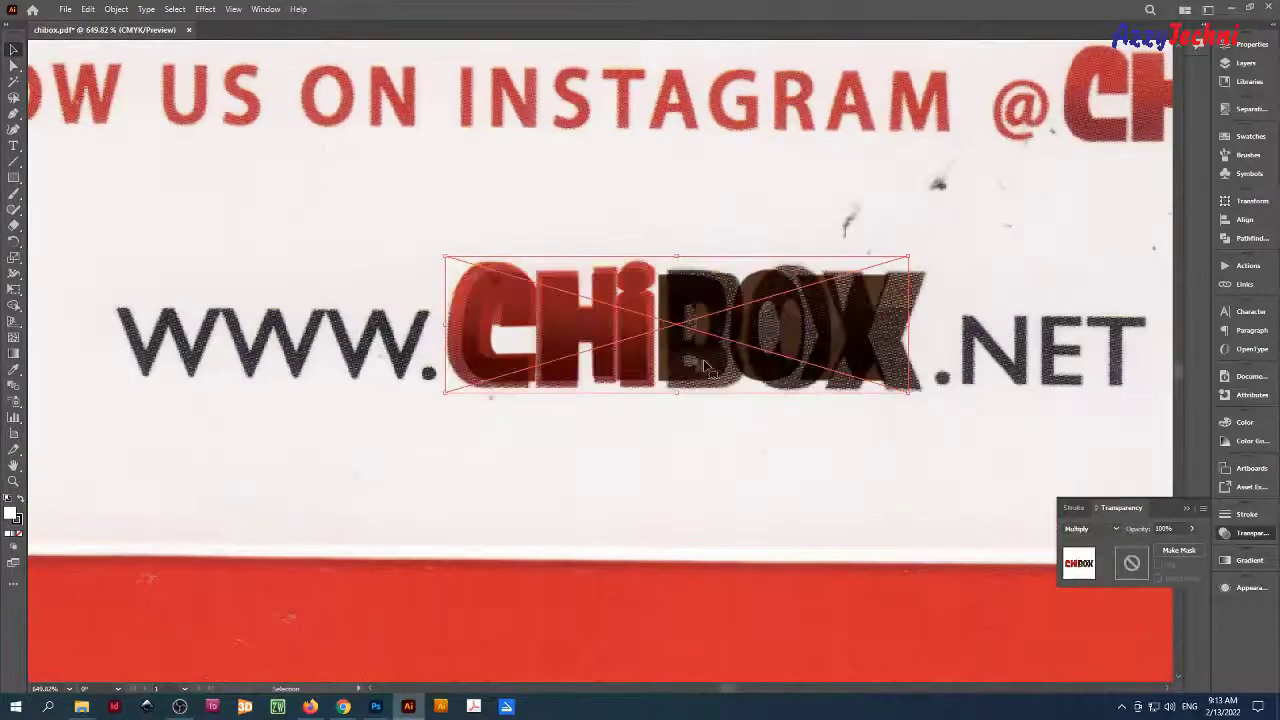
pyautogui.moveTo(908, 392); pyautogui.dragTo(946, 425)
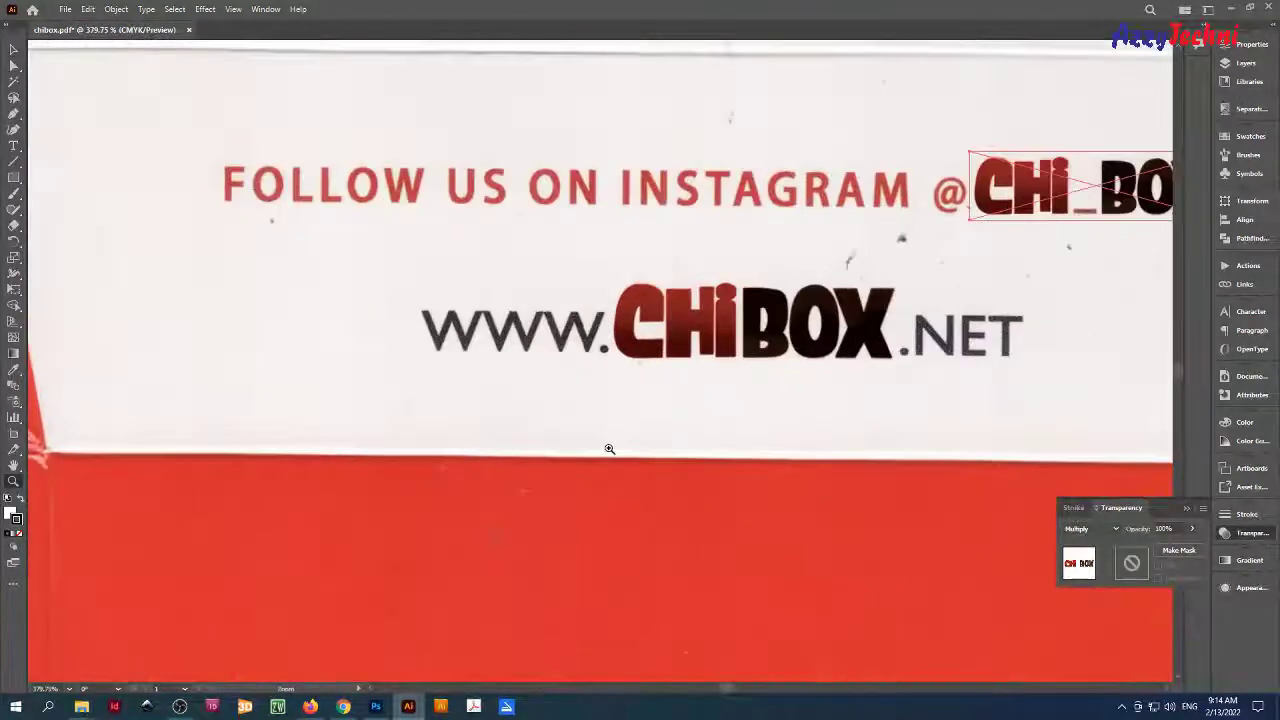
# - Type the www/net text below the website address and make it uppercase
pyautogui.click(320, 414)
pyautogui.write('www.                   net')
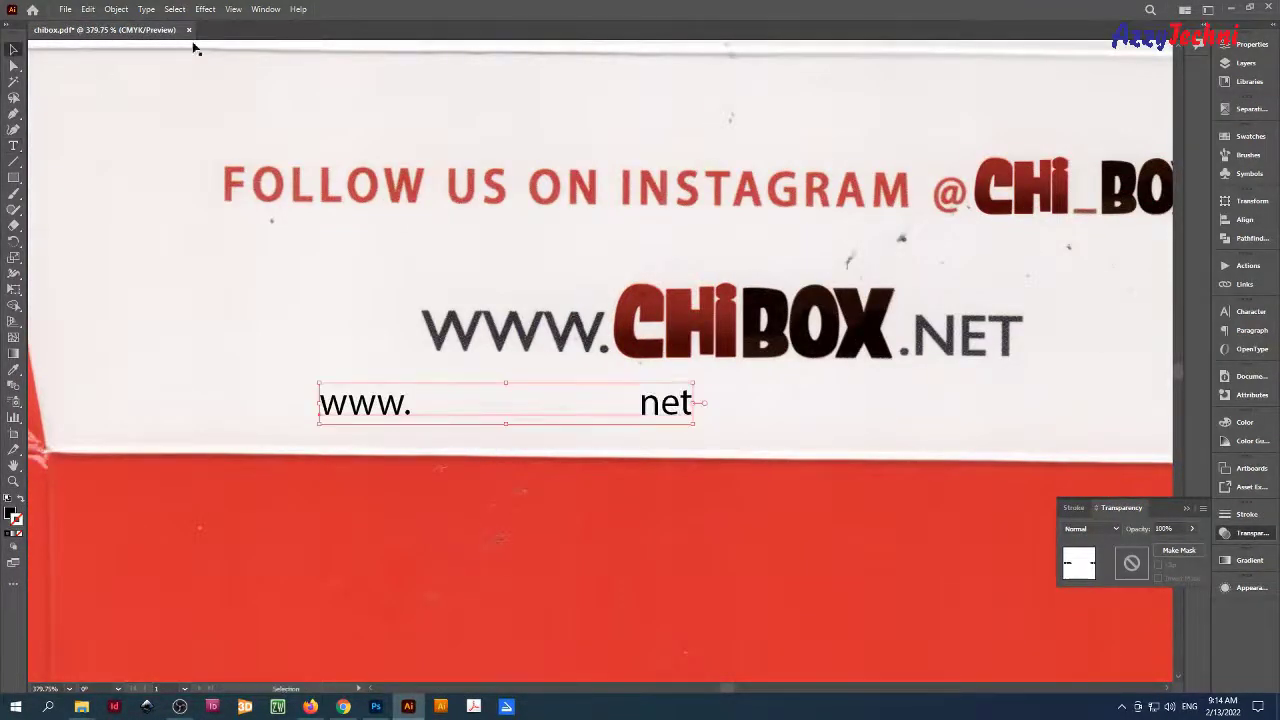
pyautogui.click(146, 9)
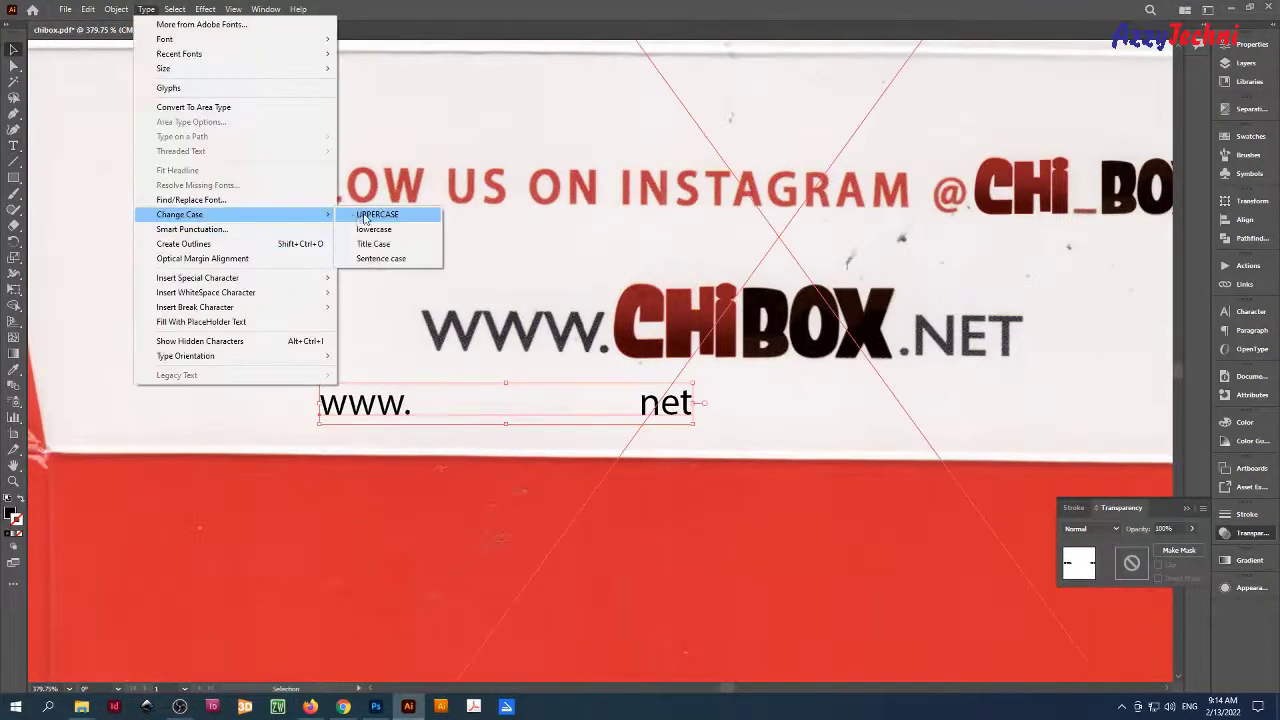
pyautogui.click(366, 211)
pyautogui.click(1245, 44)
pyautogui.click(1100, 301)
pyautogui.write('Futura')
pyautogui.press('Return')
pyautogui.press('Down')
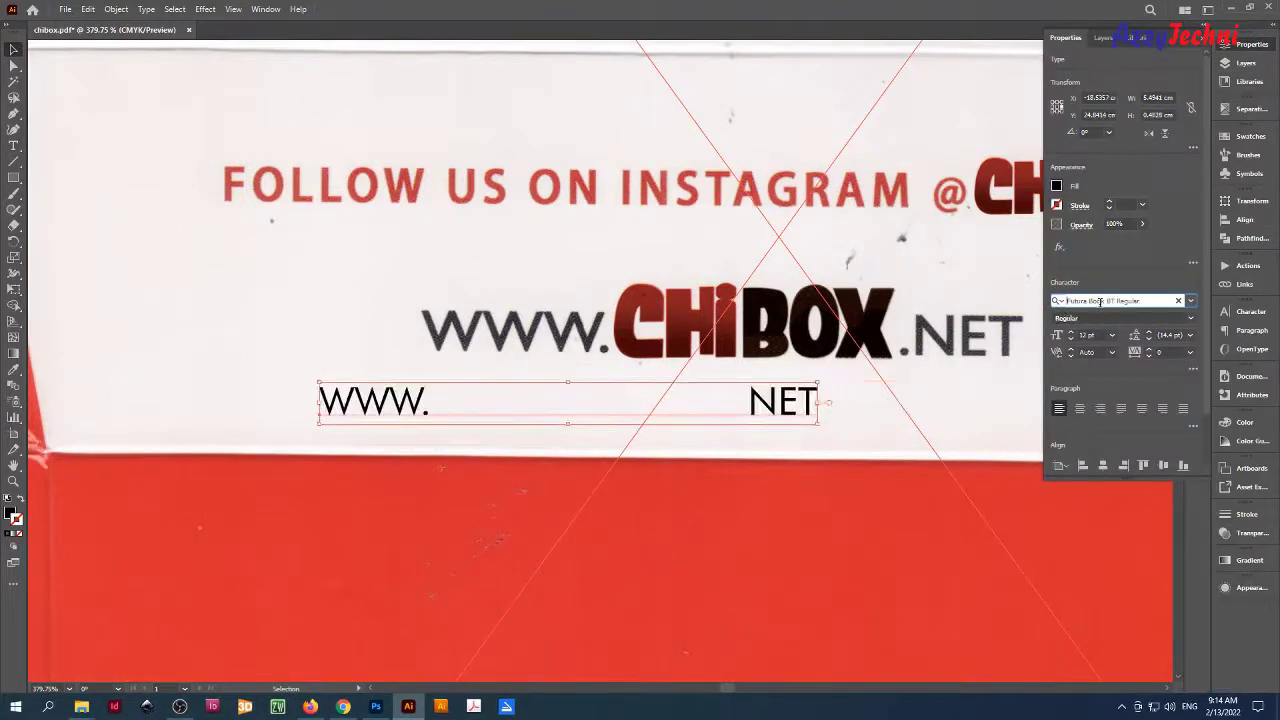
pyautogui.press('Down')
pyautogui.press('Down')
pyautogui.press('Down')
pyautogui.moveTo(416, 400); pyautogui.dragTo(518, 325)
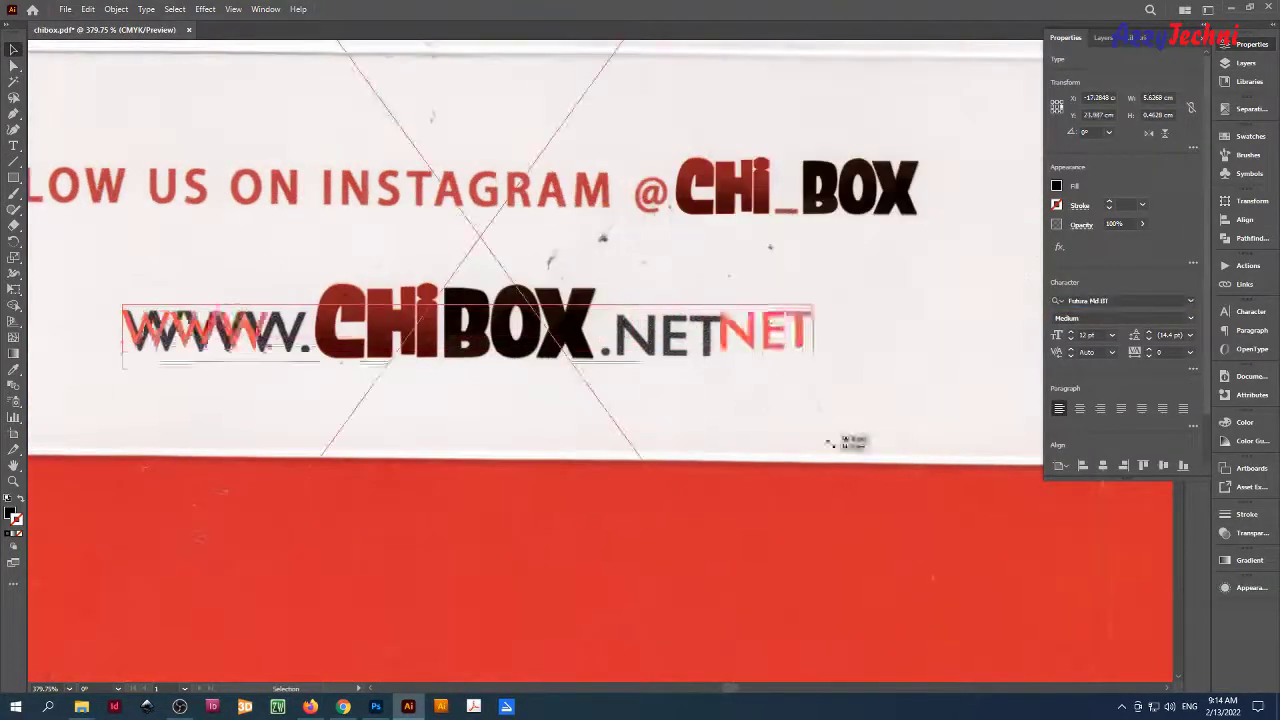
pyautogui.moveTo(846, 437); pyautogui.dragTo(975, 437)
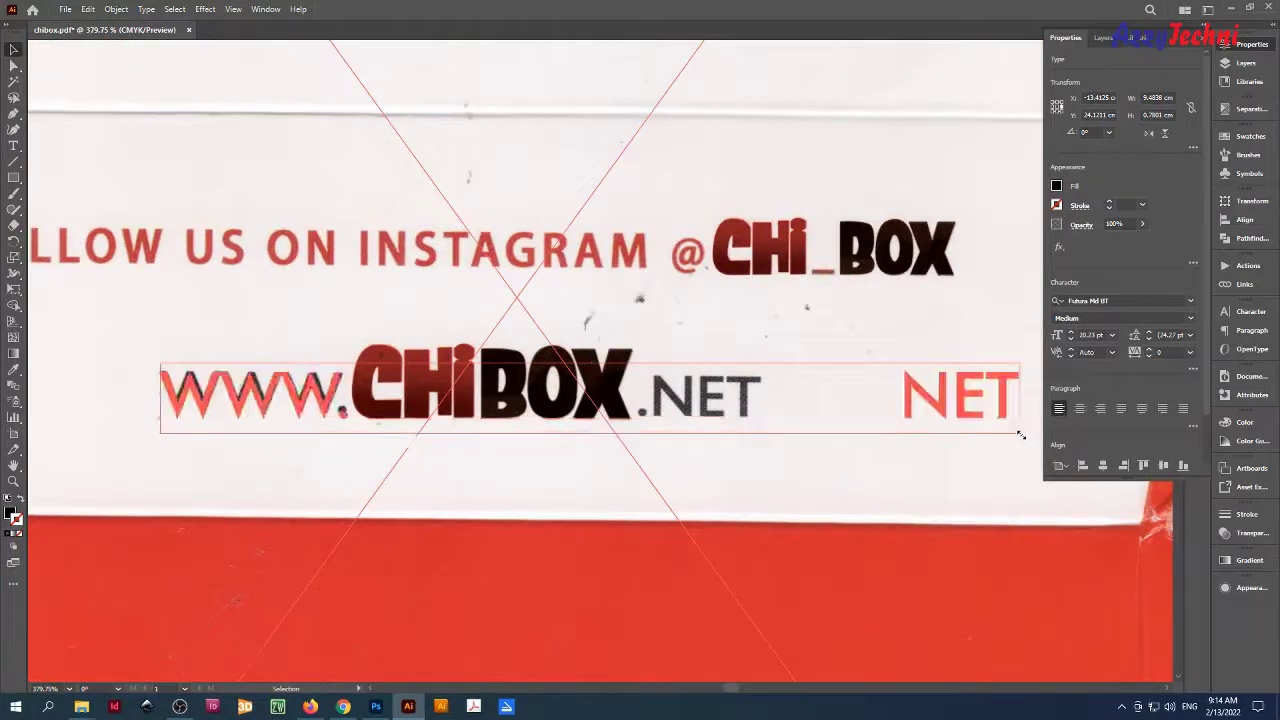
pyautogui.press('t')
pyautogui.click(904, 400)
pyautogui.write('.')
pyautogui.press('BackSpace')
pyautogui.press('BackSpace')
pyautogui.press('BackSpace')
pyautogui.press('BackSpace')
pyautogui.press('BackSpace')
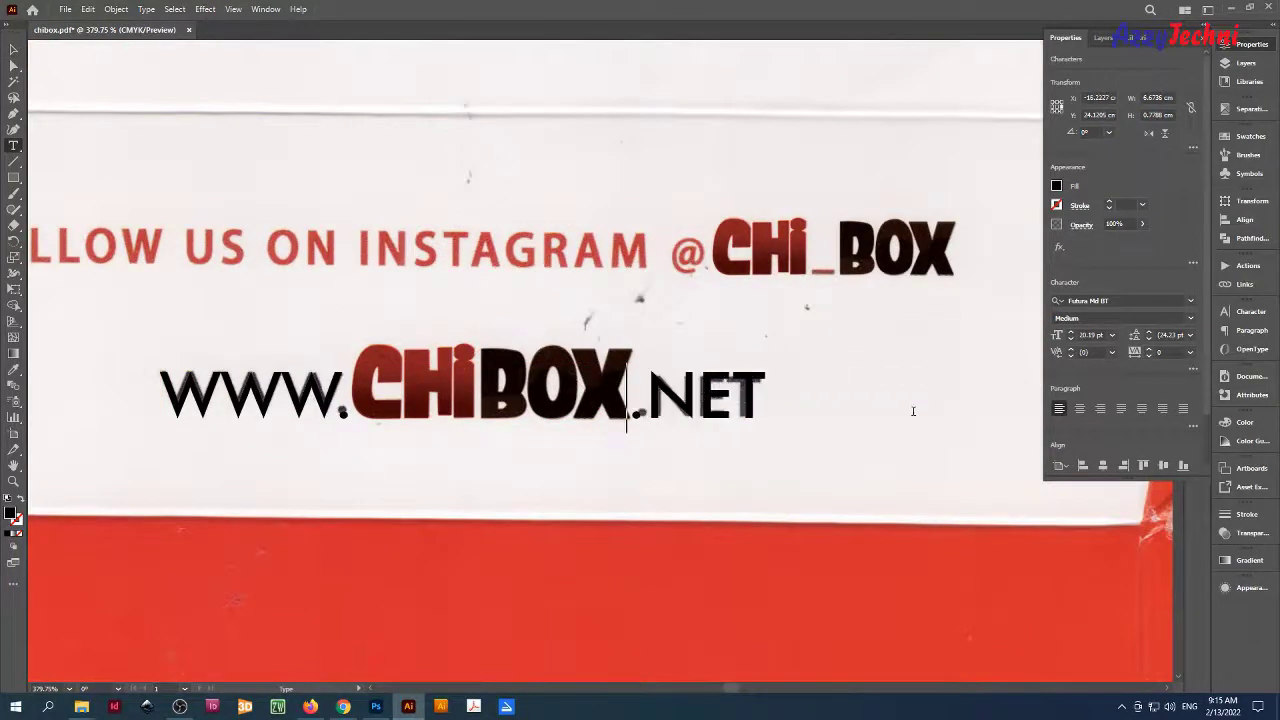
pyautogui.press('Escape')
pyautogui.keyDown('alt'); pyautogui.scroll(-2, 197, 134); pyautogui.keyUp('alt')
pyautogui.moveTo(620, 530); pyautogui.dragTo(555, 307)
pyautogui.write('m')
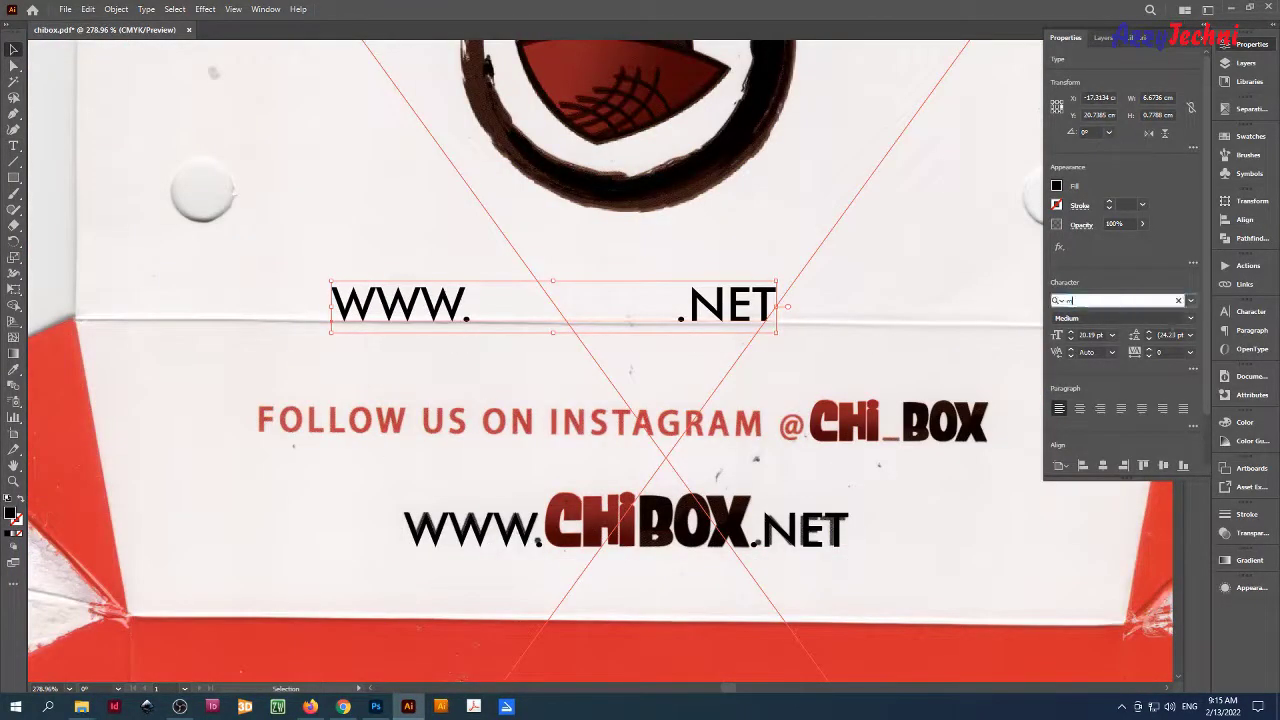
# - Apply a Myriad font to the copy and retype it as the FOLLOW line
pyautogui.write('yriad Variable Concept')
pyautogui.press('Return')
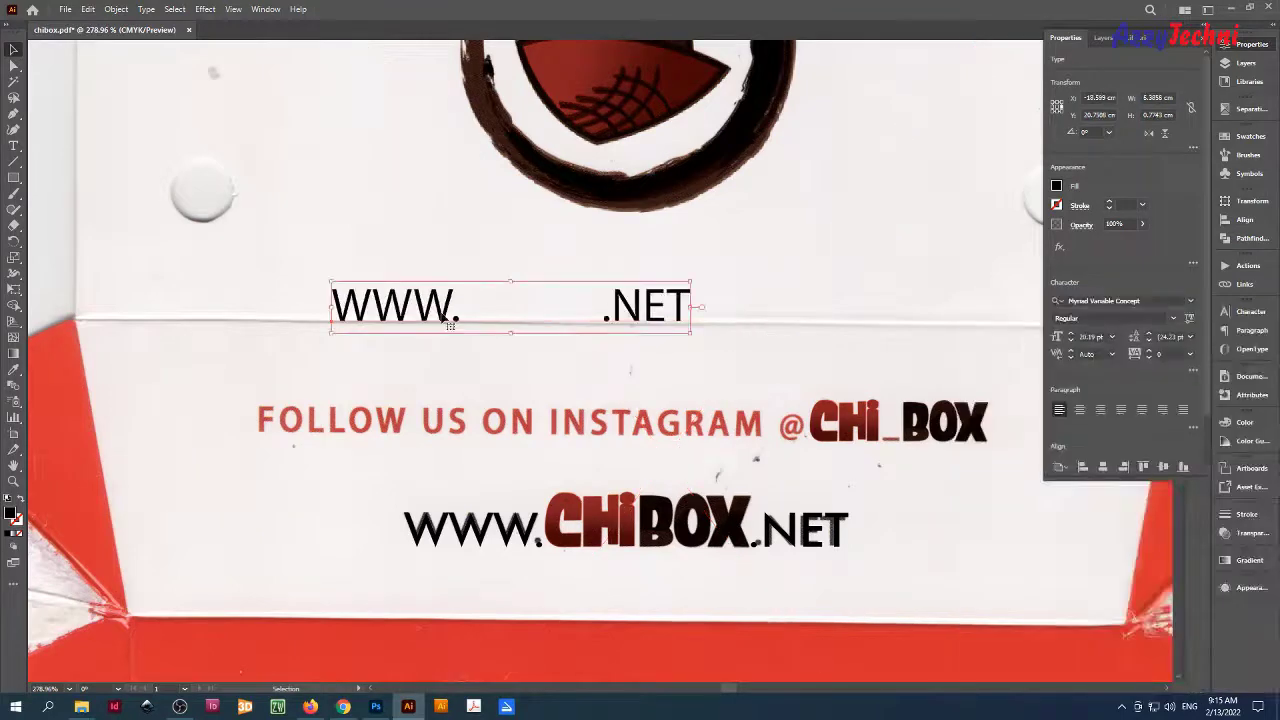
pyautogui.tripleClick(449, 320)
pyautogui.write('FOLLOW US ON INSTRAGRAM')
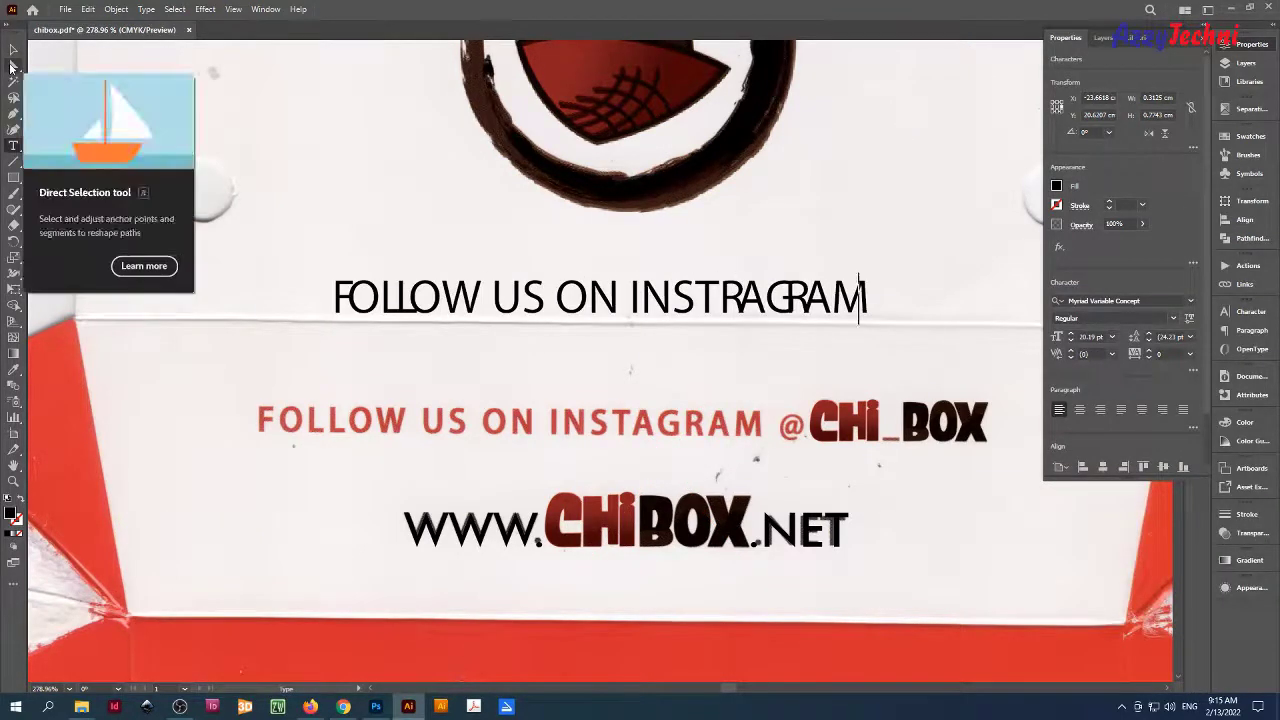
# - Switch the line to Myriad Pro and move it onto the scanned Instagram text
pyautogui.click(14, 49)
pyautogui.click(1110, 301)
pyautogui.write('my')
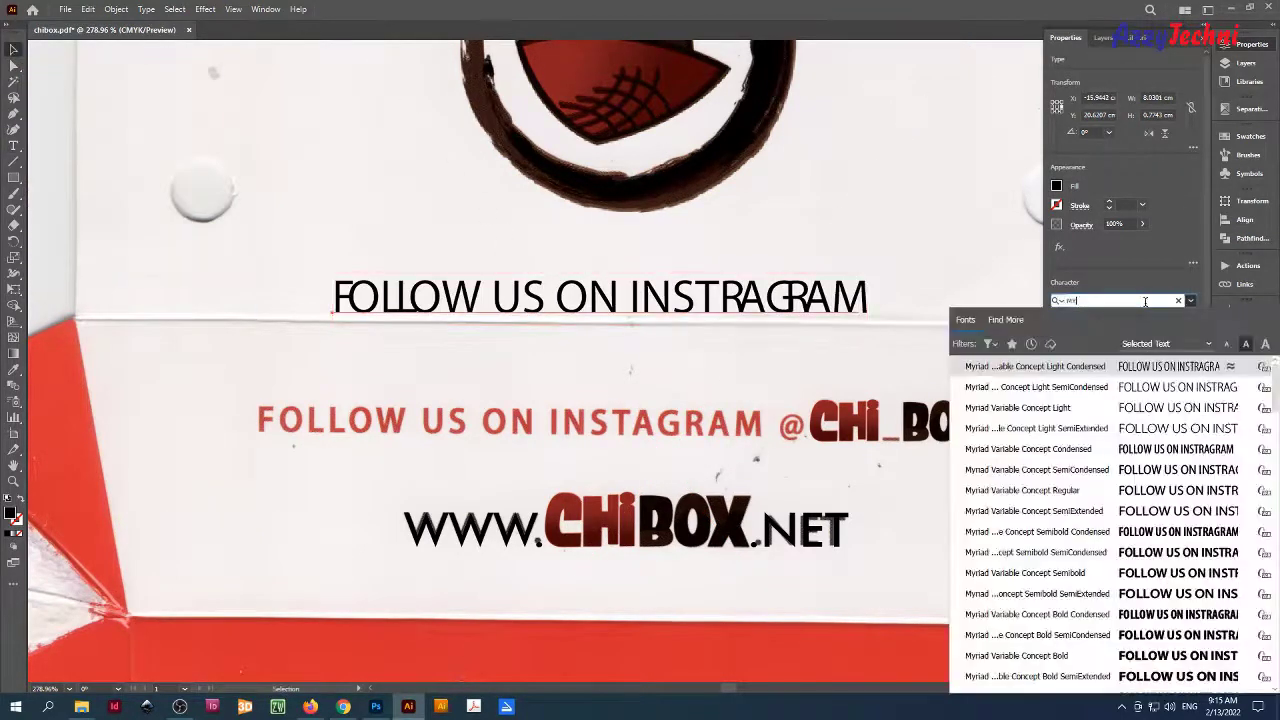
pyautogui.write('PRO')
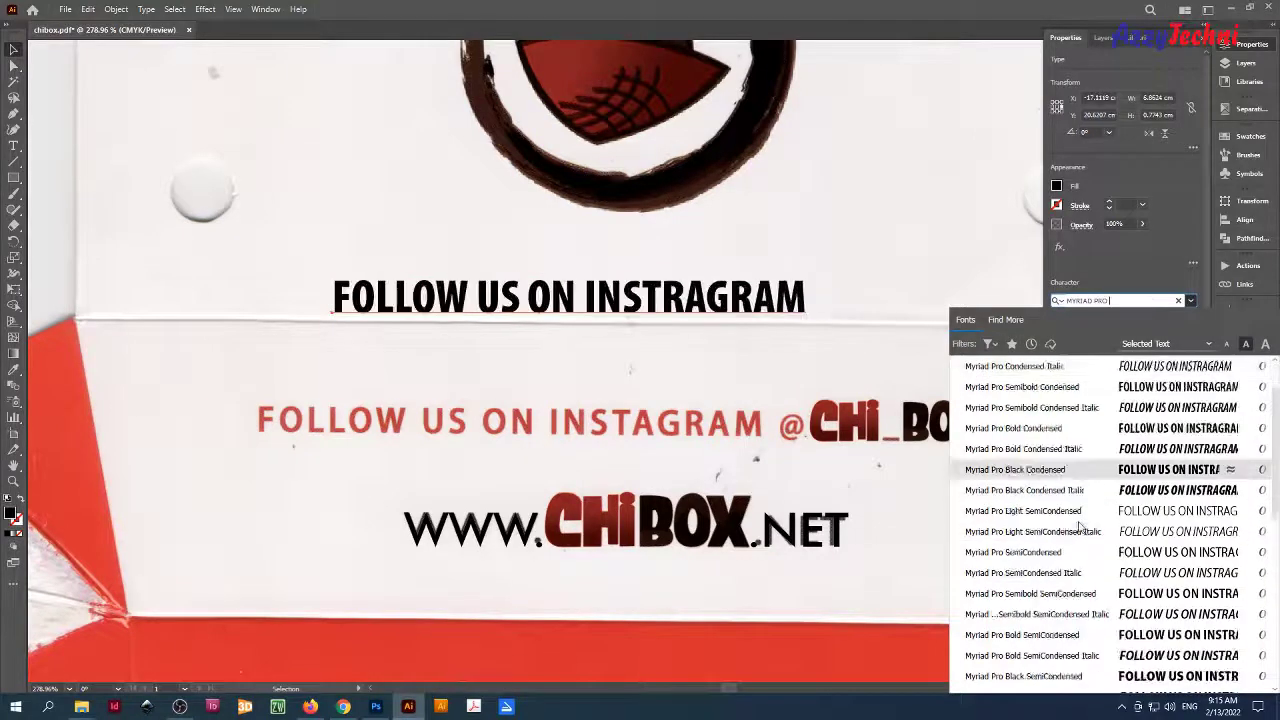
pyautogui.scroll(-5, 1063, 581)
pyautogui.click(1000, 470)
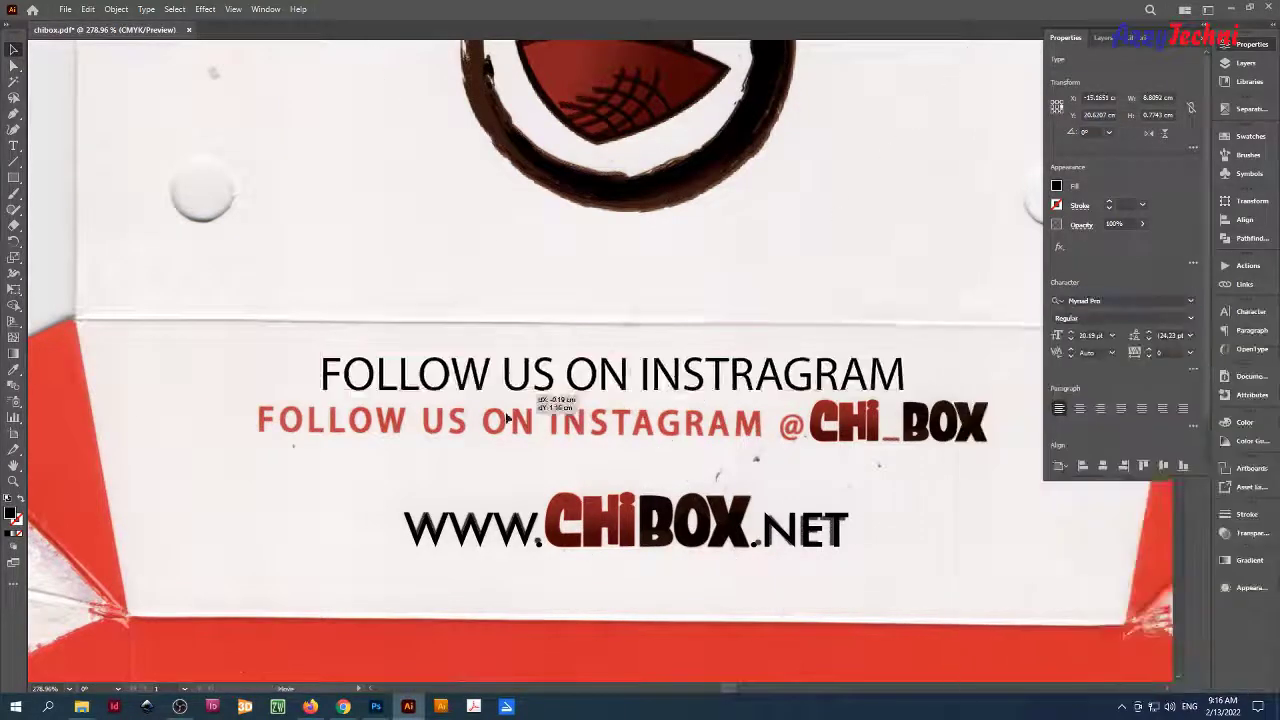
pyautogui.moveTo(400, 297)
pyautogui.mouseDown()
pyautogui.moveTo(390, 488)
pyautogui.moveTo(365, 462)
pyautogui.mouseUp()
# - Set the follow line to Semibold at 34 pt
pyautogui.click(1190, 318)
pyautogui.click(1090, 420)
pyautogui.click(1090, 335)
pyautogui.write('34')
pyautogui.press('Return')
pyautogui.hotkey('ctrl', 'shift', '.')
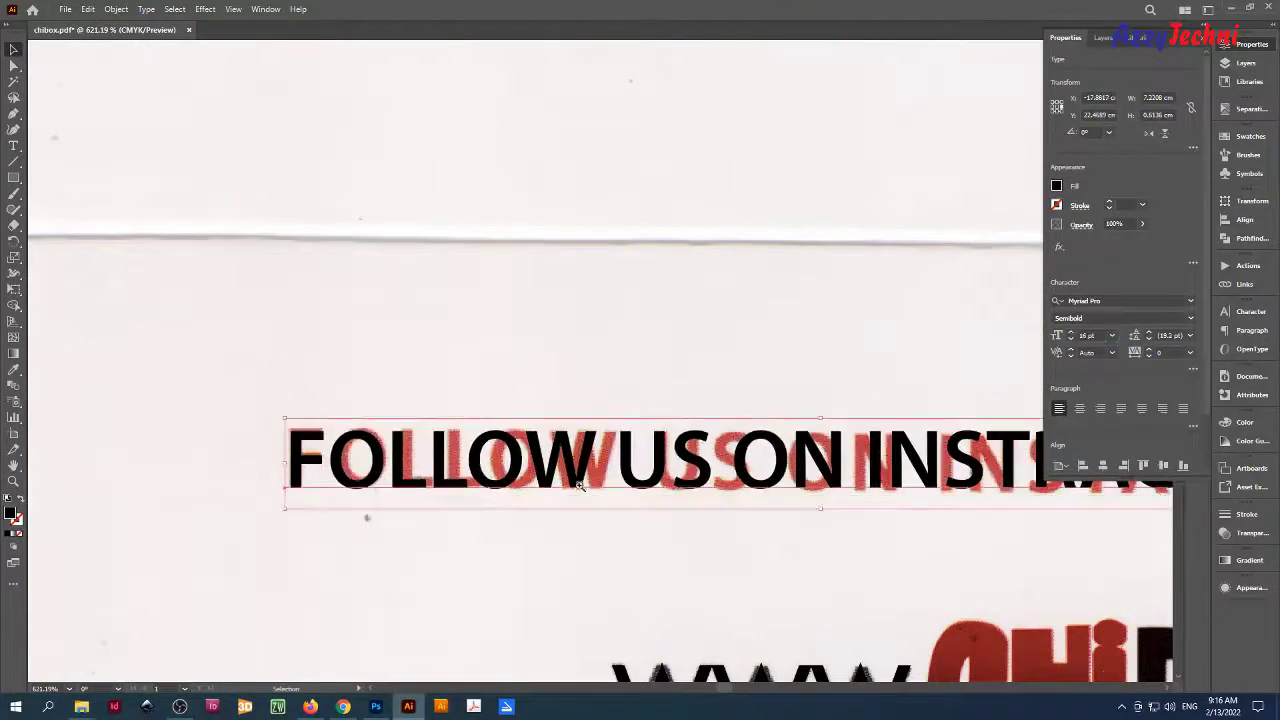
# - Nudge the @ sign right, next to CHI_BOX
pyautogui.hotkey('ctrl', '-')
pyautogui.scroll(10, 1170, 352)
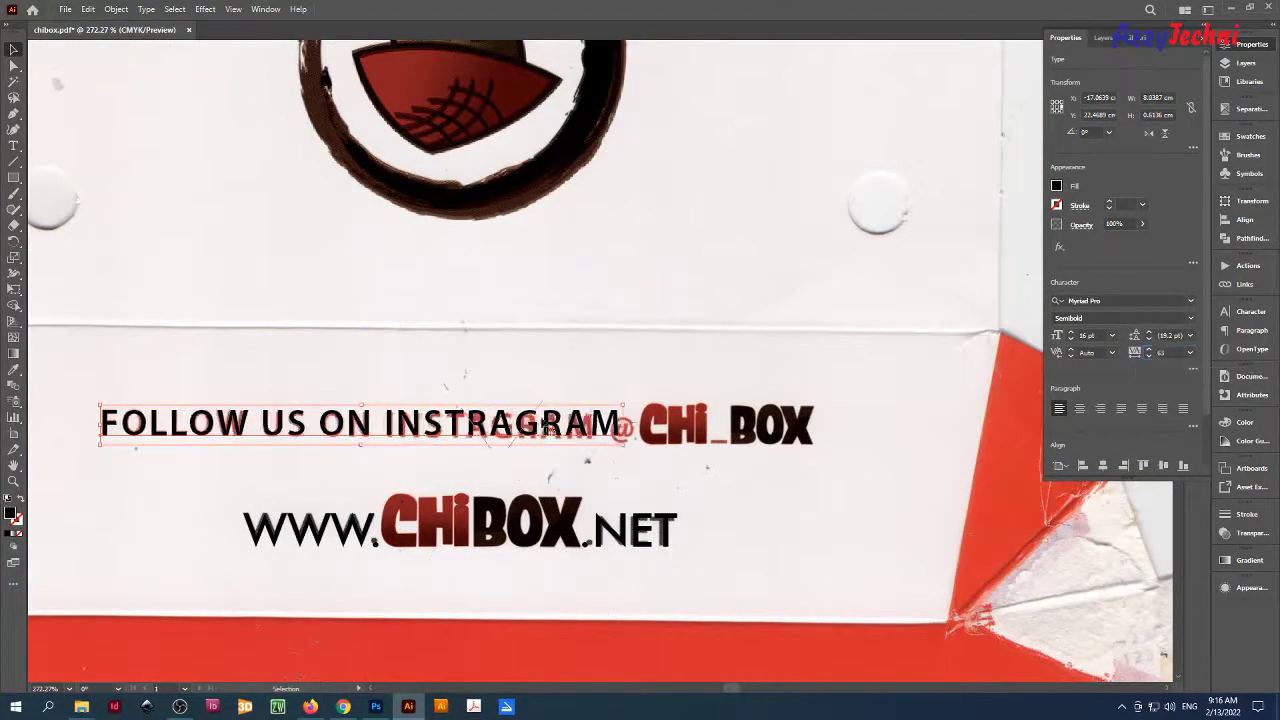
pyautogui.scroll(2, 593, 400)
pyautogui.click(14, 49)
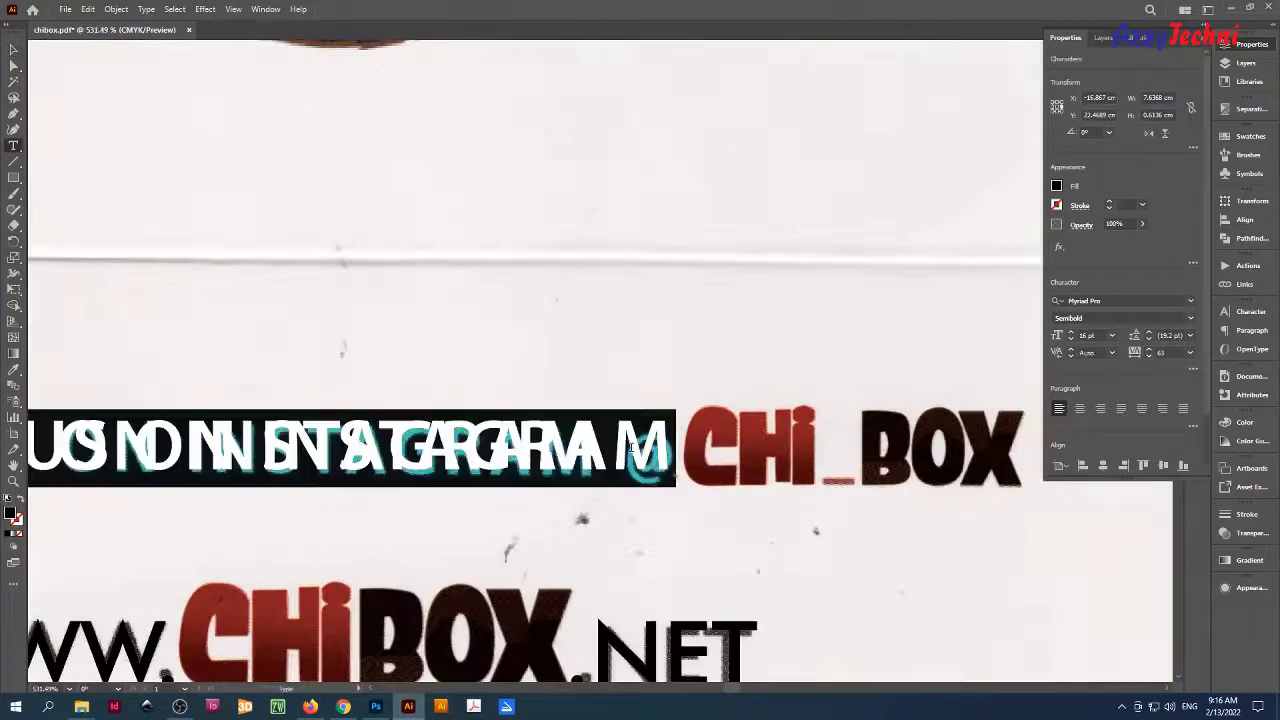
pyautogui.hotkey('shift', 'Right')
pyautogui.hotkey('shift', 'Right')
pyautogui.hotkey('shift', 'Right')
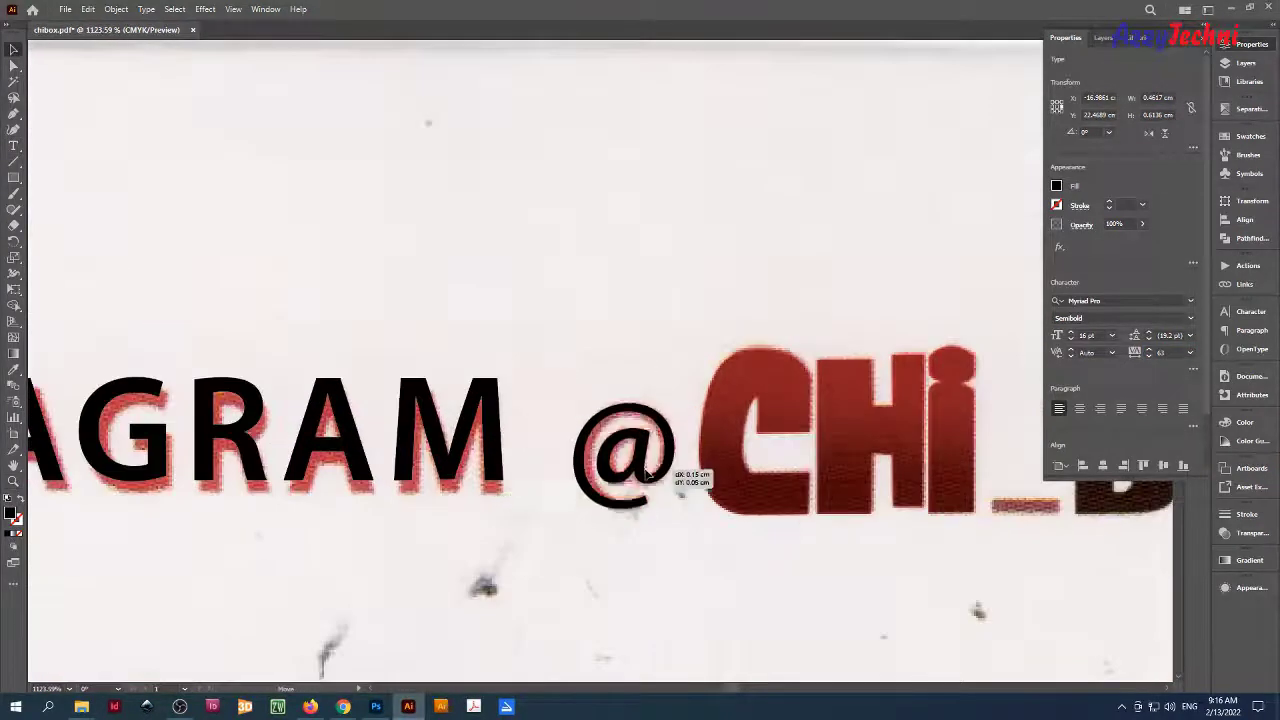
# - Fill the follow line red and duplicate it downward
pyautogui.scroll(-3, 680, 480)
pyautogui.scroll(2, 590, 296)
pyautogui.click(1250, 136)
pyautogui.click(1102, 172)
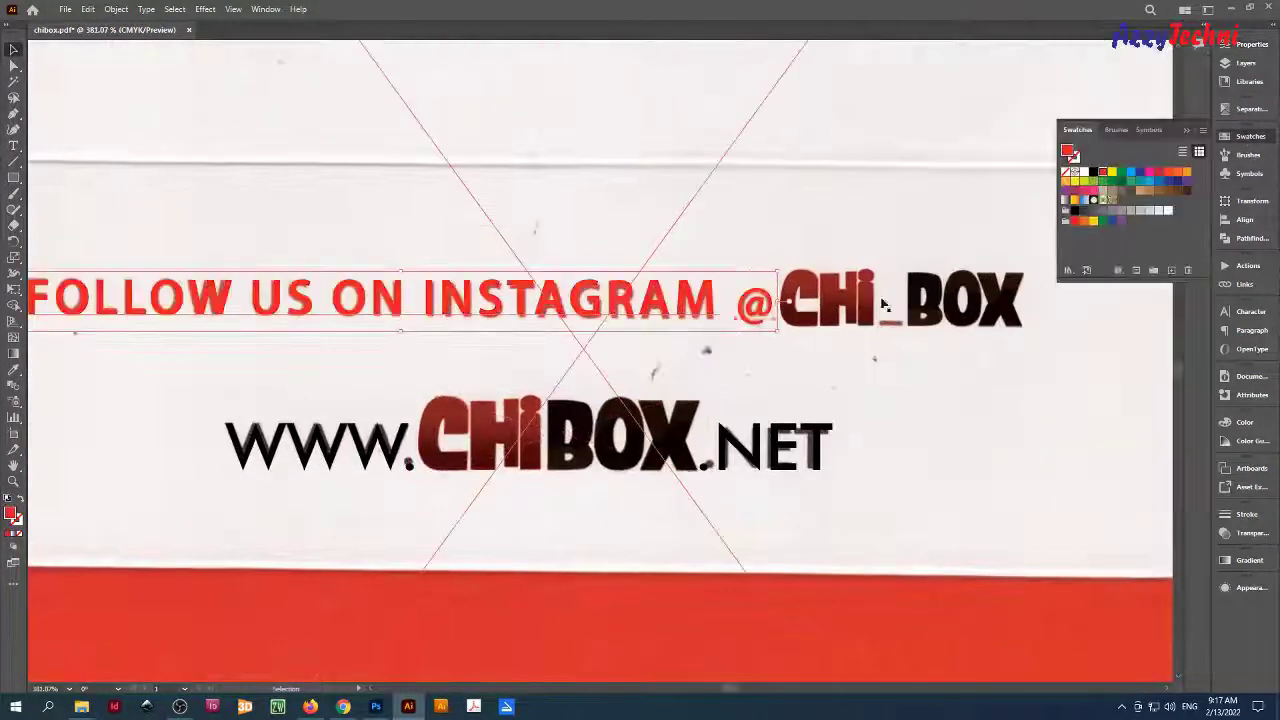
pyautogui.moveTo(618, 312); pyautogui.dragTo(612, 362)
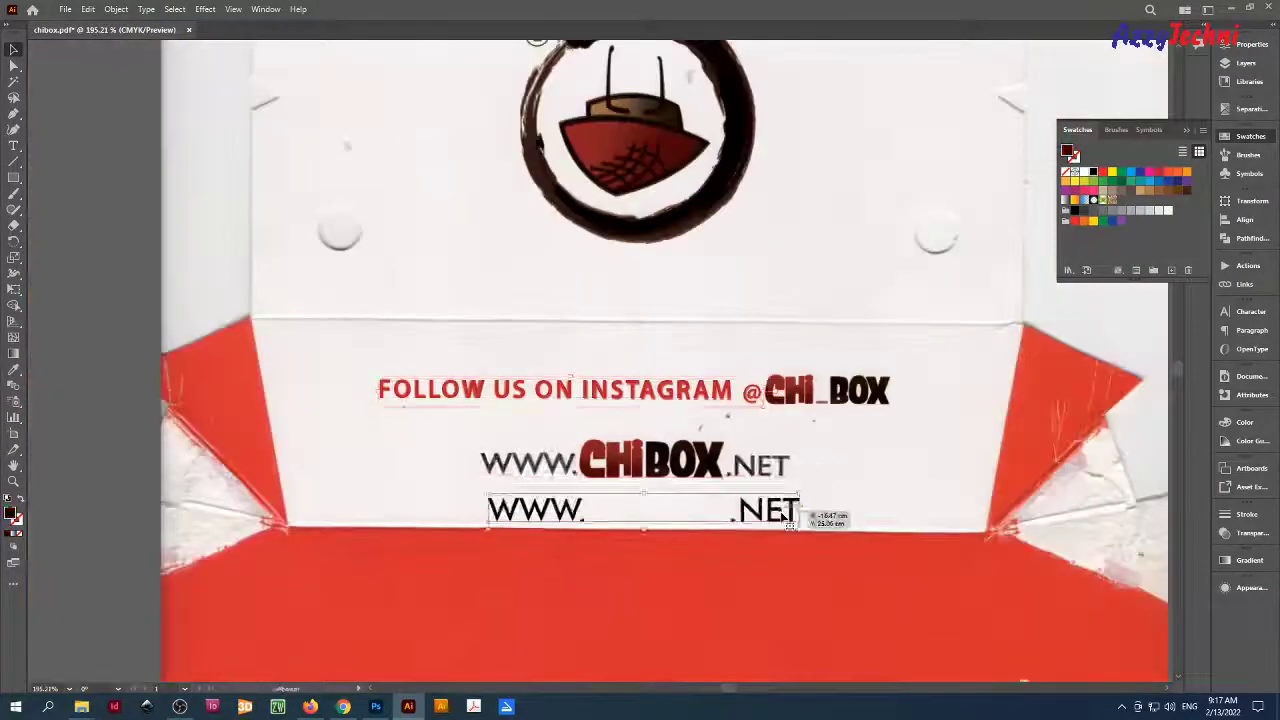
pyautogui.scroll(-5, 650, 420)
# - Rotate the box scan 90 degrees and zoom in on the Jeddah address text
pyautogui.hotkey('ctrl', '-')
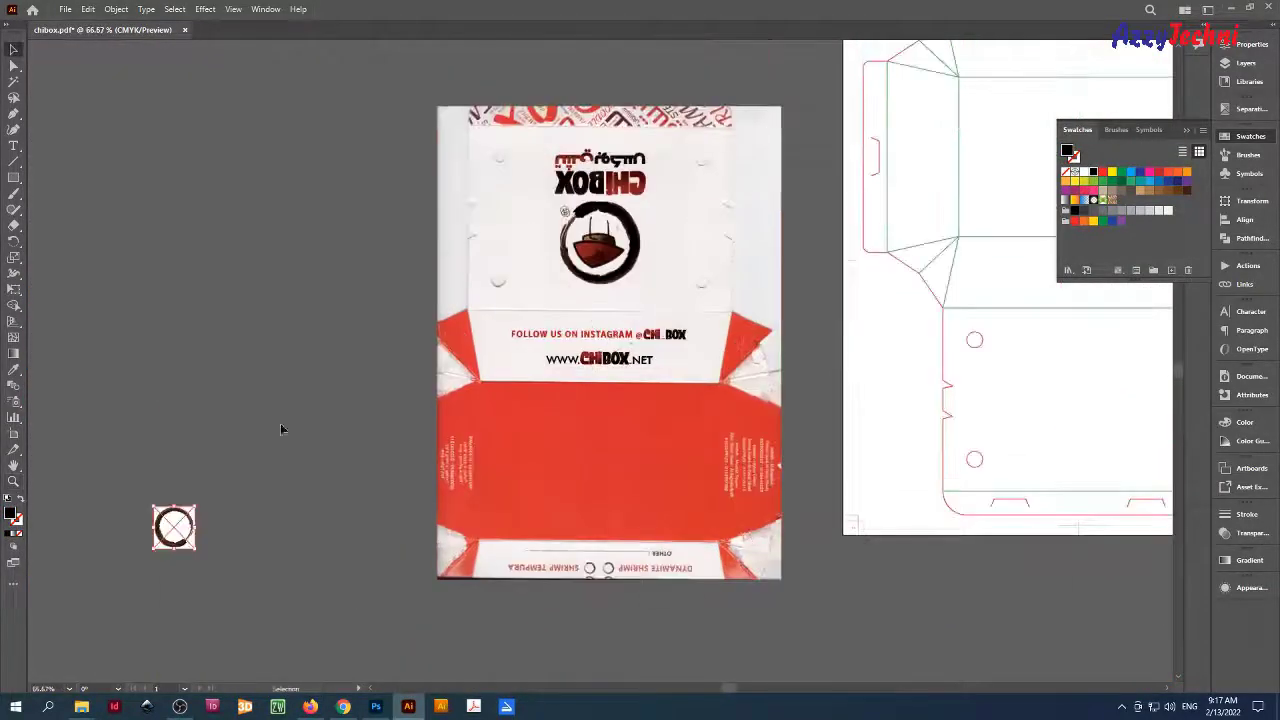
pyautogui.click(770, 520)
pyautogui.moveTo(826, 400)
pyautogui.mouseDown()
pyautogui.moveTo(755, 215)
pyautogui.moveTo(548, 215)
pyautogui.mouseUp()
pyautogui.press('z')
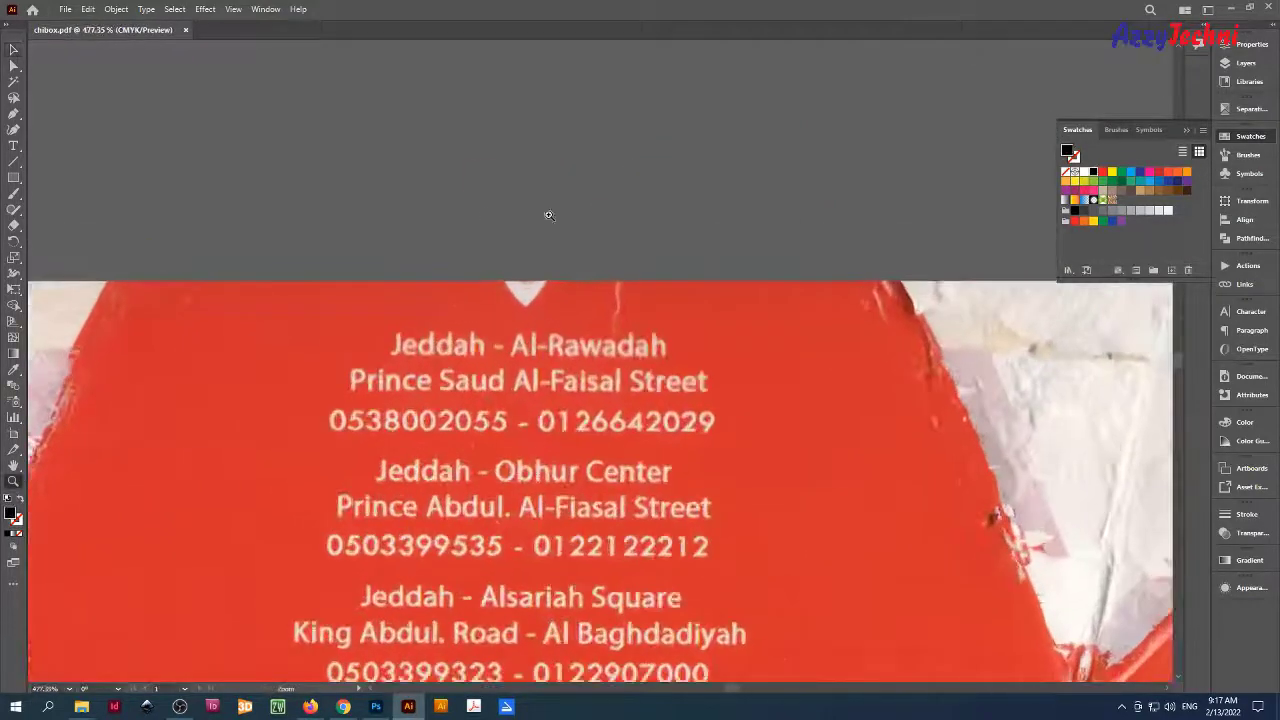
# - Start a new text line reading 'Jeddah' and set it to 6 pt
pyautogui.press('t')
pyautogui.click(425, 224)
pyautogui.write('jEDD')
pyautogui.press('BackSpace')
pyautogui.press('BackSpace')
pyautogui.press('BackSpace')
pyautogui.write('Jeddah')
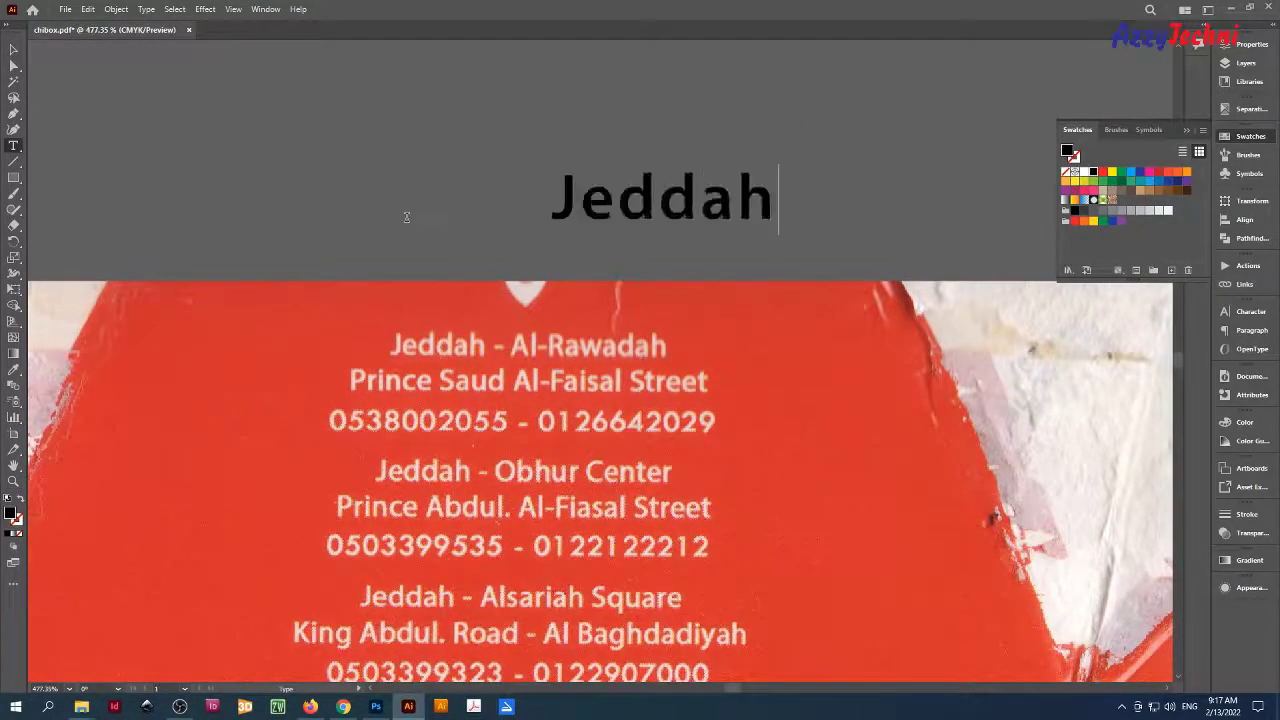
pyautogui.hotkey('ctrl', 'a')
pyautogui.hotkey('ctrl', 'shift', ',')
pyautogui.hotkey('ctrl', 'shift', ',')
pyautogui.hotkey('ctrl', 'shift', ',')
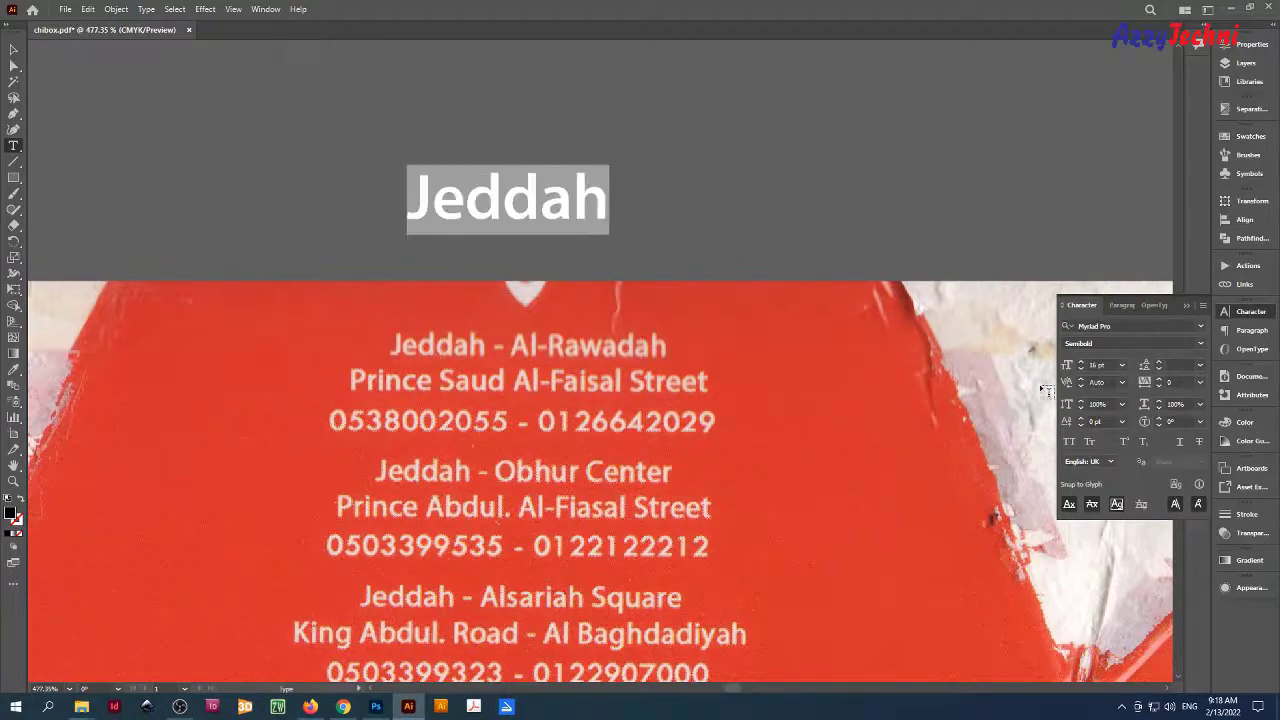
pyautogui.click(1095, 365)
pyautogui.write('6')
pyautogui.press('Return')
pyautogui.press('Escape')
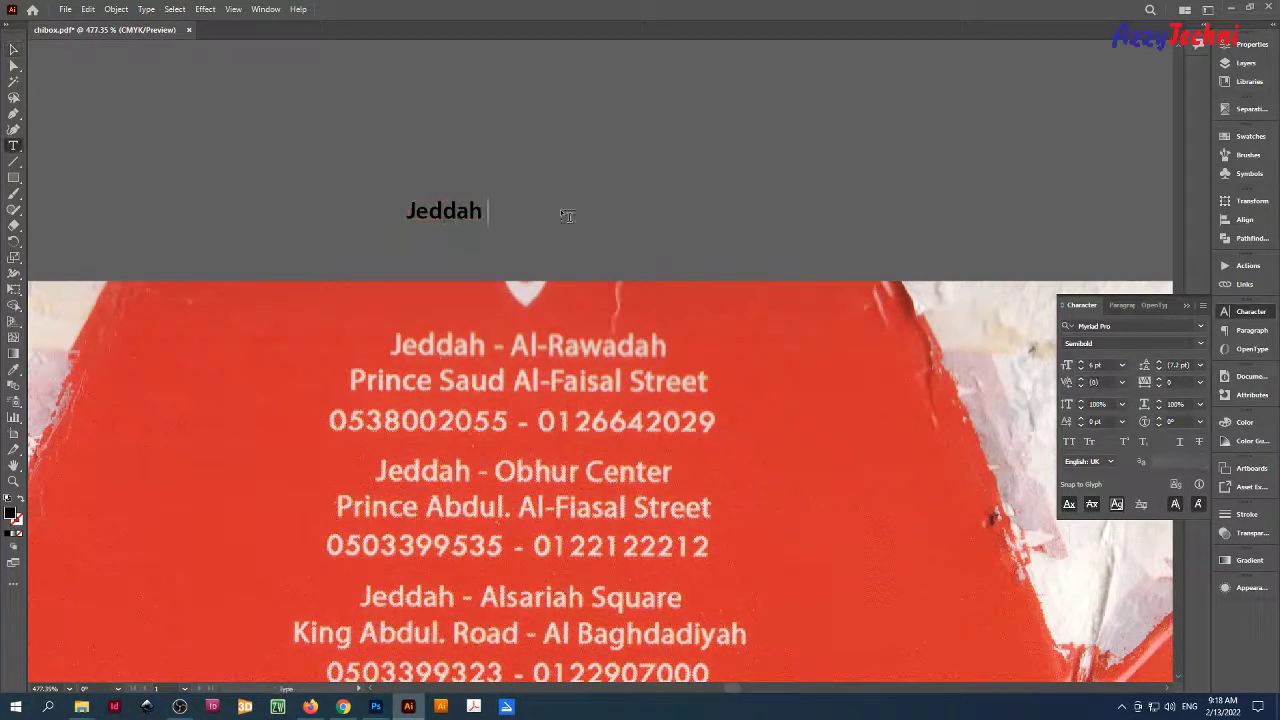
# - Type the Al-Rawdah, Obhur Center and Alsariah Square addresses with phone lines, then move the block over the scanned addresses
pyautogui.write('- Al-Rawdah')
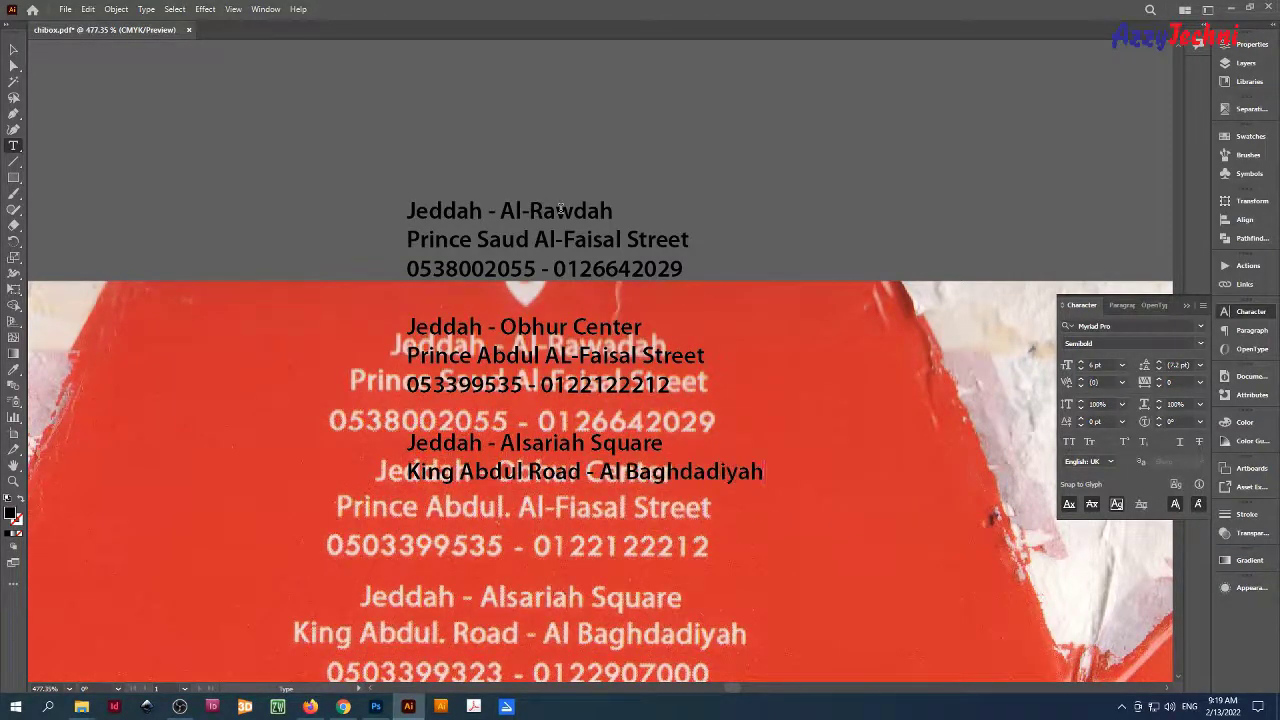
pyautogui.scroll(-2, 561, 209)
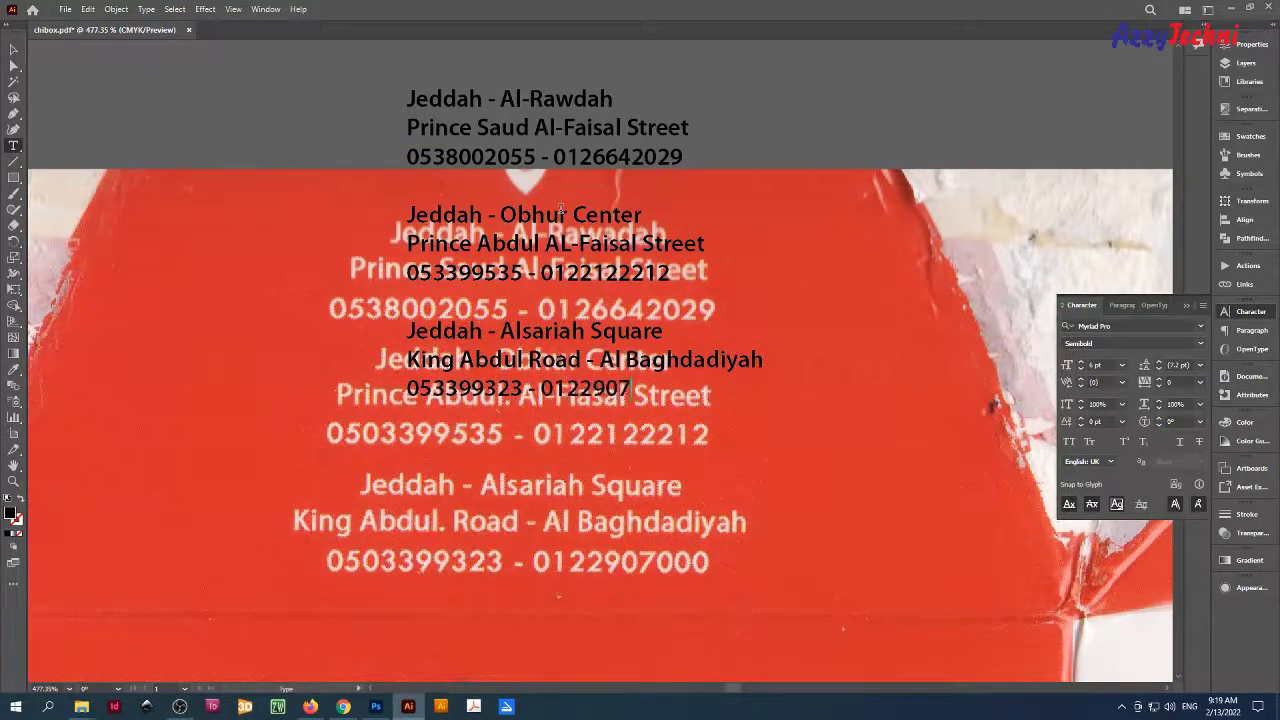
pyautogui.press('Escape')
pyautogui.moveTo(561, 209); pyautogui.dragTo(461, 209)
pyautogui.scroll(3, 506, 237)
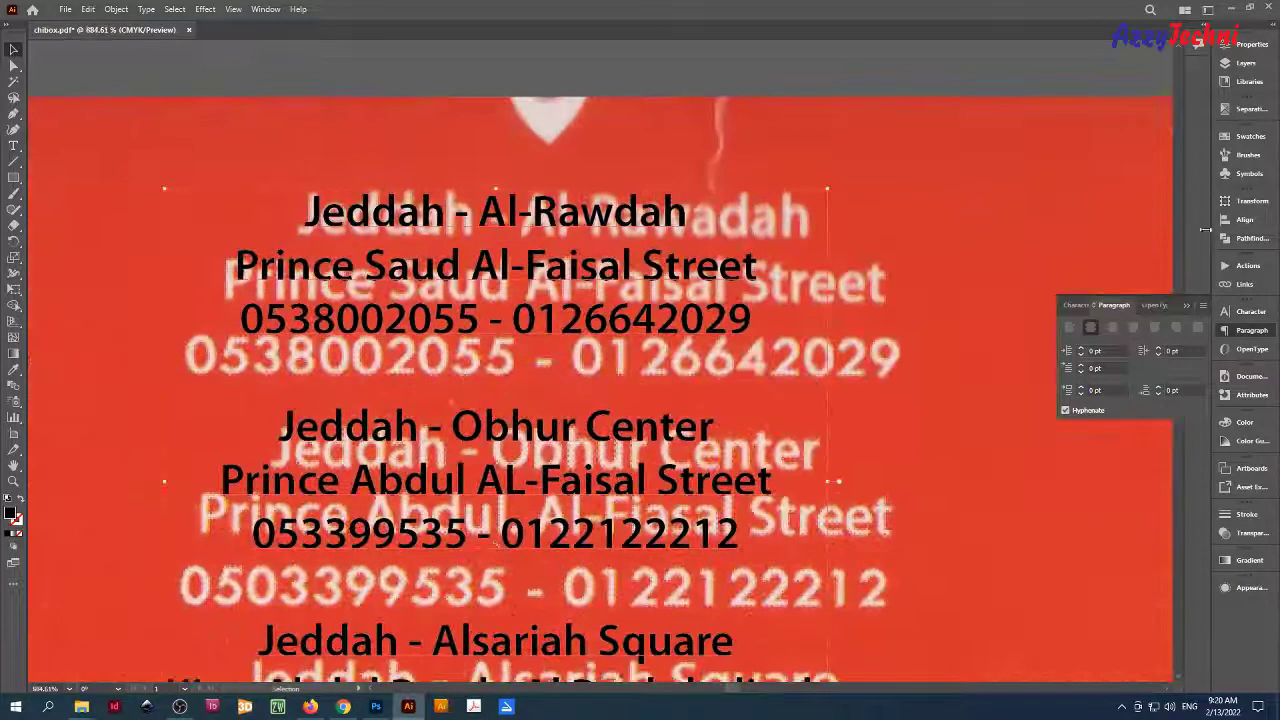
# - Enlarge the address text to match the scan and set its leading to 8
pyautogui.click(1250, 311)
pyautogui.hotkey('ctrl', 'shift', '.')
pyautogui.hotkey('ctrl', 'shift', '.')
pyautogui.scroll(-3, 778, 245)
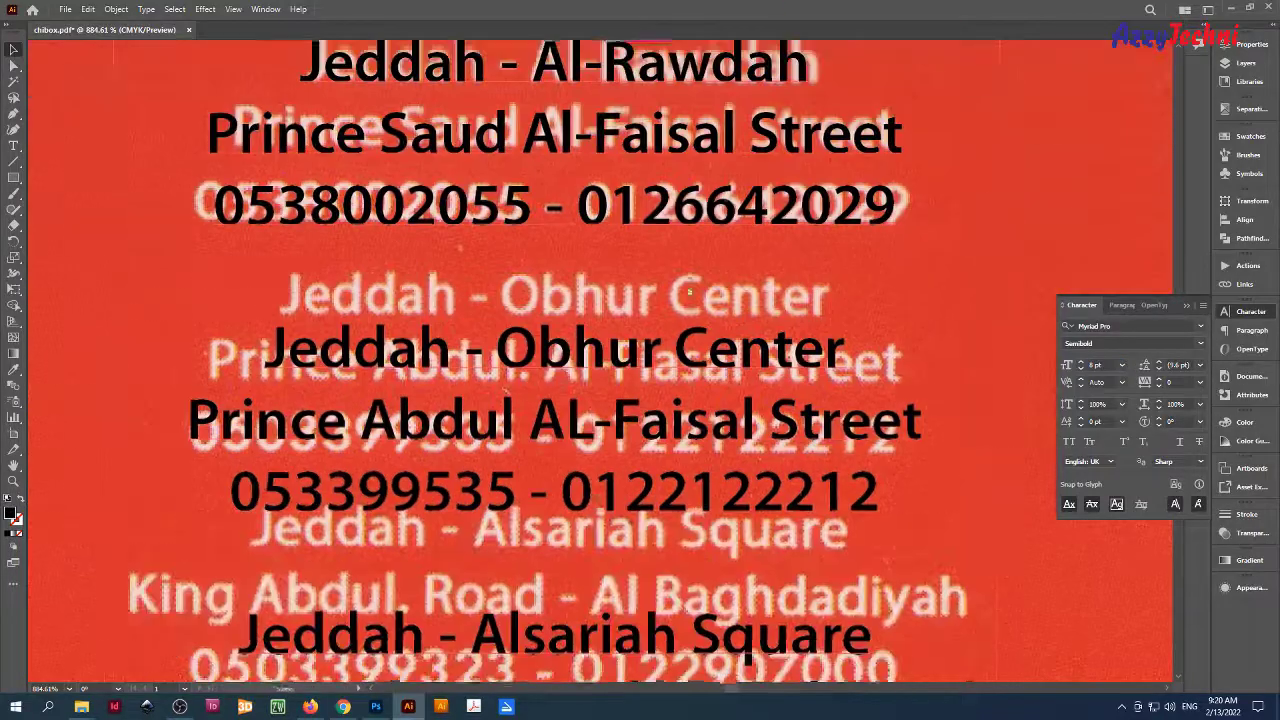
pyautogui.click(1172, 365)
pyautogui.write('8')
pyautogui.press('Return')
pyautogui.press('Up')
# - Tighten line spacing on the Obhur Center, Alsariah Square and phone-number lines
pyautogui.tripleClick(555, 335)
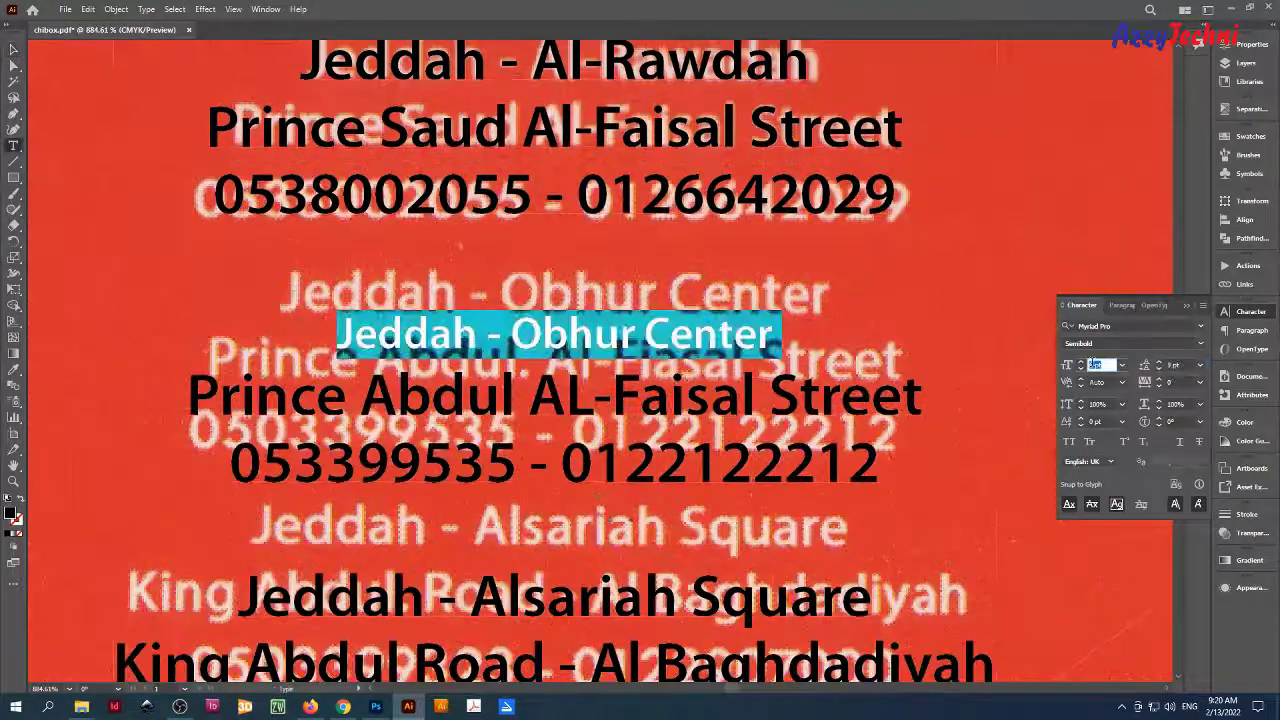
pyautogui.click(6, 50)
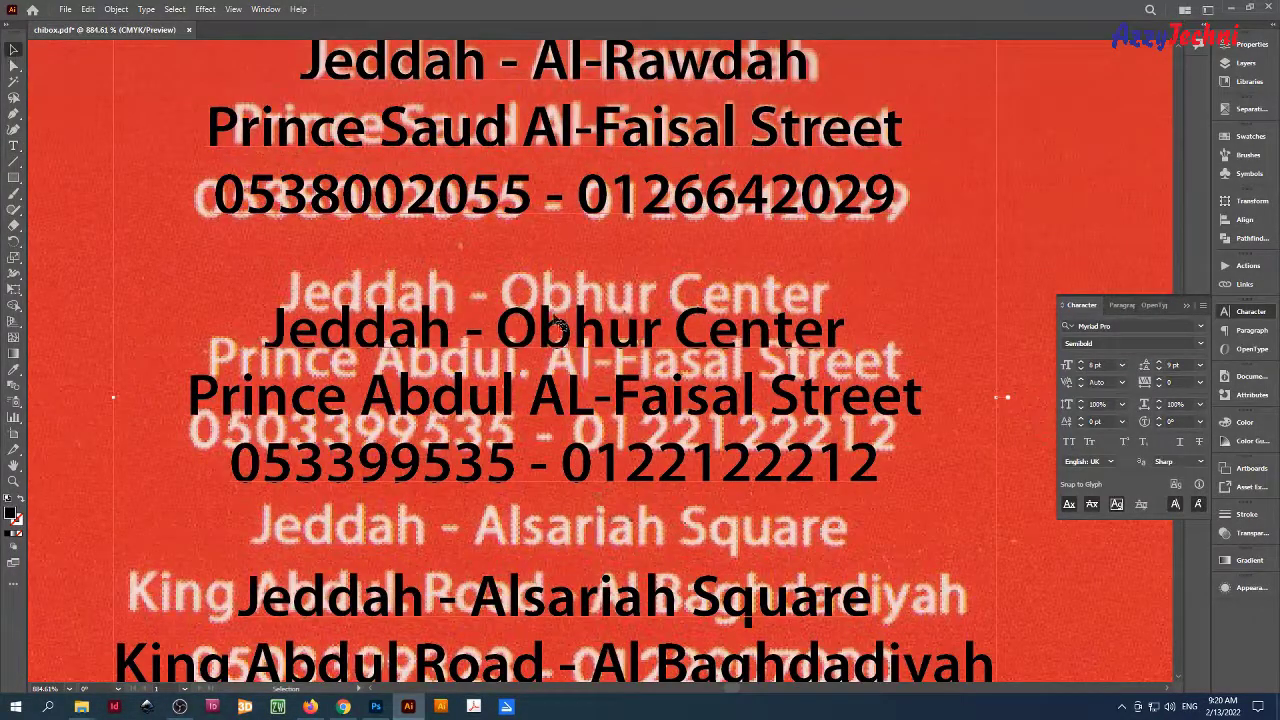
pyautogui.tripleClick(558, 330)
pyautogui.click(1172, 365)
pyautogui.scroll(-3, 600, 400)
pyautogui.tripleClick(555, 374)
pyautogui.click(1172, 365)
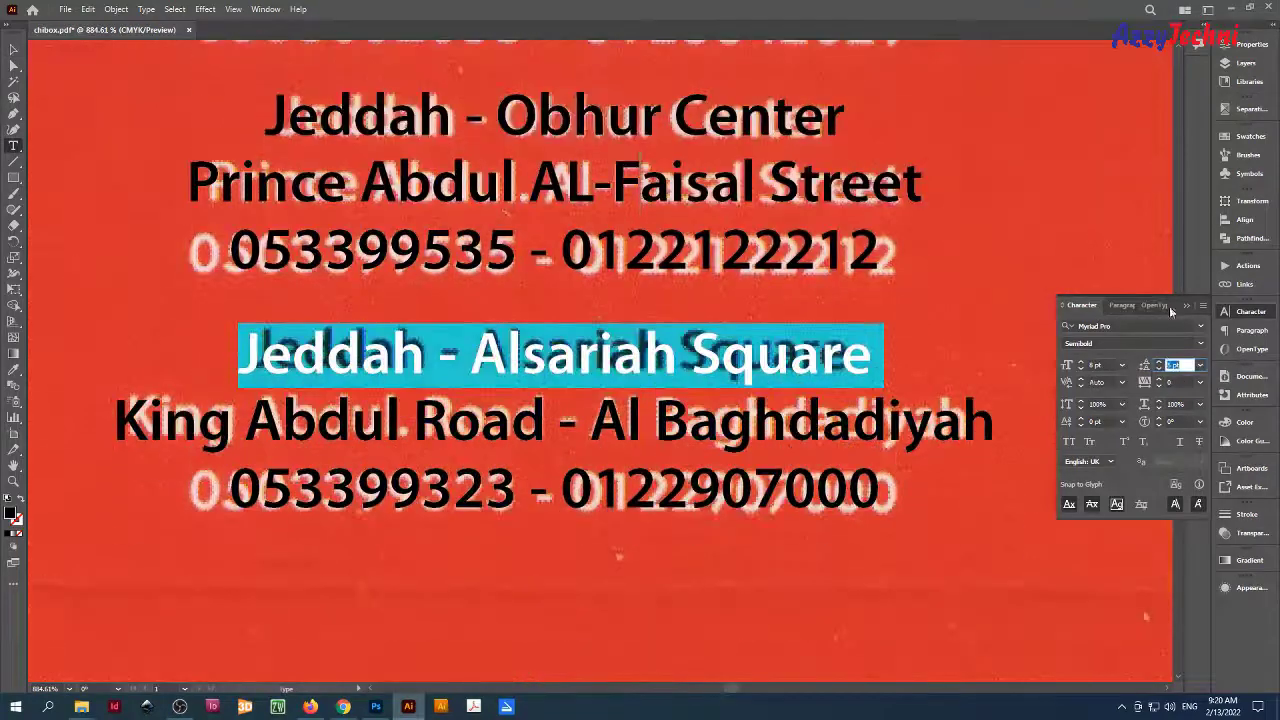
pyautogui.scroll(3, 704, 522)
pyautogui.scroll(1, 660, 285)
pyautogui.tripleClick(660, 285)
pyautogui.doubleClick(716, 512)
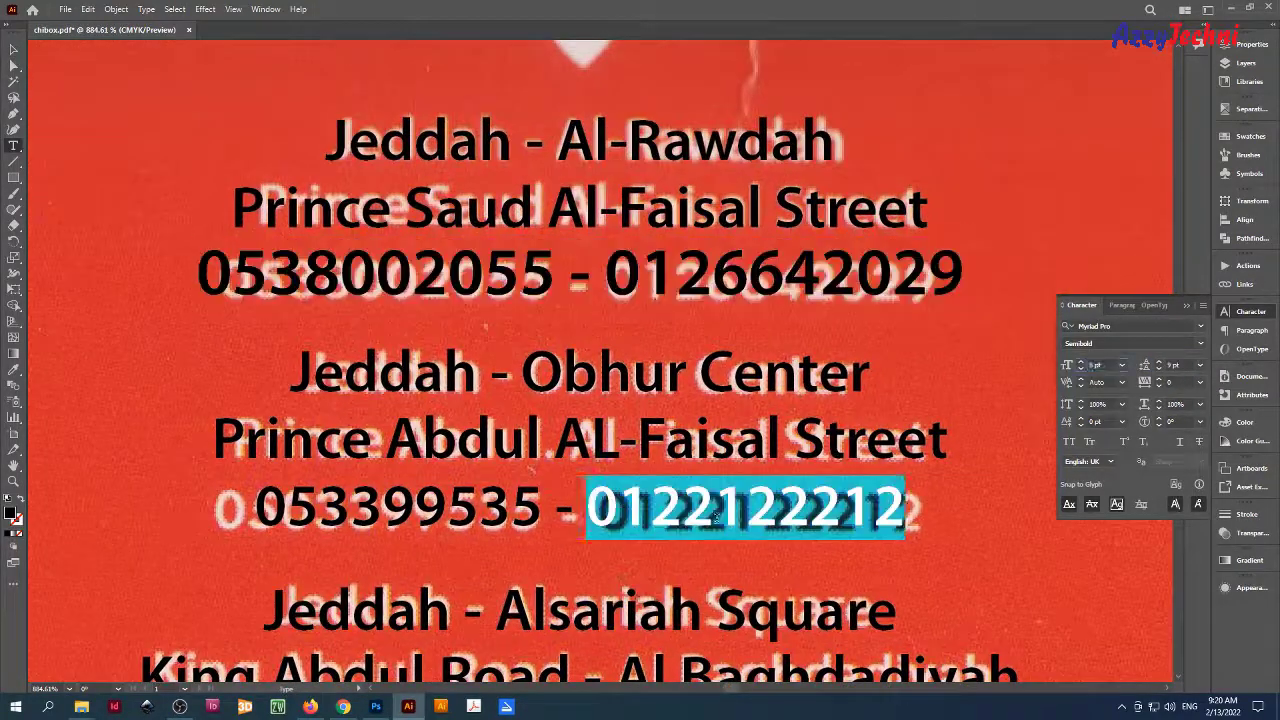
pyautogui.tripleClick(716, 512)
pyautogui.scroll(-3, 700, 500)
pyautogui.click(1100, 365)
# - Colour the address block white from Swatches and inspect the upside-down address area
pyautogui.hotkey('ctrl', '-')
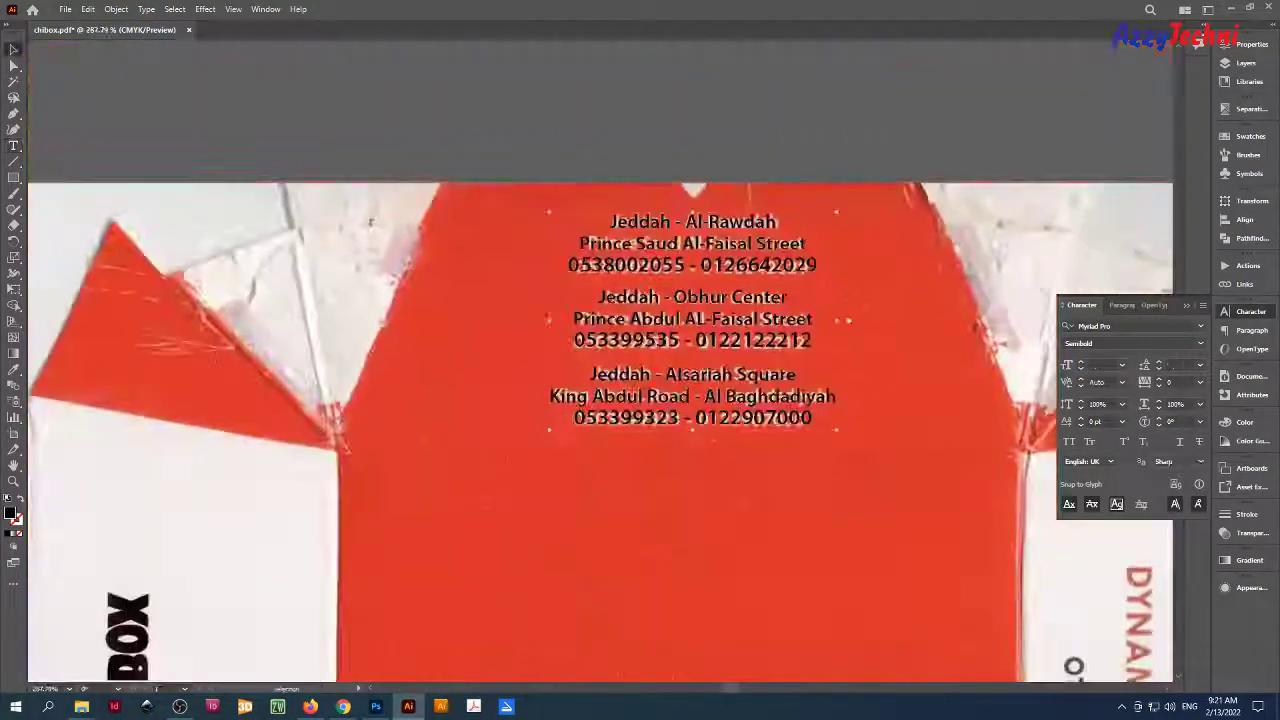
pyautogui.click(1250, 136)
pyautogui.hotkey('ctrl', '-')
pyautogui.scroll(-5, 786, 454)
pyautogui.keyDown('alt'); pyautogui.click(786, 454); pyautogui.keyUp('alt')
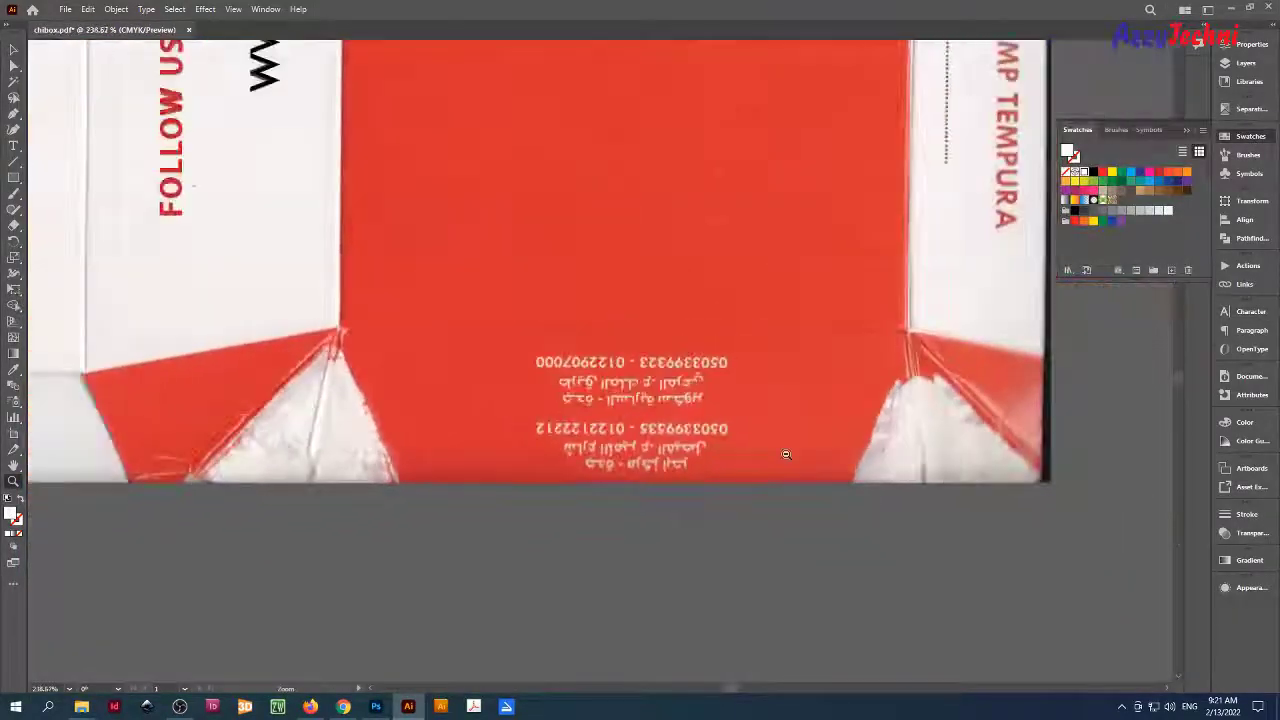
pyautogui.scroll(3, 786, 454)
pyautogui.scroll(-5, 743, 394)
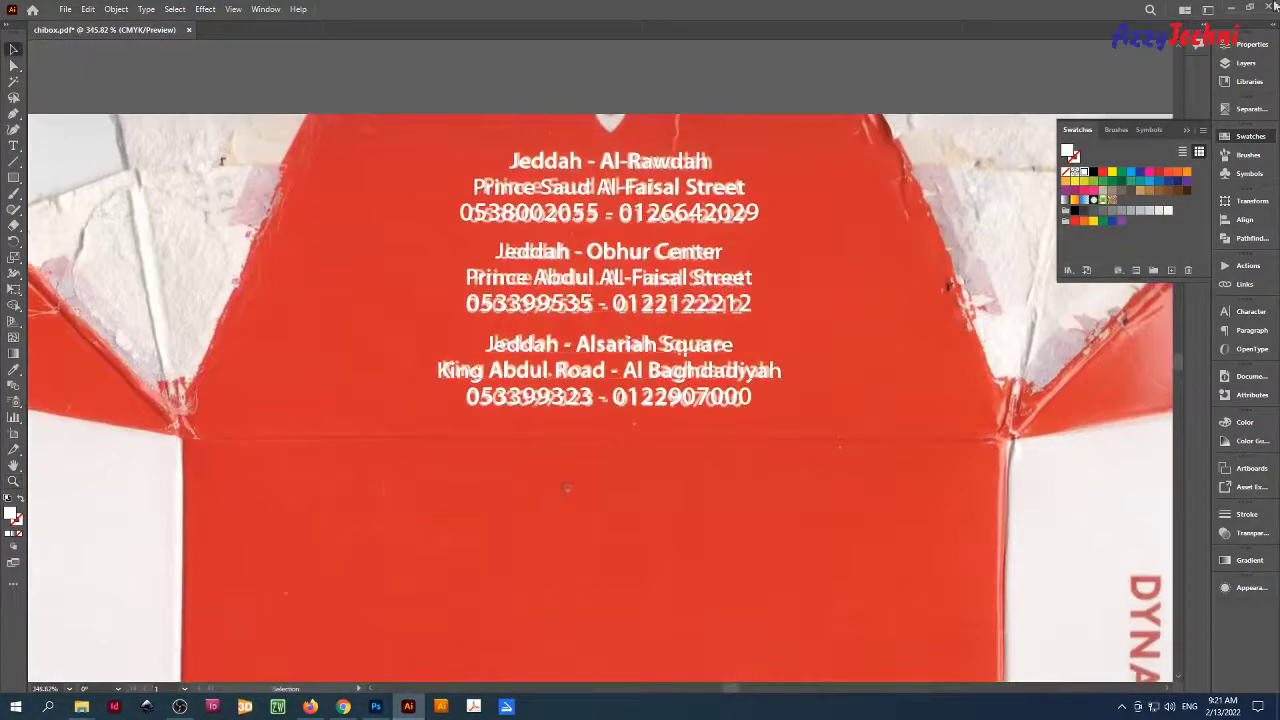
pyautogui.scroll(-10, 258, 191)
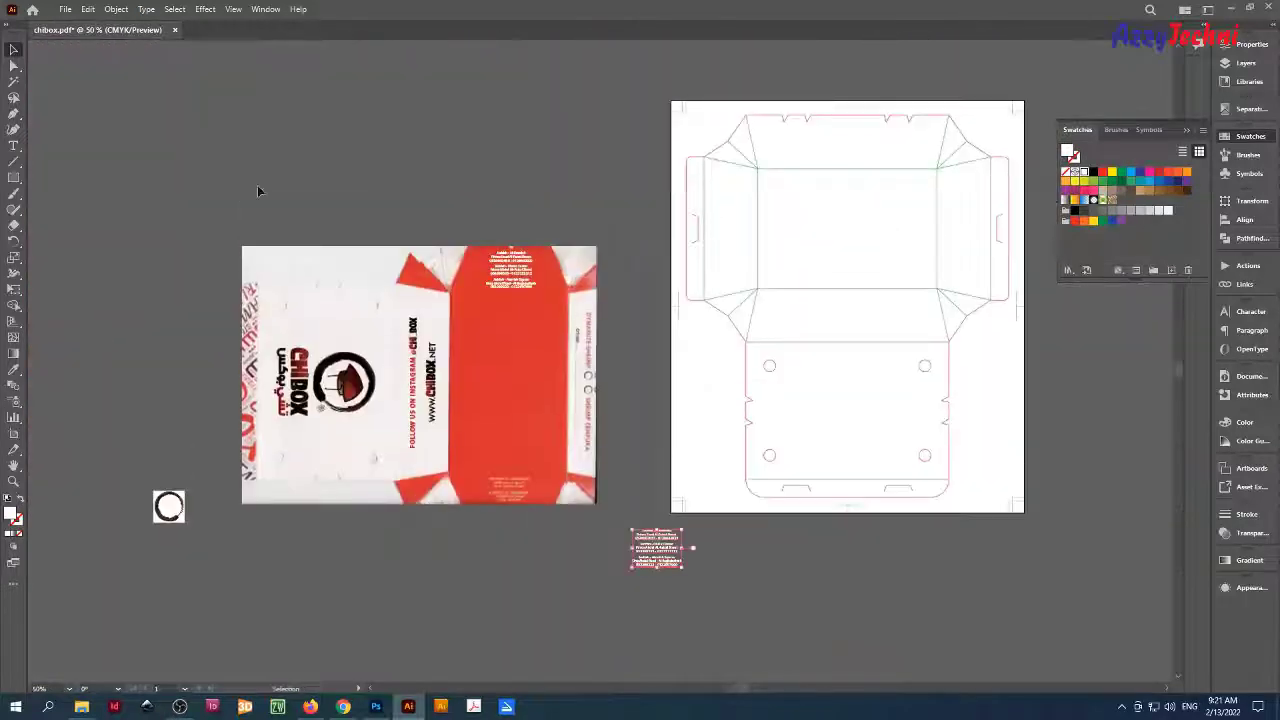
# - Move the address text block above the Arabic address panel
pyautogui.click(420, 300)
pyautogui.moveTo(606, 247); pyautogui.dragTo(560, 594)
pyautogui.moveTo(656, 548); pyautogui.dragTo(314, 180)
pyautogui.scroll(10, 300, 182)
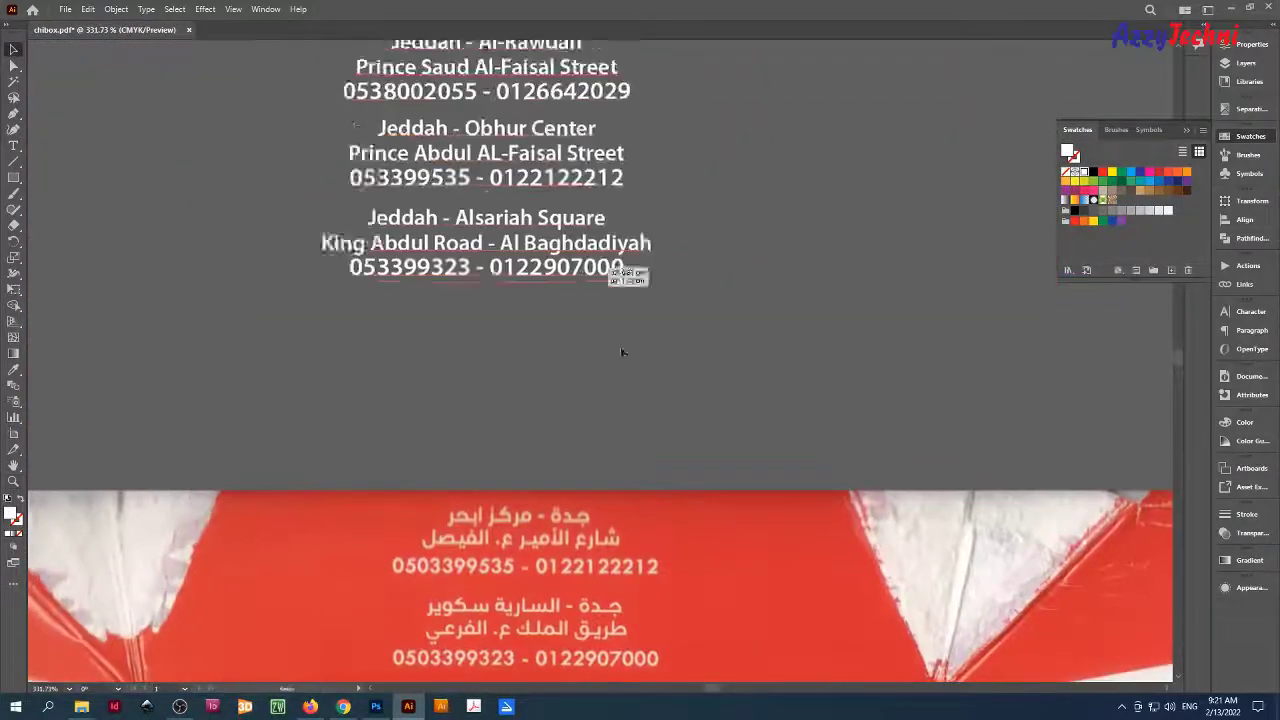
# - Place the two white phone lines over the Arabic panel's numbers and align them
pyautogui.moveTo(560, 267)
pyautogui.mouseDown()
pyautogui.moveTo(214, 223)
pyautogui.moveTo(547, 538)
pyautogui.mouseUp()
pyautogui.scroll(4, 214, 223)
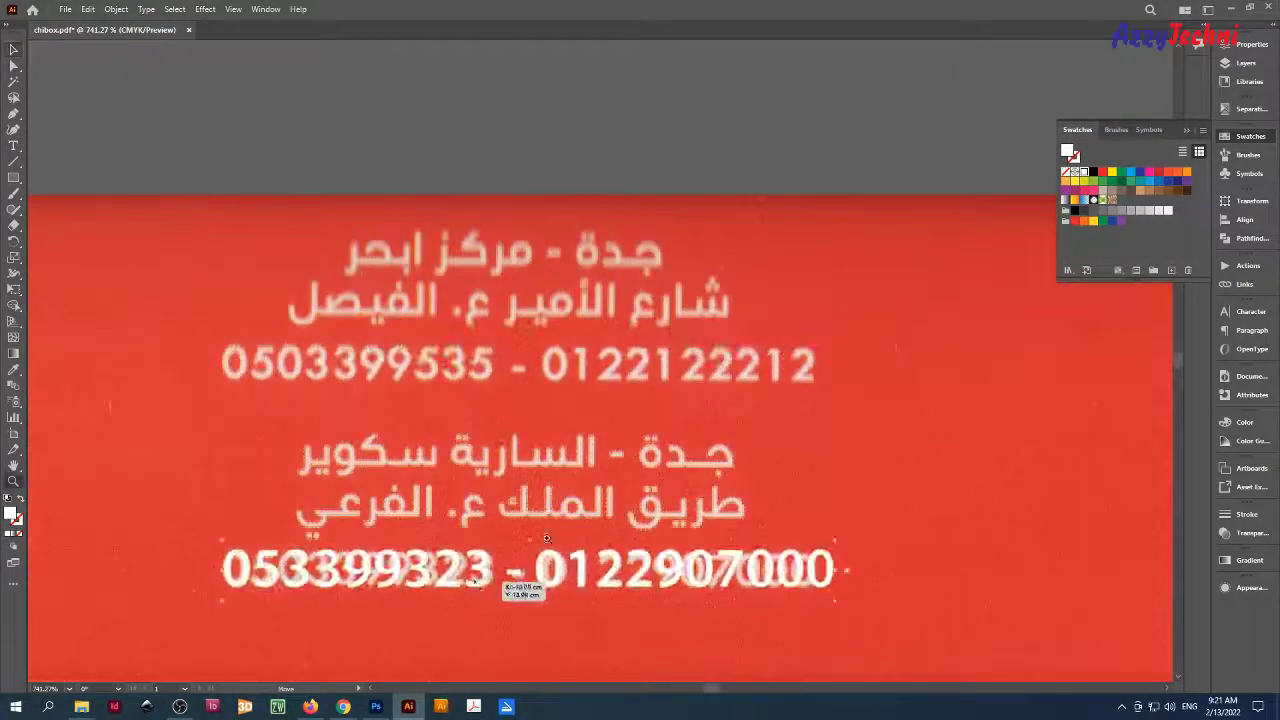
pyautogui.scroll(-5, 547, 538)
pyautogui.moveTo(557, 251); pyautogui.dragTo(557, 560)
pyautogui.scroll(5, 557, 560)
pyautogui.moveTo(460, 240); pyautogui.dragTo(460, 333)
pyautogui.keyDown('shift'); pyautogui.click(547, 545); pyautogui.keyUp('shift')
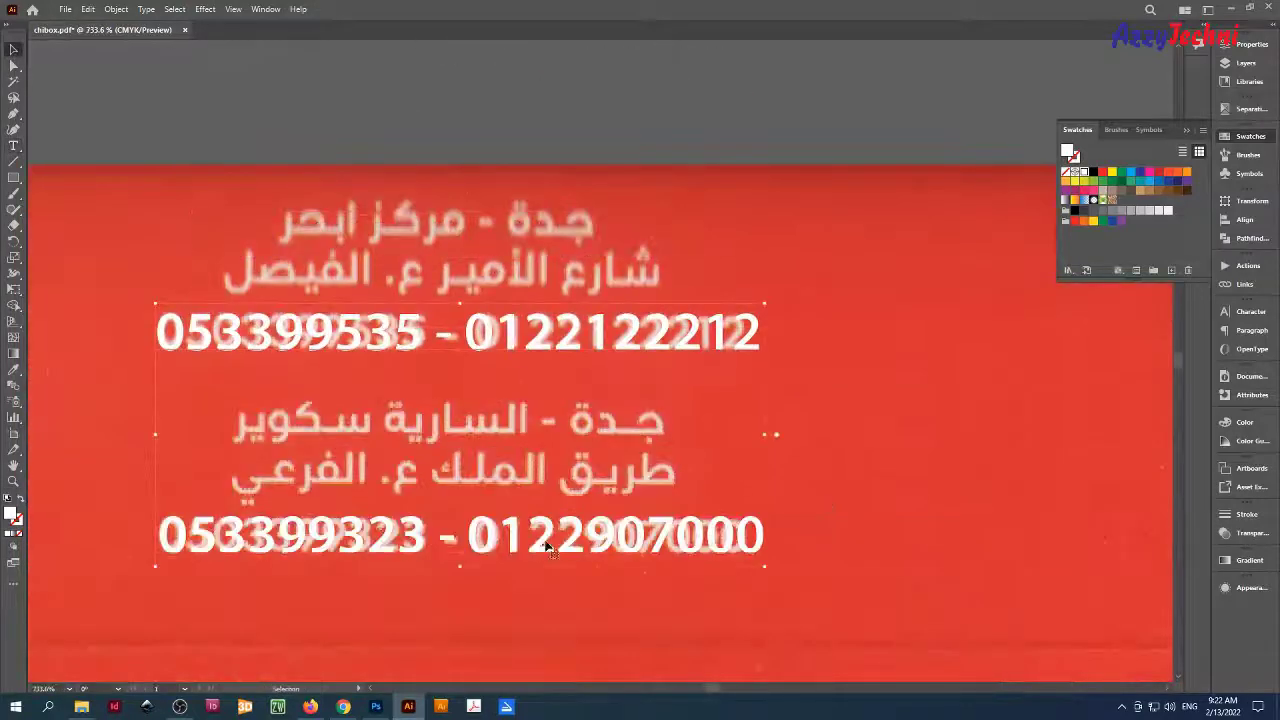
pyautogui.hotkey('shift', 'F7')
pyautogui.scroll(-3, 547, 545)
# - Copy the full English address text
pyautogui.click(666, 180)
pyautogui.scroll(-3, 473, 224)
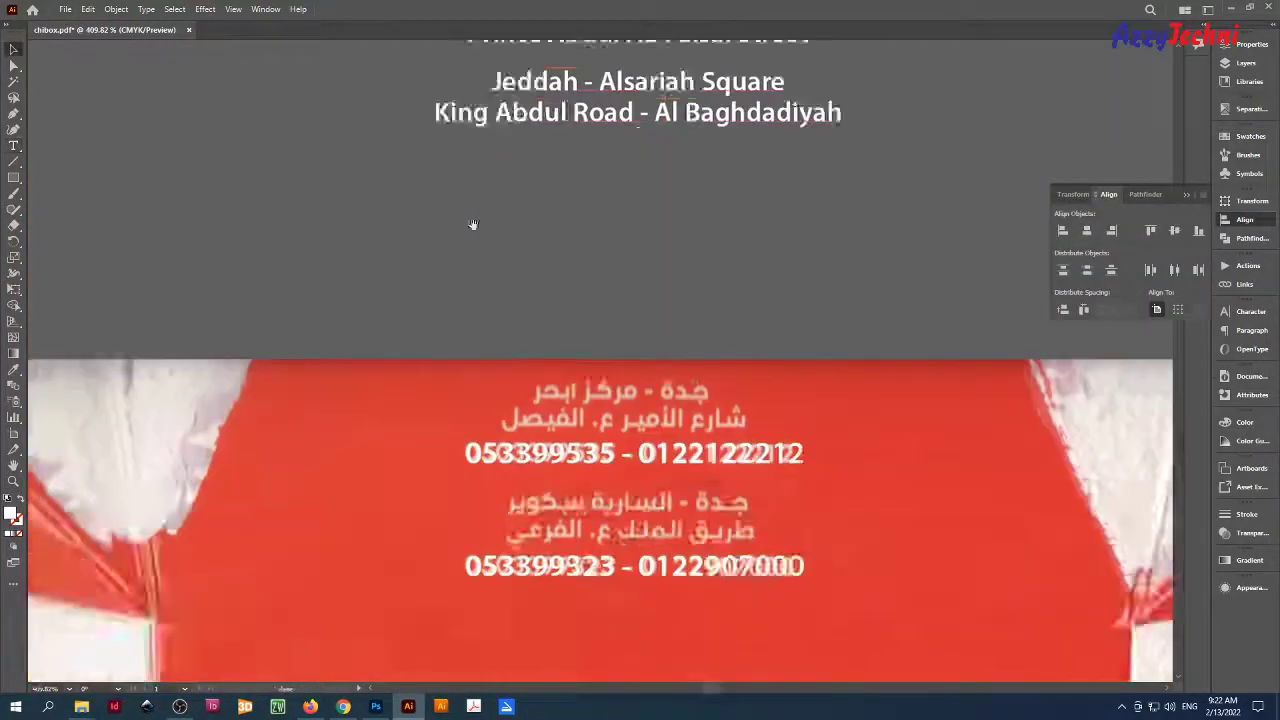
pyautogui.scroll(3, 473, 224)
pyautogui.scroll(-5, 648, 272)
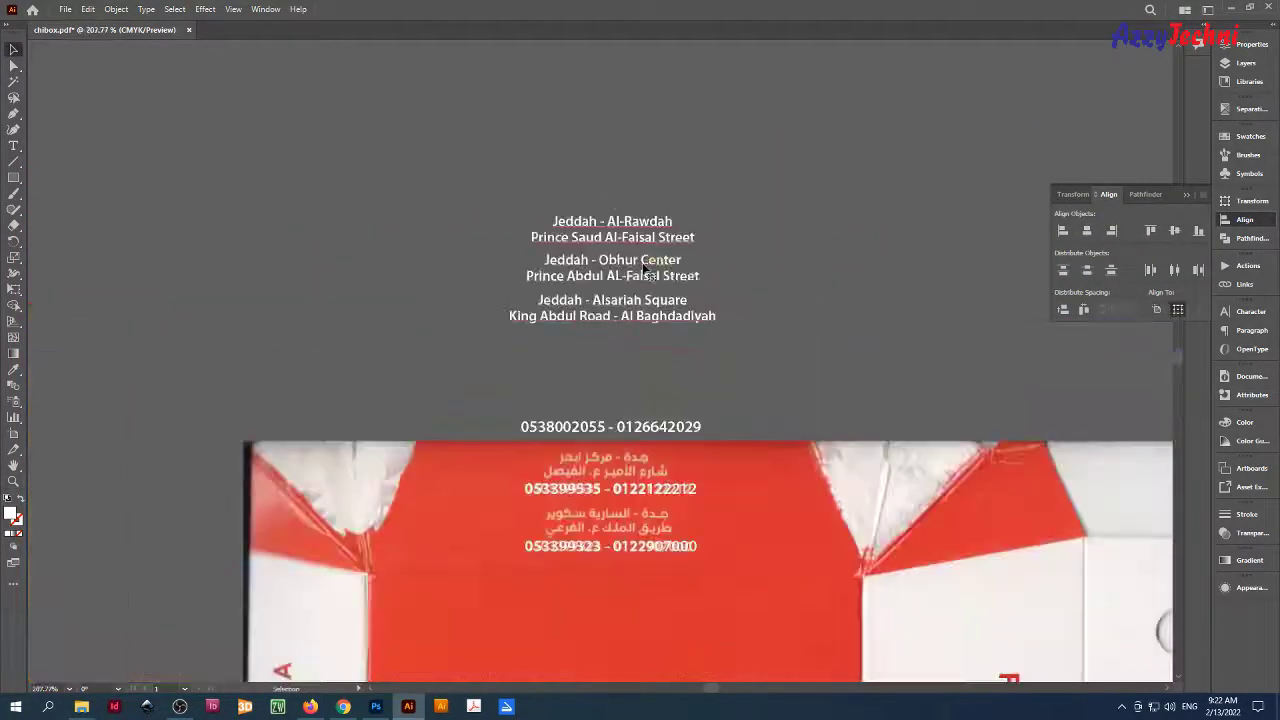
pyautogui.doubleClick(648, 272)
pyautogui.hotkey('ctrl', 'a')
pyautogui.hotkey('ctrl', 'c')
# - Translate the addresses to Arabic in Google Translate and paste the result into Illustrator
pyautogui.click(310, 706)
pyautogui.click(429, 444)
pyautogui.hotkey('ctrl', 'v')
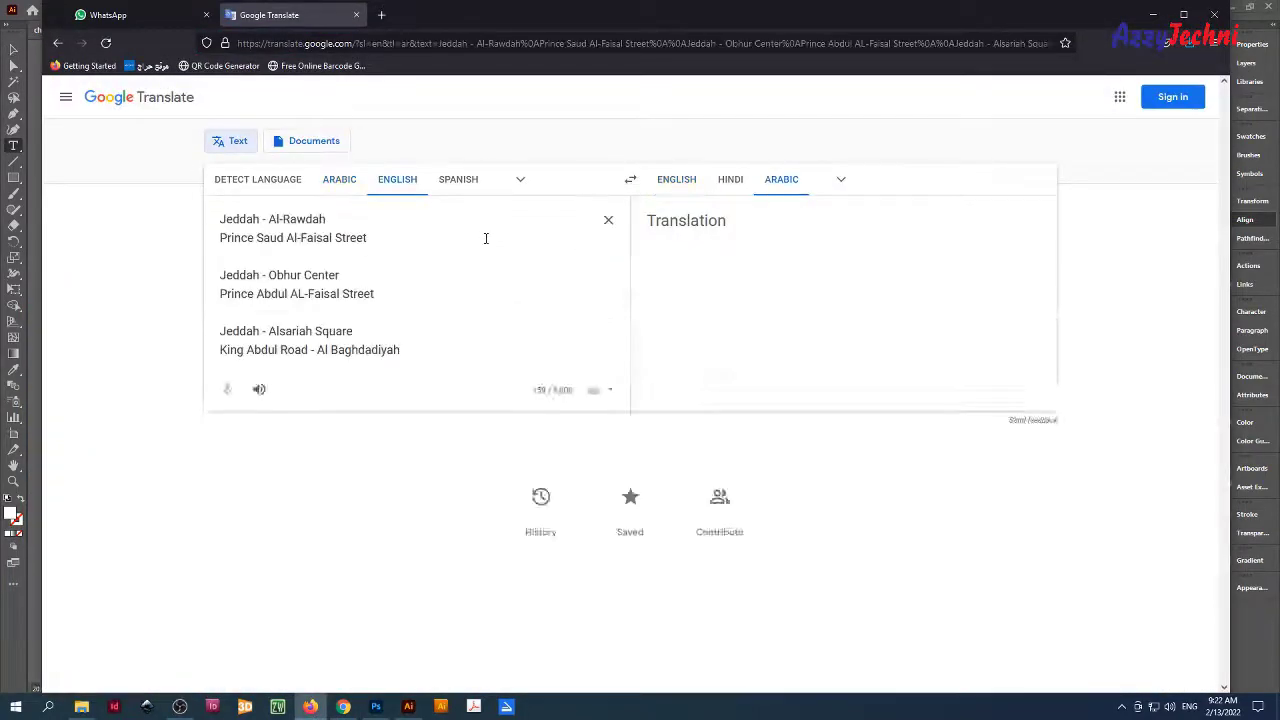
pyautogui.moveTo(1022, 216); pyautogui.dragTo(834, 283)
pyautogui.hotkey('ctrl', 'c')
pyautogui.hotkey('alt', 'Tab')
pyautogui.hotkey('ctrl', 'v')
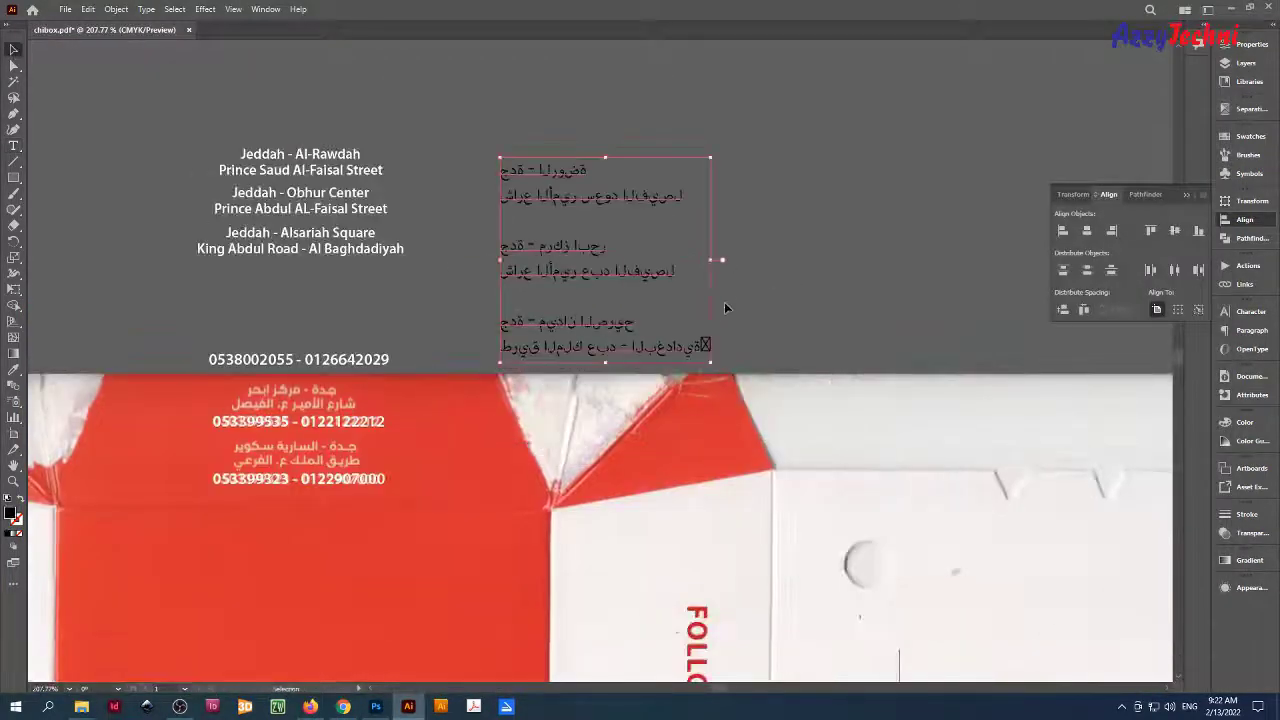
# - Re-paste the Arabic addresses as new type in a bold Arabic font, nudged slightly up
pyautogui.press('Delete')
pyautogui.click(608, 402)
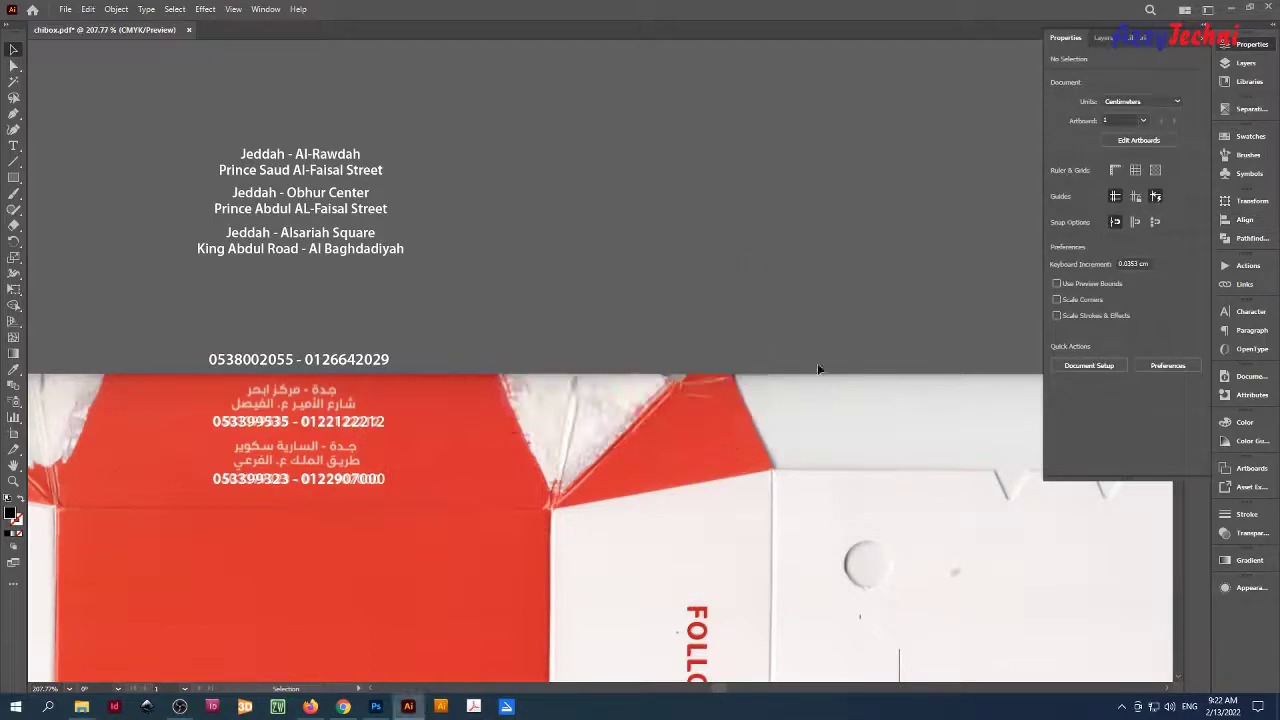
pyautogui.press('t')
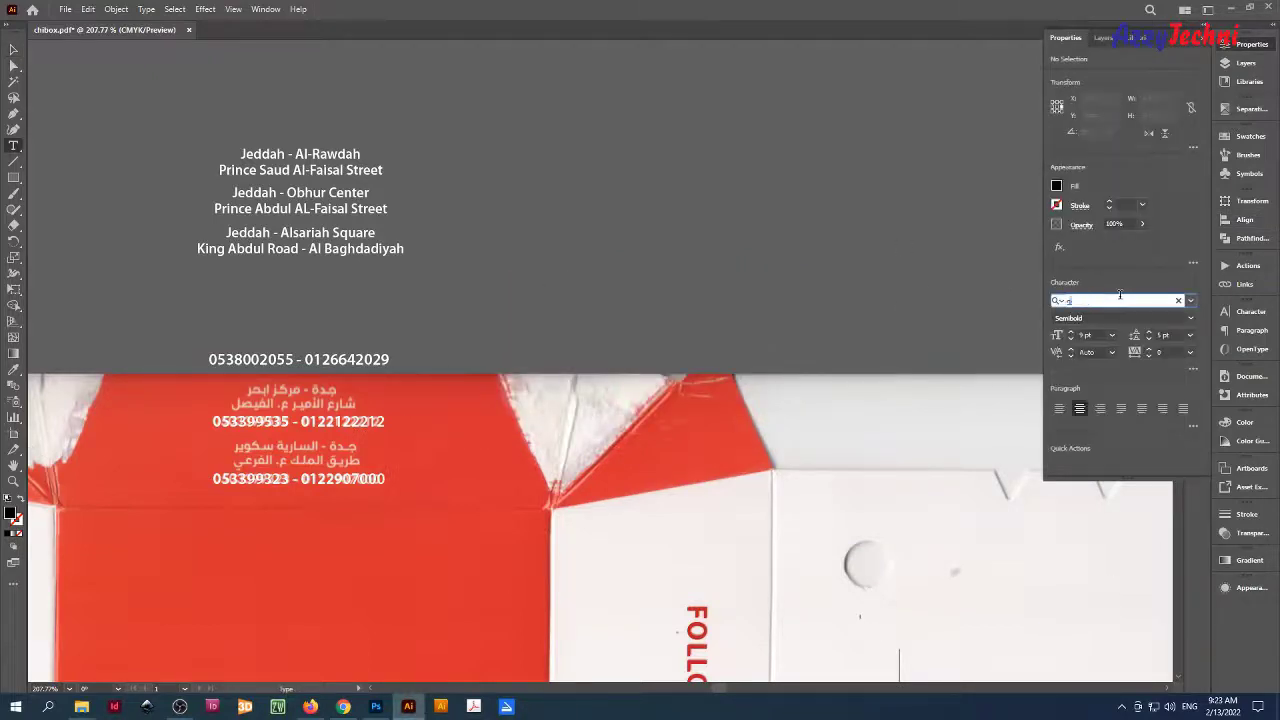
pyautogui.click(1045, 390)
pyautogui.hotkey('ctrl', 'v')
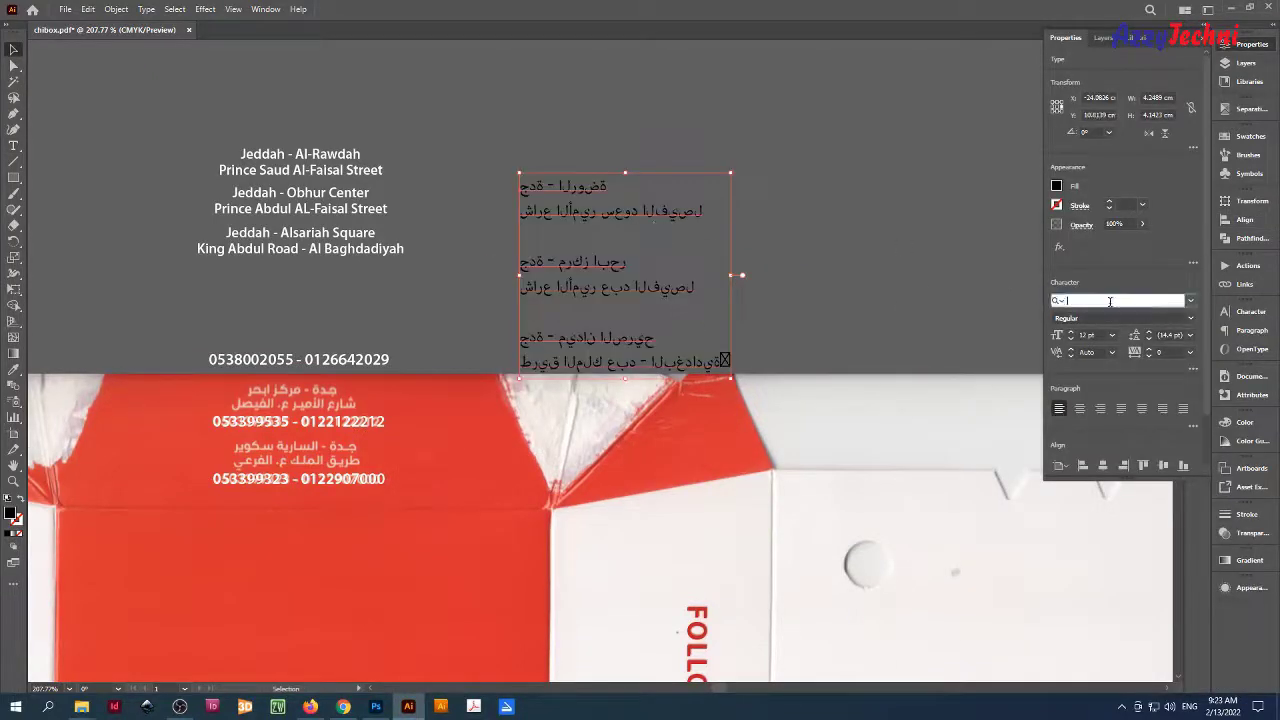
pyautogui.click(1190, 300)
pyautogui.click(1000, 367)
pyautogui.moveTo(607, 307); pyautogui.dragTo(613, 265)
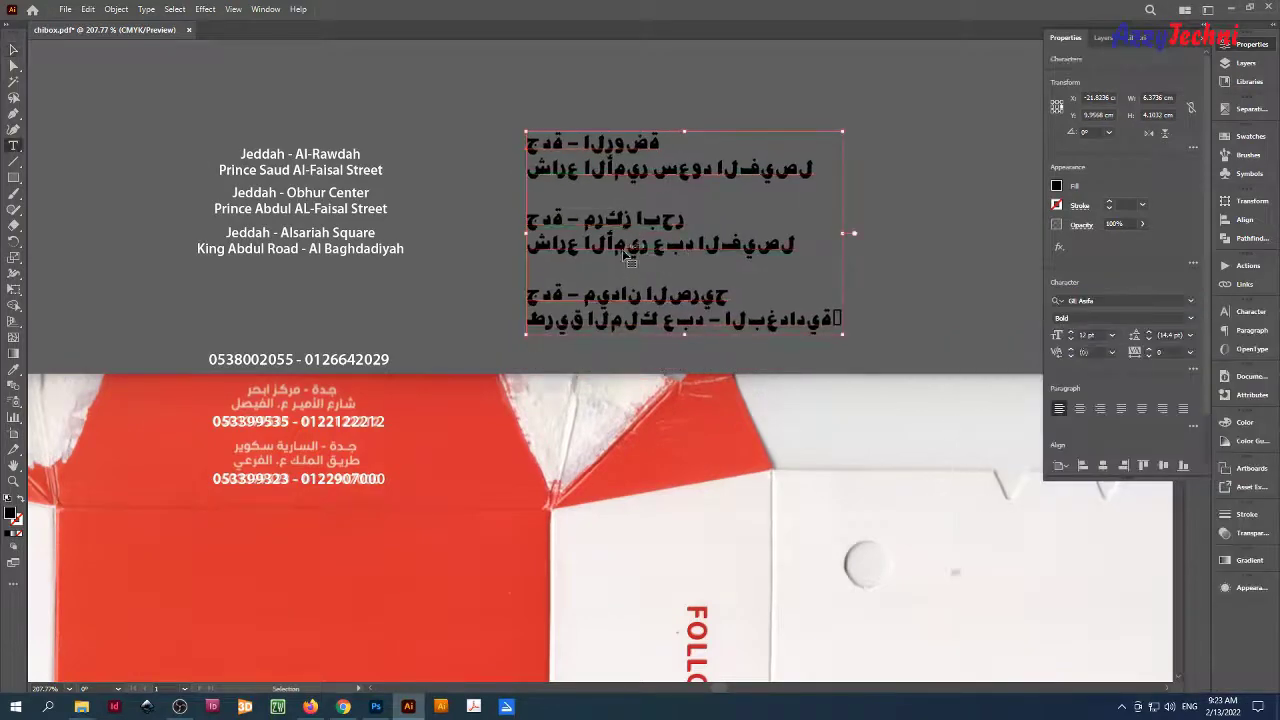
pyautogui.click(914, 216)
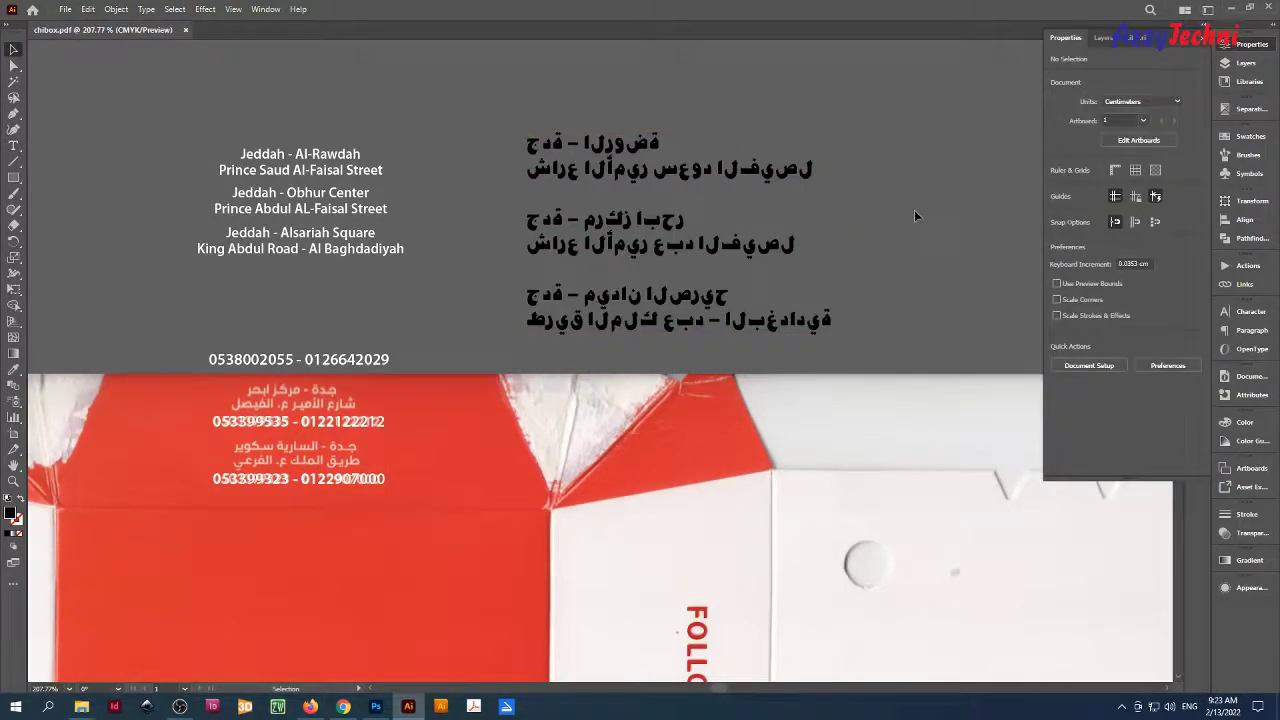
# - Switch the Arabic address font to GE SS
pyautogui.click(680, 240)
pyautogui.scroll(2, 259, 283)
pyautogui.click(1113, 299)
pyautogui.press('Down')
pyautogui.press('Down')
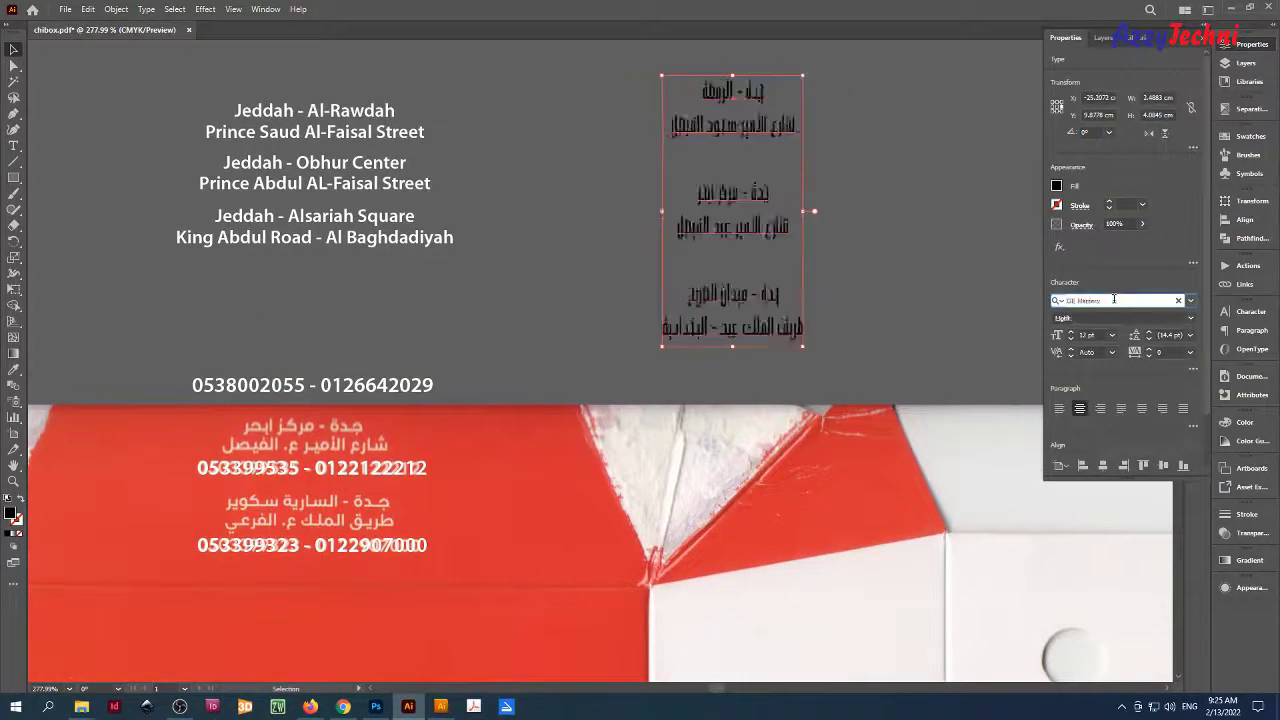
pyautogui.press('Down')
pyautogui.press('Down')
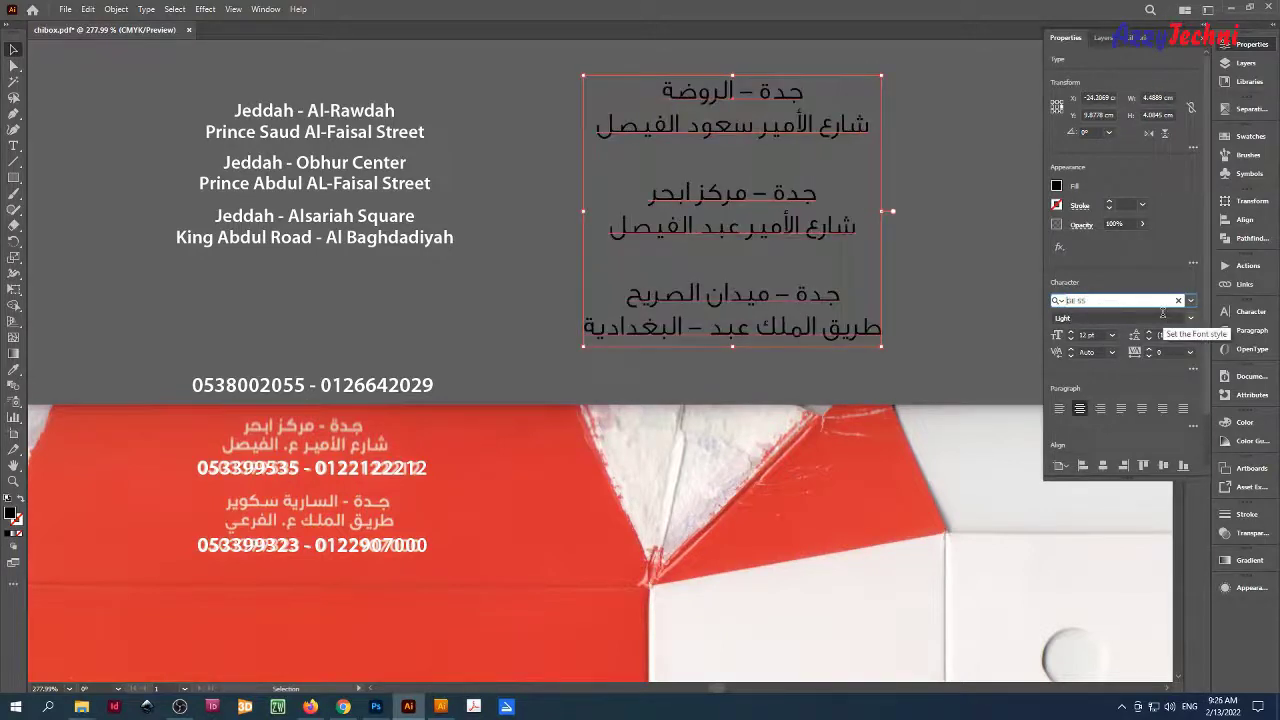
pyautogui.press('Return')
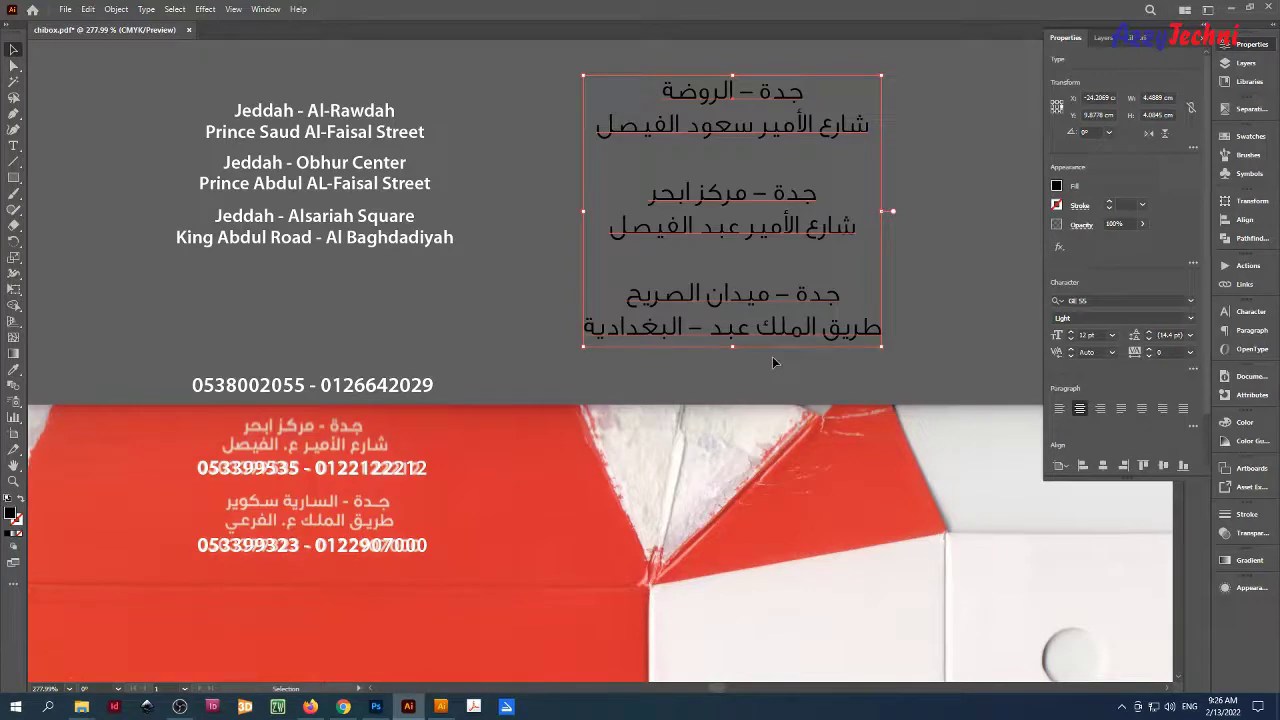
# - Fix the ع. abbreviation and replace ميدان الصريح with السارية سكور
pyautogui.doubleClick(735, 332)
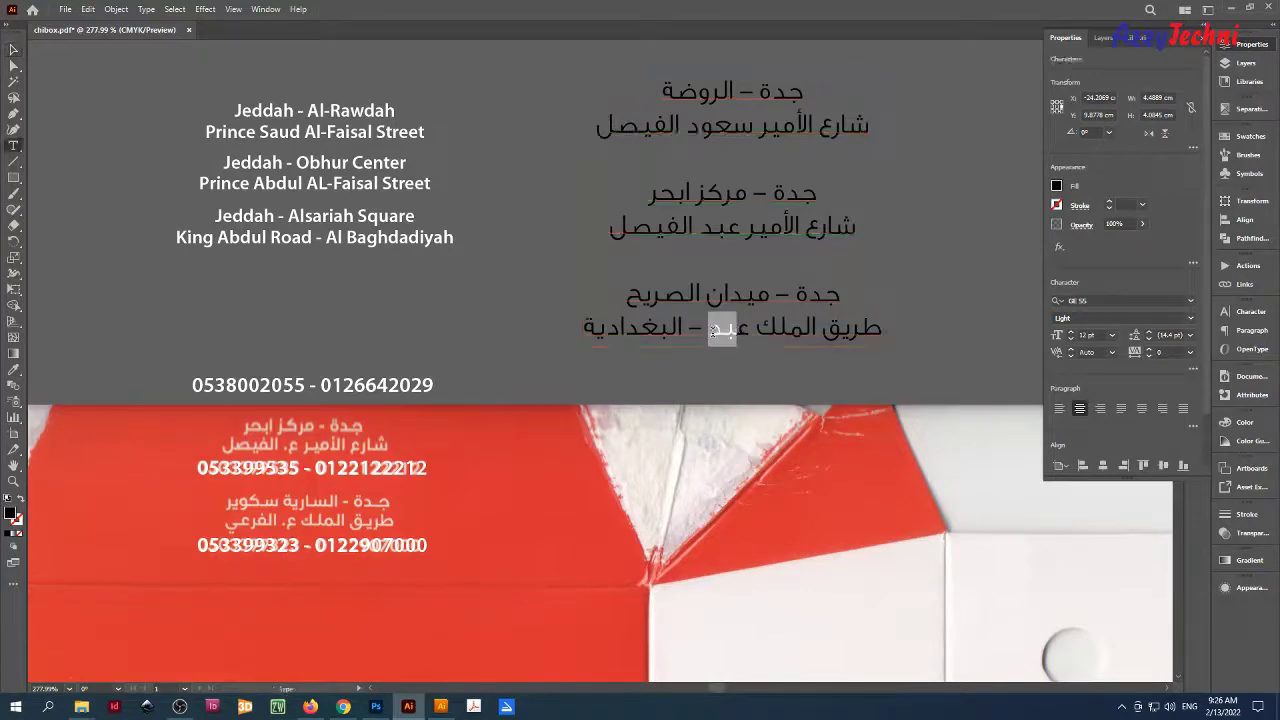
pyautogui.write('.')
pyautogui.press('BackSpace')
pyautogui.scroll(1, 741, 330)
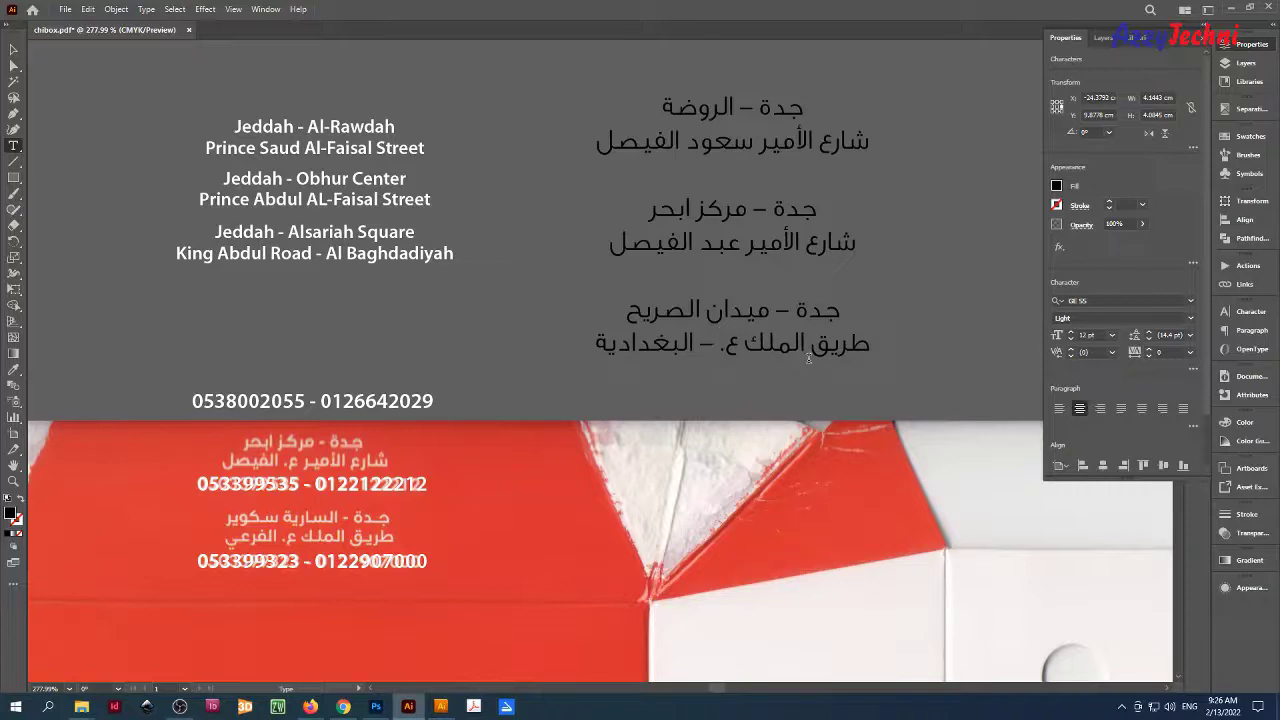
pyautogui.moveTo(765, 312); pyautogui.dragTo(622, 312)
pyautogui.write('h')
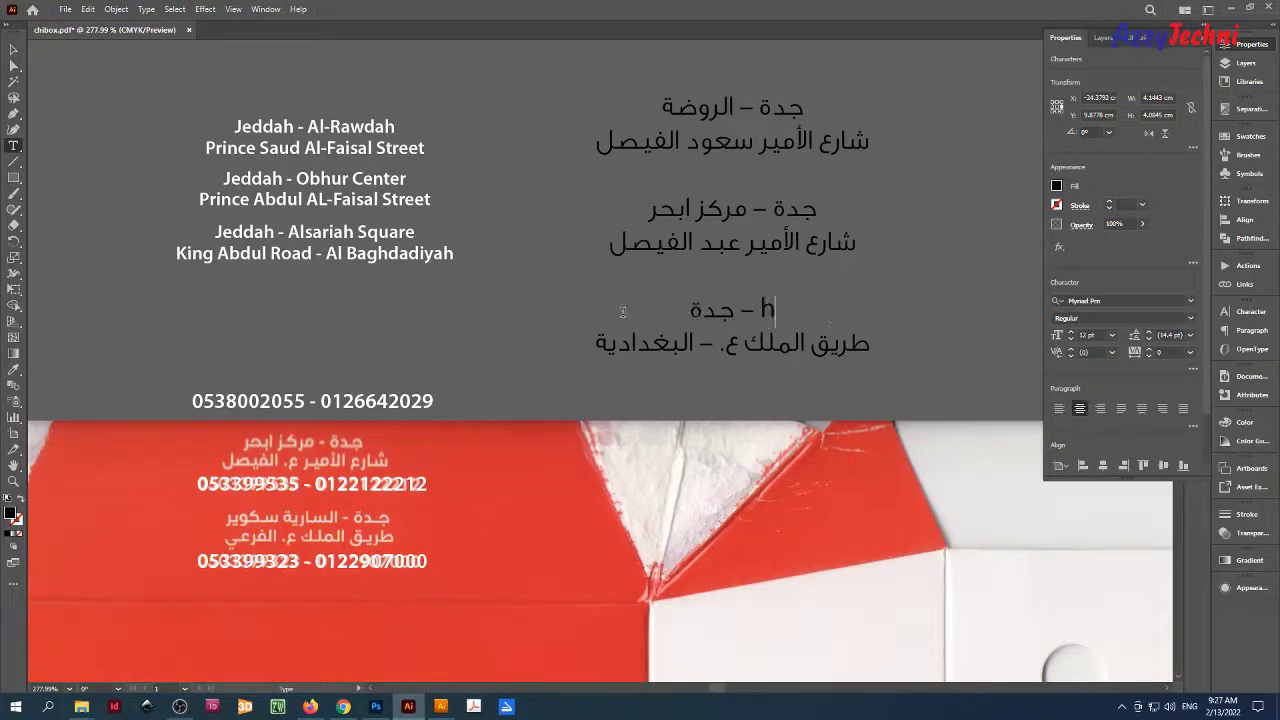
pyautogui.write('سارية')
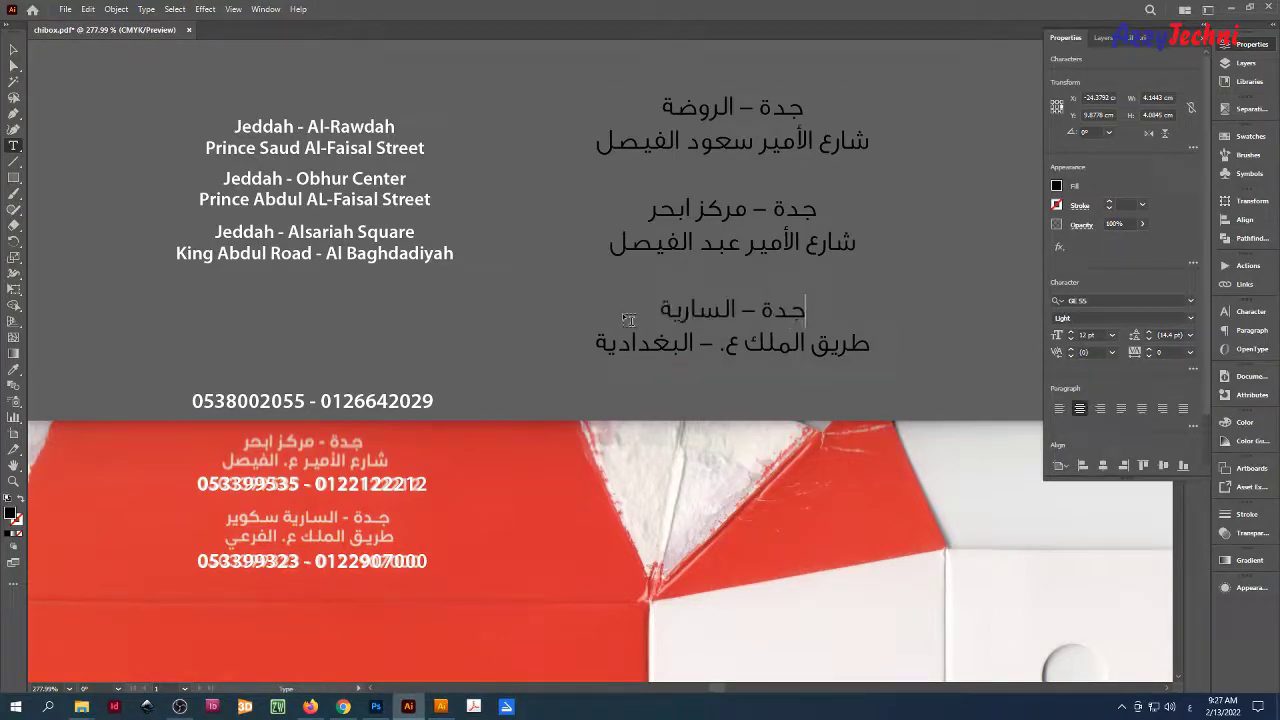
pyautogui.write(' سكوي')
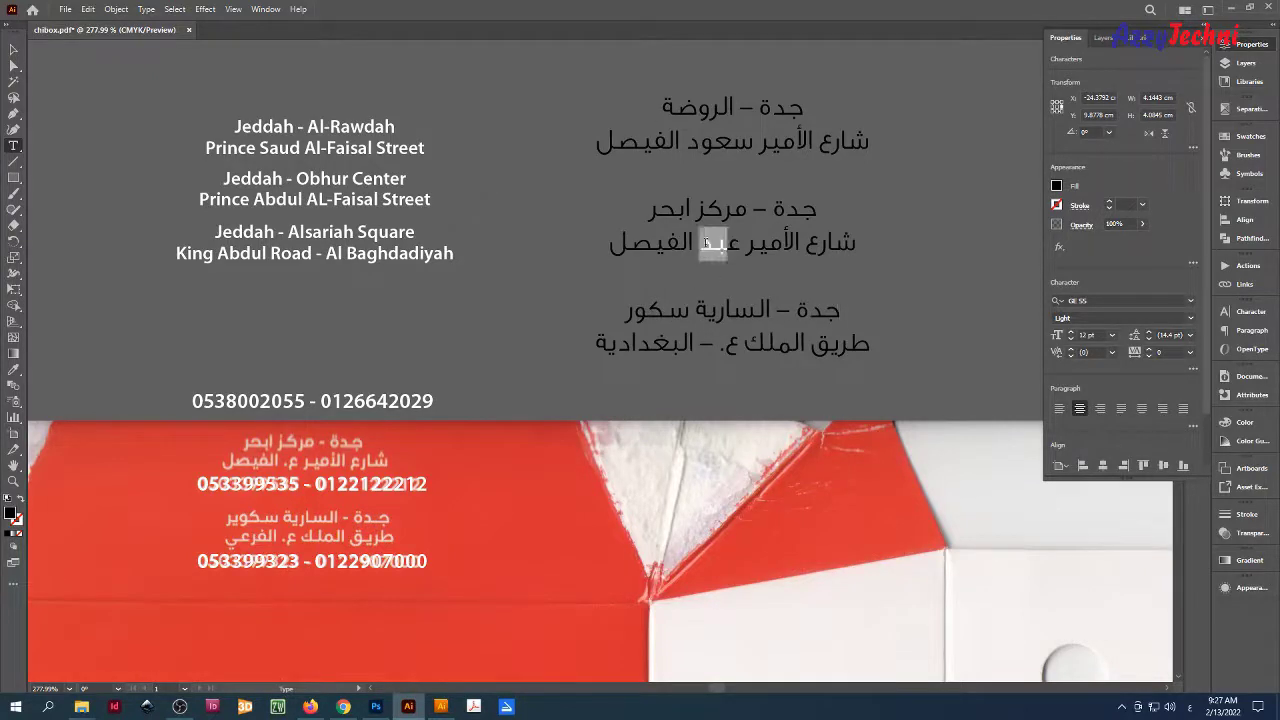
pyautogui.press('Escape')
# - Cycle through Arabic fonts to settle on GE Dinar One Medium
pyautogui.click(1108, 301)
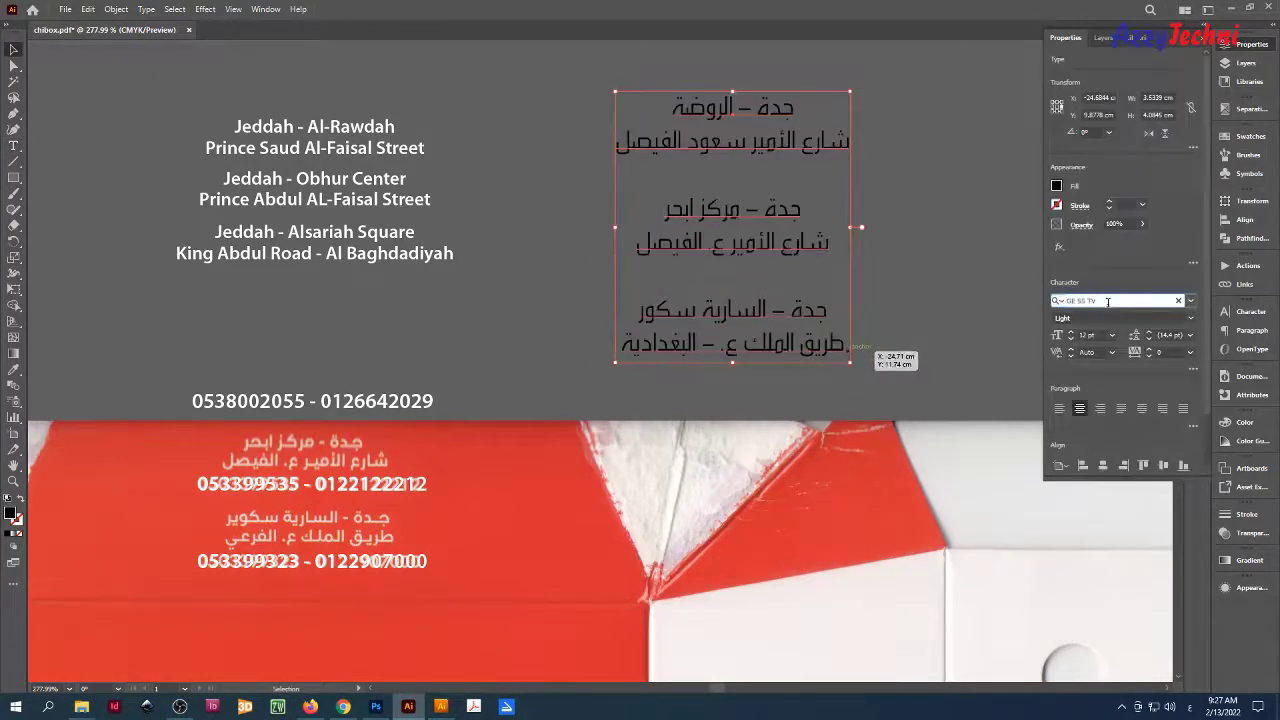
pyautogui.press('Down')
pyautogui.press('Down')
pyautogui.press('Down')
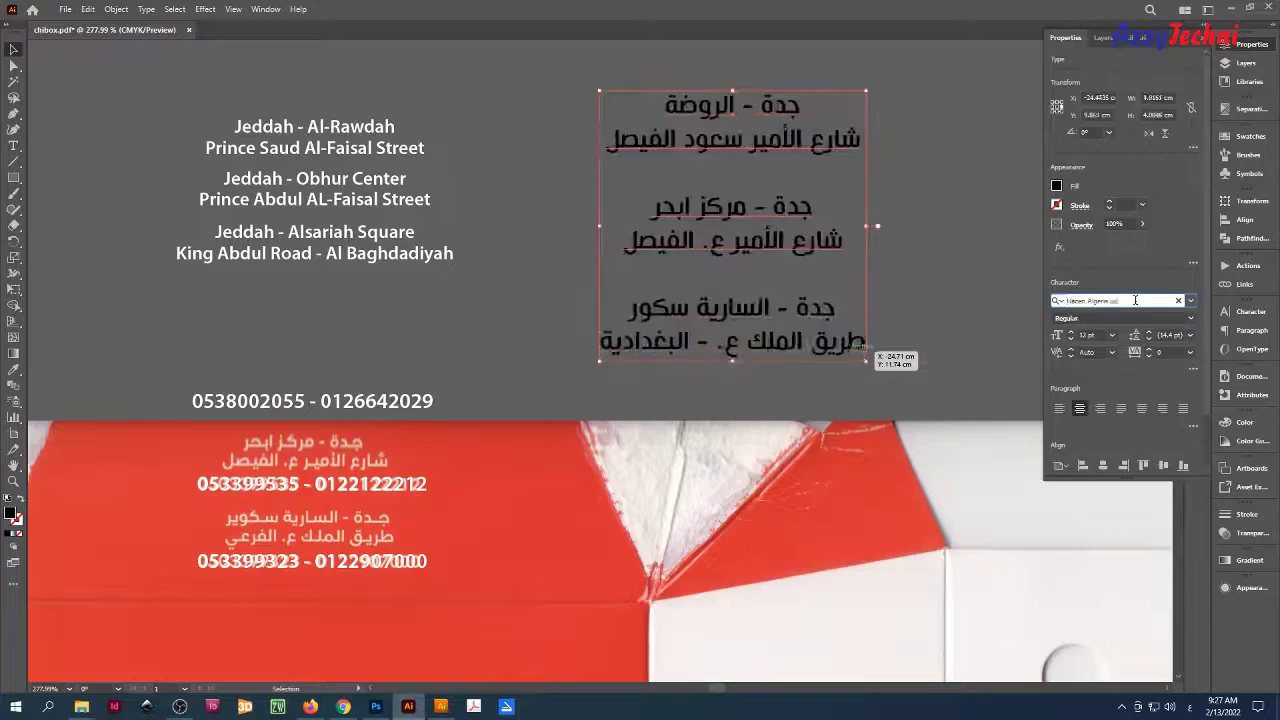
pyautogui.press('Down')
pyautogui.press('Down')
pyautogui.press('Down')
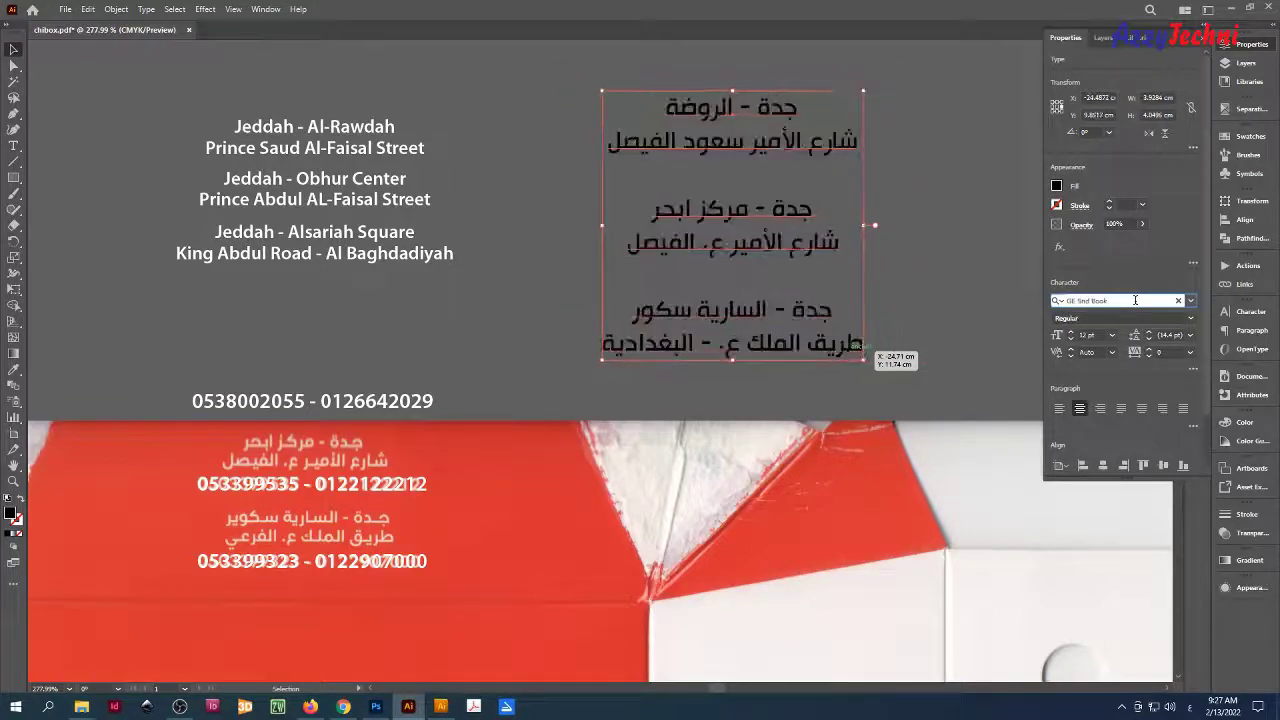
pyautogui.press('Down')
pyautogui.press('Down')
pyautogui.press('Down')
pyautogui.press('Down')
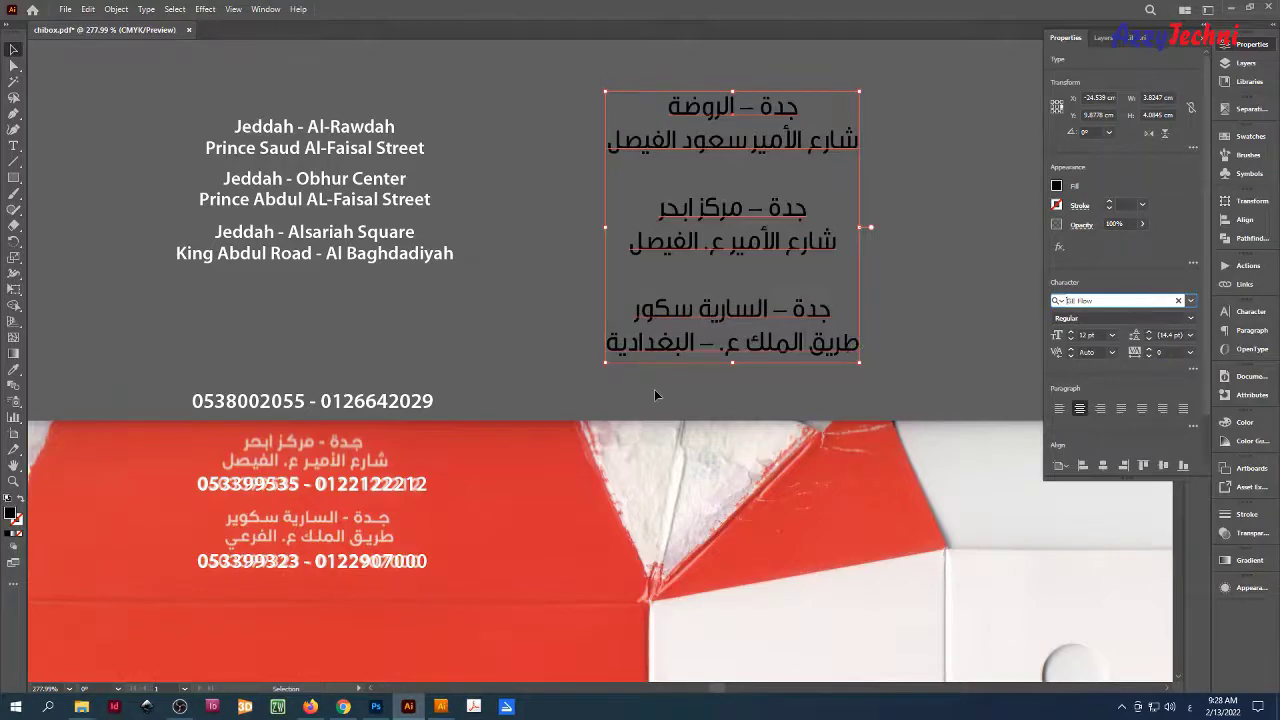
pyautogui.press('Down')
pyautogui.press('Down')
pyautogui.press('Down')
pyautogui.press('Down')
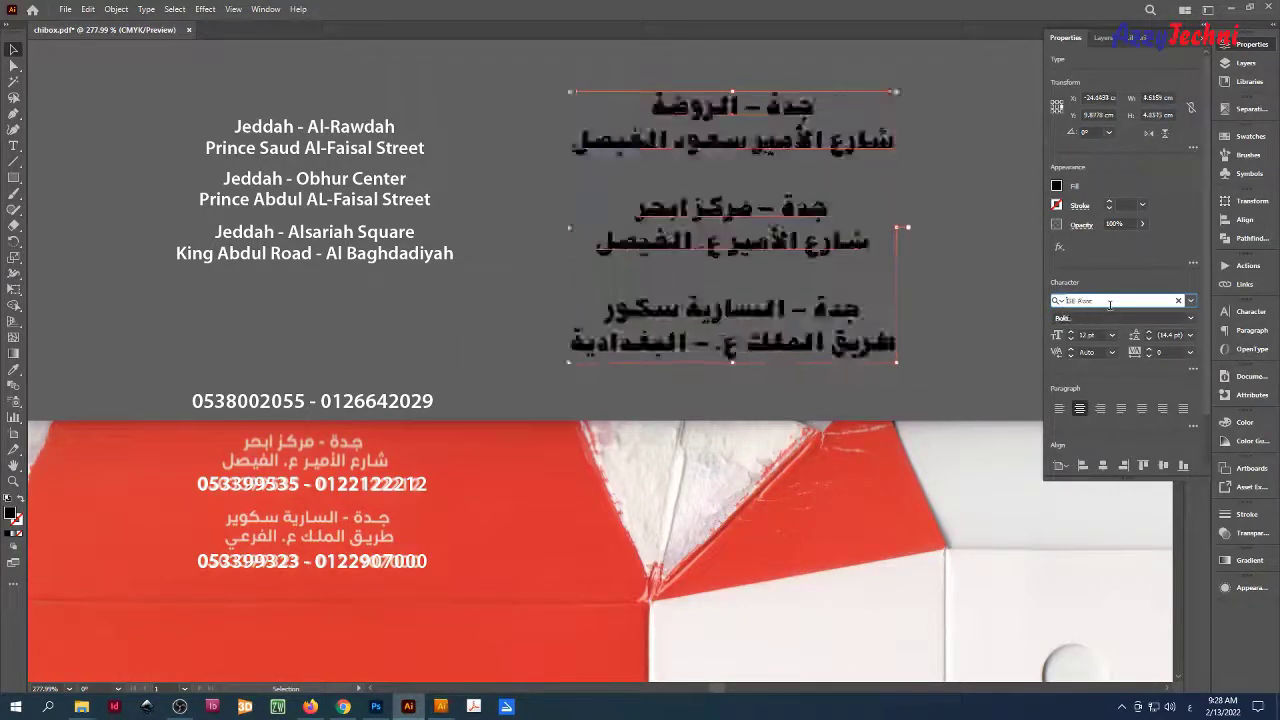
pyautogui.press('Down')
pyautogui.press('Down')
pyautogui.press('Down')
pyautogui.press('Down')
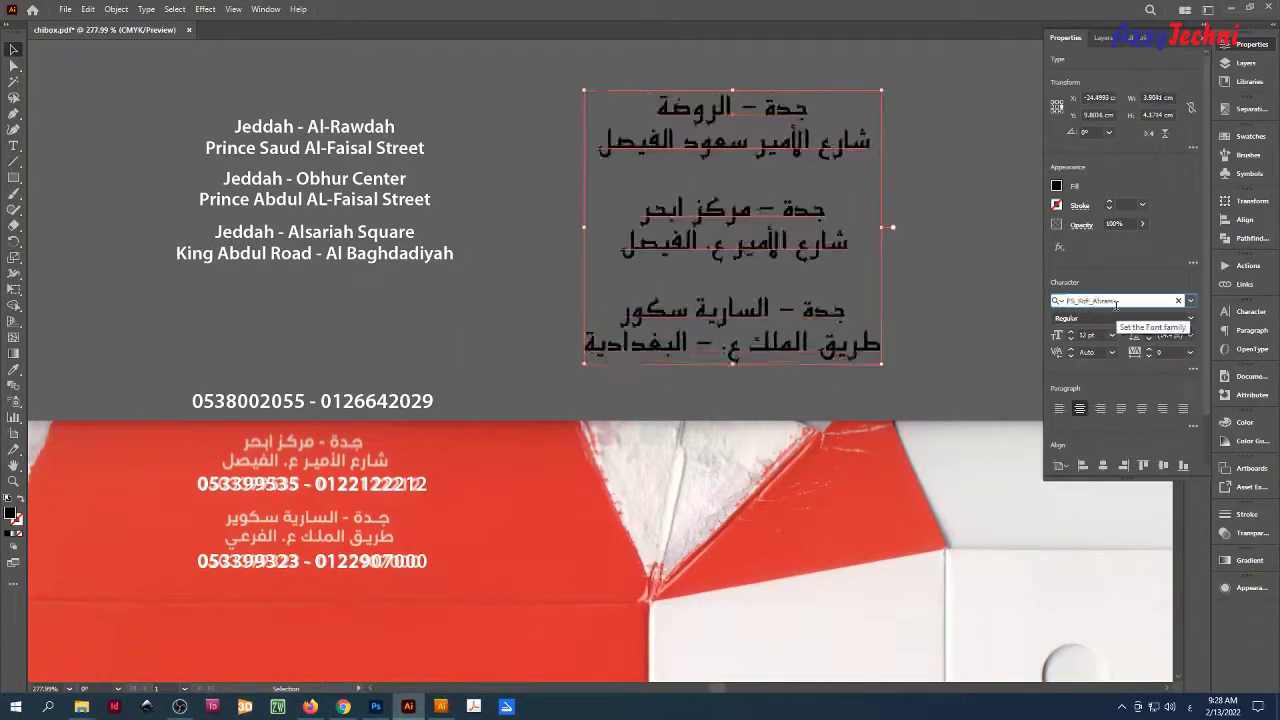
pyautogui.press('Down')
pyautogui.press('Down')
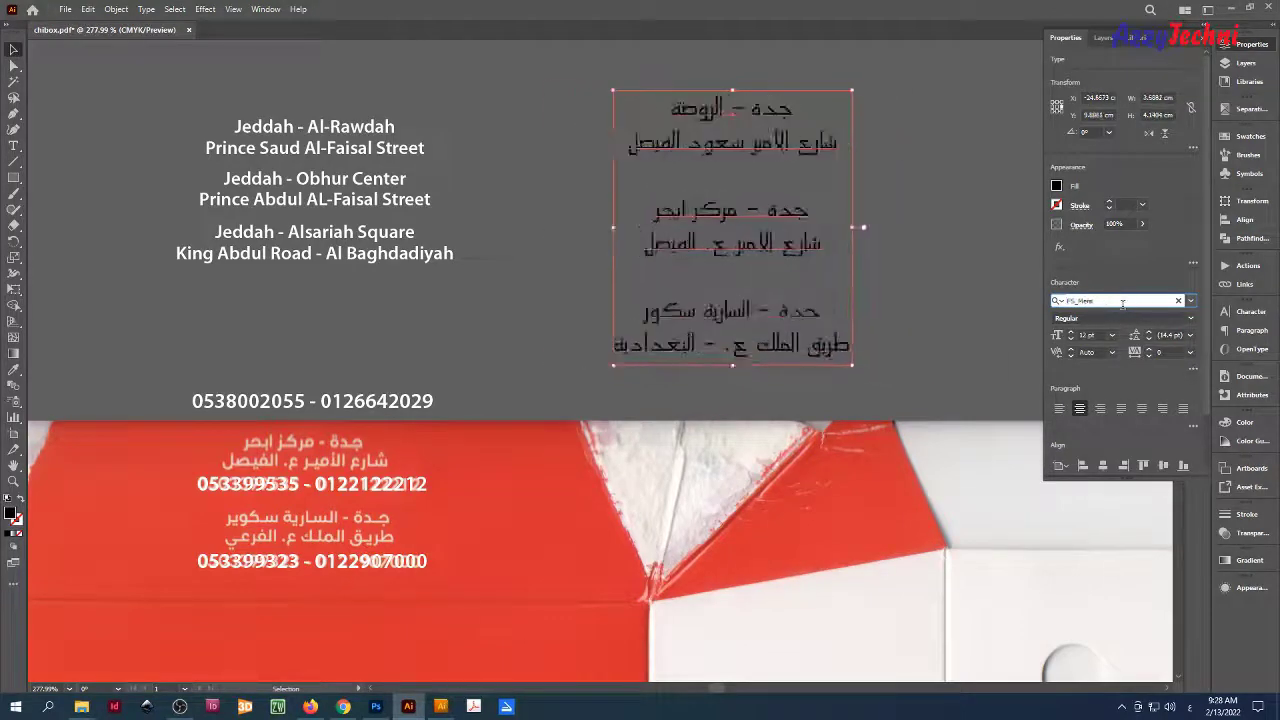
pyautogui.press('Down')
pyautogui.press('Down')
pyautogui.press('Down')
pyautogui.press('Down')
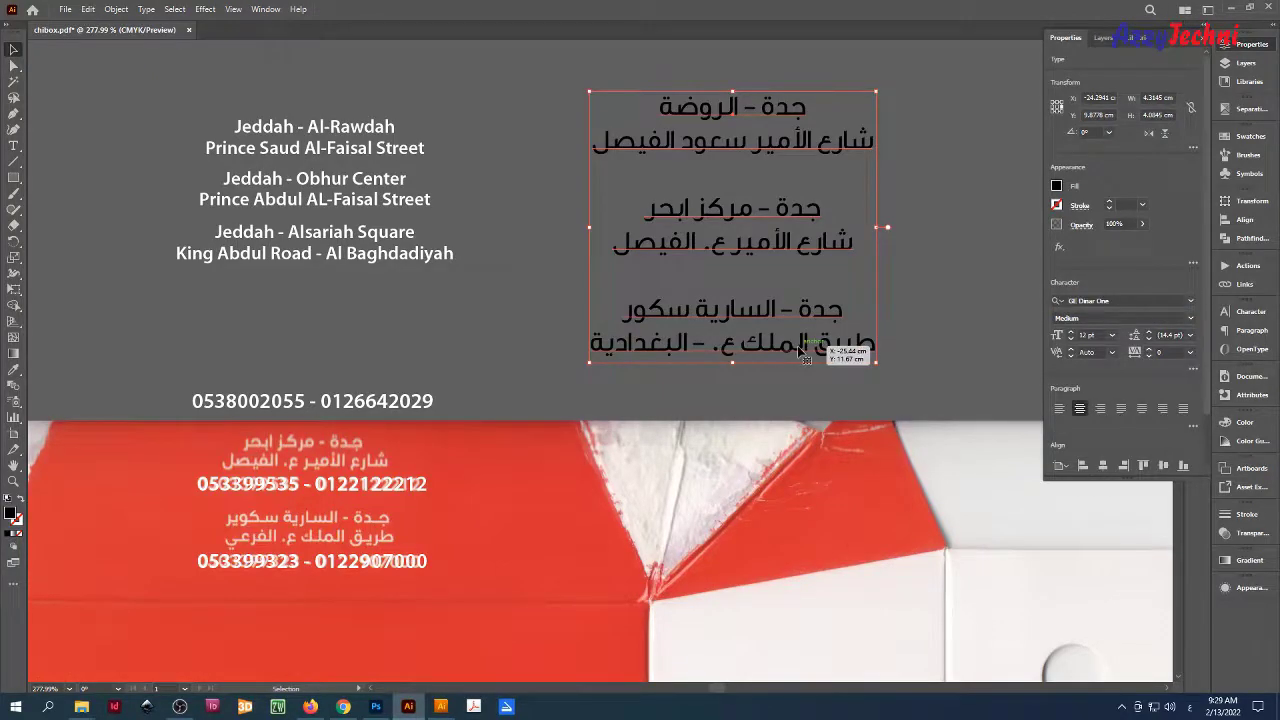
# - Move the Arabic addresses onto the red panel and colour them white
pyautogui.moveTo(797, 345); pyautogui.dragTo(418, 545)
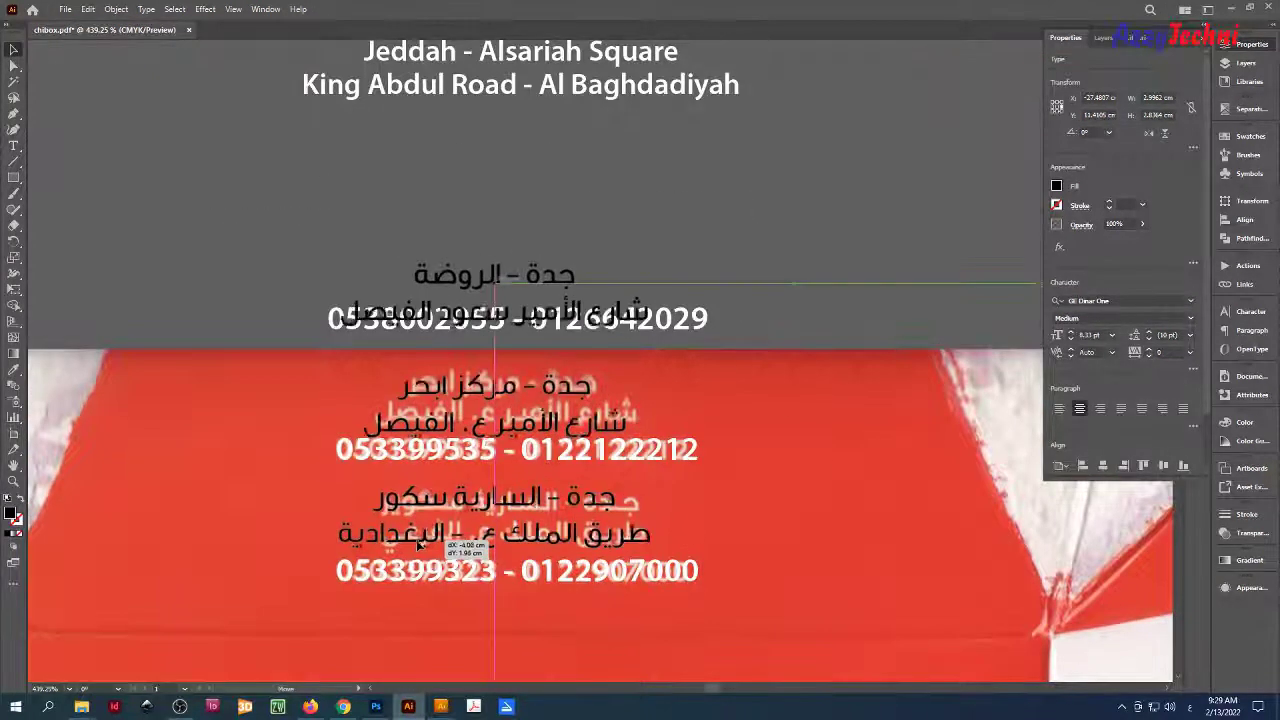
pyautogui.moveTo(418, 545); pyautogui.dragTo(733, 597)
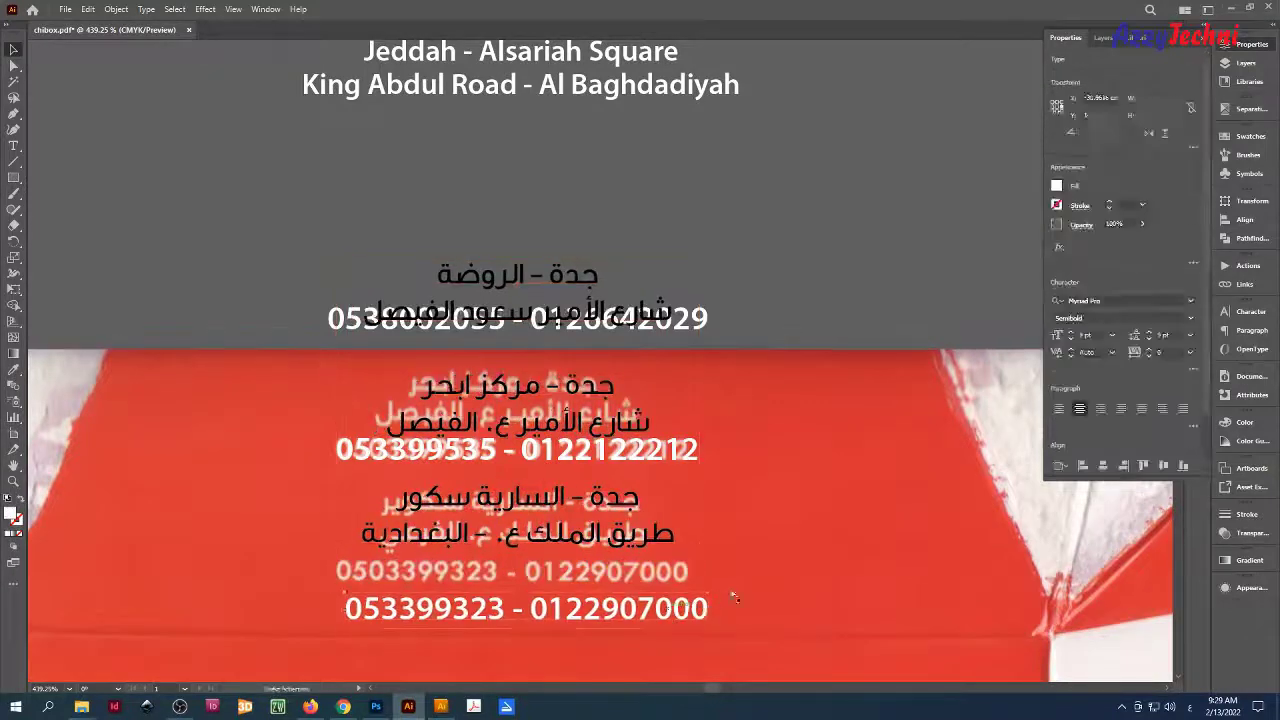
pyautogui.hotkey('ctrl', 'z')
pyautogui.click(1248, 137)
pyautogui.moveTo(700, 322); pyautogui.dragTo(700, 352)
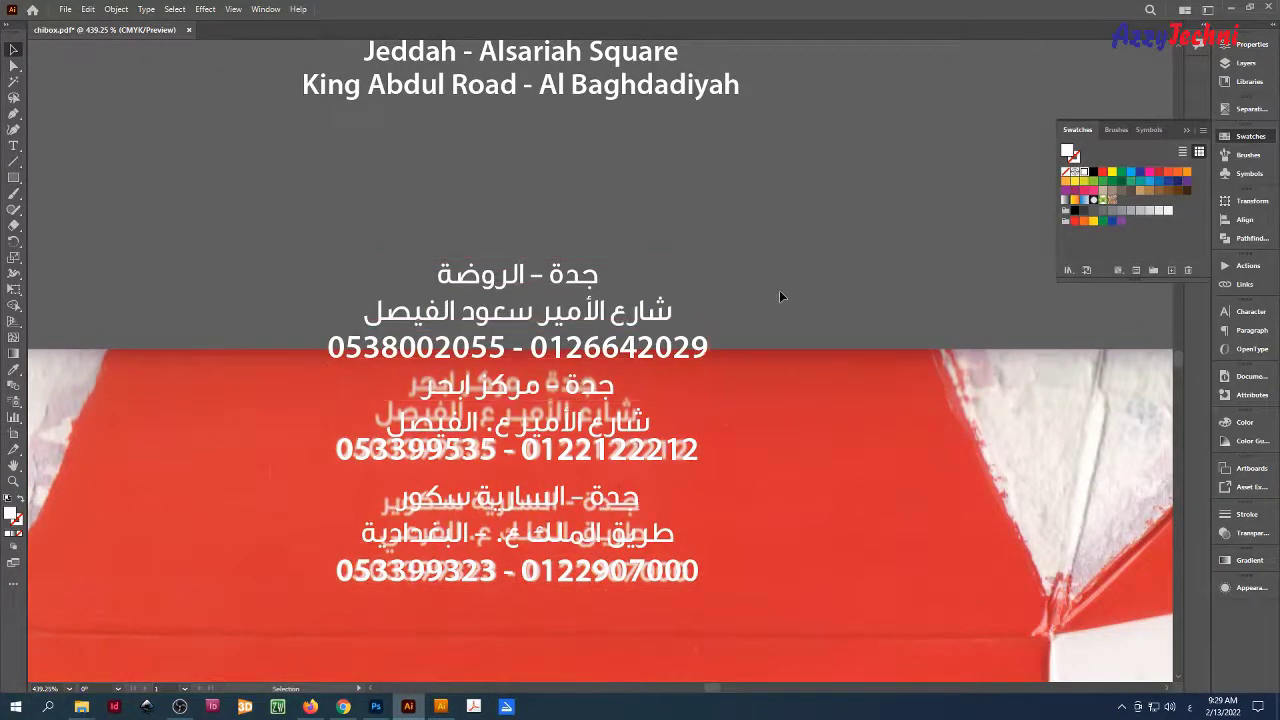
# - Nudge each Arabic address and phone-number line to line up with the scan
pyautogui.press('Down')
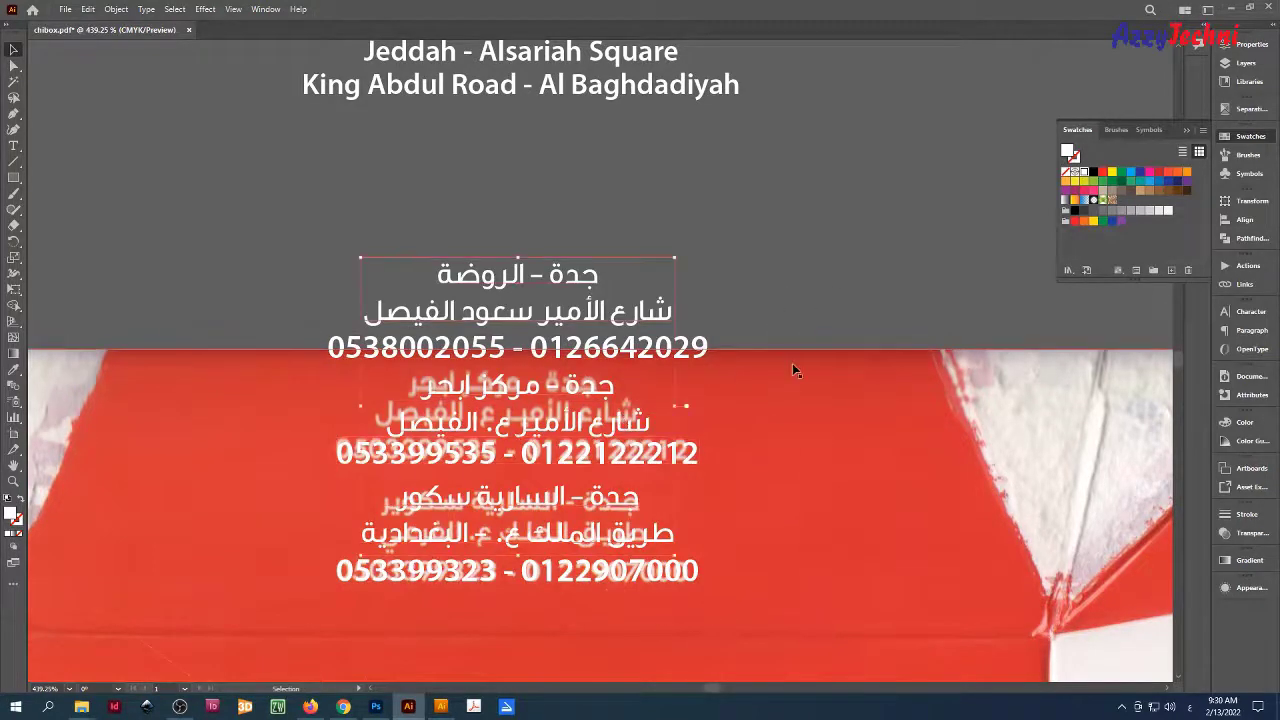
pyautogui.hotkey('ctrl', 't')
pyautogui.moveTo(683, 353); pyautogui.dragTo(685, 373)
pyautogui.moveTo(683, 463); pyautogui.dragTo(676, 473)
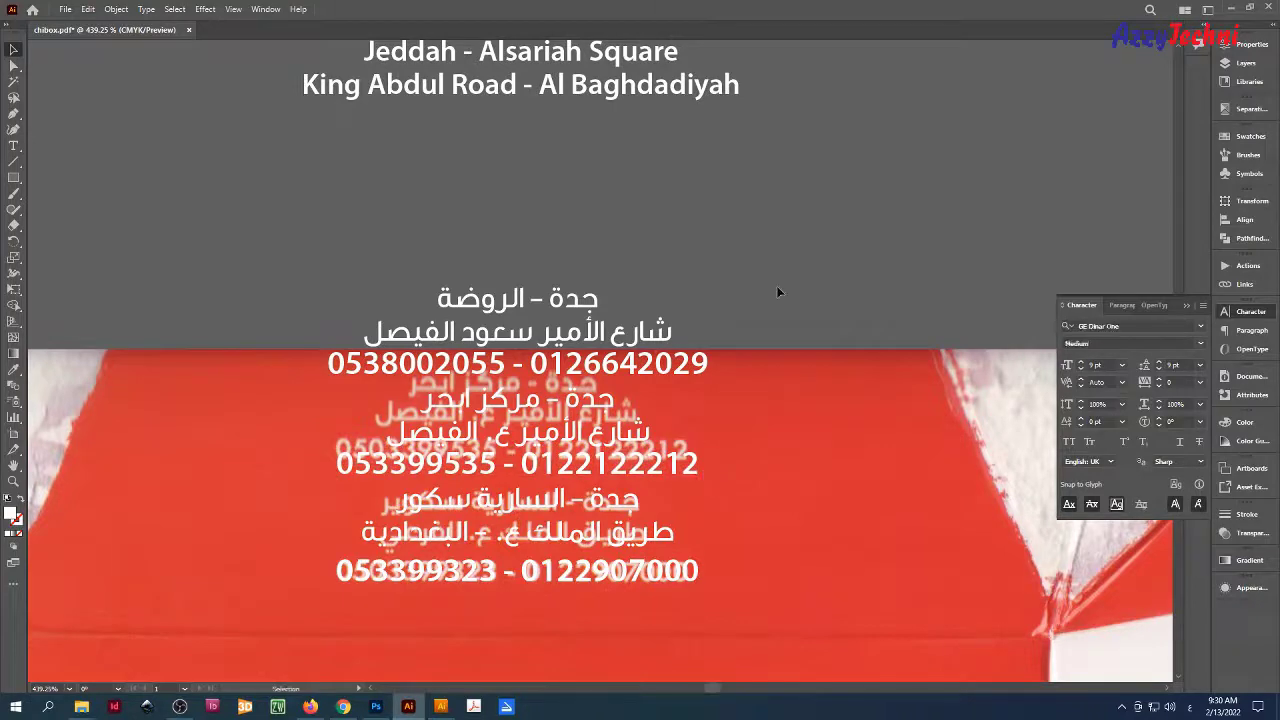
pyautogui.moveTo(679, 358); pyautogui.dragTo(679, 362)
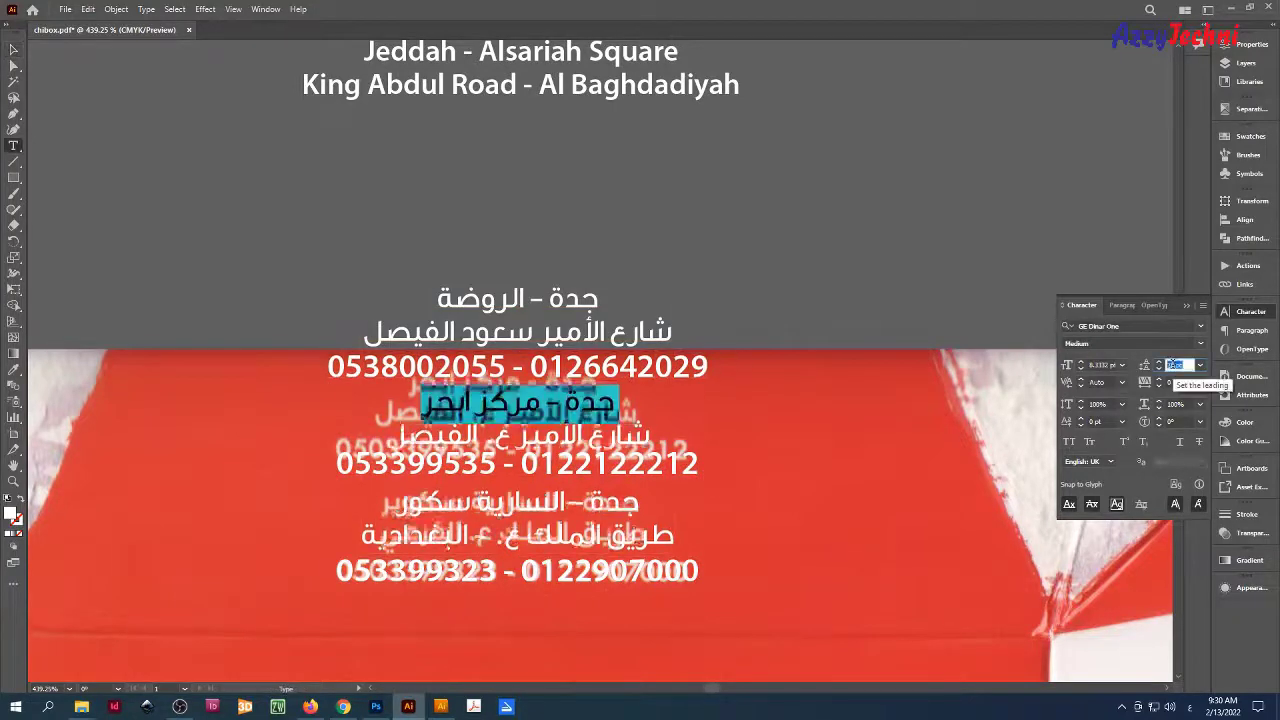
pyautogui.moveTo(600, 400); pyautogui.dragTo(600, 407)
pyautogui.moveTo(676, 532); pyautogui.dragTo(676, 538)
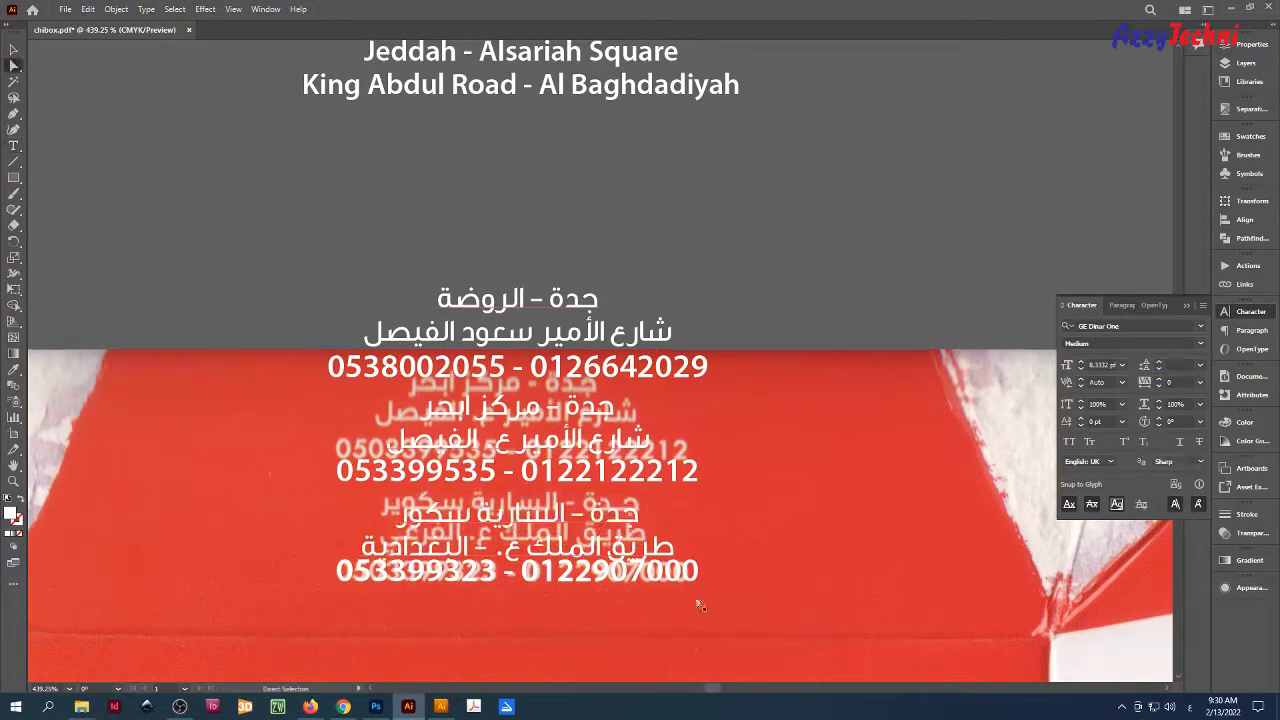
pyautogui.scroll(-3, 589, 253)
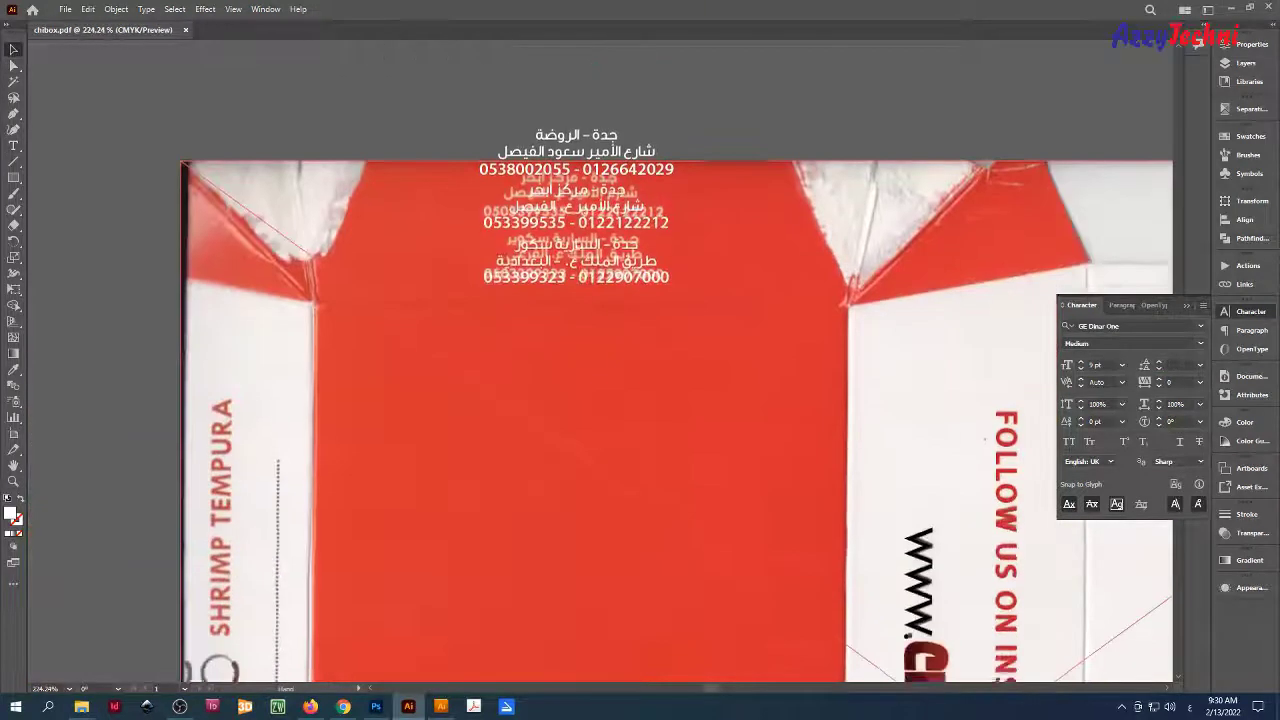
# - Place a new text object above the scanned order options
pyautogui.scroll(-3, 483, 416)
pyautogui.scroll(-2, 846, 642)
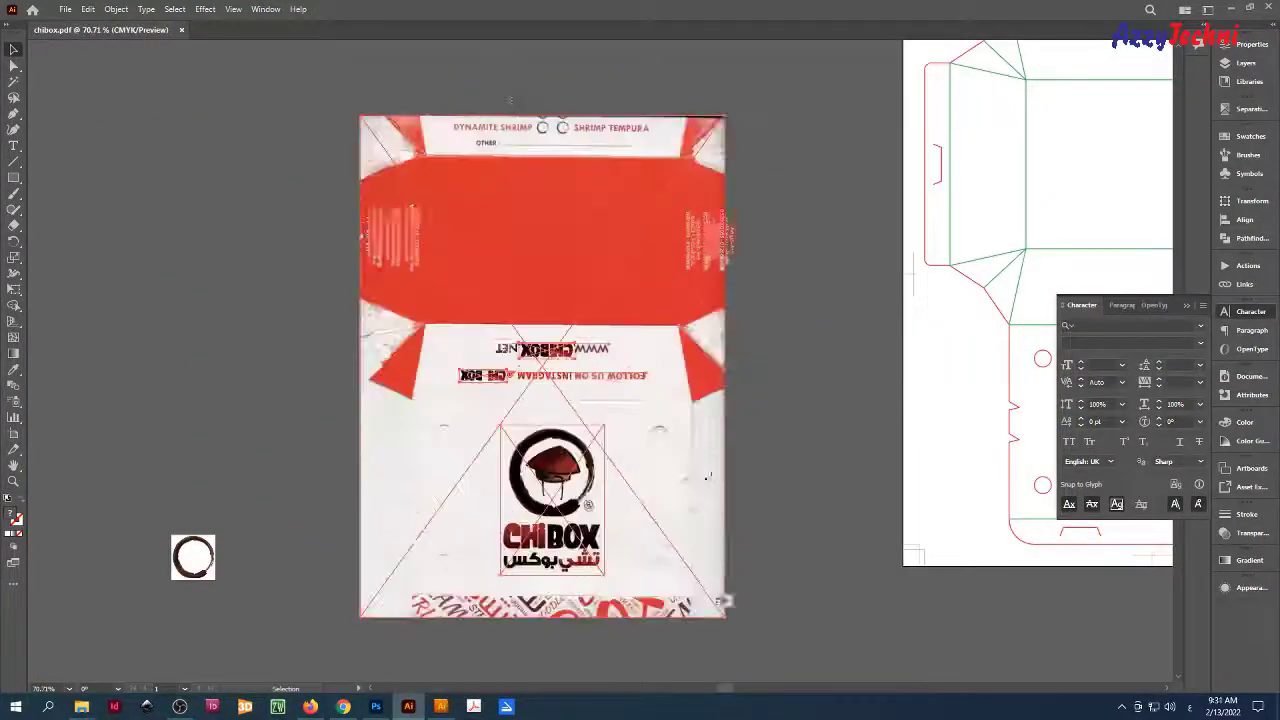
pyautogui.scroll(4, 731, 186)
pyautogui.scroll(2, 680, 185)
pyautogui.press('t')
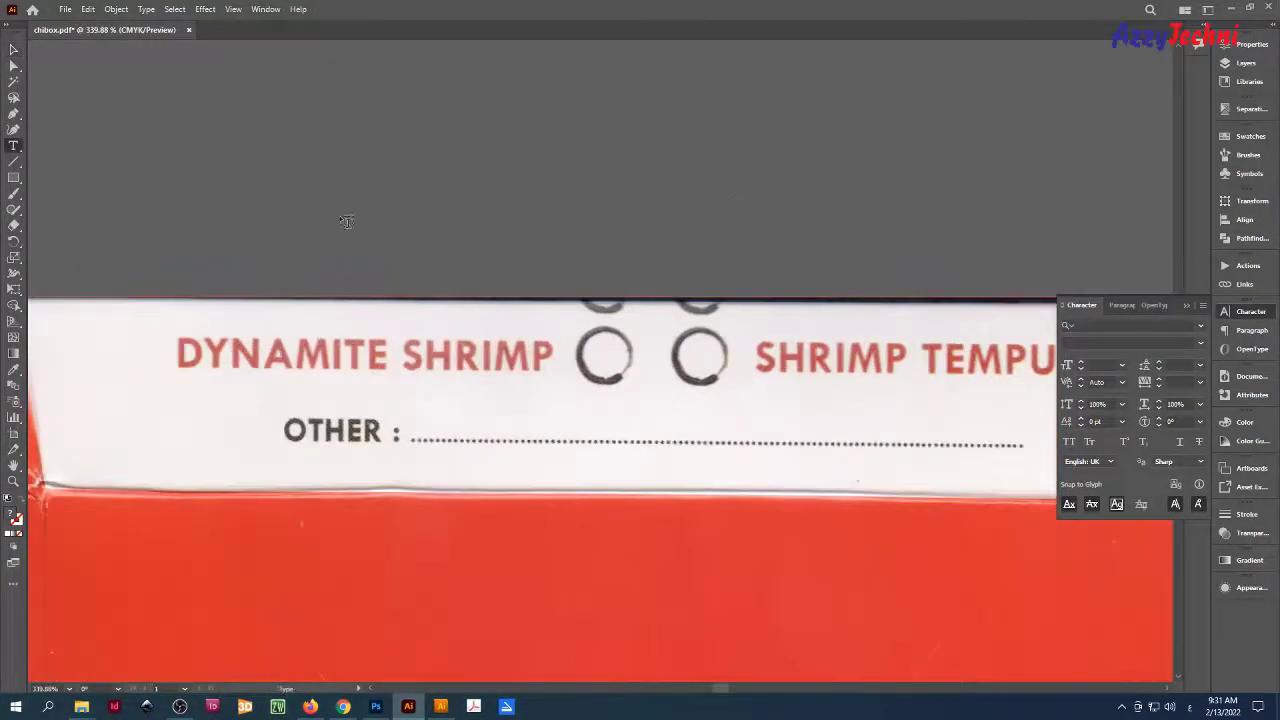
pyautogui.click(272, 214)
pyautogui.press('Escape')
# - Replace the Lorem ipsum placeholder with the shrimp menu label text
pyautogui.scroll(-3, 277, 260)
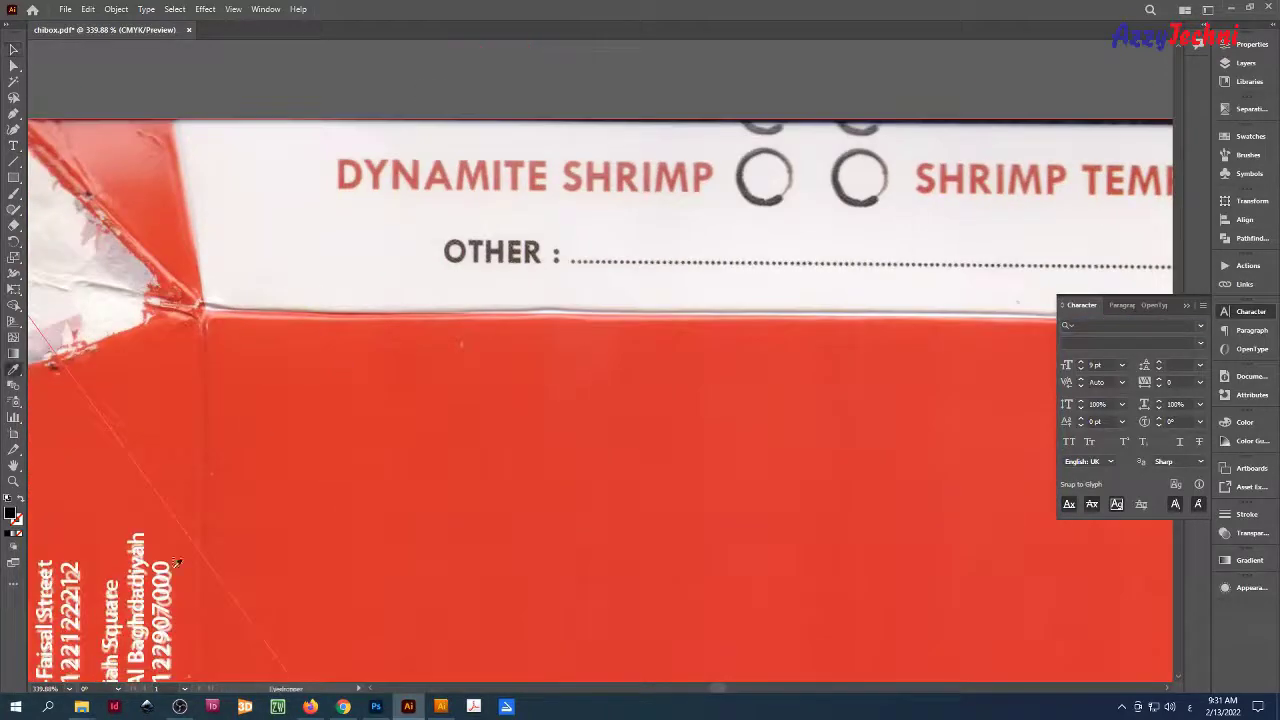
pyautogui.scroll(-2, 600, 246)
pyautogui.scroll(3, 452, 258)
pyautogui.doubleClick(452, 258)
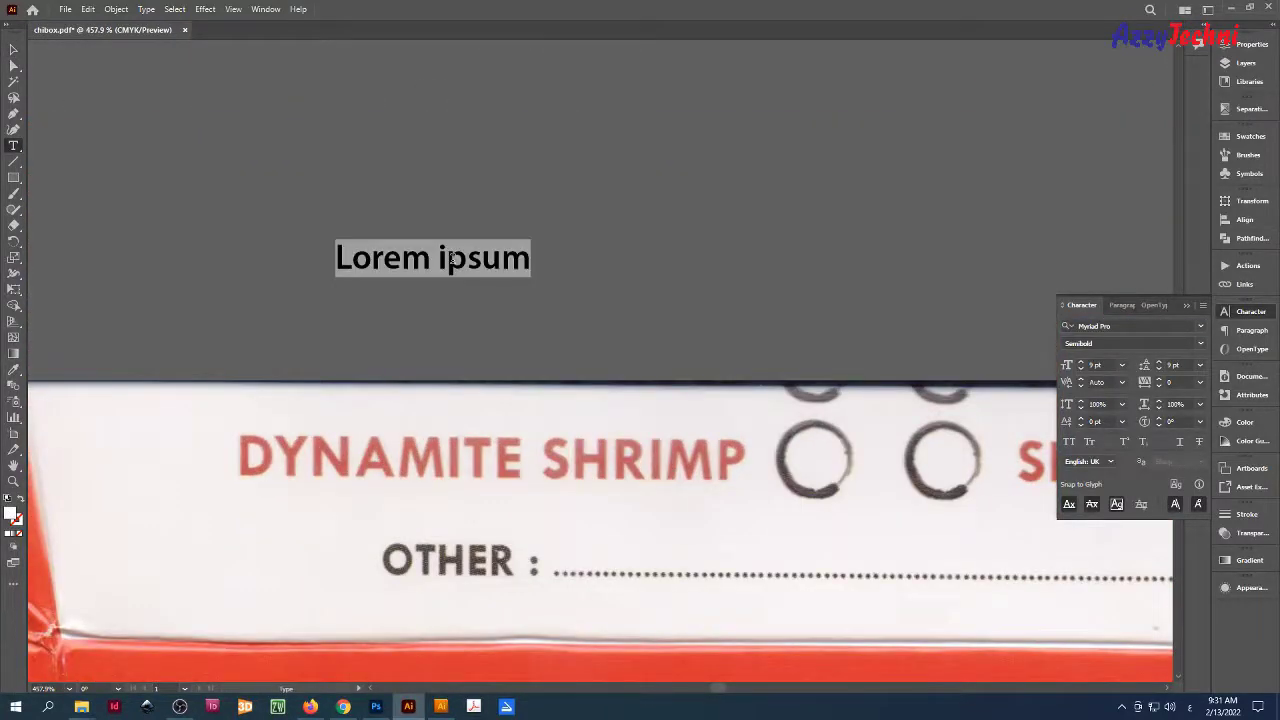
pyautogui.press('BackSpace')
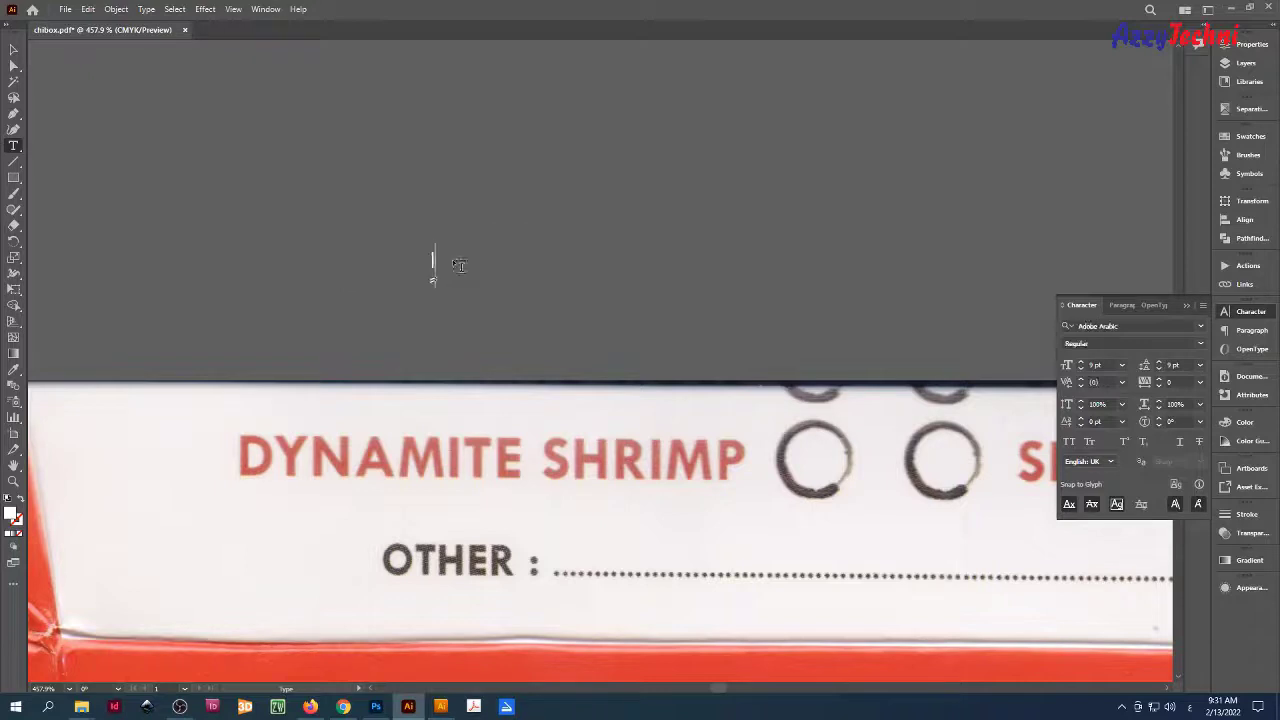
pyautogui.hotkey('ctrl', 'z')
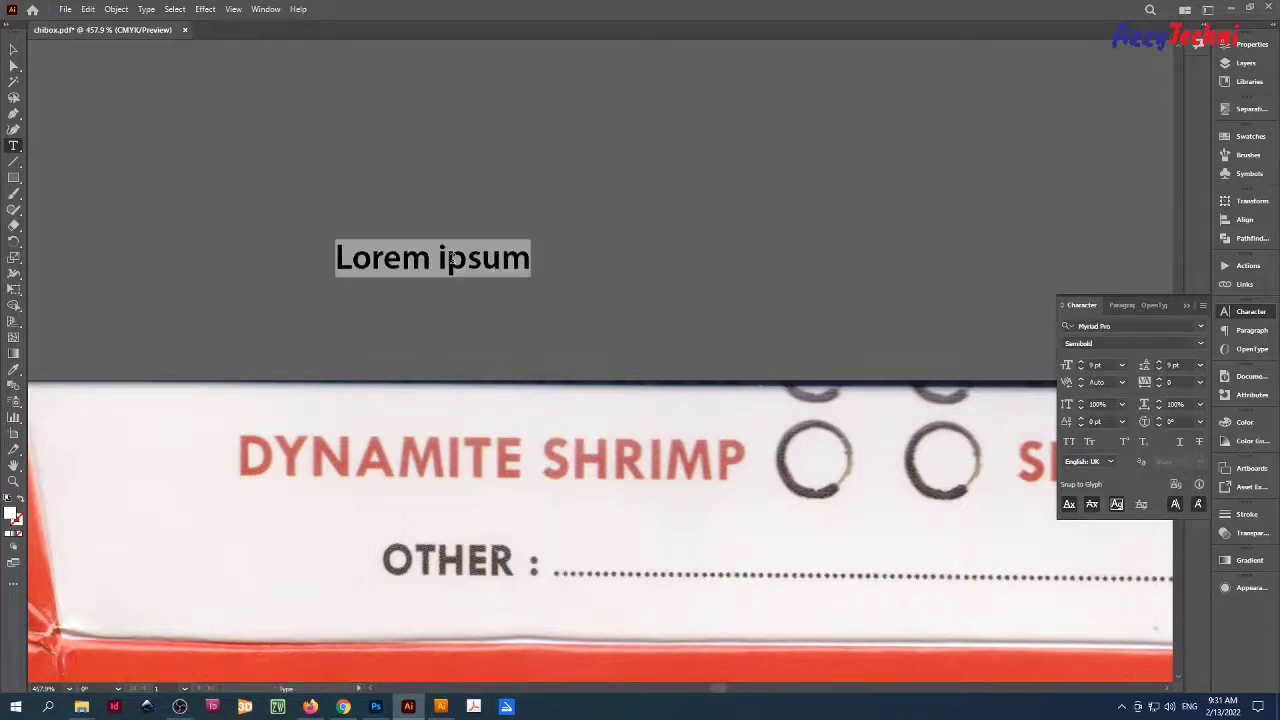
pyautogui.write('Shript')
pyautogui.write('ll')
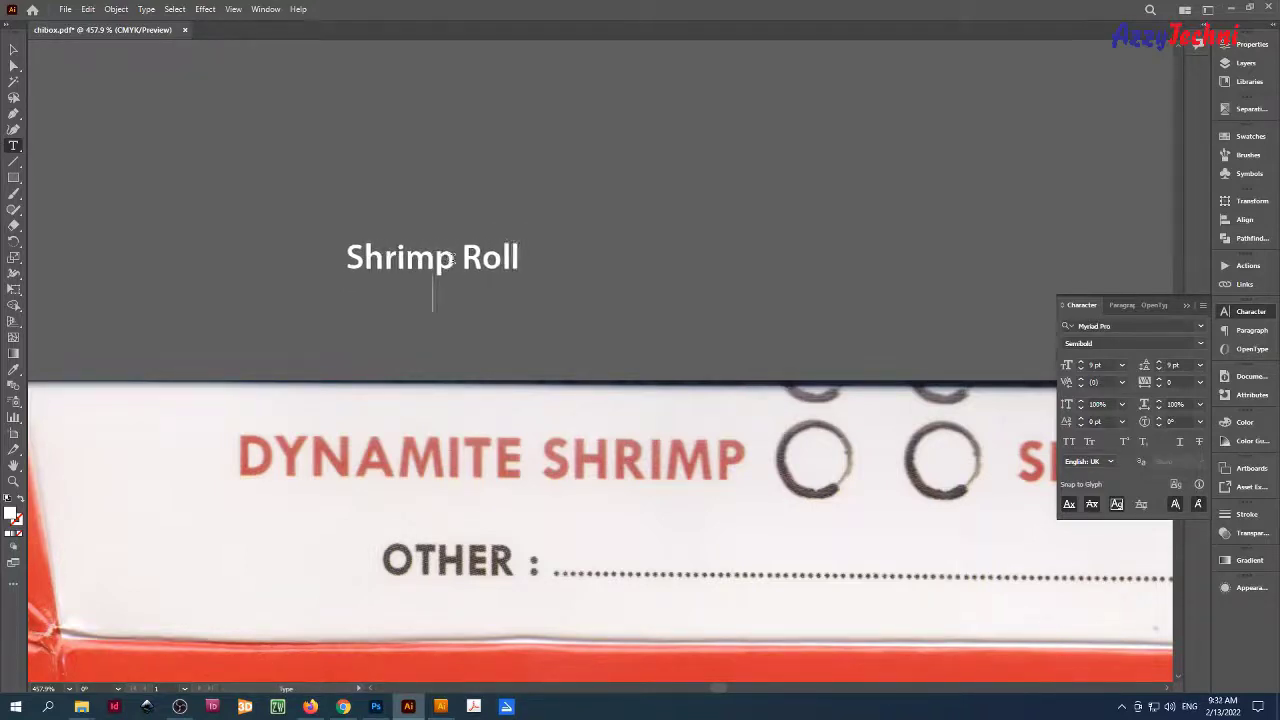
pyautogui.write('ite shript')
pyautogui.press('BackSpace')
pyautogui.press('BackSpace')
pyautogui.write('m')
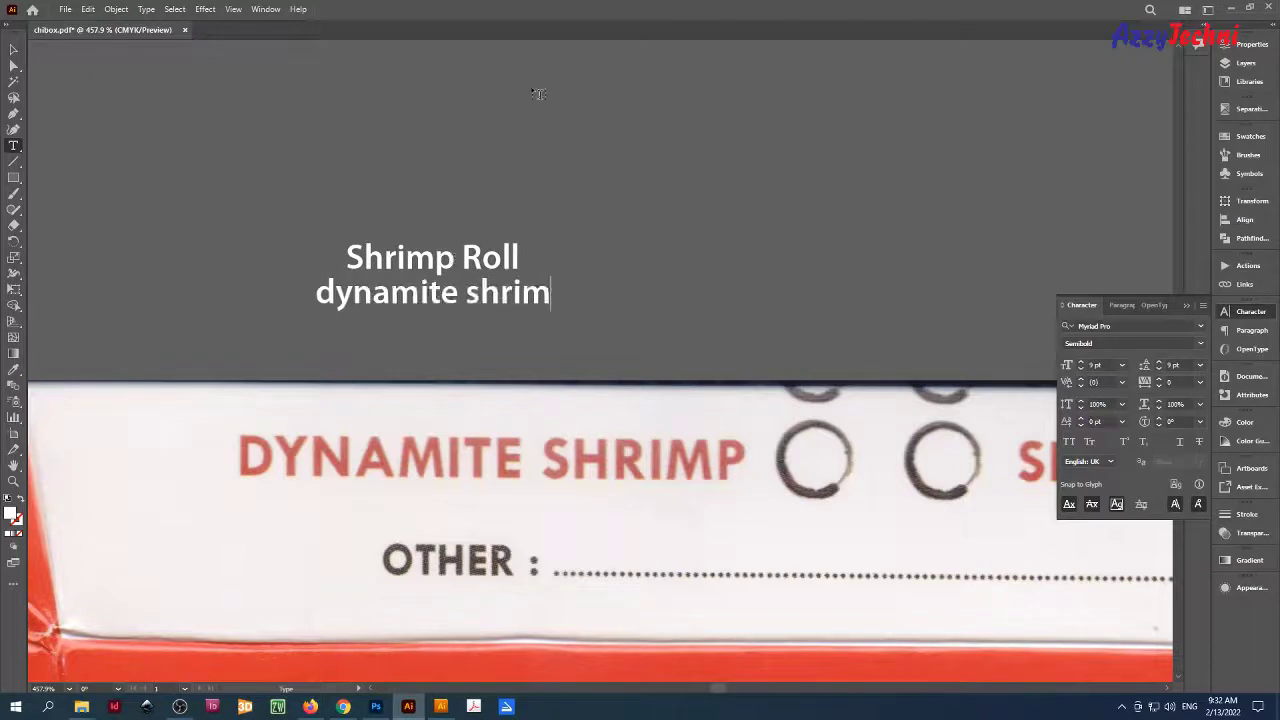
pyautogui.write('p')
pyautogui.press('Escape')
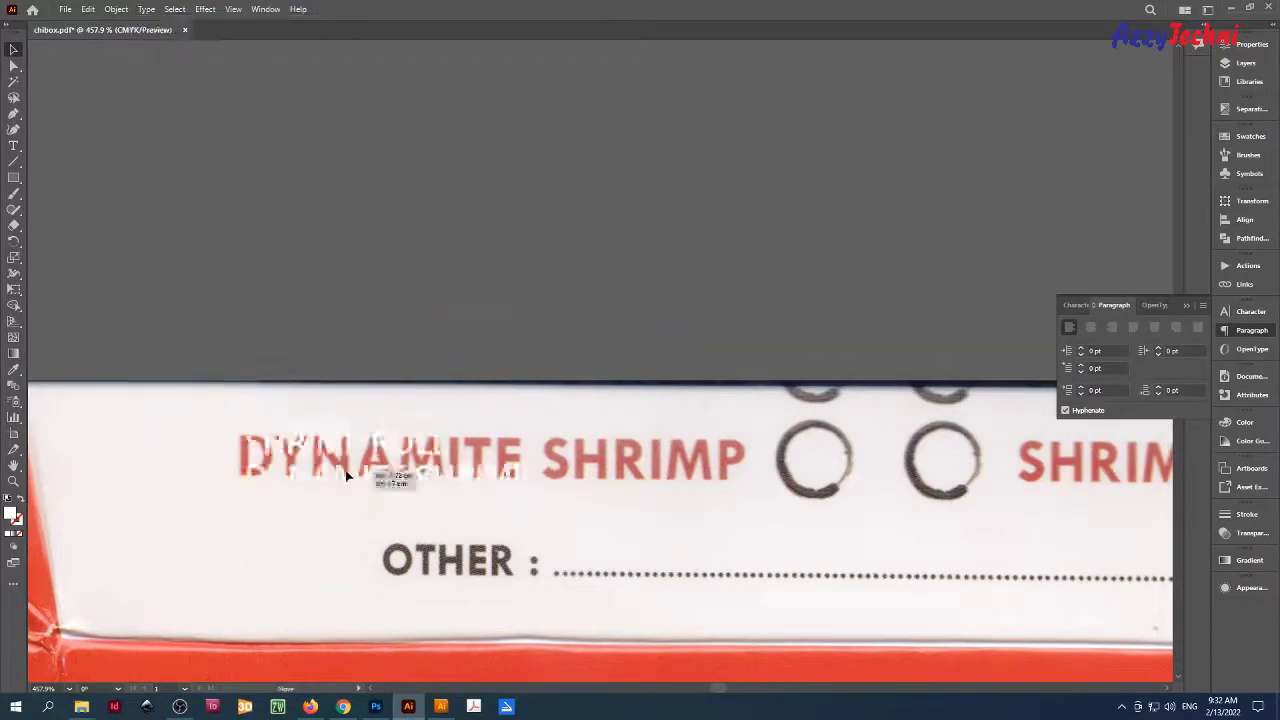
# - Colour the menu labels red over the scan and copy them onto SHRIMP BALL and SHRIMP TEMPURA
pyautogui.click(466, 288)
pyautogui.click(1250, 136)
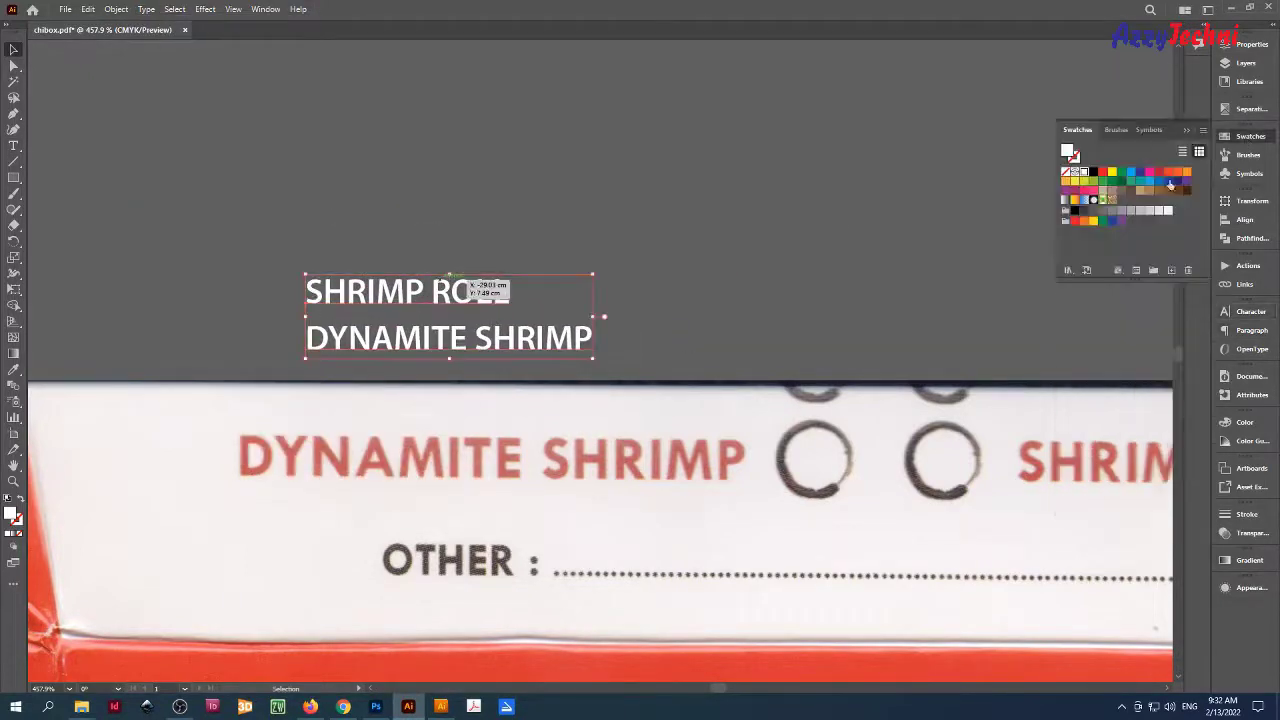
pyautogui.moveTo(401, 457); pyautogui.dragTo(494, 447)
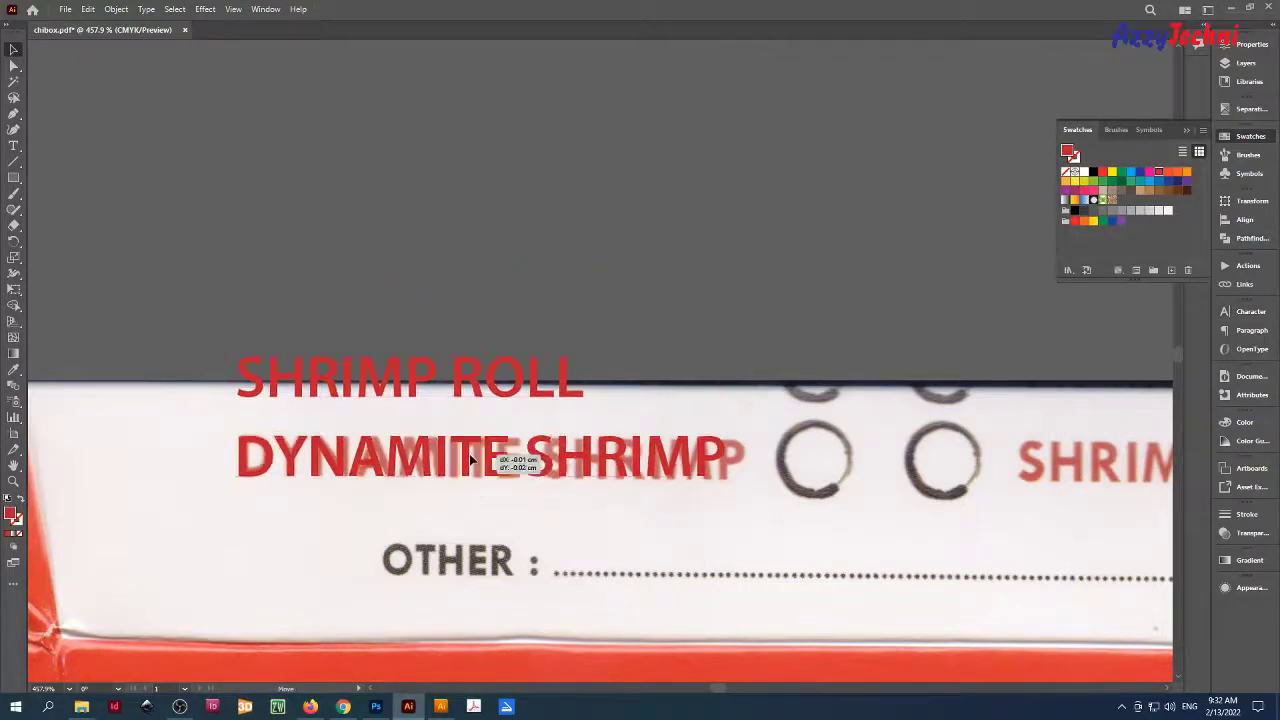
pyautogui.click(1250, 311)
pyautogui.hotkey('ctrl', '-')
pyautogui.hotkey('ctrl', '-')
pyautogui.hotkey('ctrl', '-')
pyautogui.moveTo(325, 370); pyautogui.dragTo(713, 395)
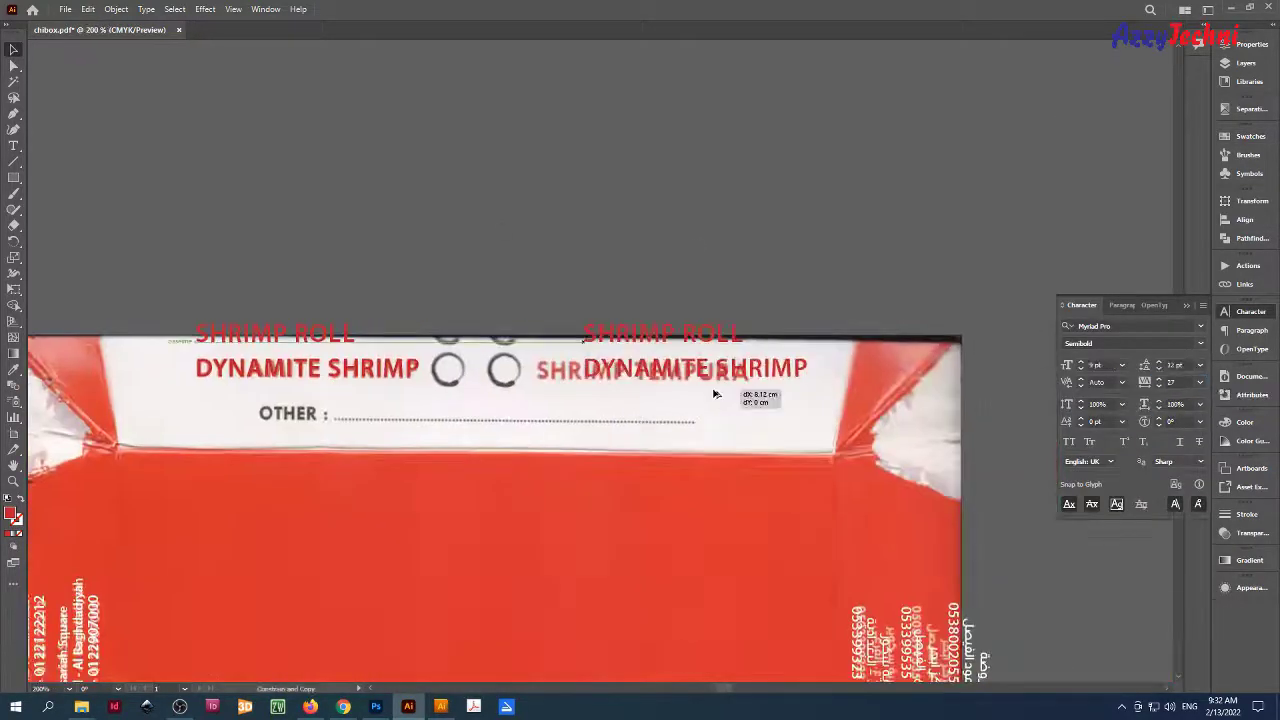
pyautogui.doubleClick(713, 388)
pyautogui.doubleClick(712, 333)
pyautogui.write('BA')
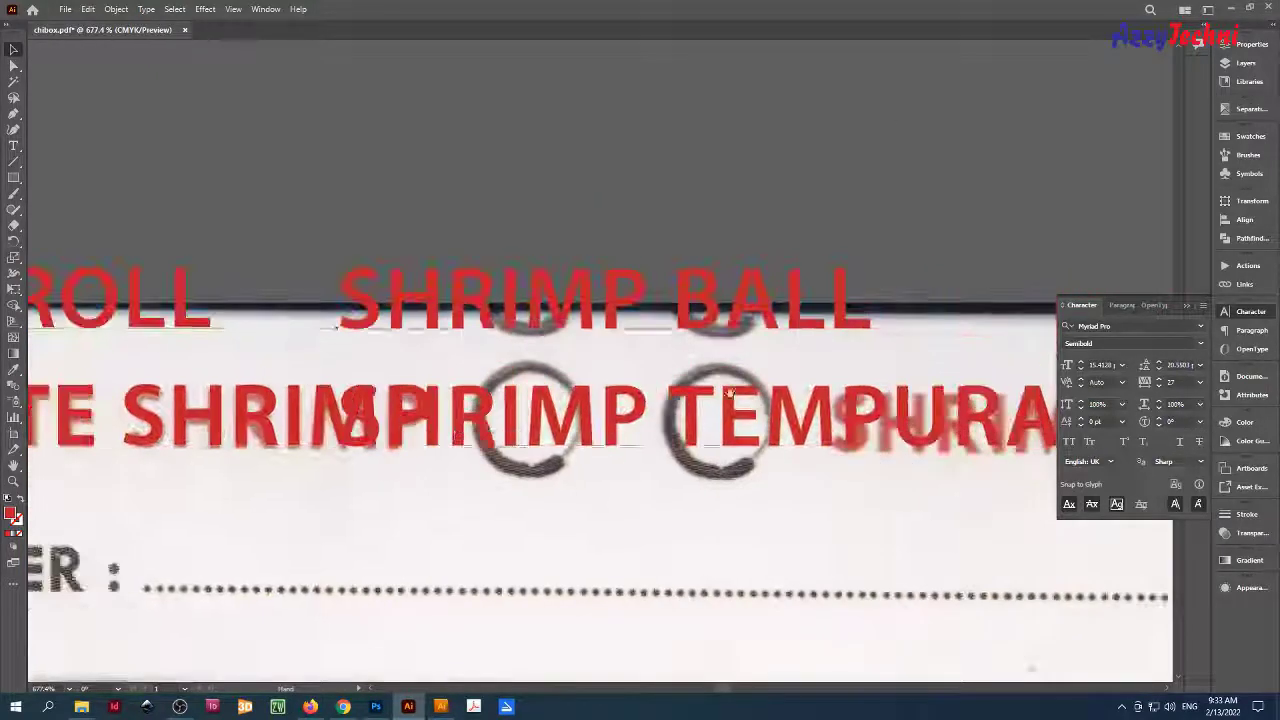
pyautogui.moveTo(550, 347); pyautogui.dragTo(552, 180)
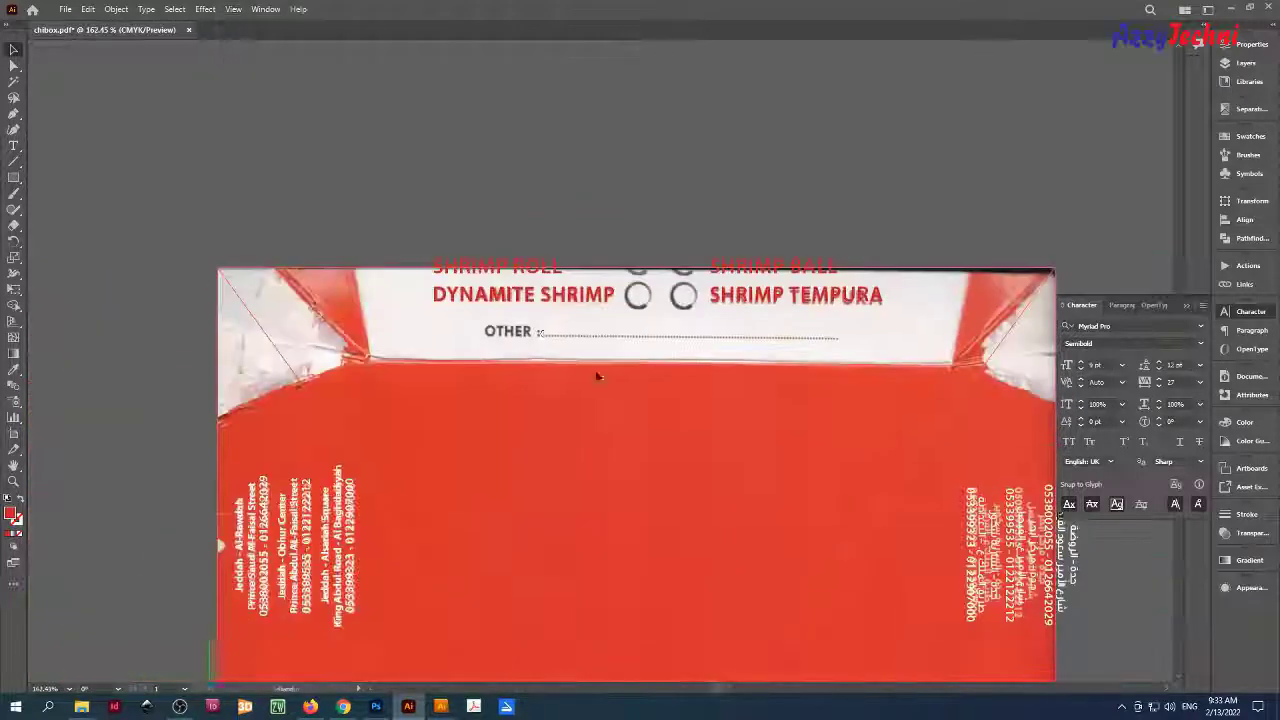
# - Make the OTHER : label black and move it onto the scanned OTHER :
pyautogui.write('OTHER :')
pyautogui.click(14, 50)
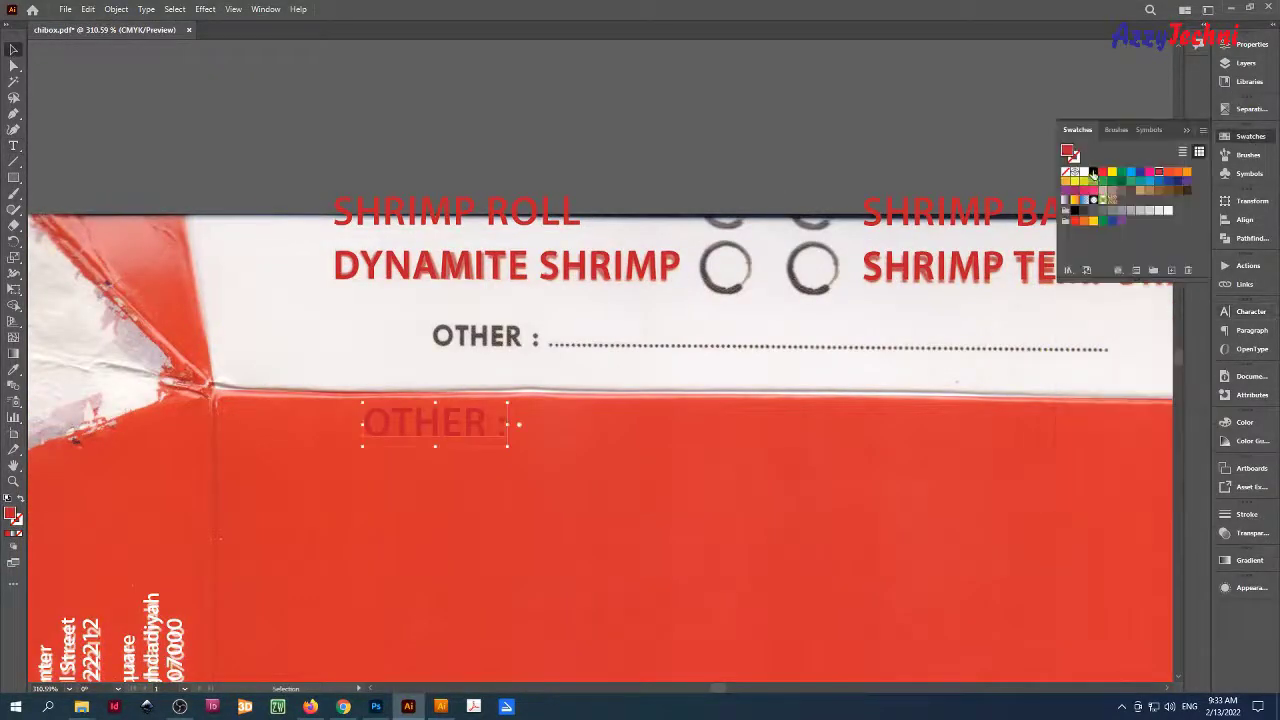
pyautogui.moveTo(593, 408); pyautogui.dragTo(593, 385)
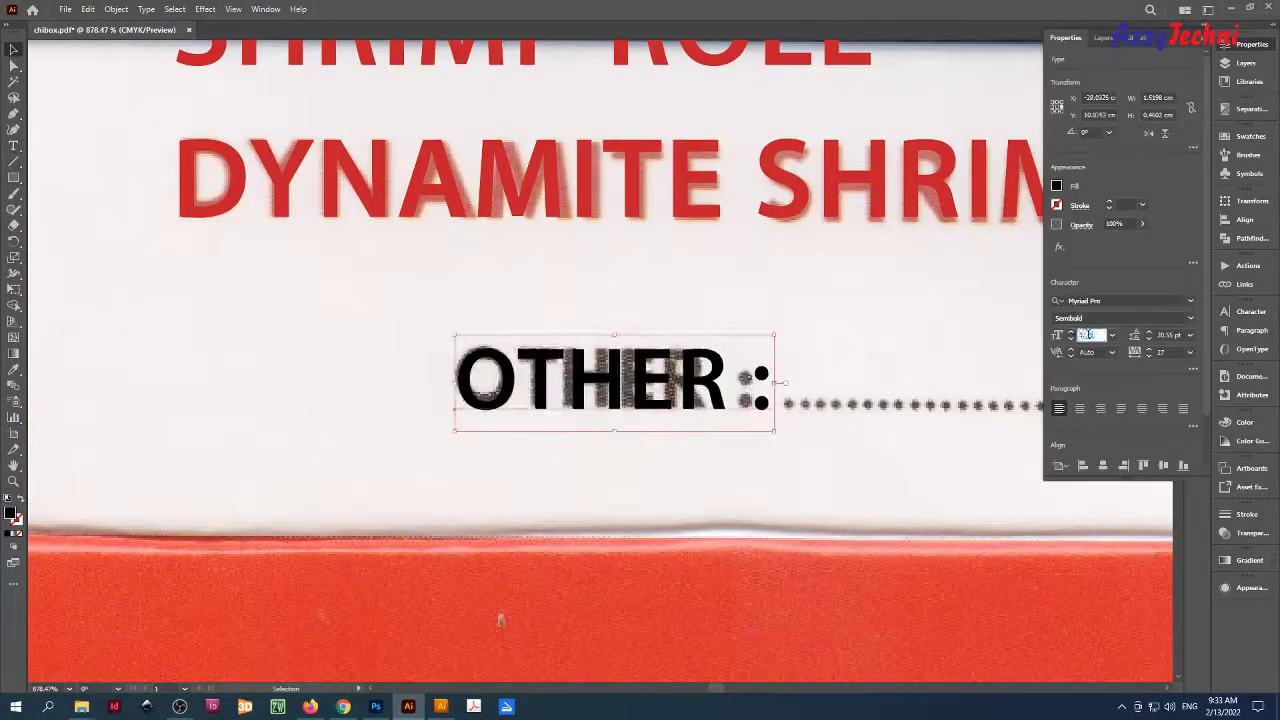
pyautogui.scroll(-3, 593, 385)
pyautogui.hscroll(5, 400, 450)
# - Draw a dashed line along the scan's dotted rule after OTHER
pyautogui.press('\\')
pyautogui.moveTo(198, 493); pyautogui.dragTo(920, 493)
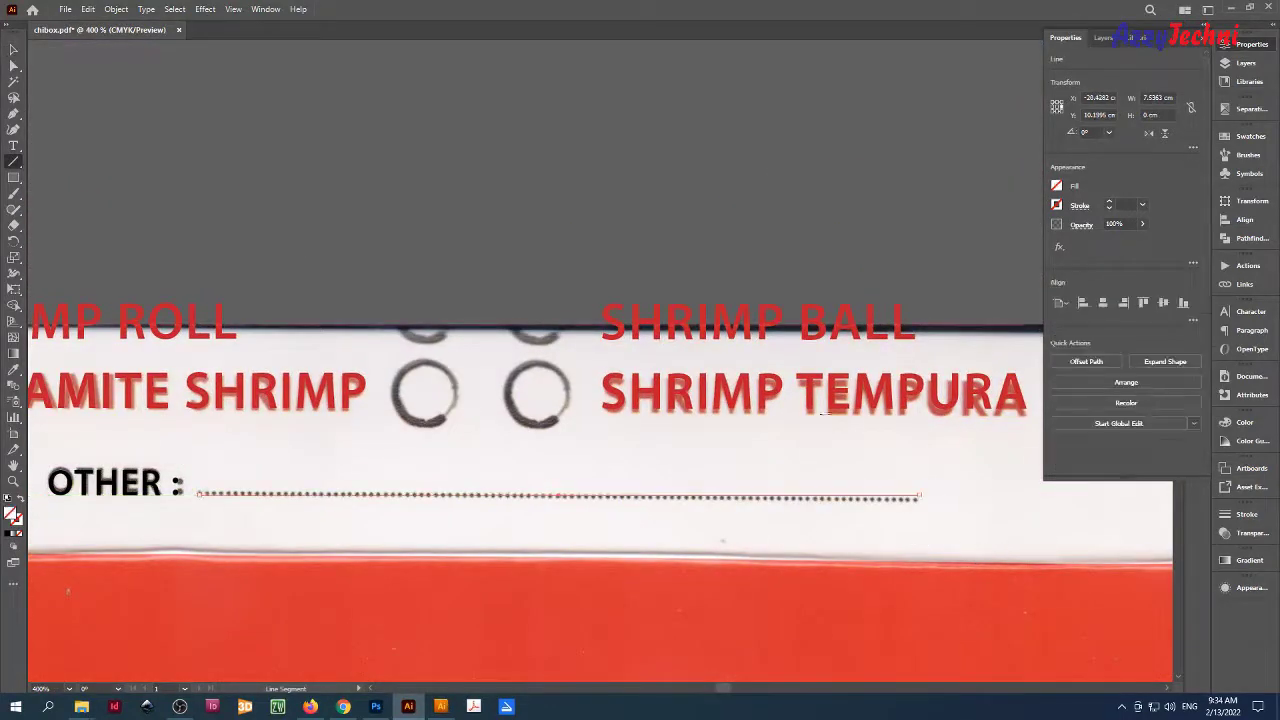
pyautogui.click(1245, 514)
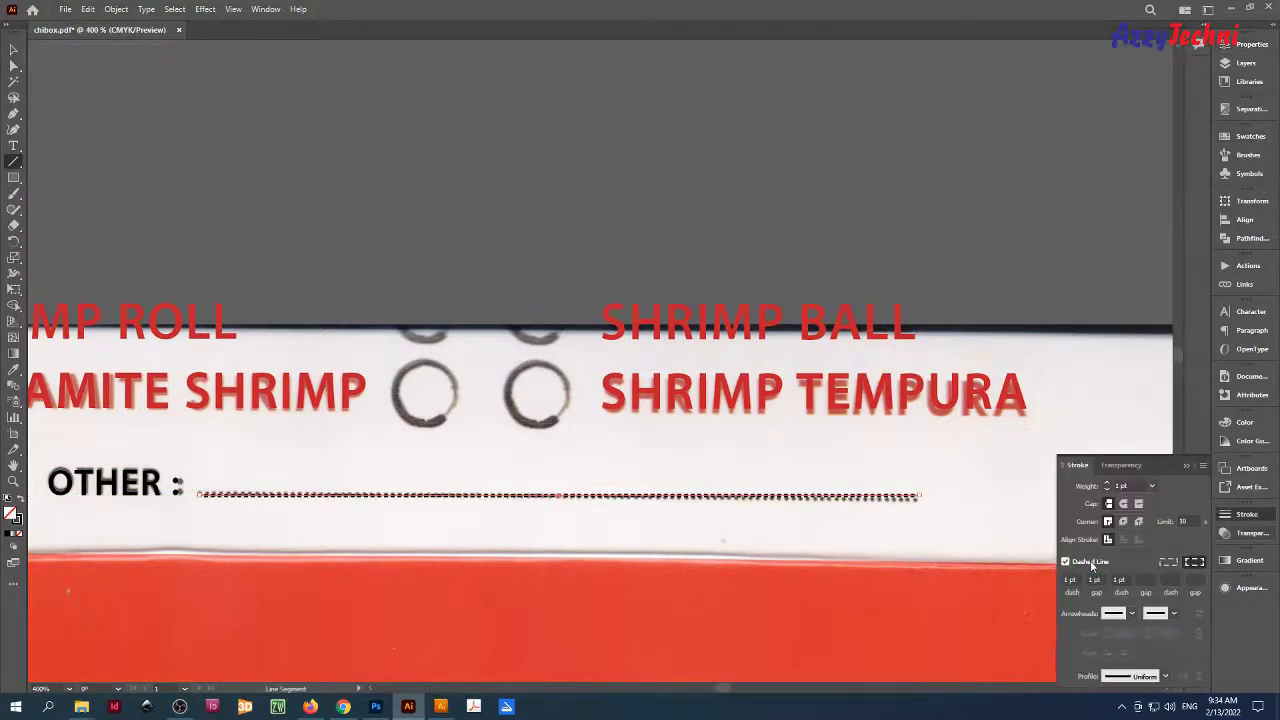
# - Set the tick-box circle to Multiply, enlarge it over the scan, and copy it to the next box
pyautogui.scroll(-5, 424, 135)
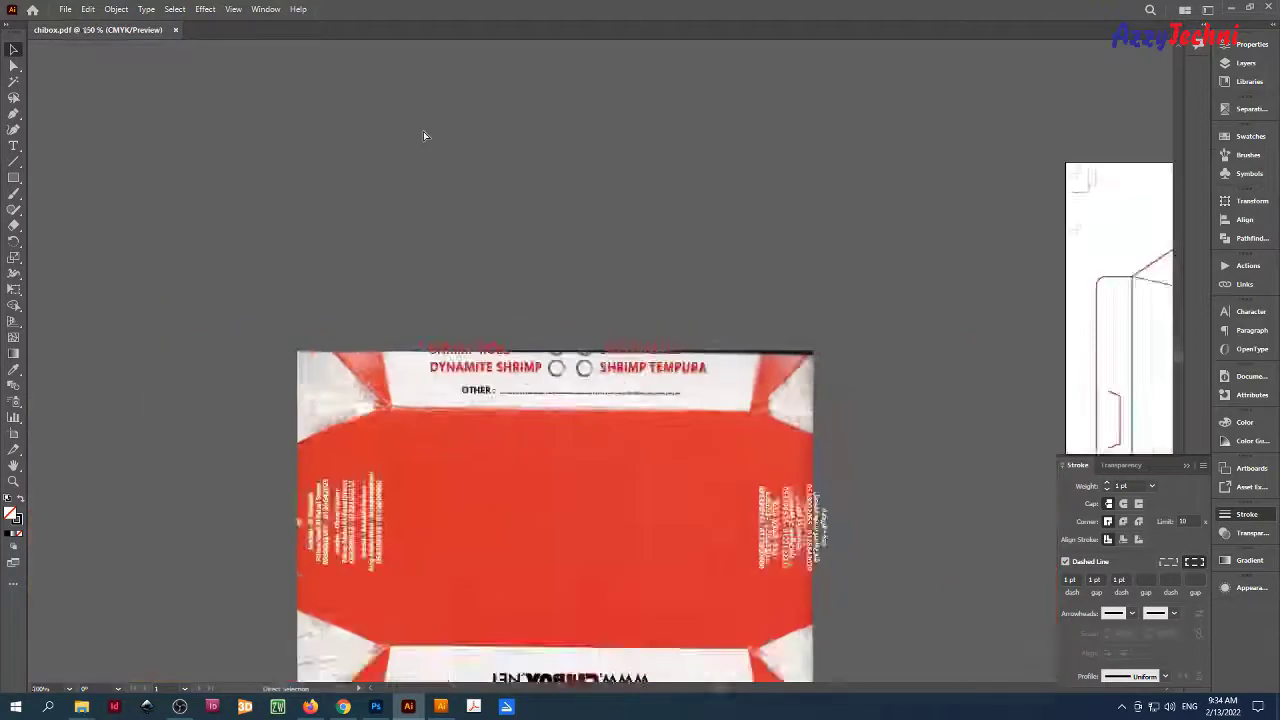
pyautogui.scroll(-3, 423, 131)
pyautogui.scroll(5, 400, 420)
pyautogui.scroll(3, 736, 620)
pyautogui.click(480, 508)
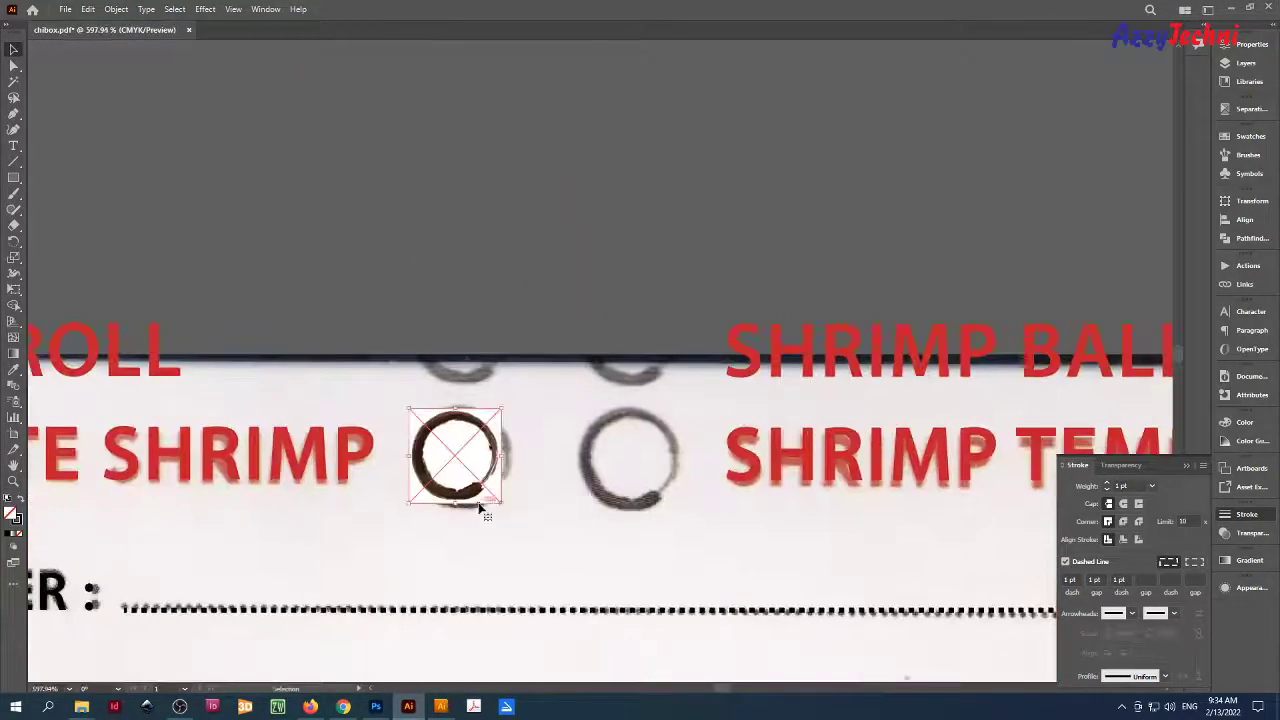
pyautogui.click(1250, 533)
pyautogui.click(1090, 528)
pyautogui.click(1090, 309)
pyautogui.scroll(4, 470, 470)
pyautogui.moveTo(528, 528)
pyautogui.mouseDown()
pyautogui.moveTo(546, 545)
pyautogui.moveTo(797, 533)
pyautogui.moveTo(525, 282)
pyautogui.mouseUp()
pyautogui.keyDown('shift'); pyautogui.click(497, 533); pyautogui.keyUp('shift')
pyautogui.scroll(-5, 525, 282)
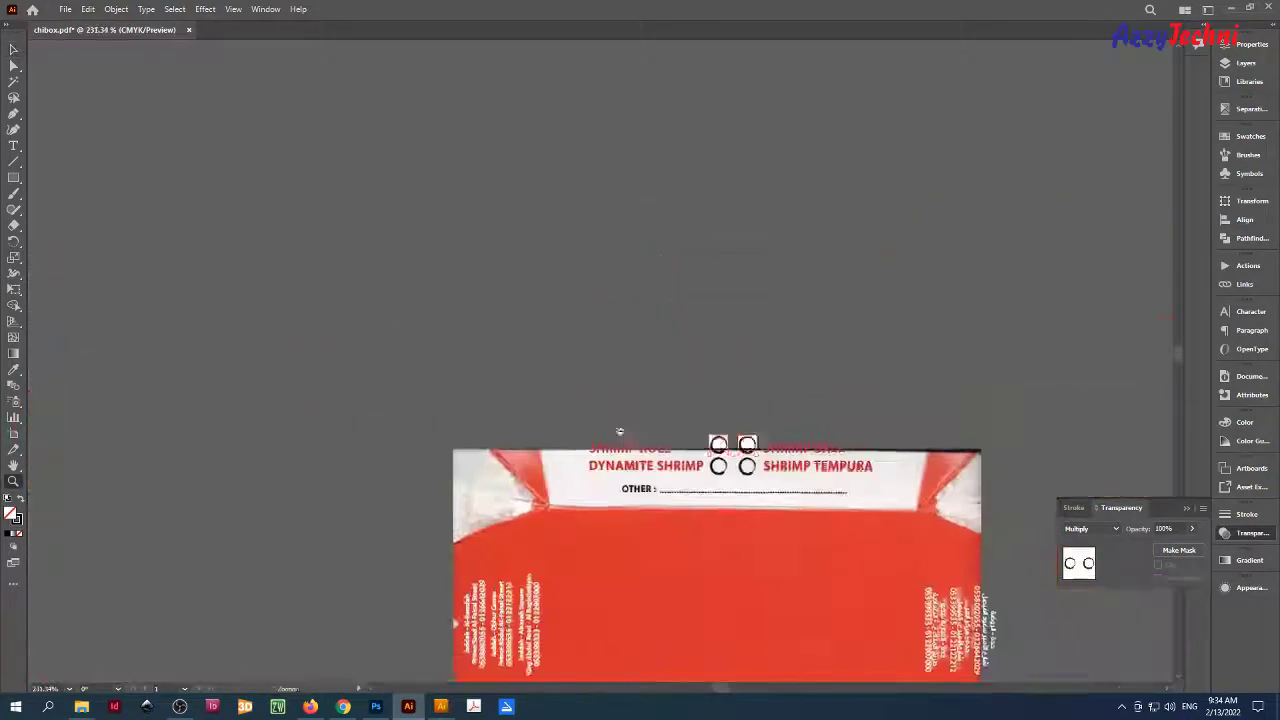
pyautogui.scroll(2, 620, 431)
pyautogui.scroll(2, 697, 553)
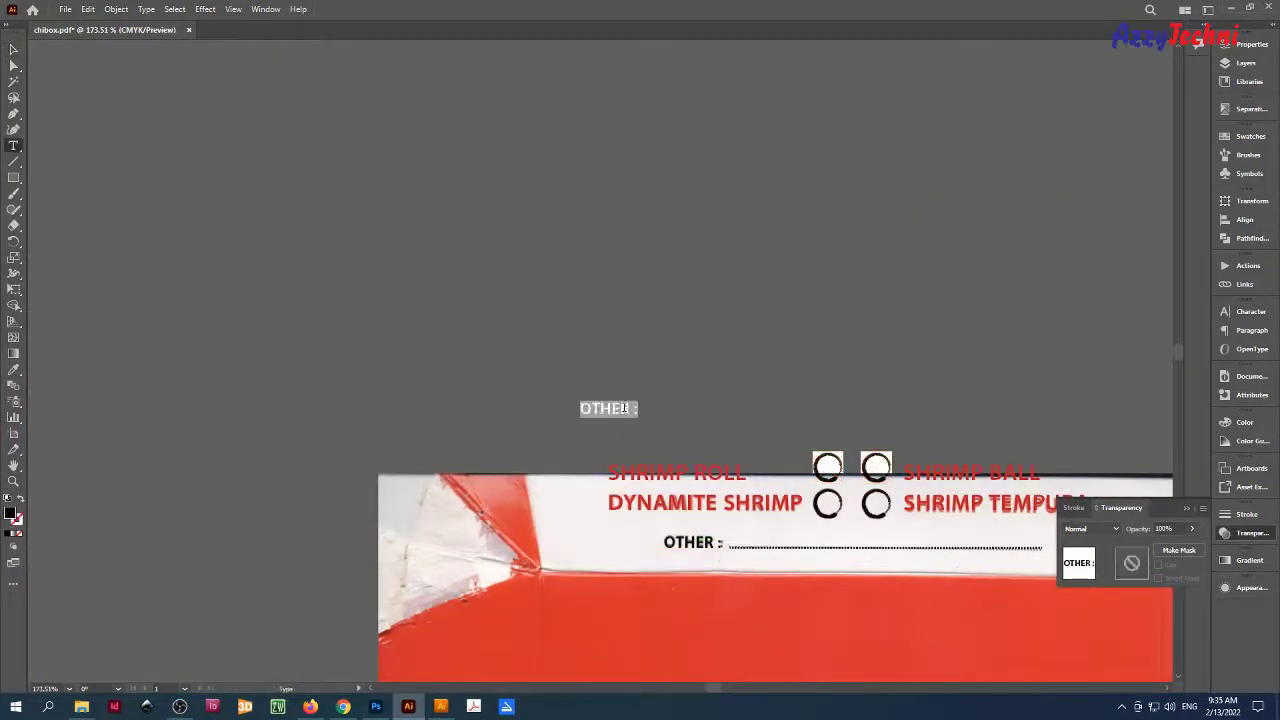
# - Add an exact-size red rectangle beside the ORDER : heading and move both into place
pyautogui.click(606, 383)
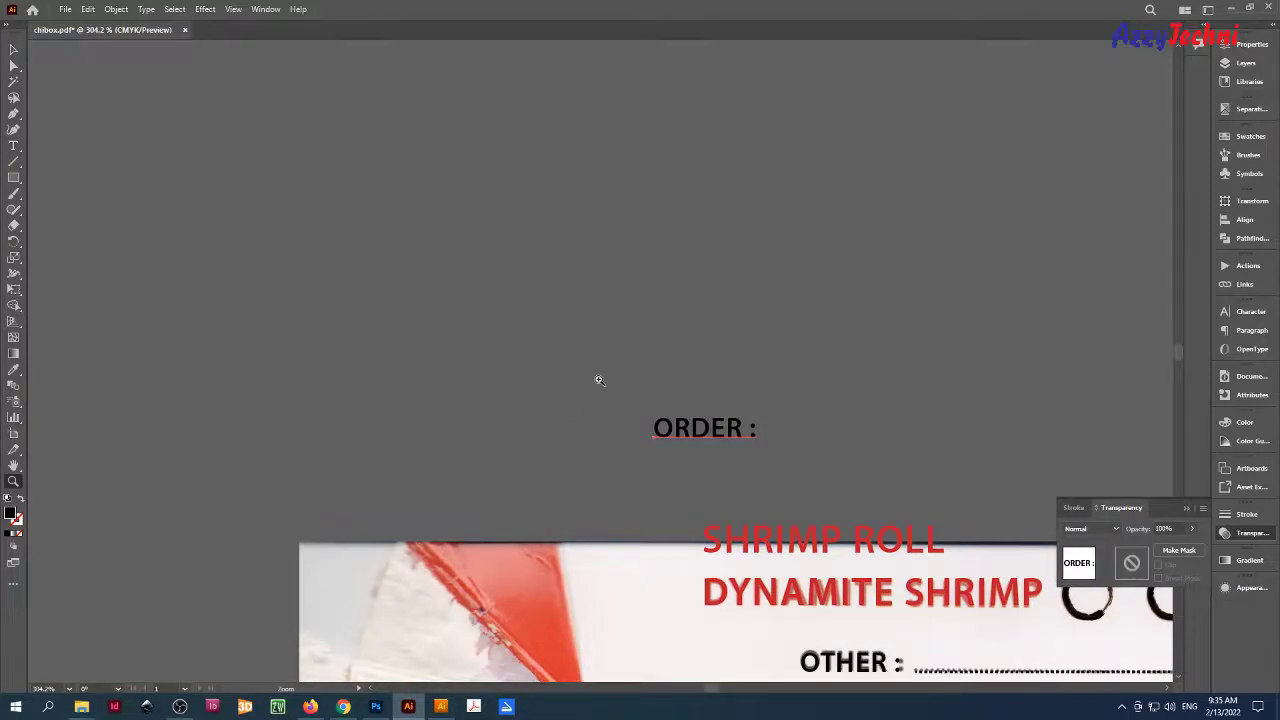
pyautogui.press('m')
pyautogui.click(485, 343)
pyautogui.write('1')
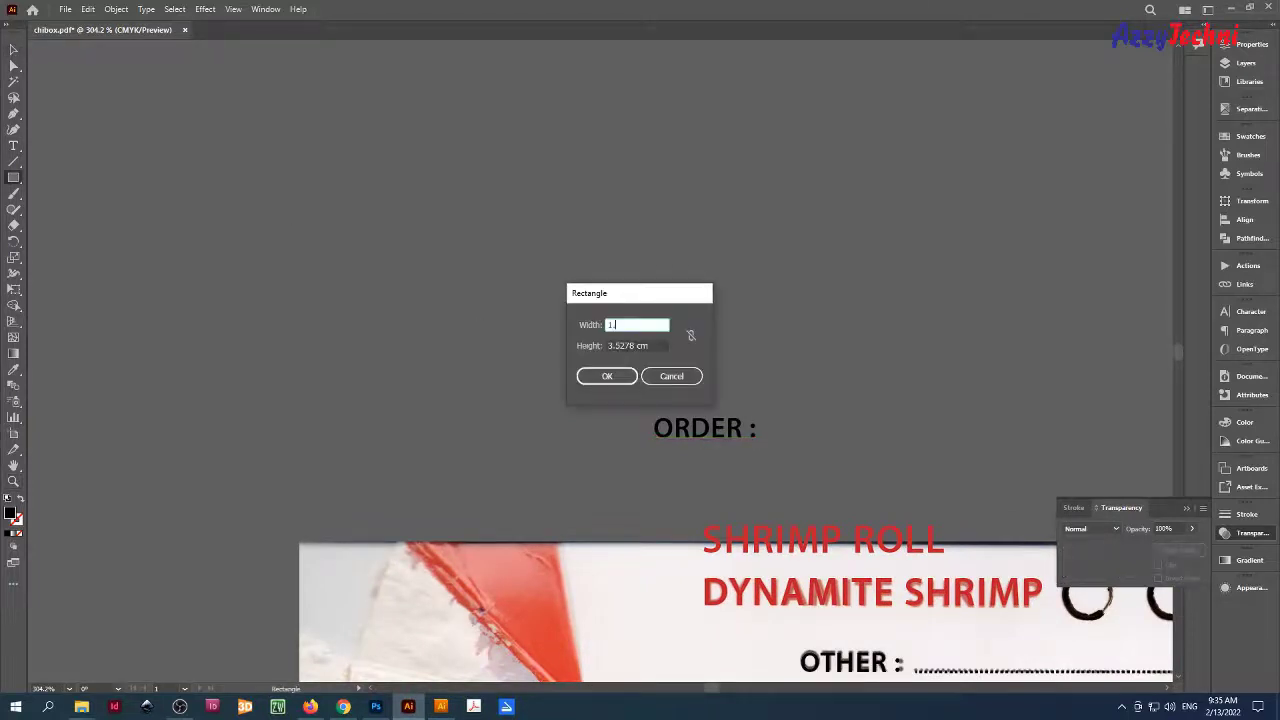
pyautogui.press('Return')
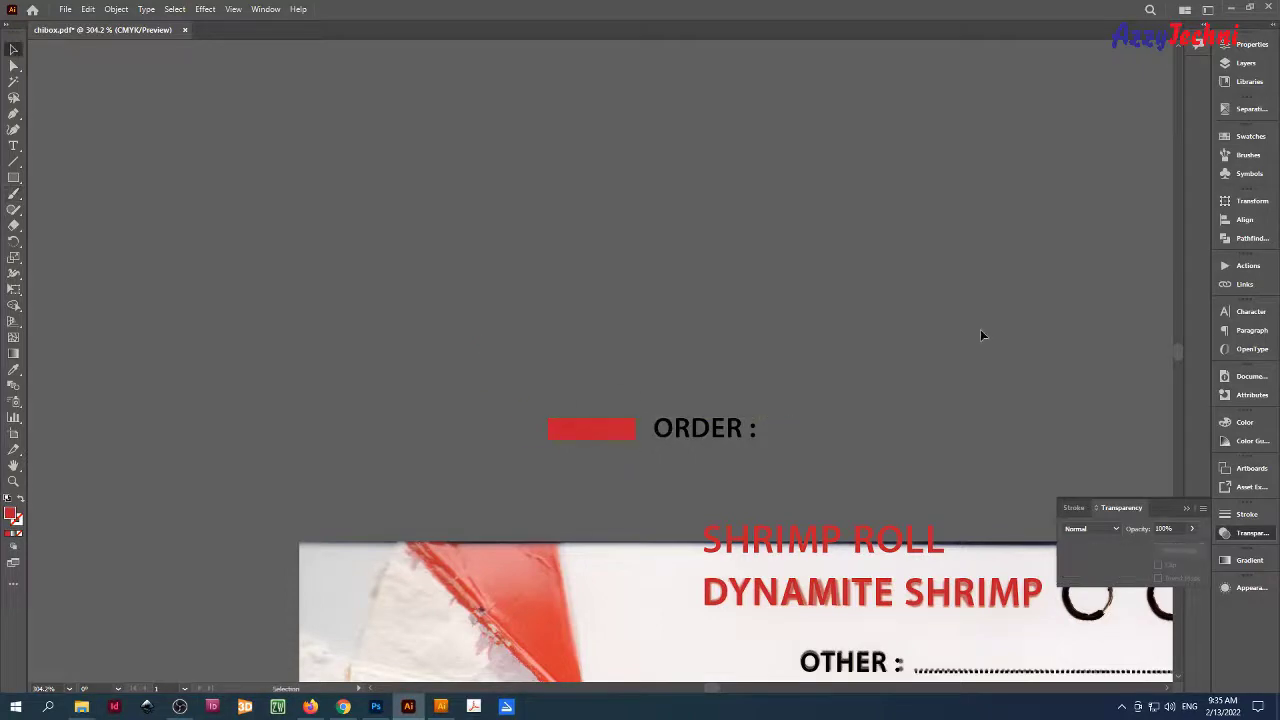
pyautogui.moveTo(714, 487); pyautogui.dragTo(545, 365)
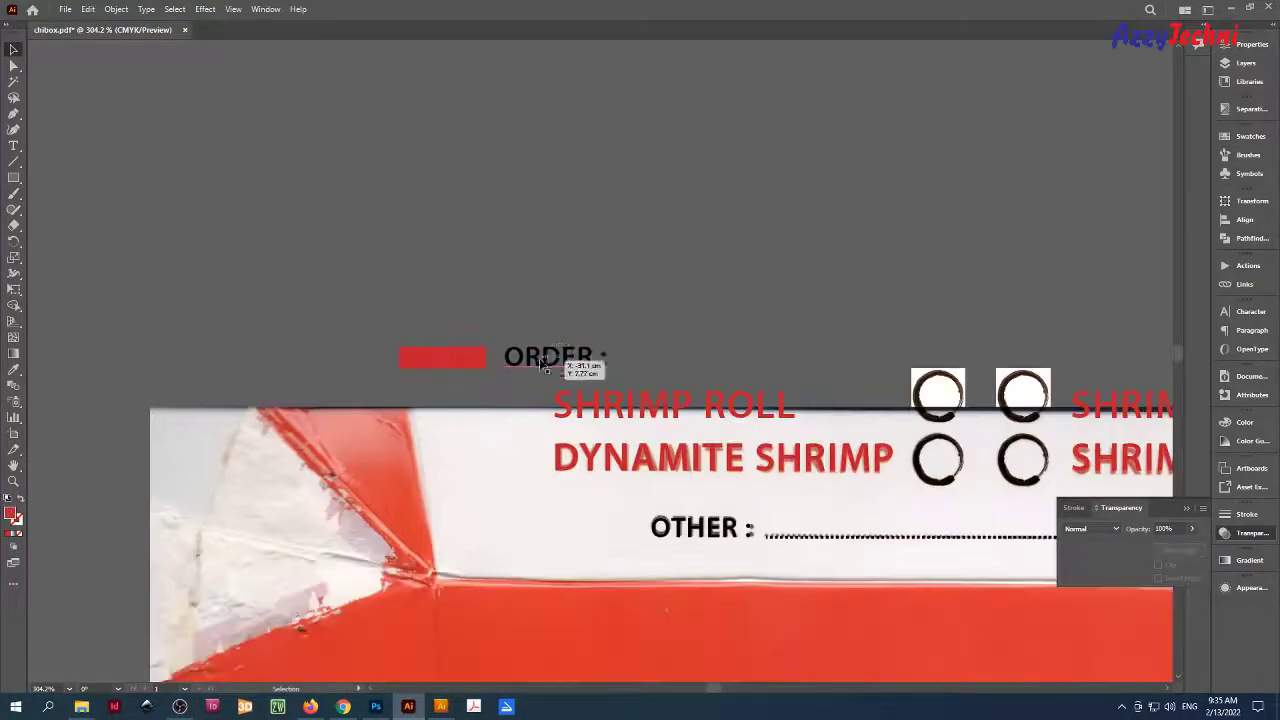
pyautogui.click(1250, 44)
# - Make the pin a compound shape, shrink it, and place it on the left flap
pyautogui.click(780, 308)
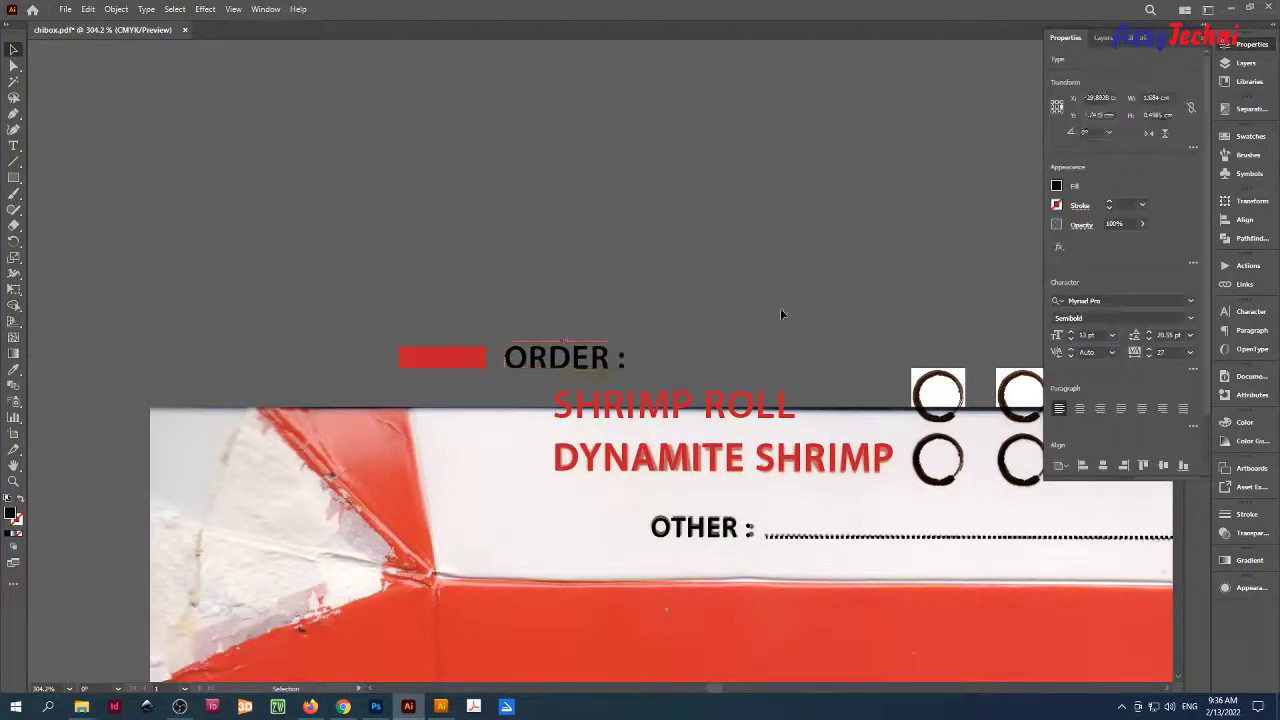
pyautogui.scroll(3, 486, 304)
pyautogui.scroll(-10, 486, 304)
pyautogui.scroll(-5, 807, 436)
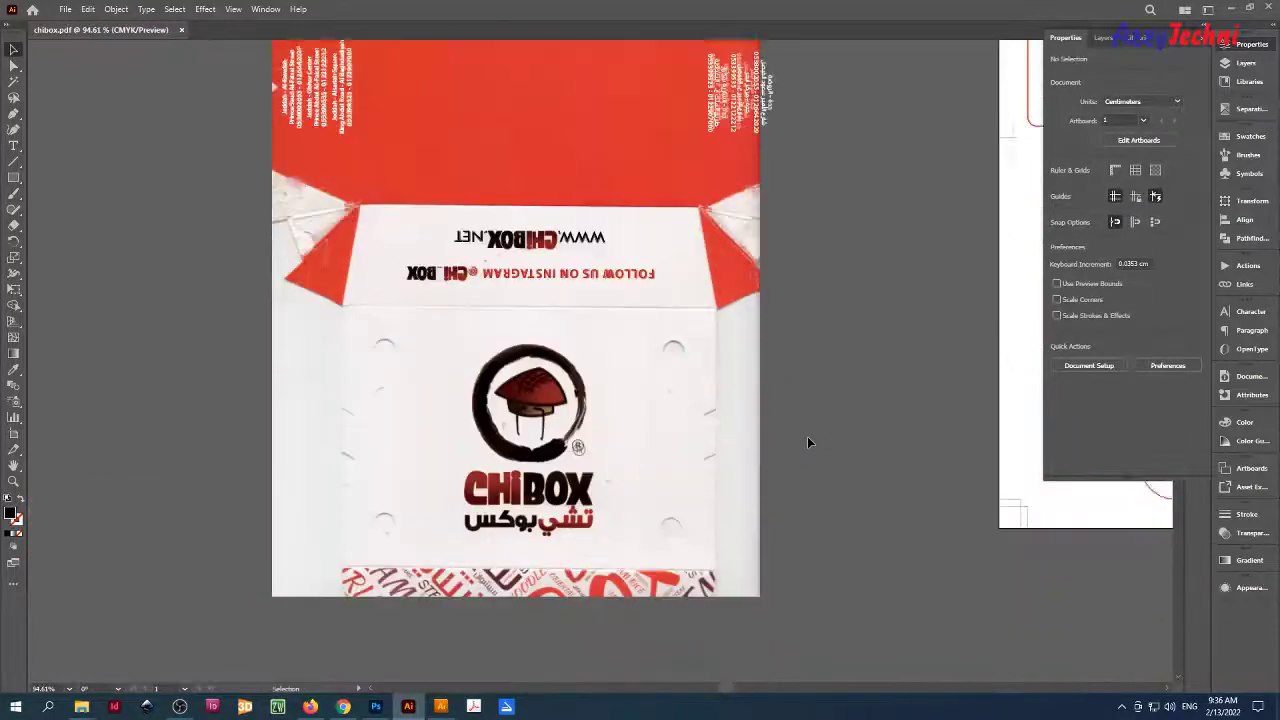
pyautogui.scroll(-1, 807, 436)
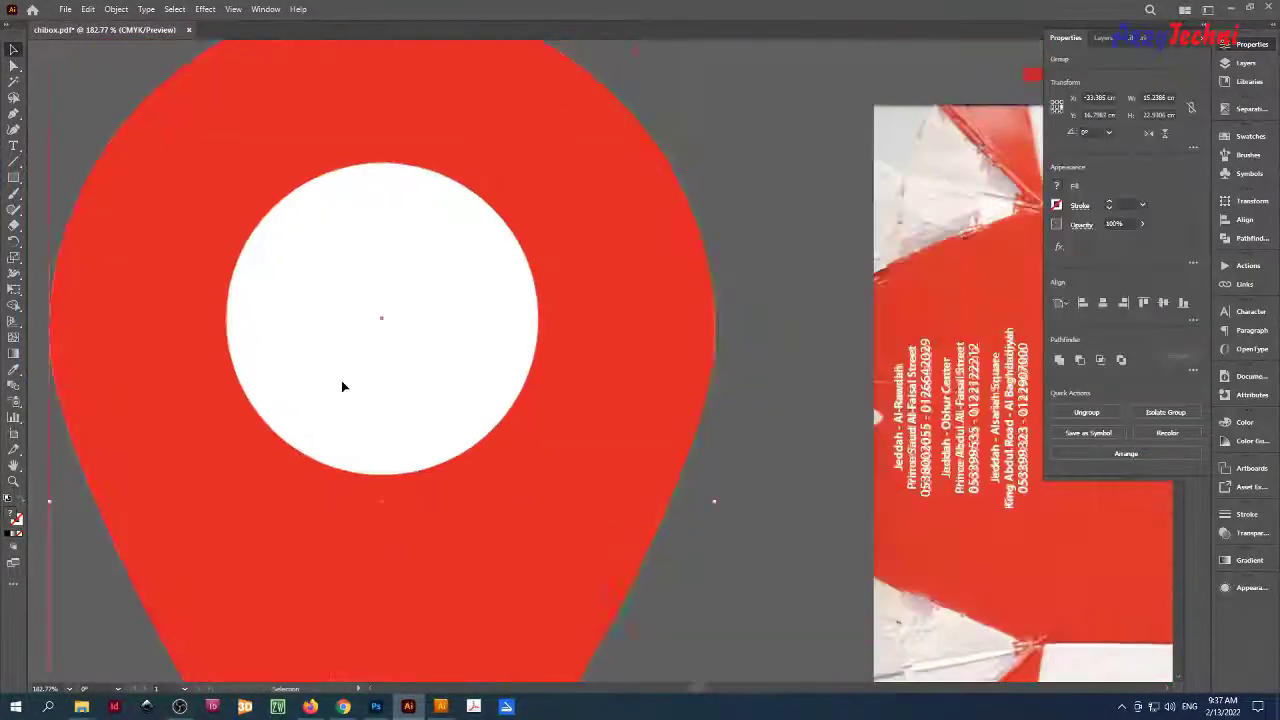
pyautogui.hotkey('ctrl', '8')
pyautogui.moveTo(577, 343); pyautogui.dragTo(489, 577)
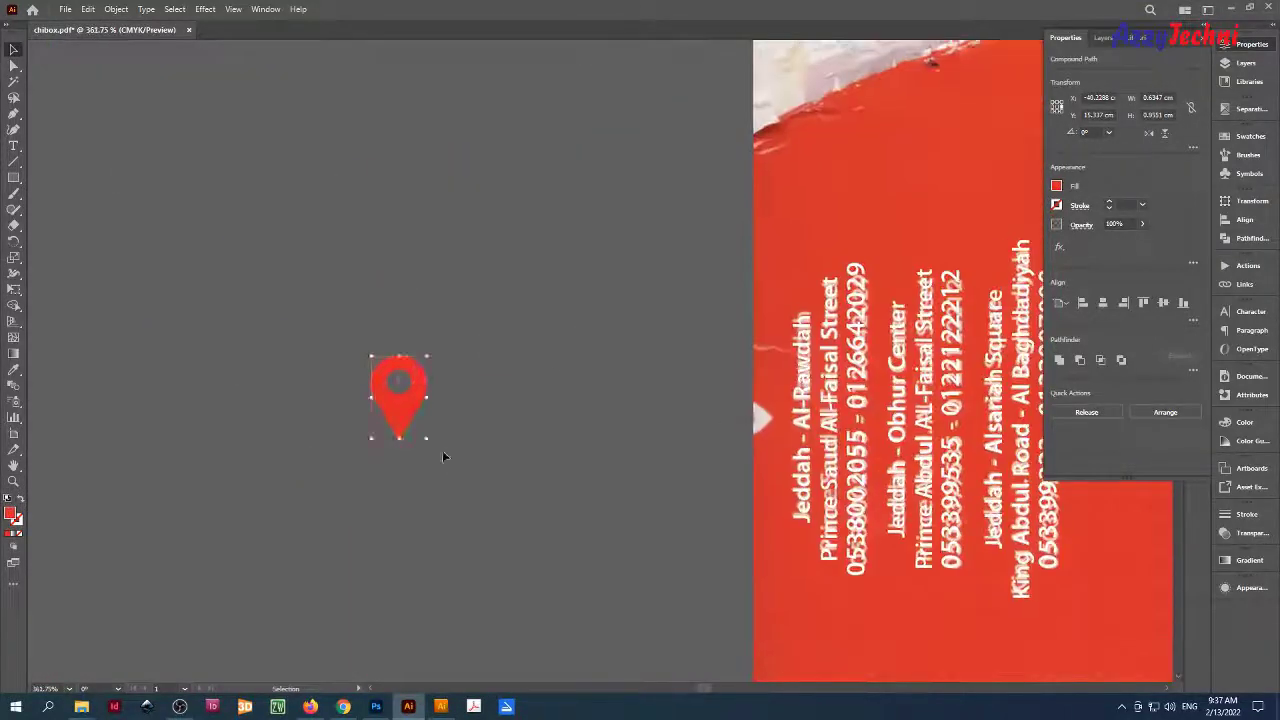
pyautogui.moveTo(533, 368); pyautogui.dragTo(421, 421)
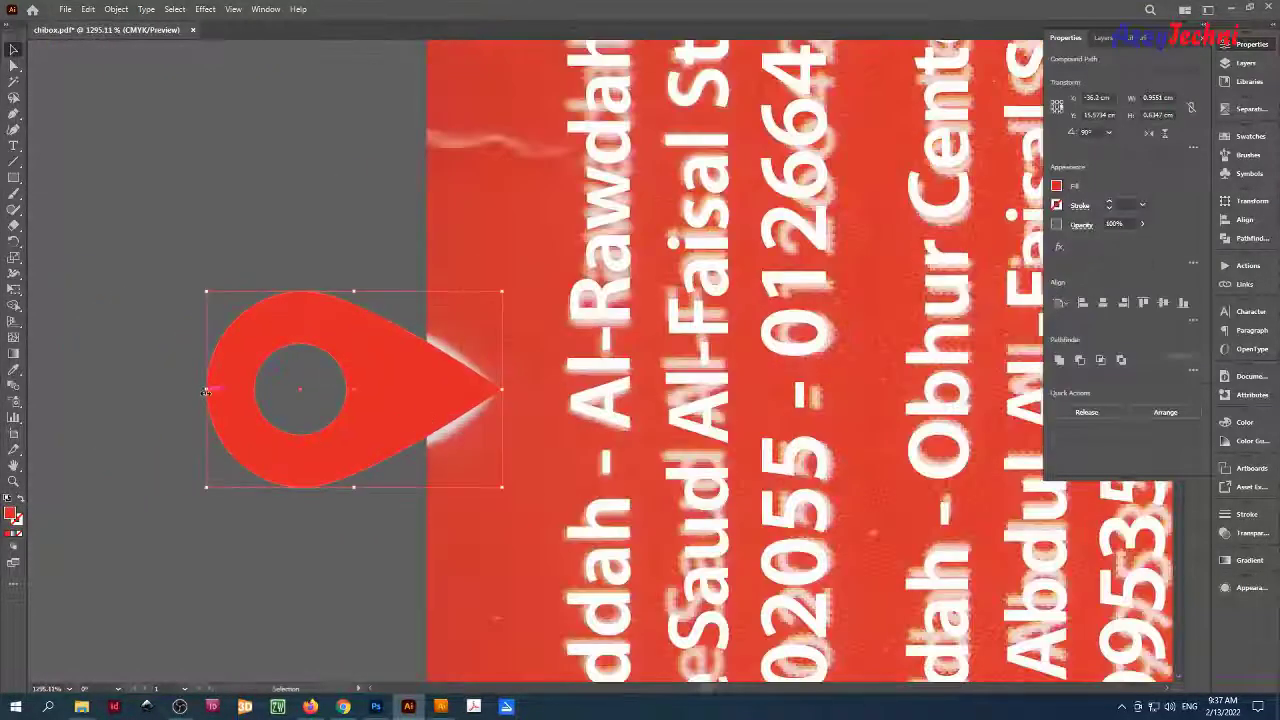
# - Fill the pin white and zoom out to review the whole box
pyautogui.click(1245, 136)
pyautogui.click(1167, 210)
pyautogui.hotkey('ctrl', '0')
pyautogui.scroll(3, 125, 370)
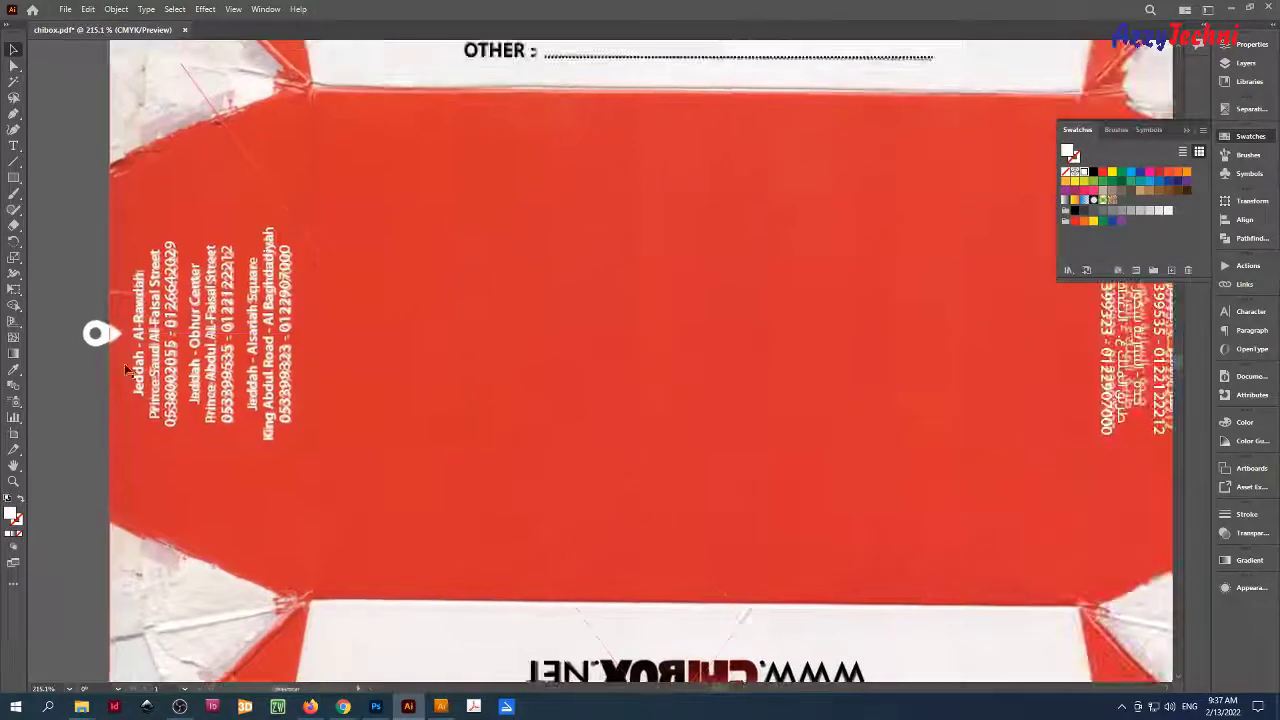
pyautogui.scroll(-5, 751, 460)
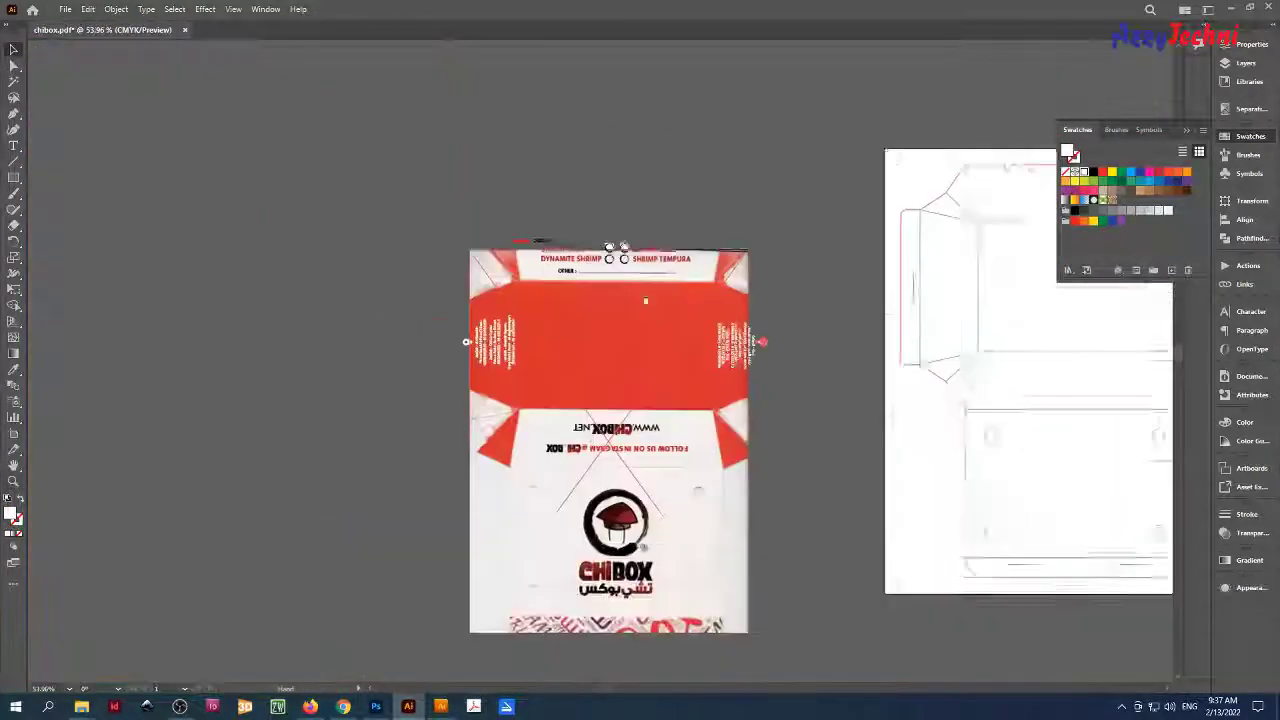
pyautogui.scroll(1, 366, 162)
pyautogui.scroll(10, 600, 400)
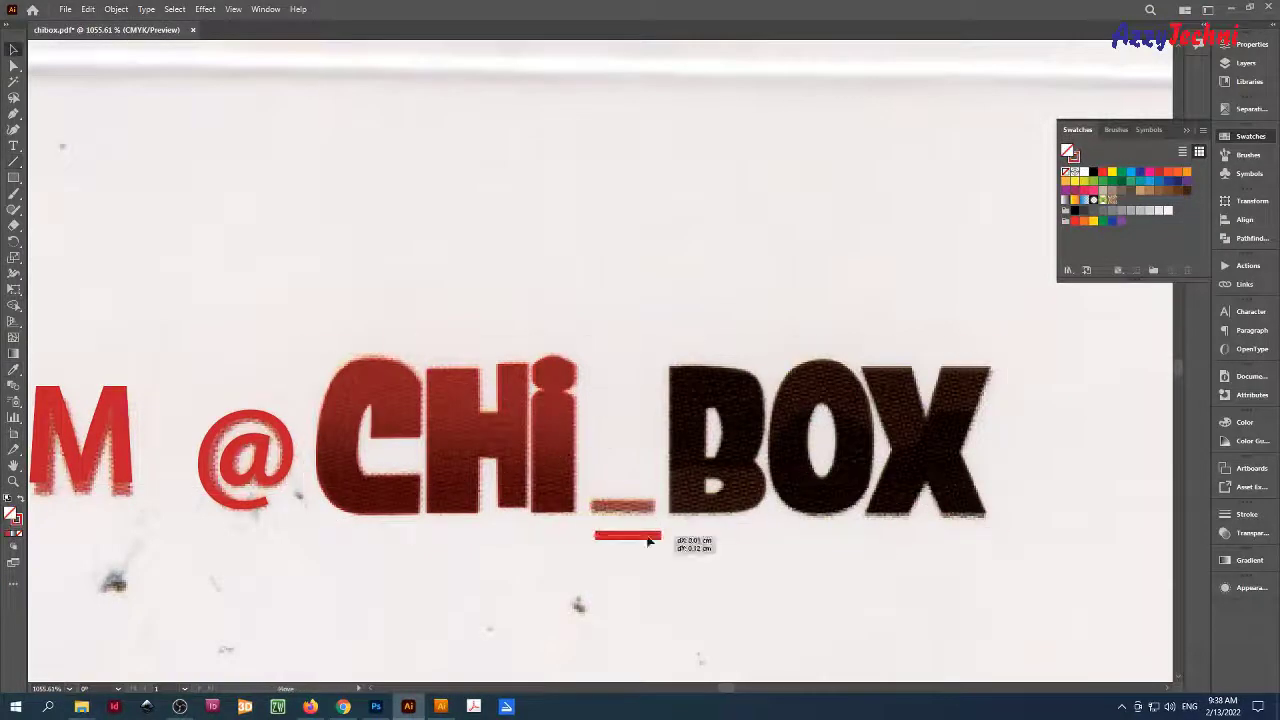
pyautogui.moveTo(647, 540); pyautogui.dragTo(647, 510)
pyautogui.click(1250, 44)
pyautogui.scroll(-10, 800, 495)
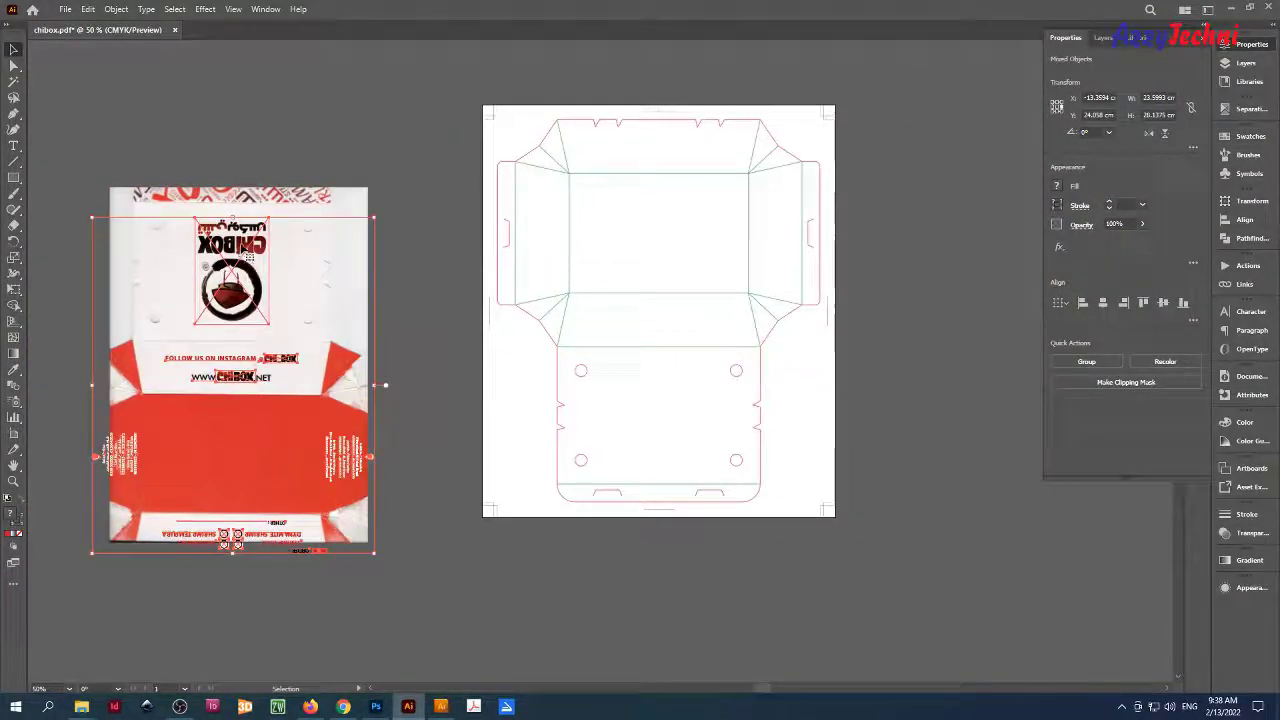
# - Move the artwork onto the dieline, the logo into the bottom panel, and ORDER labels slightly left
pyautogui.moveTo(397, 185); pyautogui.dragTo(828, 205)
pyautogui.scroll(5, 828, 205)
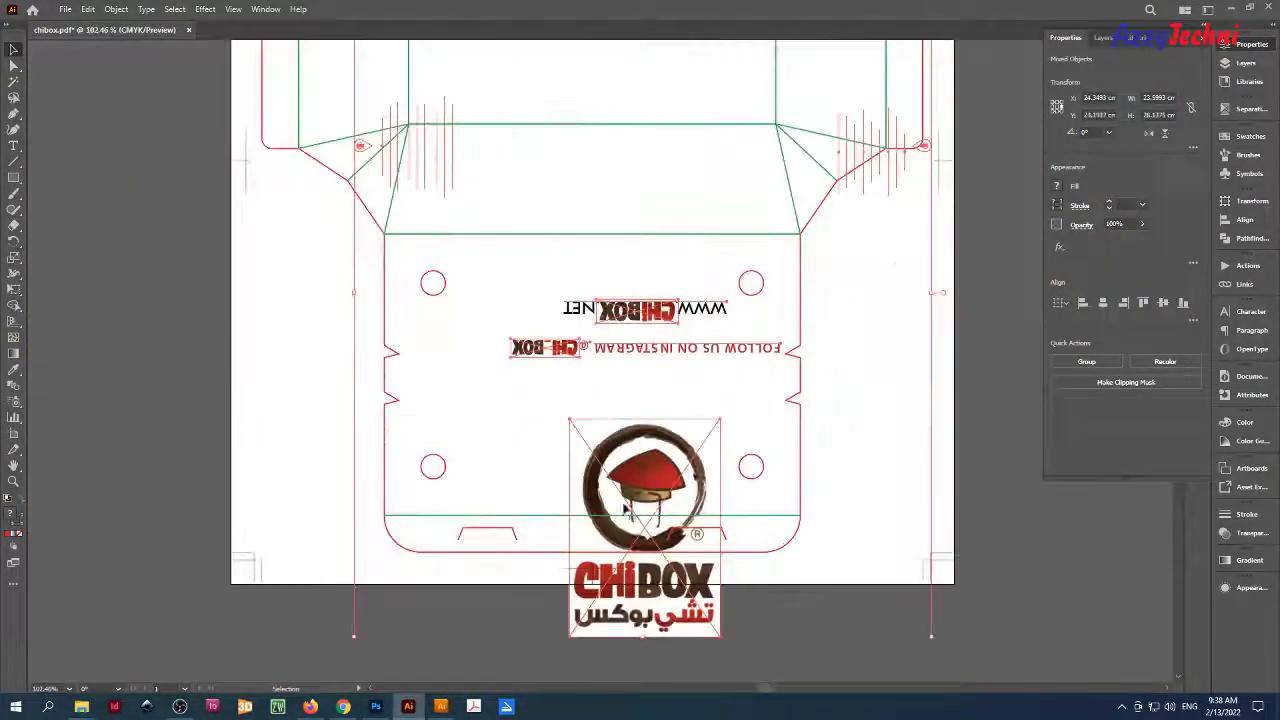
pyautogui.moveTo(694, 464); pyautogui.dragTo(598, 333)
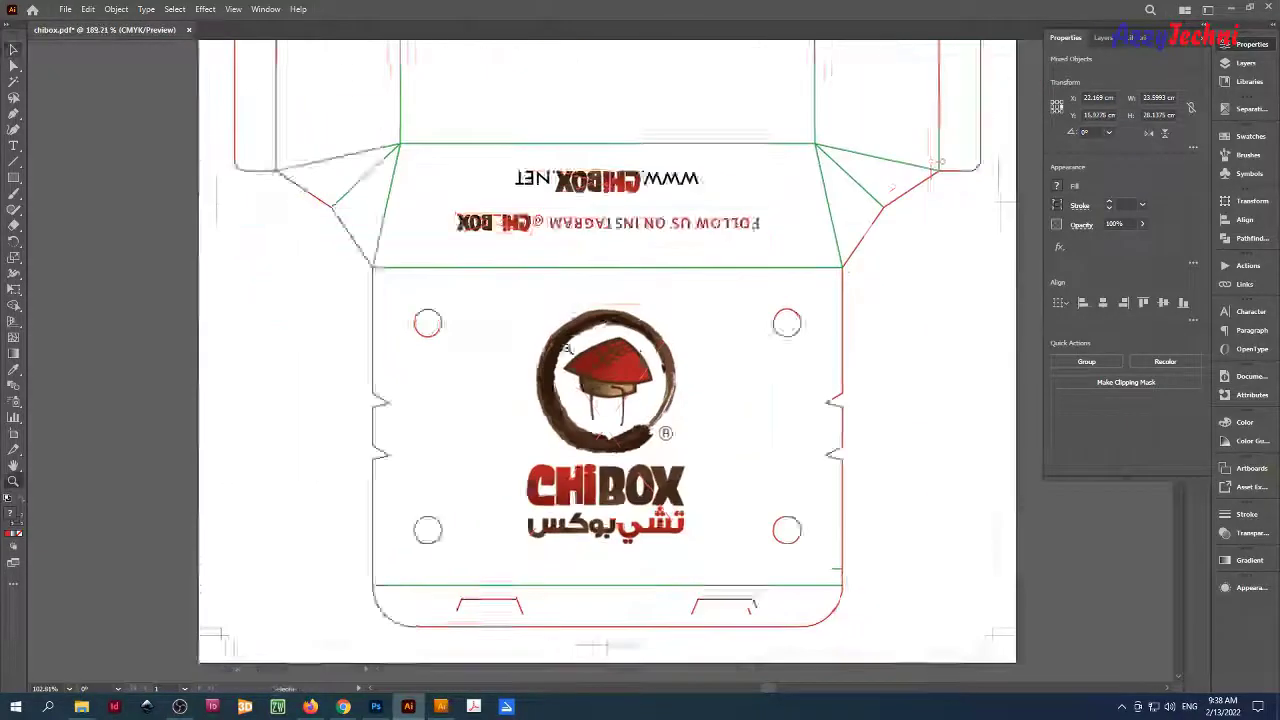
pyautogui.scroll(-5, 934, 429)
pyautogui.scroll(8, 566, 280)
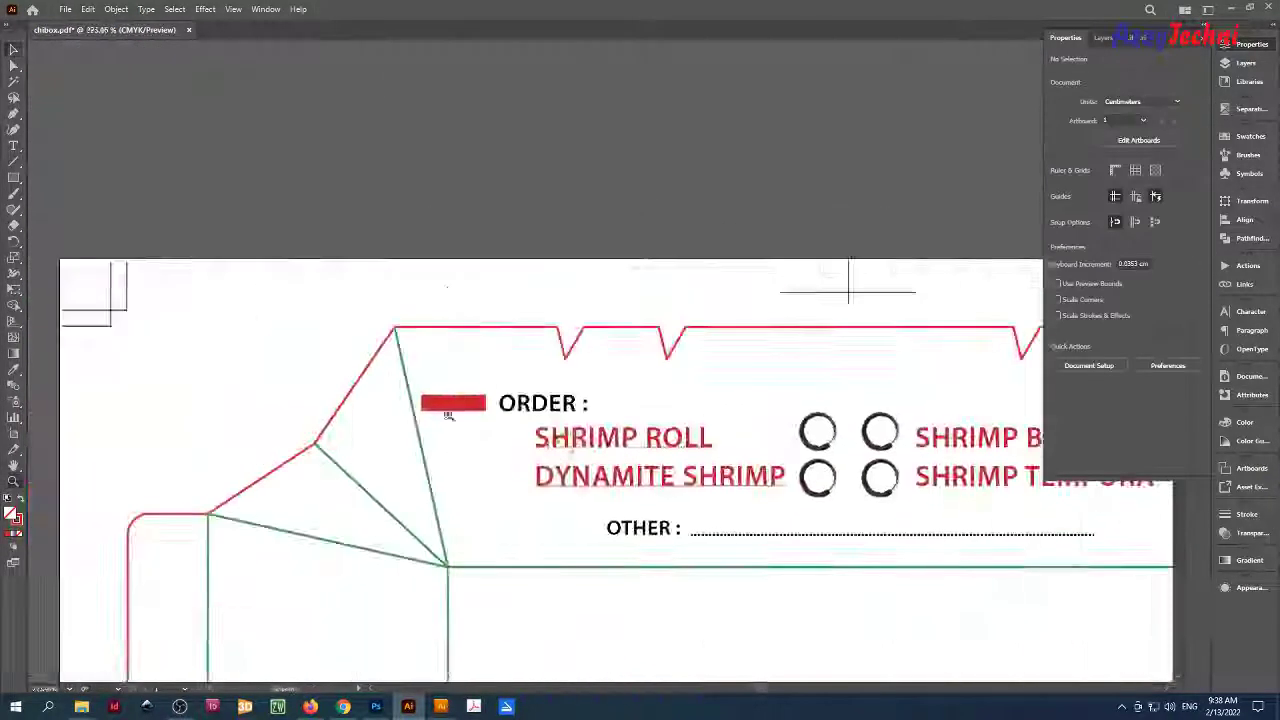
pyautogui.click(580, 418)
pyautogui.scroll(3, 568, 415)
pyautogui.moveTo(498, 450); pyautogui.dragTo(474, 450)
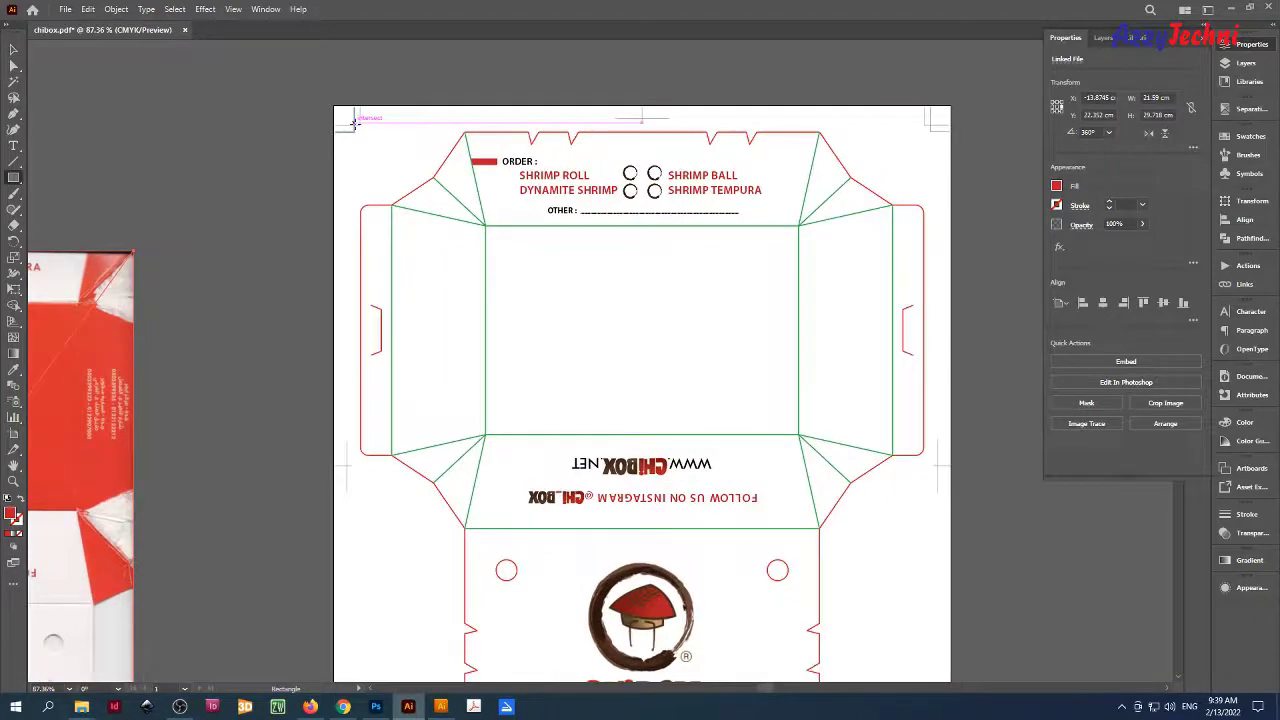
# - Draw a red rectangle across the centre band, duplicate it upward, and slant its corner along the flap
pyautogui.moveTo(353, 121); pyautogui.dragTo(933, 438)
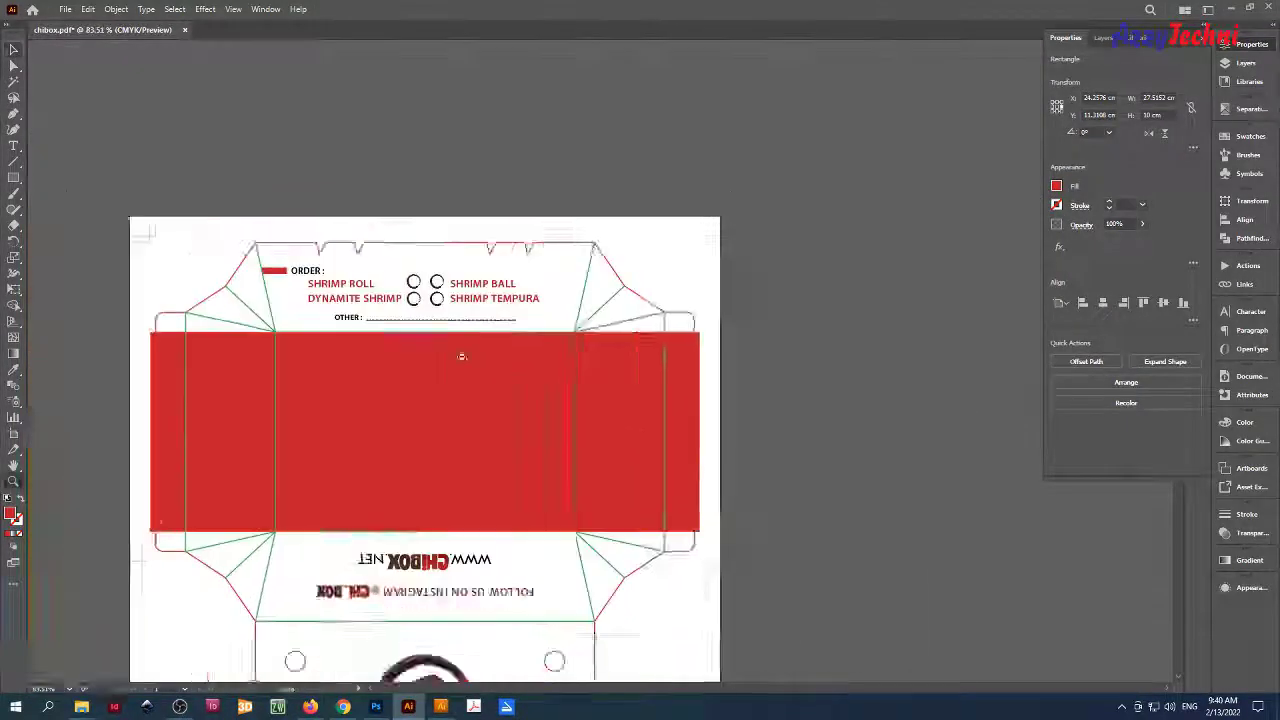
pyautogui.moveTo(559, 451); pyautogui.dragTo(559, 280)
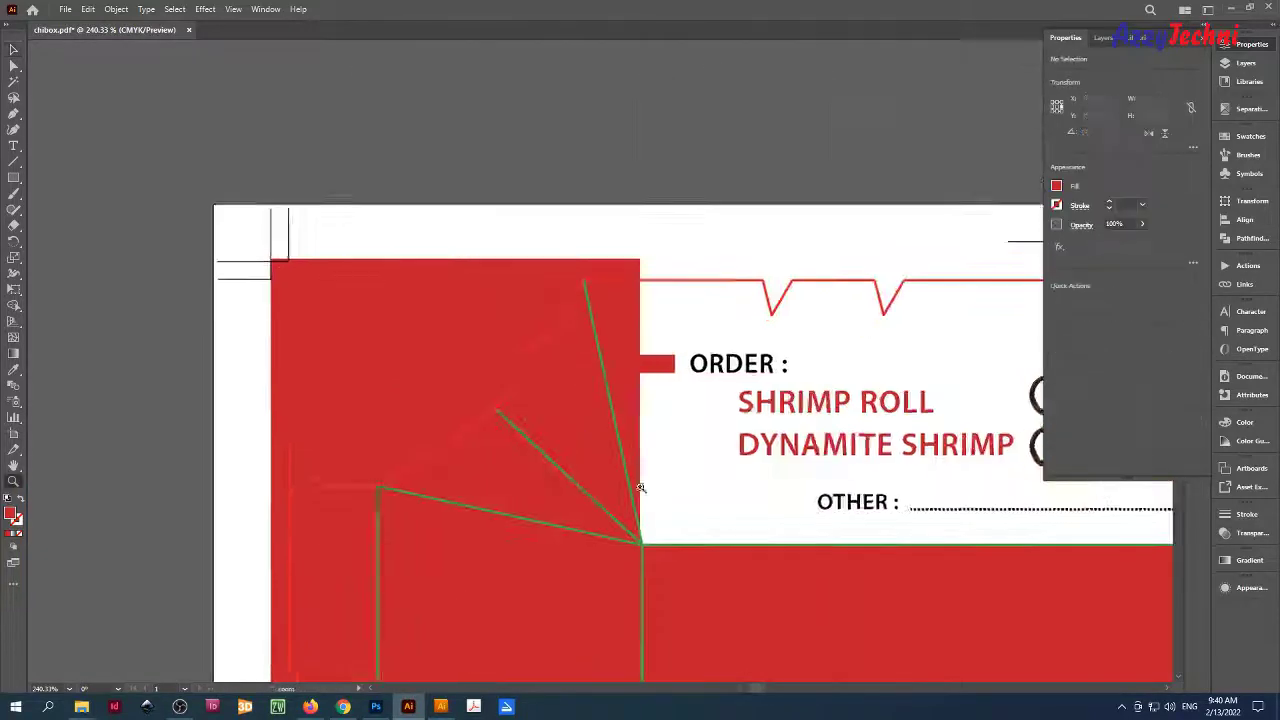
pyautogui.moveTo(703, 201); pyautogui.dragTo(601, 202)
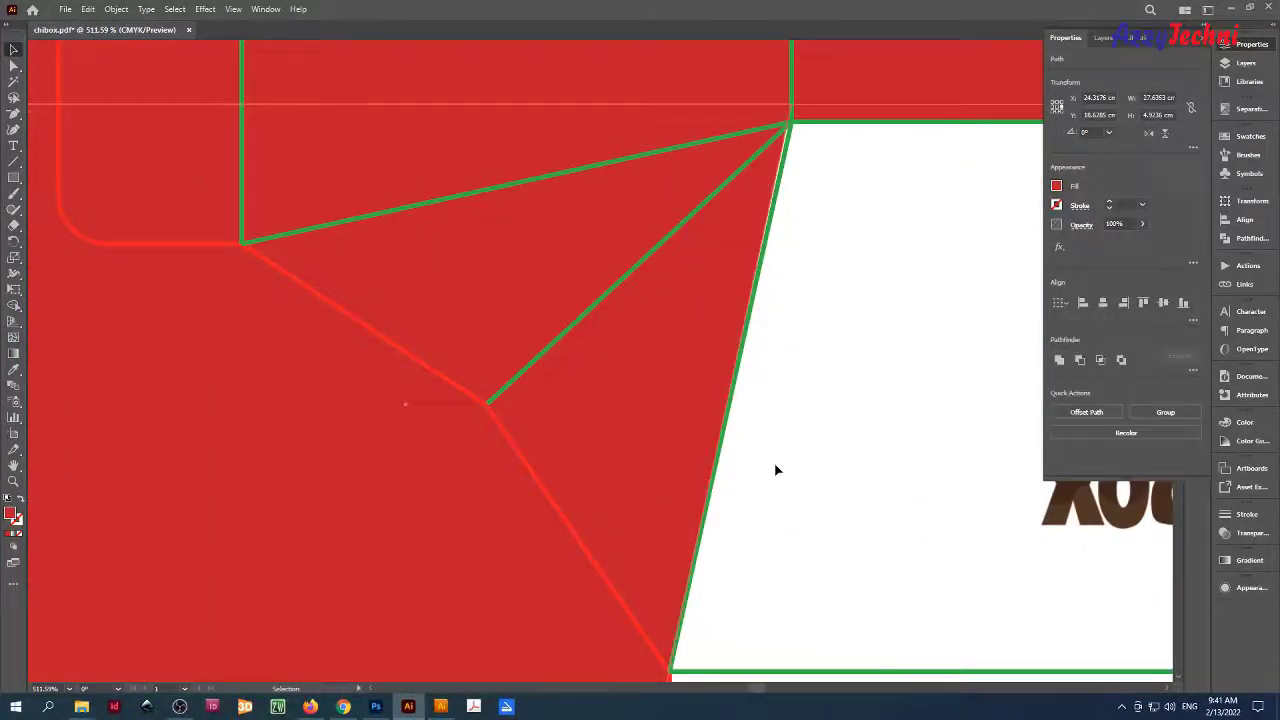
# - Zoom into the green fold corner, toggling outline view to check the red panel's fit
pyautogui.press('z')
pyautogui.click(820, 364)
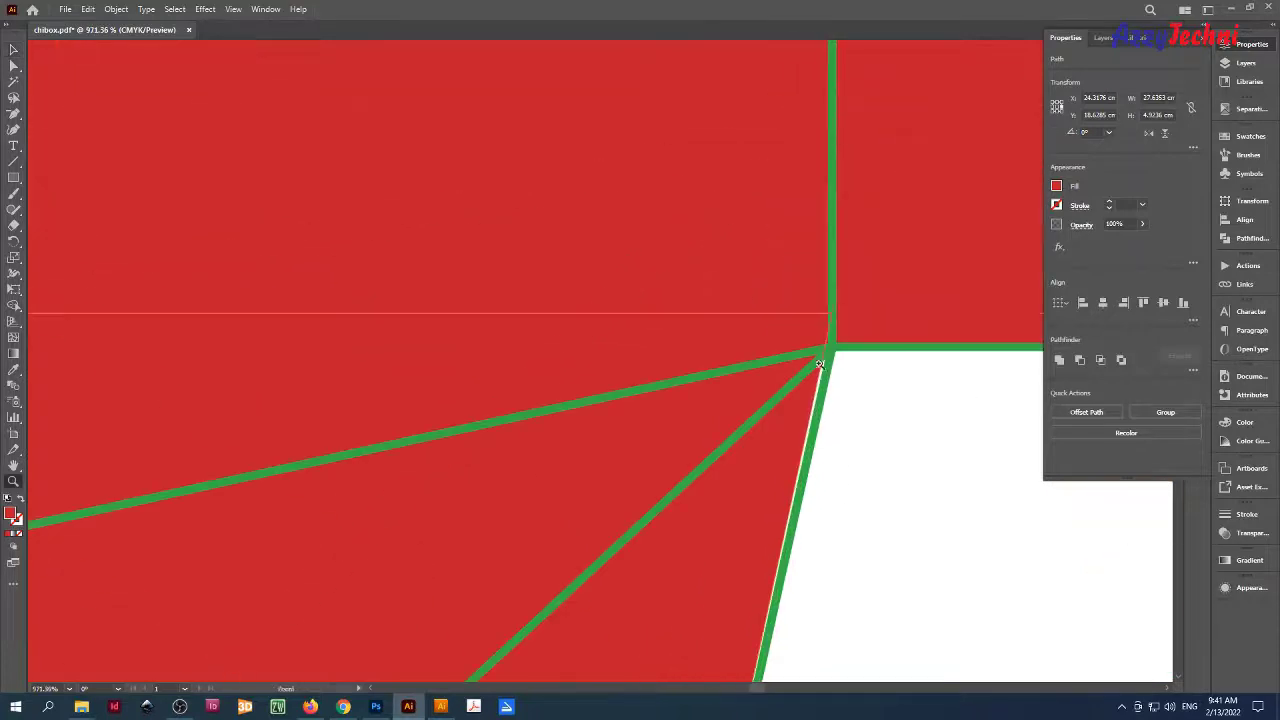
pyautogui.press('z')
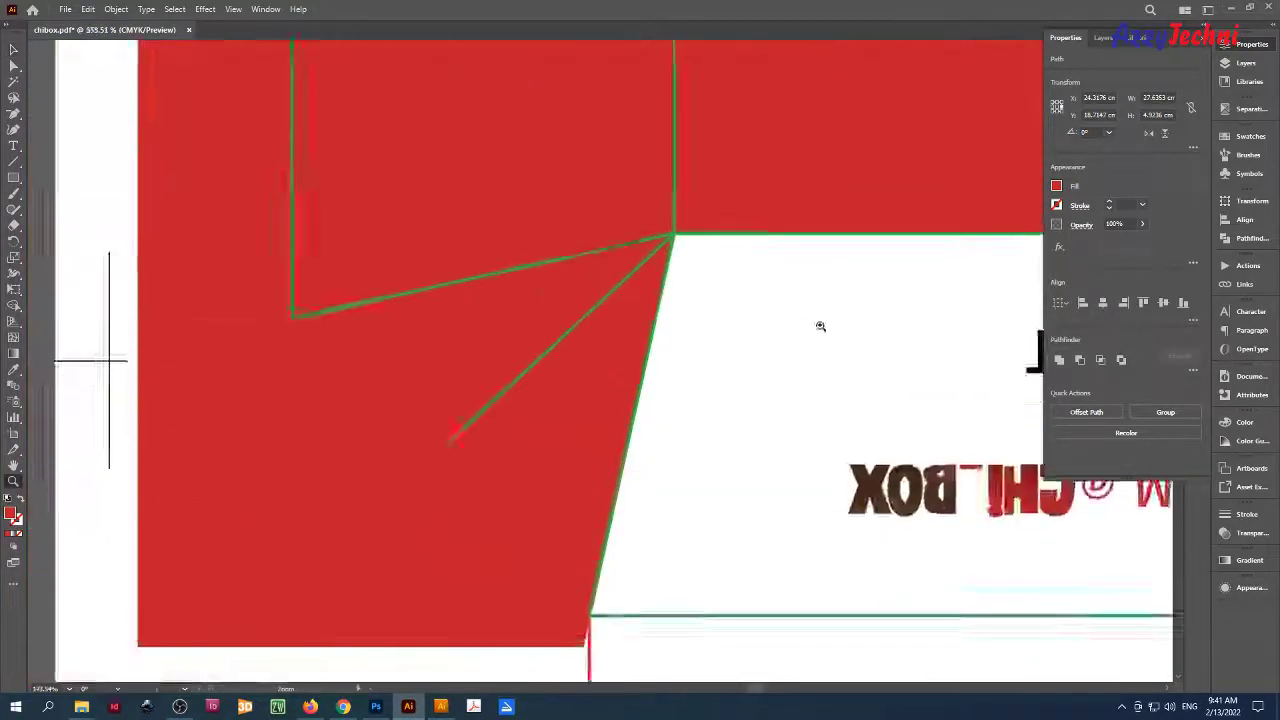
pyautogui.click(753, 337)
pyautogui.hotkey('ctrl', 'y')
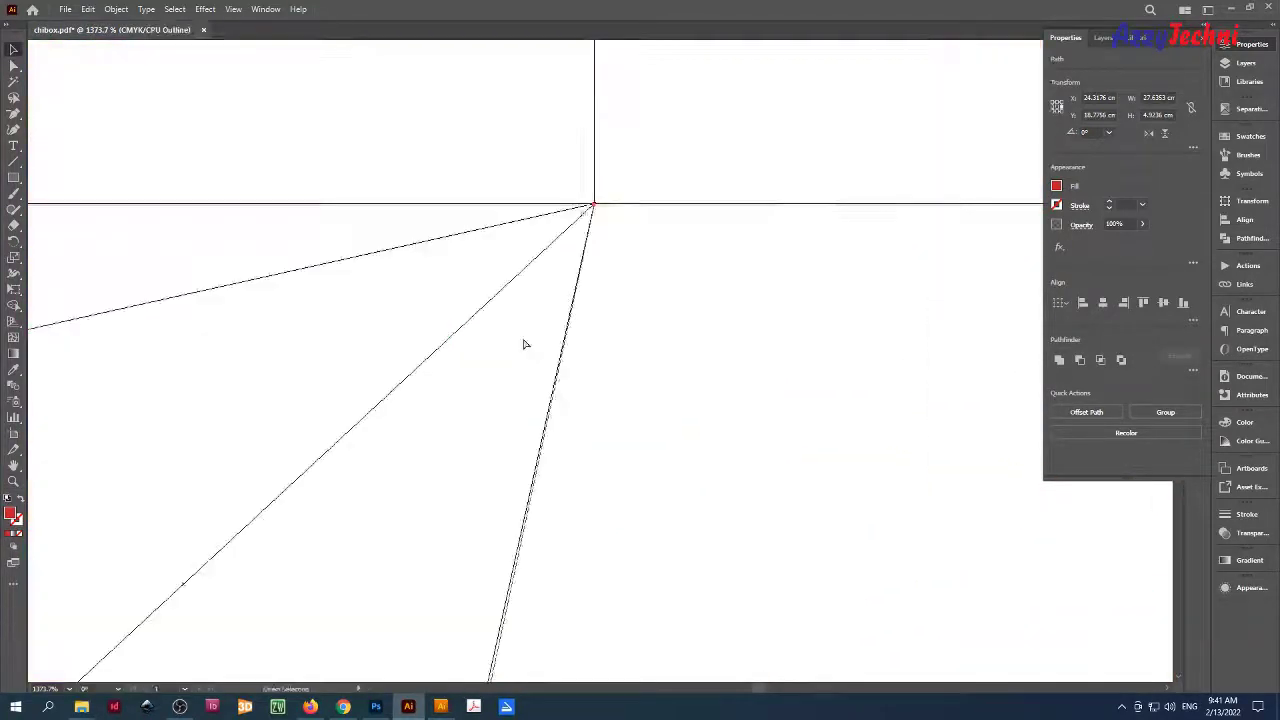
pyautogui.hotkey('ctrl', 'y')
pyautogui.hotkey('ctrl', '+')
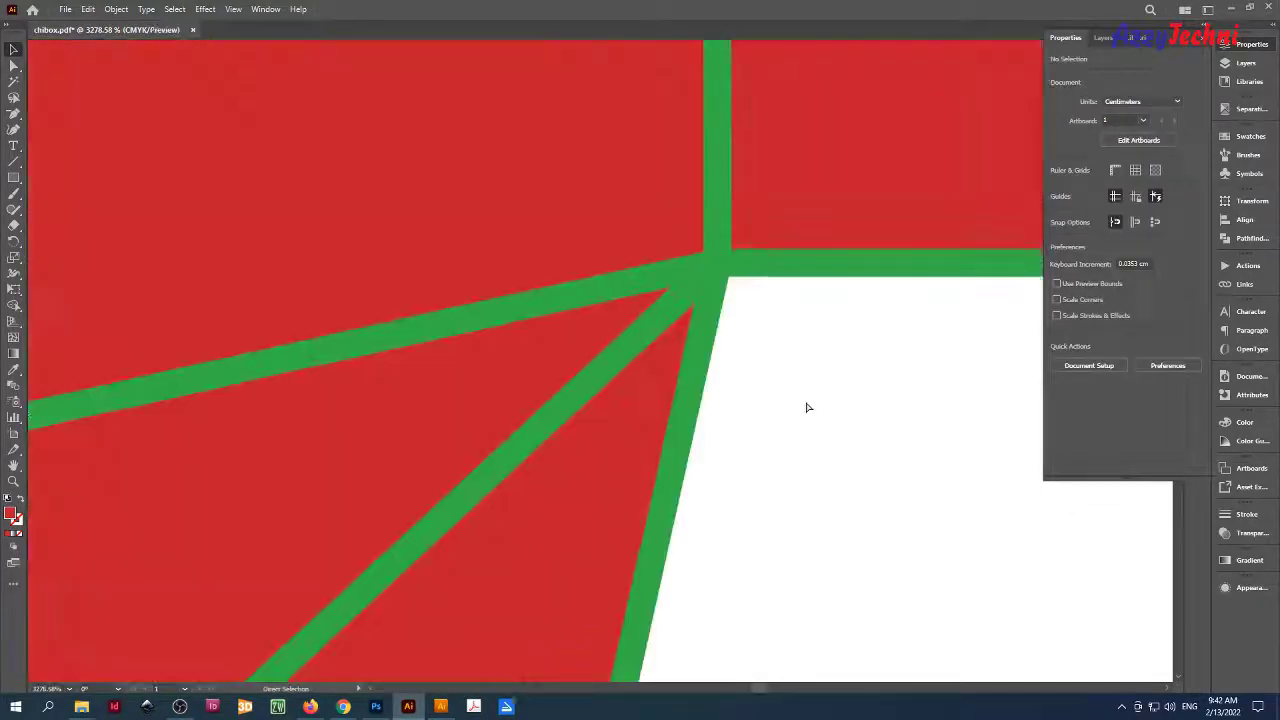
pyautogui.hotkey('ctrl', '-')
pyautogui.press('z')
pyautogui.click(493, 422)
# - Send the red rectangle behind the address text
pyautogui.hotkey('ctrl', '0')
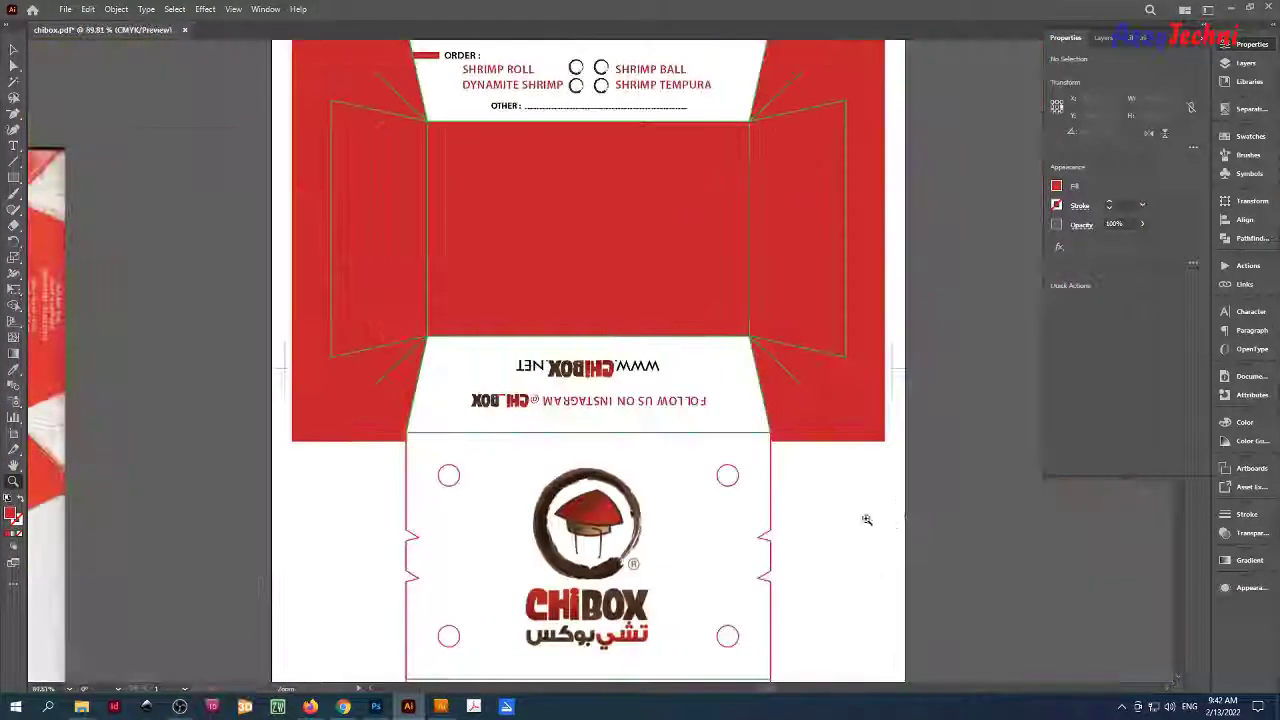
pyautogui.hotkey('ctrl', '-')
pyautogui.press('v')
pyautogui.rightClick(711, 308)
pyautogui.click(907, 593)
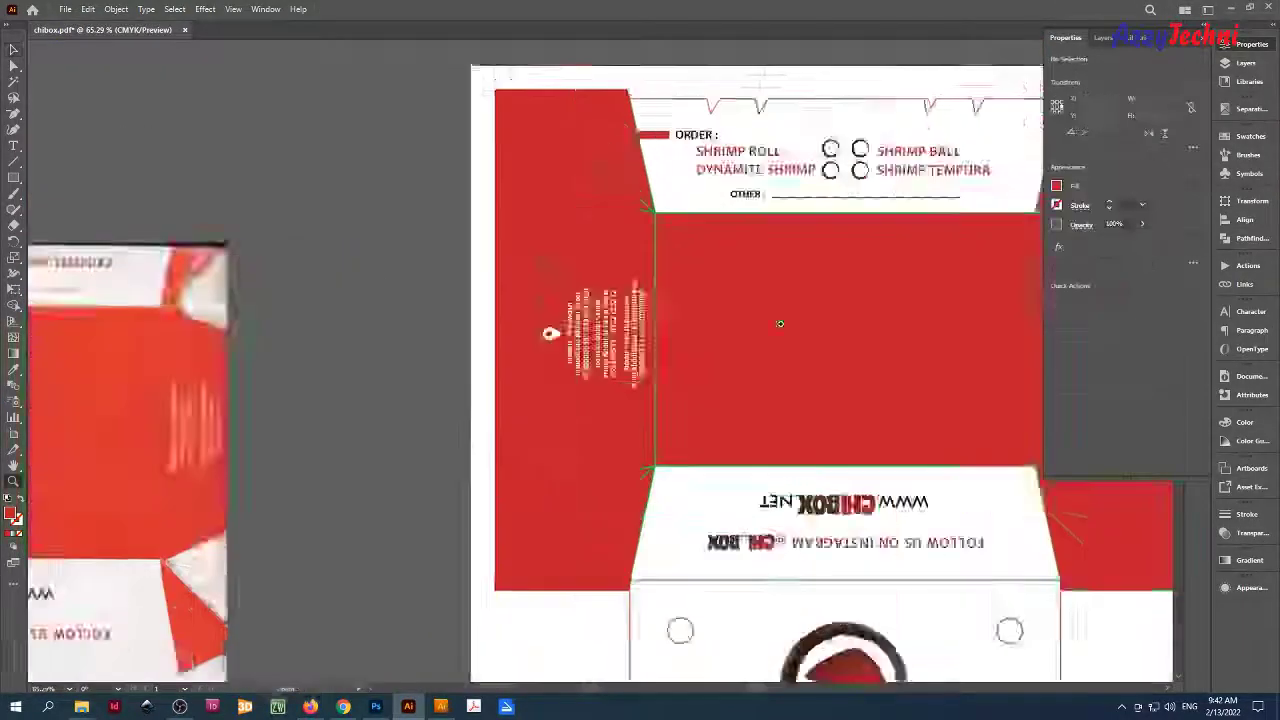
# - Zoom into the left flap's address blocks, checking them in outline view
pyautogui.press('z')
pyautogui.click(801, 332)
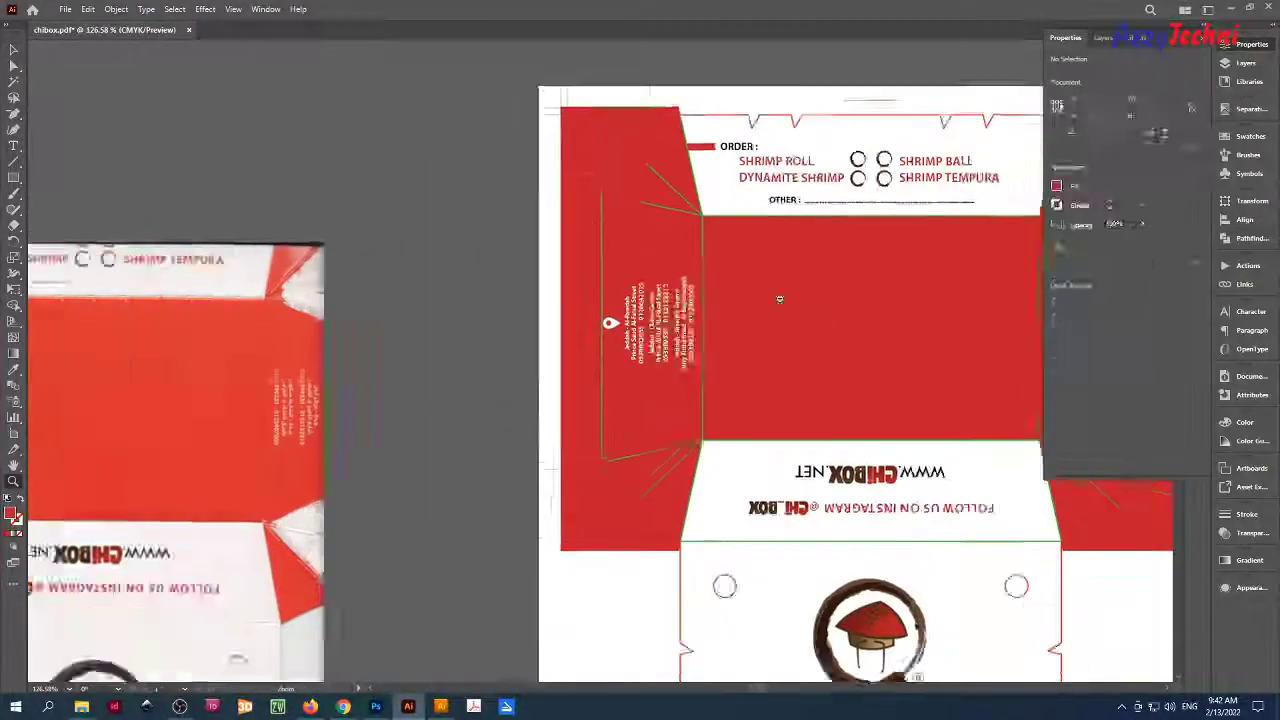
pyautogui.press('F7')
pyautogui.press('v')
pyautogui.hotkey('ctrl', 'y')
pyautogui.hotkey('ctrl', 'y')
pyautogui.hotkey('ctrl', 'y')
pyautogui.press('z')
pyautogui.moveTo(339, 180); pyautogui.dragTo(653, 403)
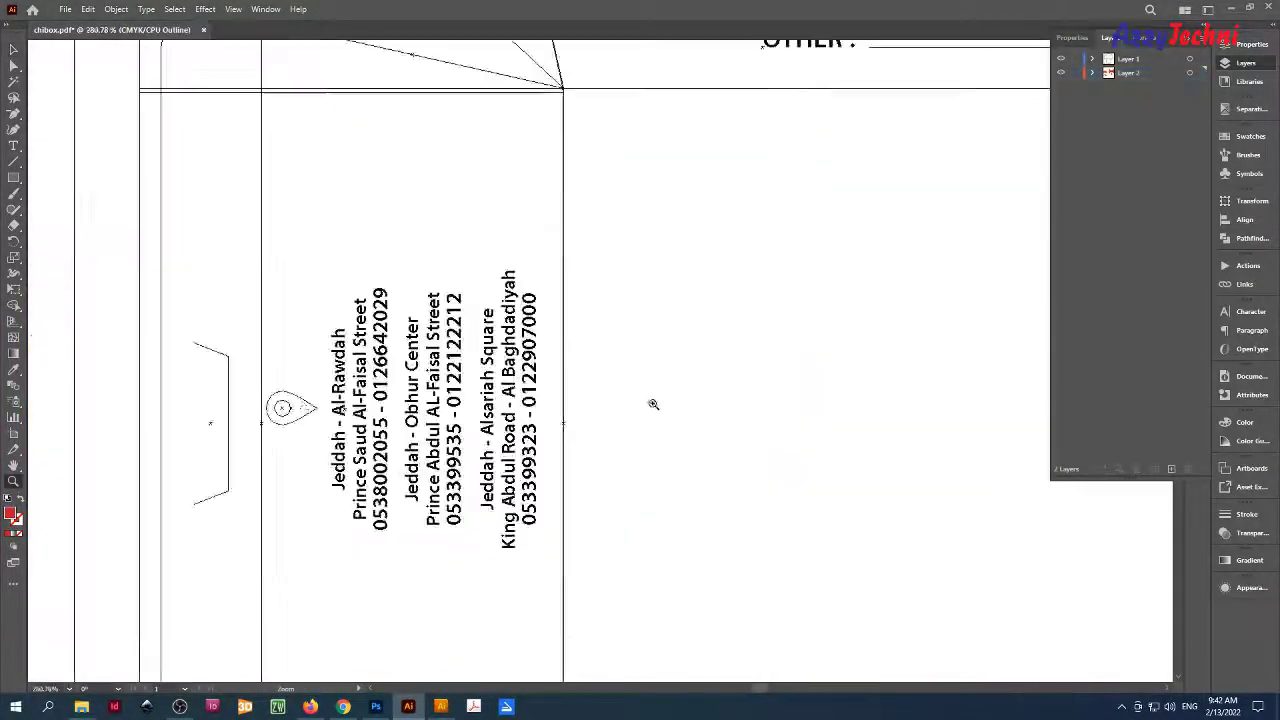
pyautogui.hscroll(10, 305, 404)
pyautogui.hscroll(3, 791, 566)
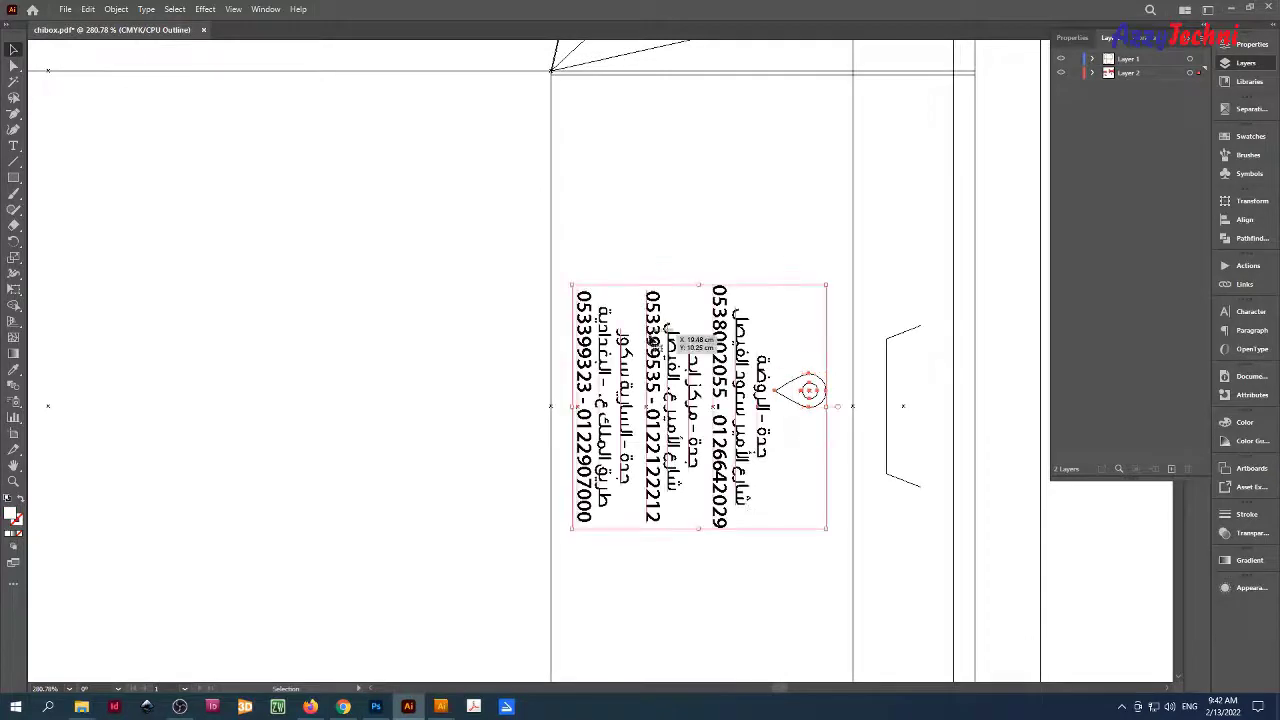
pyautogui.hscroll(-10, 690, 338)
pyautogui.hotkey('ctrl', 'y')
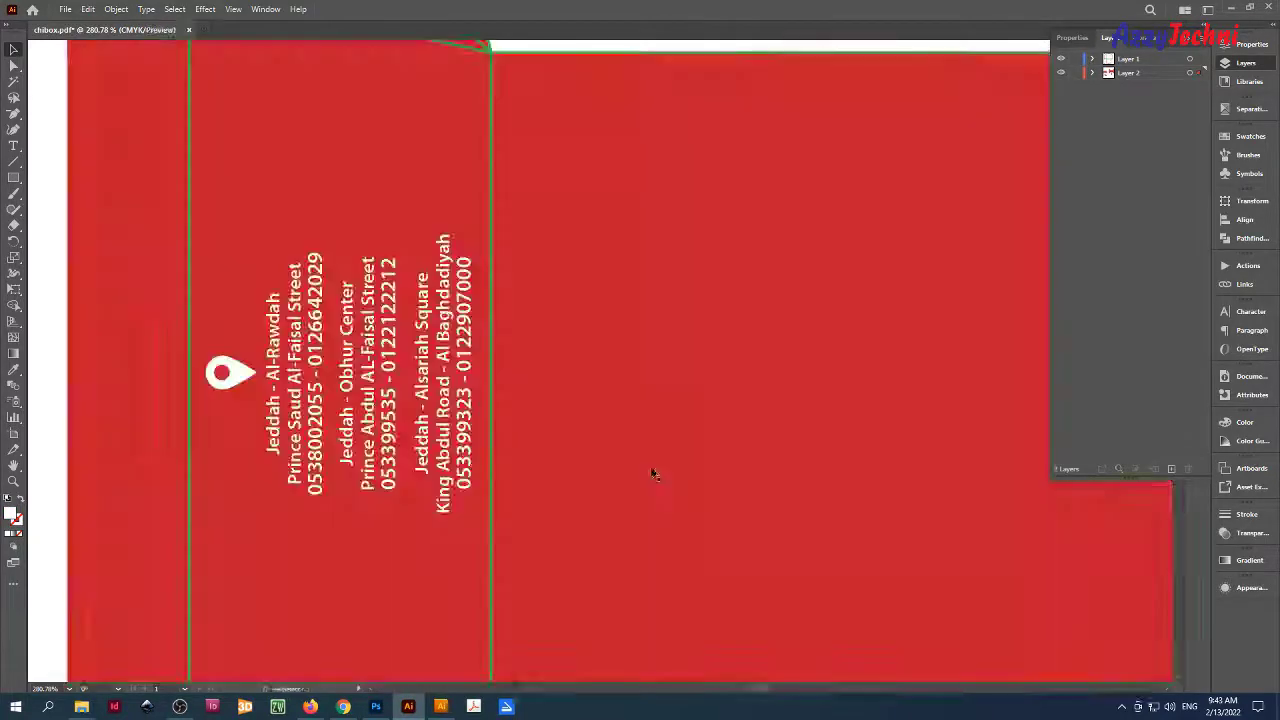
pyautogui.scroll(-5, 652, 473)
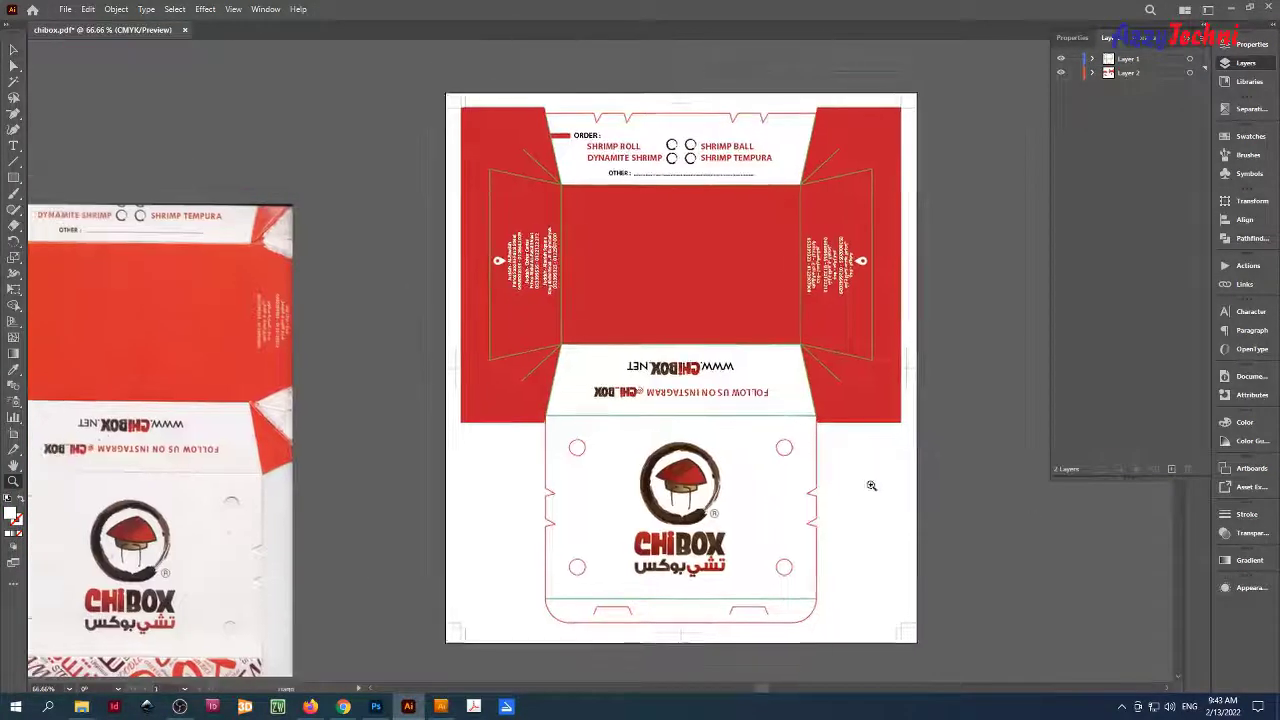
# - Frame the artboard beside the scan and hide the dieline layer
pyautogui.moveTo(871, 485); pyautogui.dragTo(994, 467)
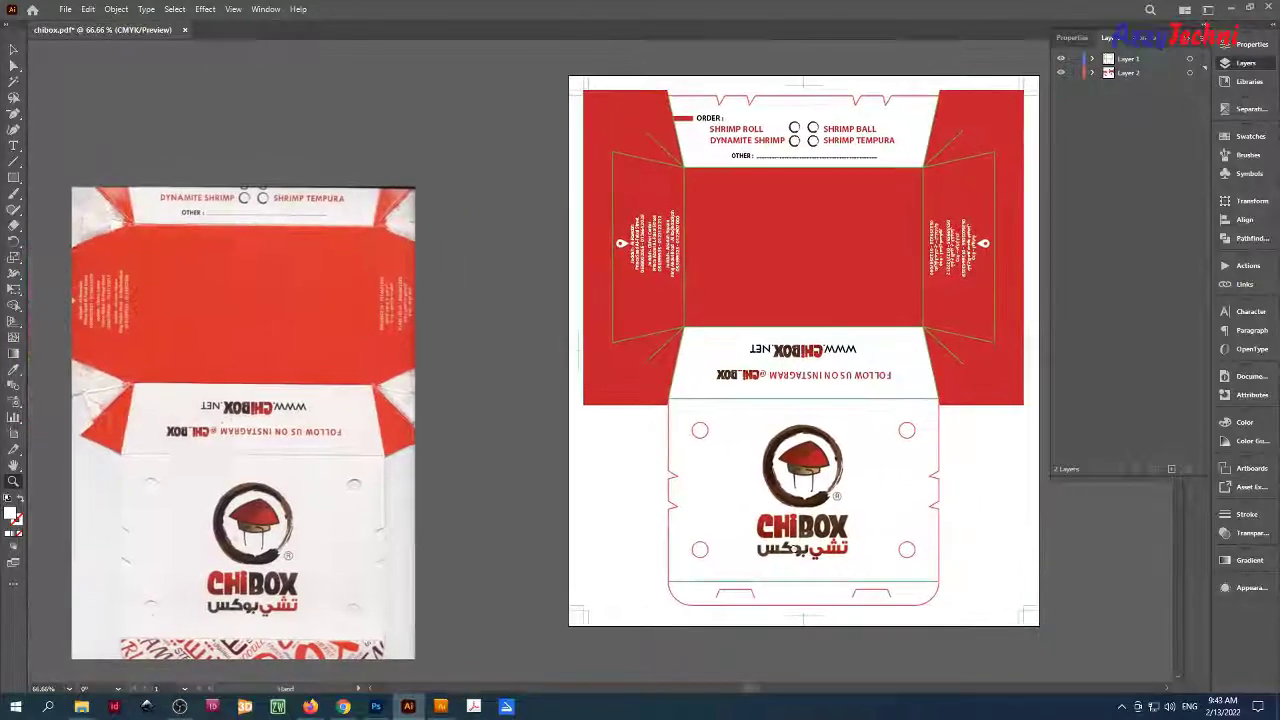
pyautogui.moveTo(718, 122); pyautogui.dragTo(931, 323)
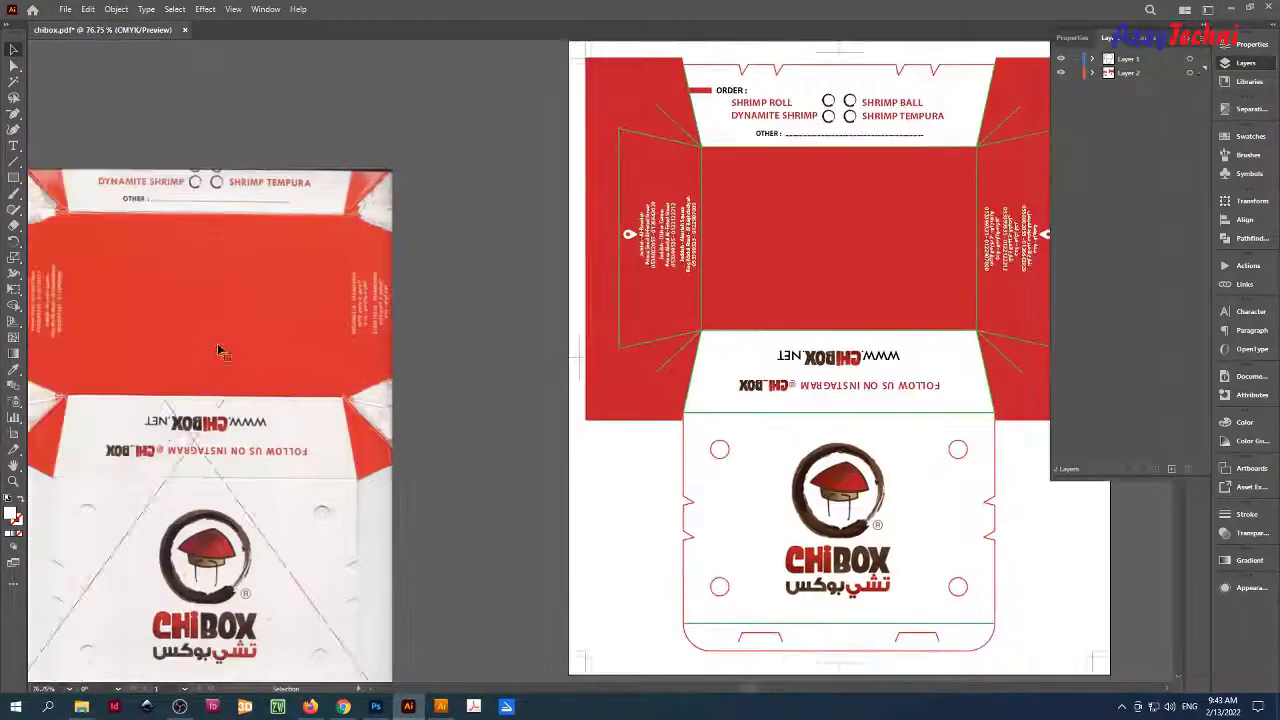
pyautogui.click(1062, 73)
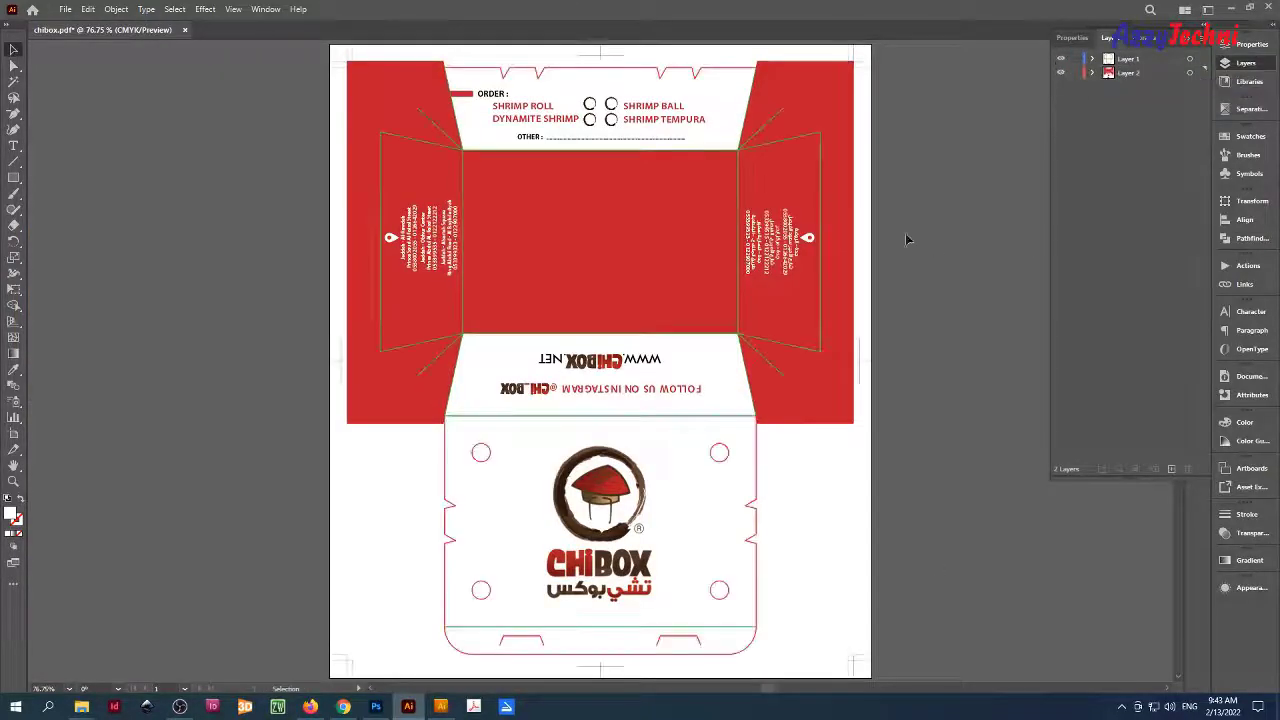